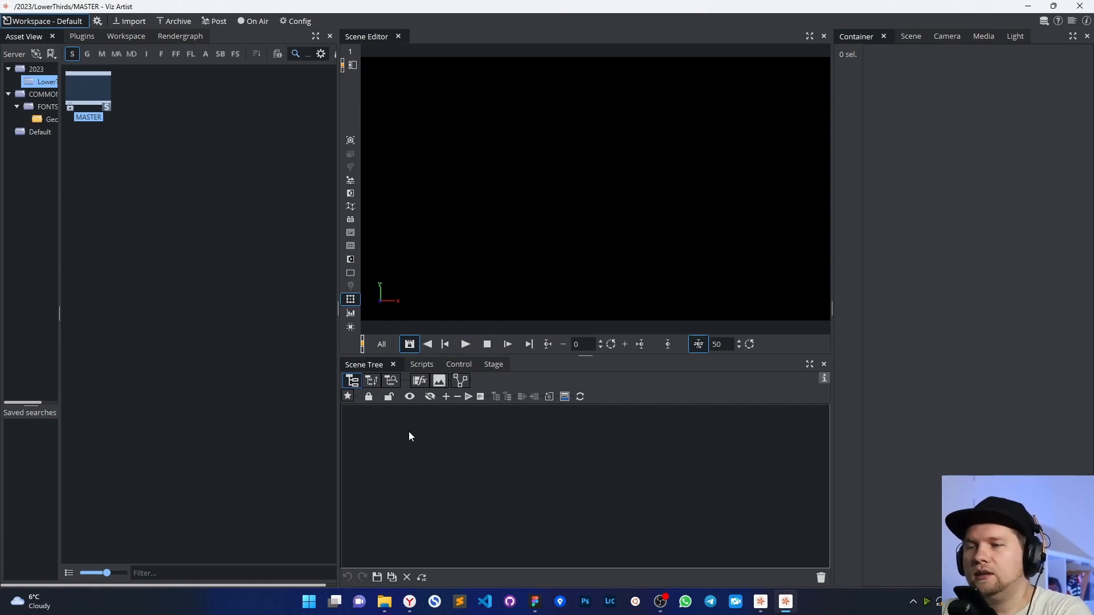
# - Add two group containers to the empty scene tree and rename the first one helpers
pyautogui.click(550, 398)
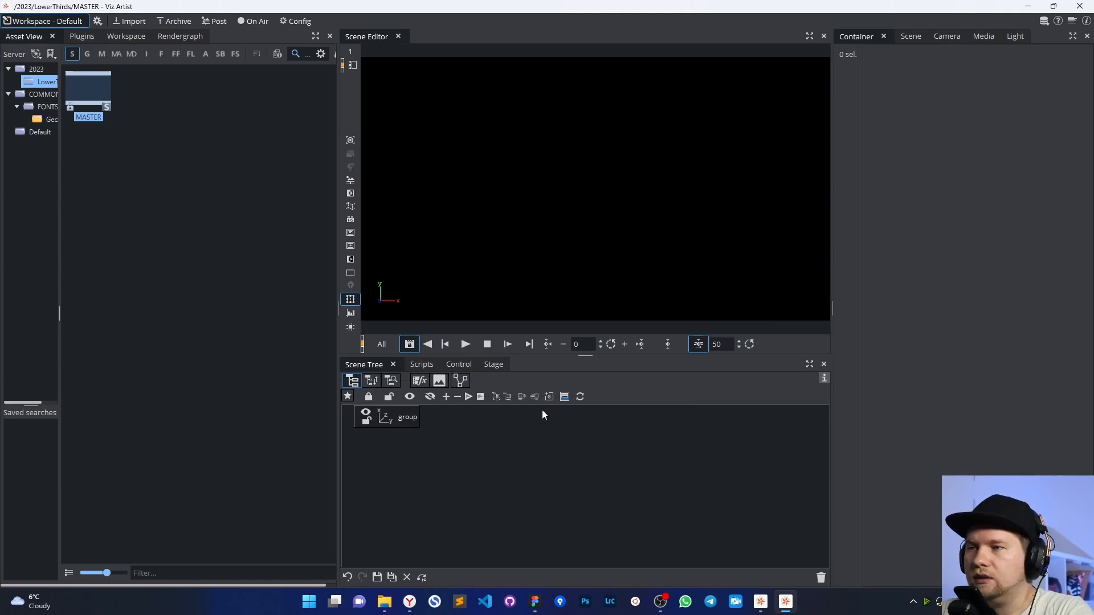
pyautogui.click(550, 398)
pyautogui.doubleClick(406, 421)
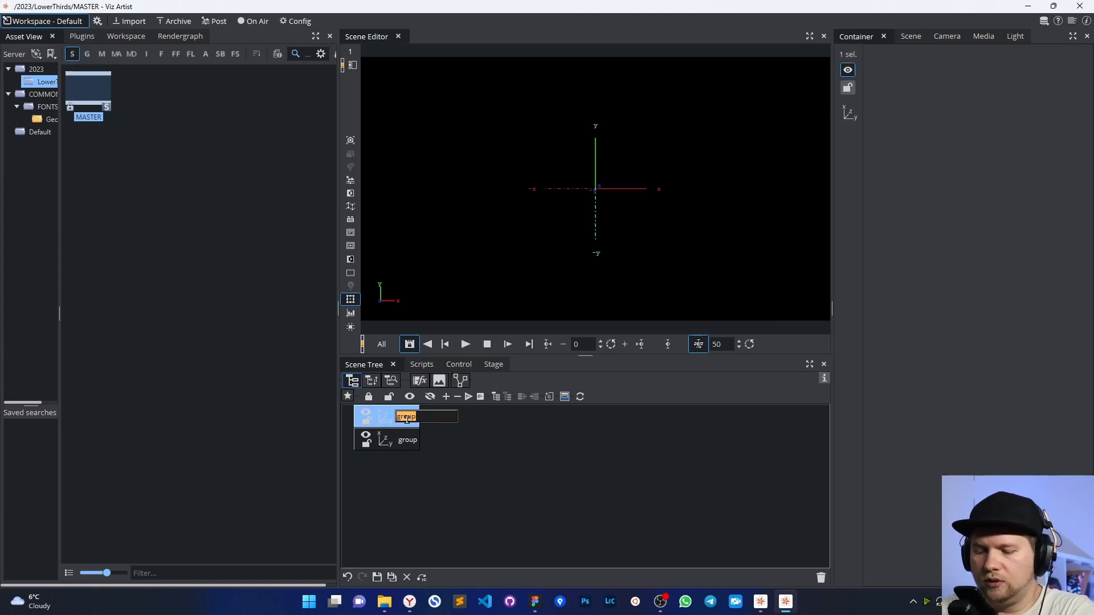
pyautogui.write('H')
pyautogui.press('BackSpace')
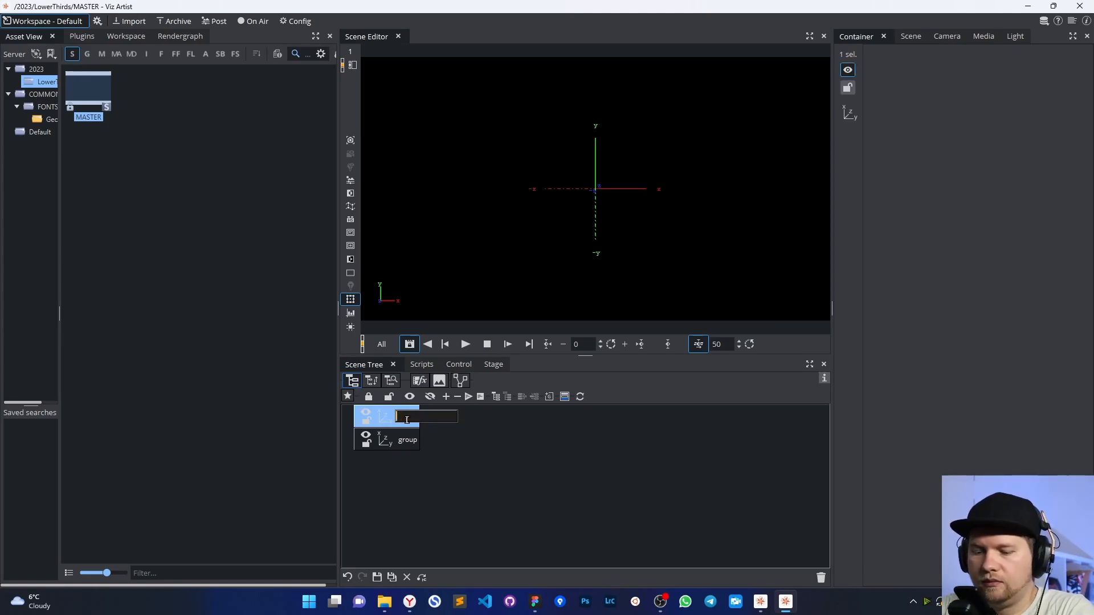
pyautogui.write('helpers')
pyautogui.press('Return')
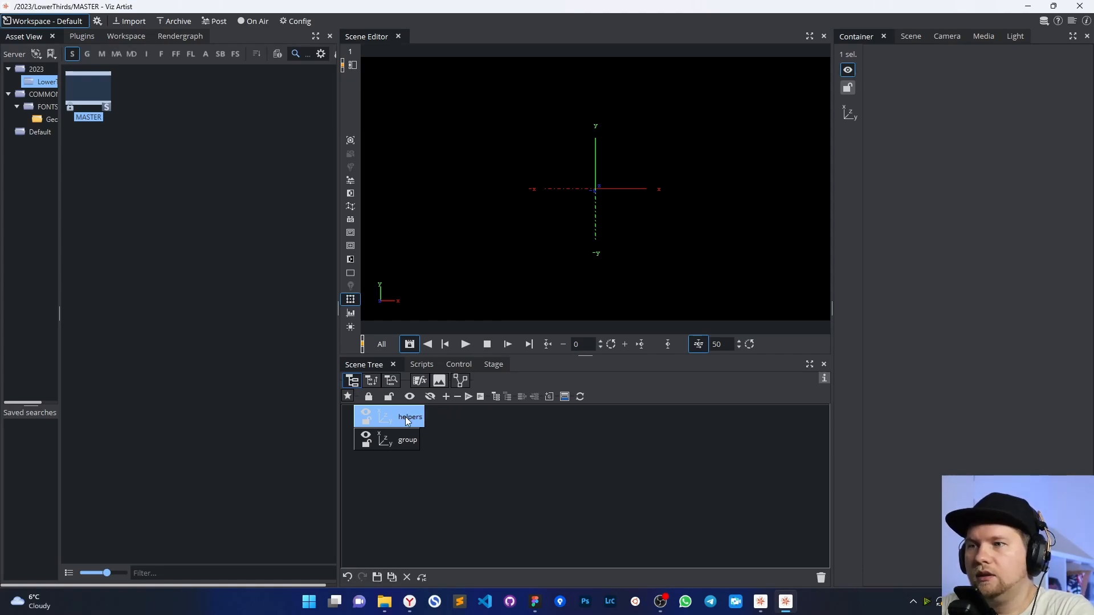
pyautogui.click(363, 416)
pyautogui.click(363, 416)
# - Rename the second group container as object and list the image assets of the LowerThirds folder
pyautogui.click(413, 445)
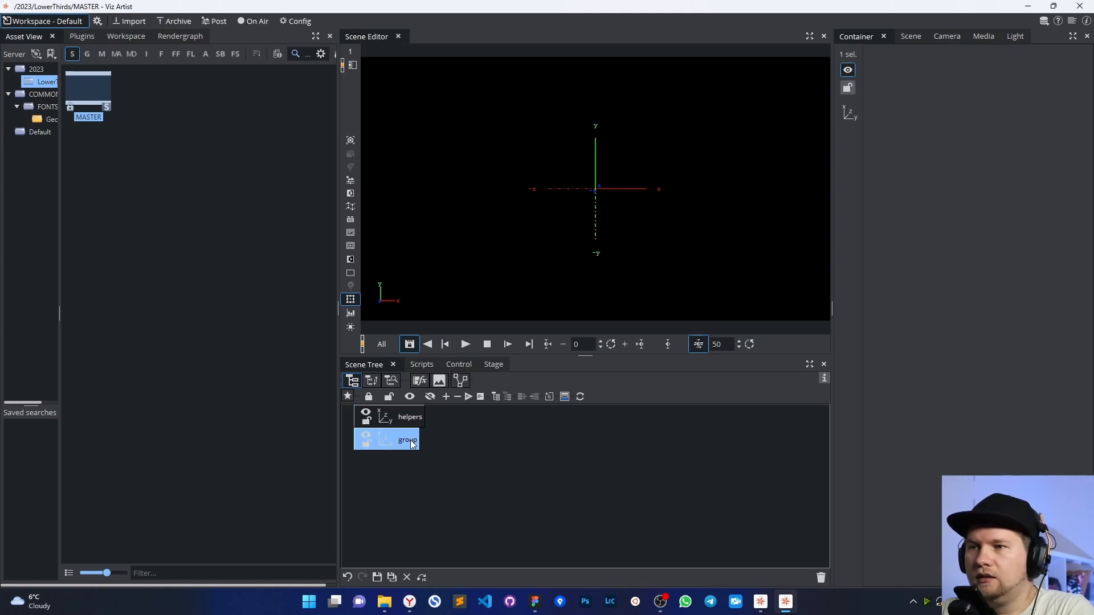
pyautogui.click(412, 445)
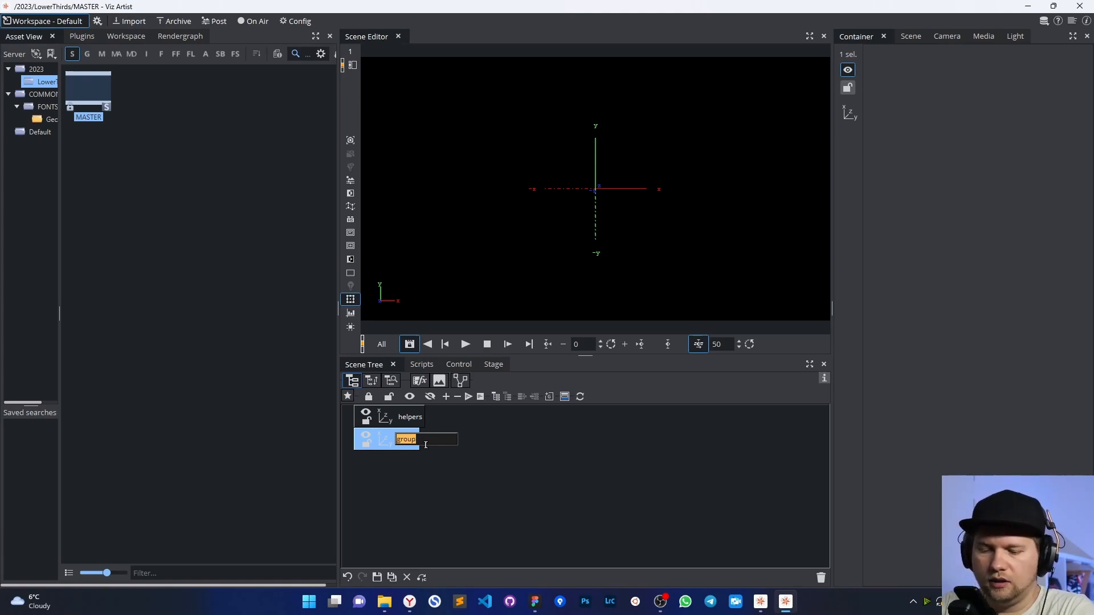
pyautogui.write('c')
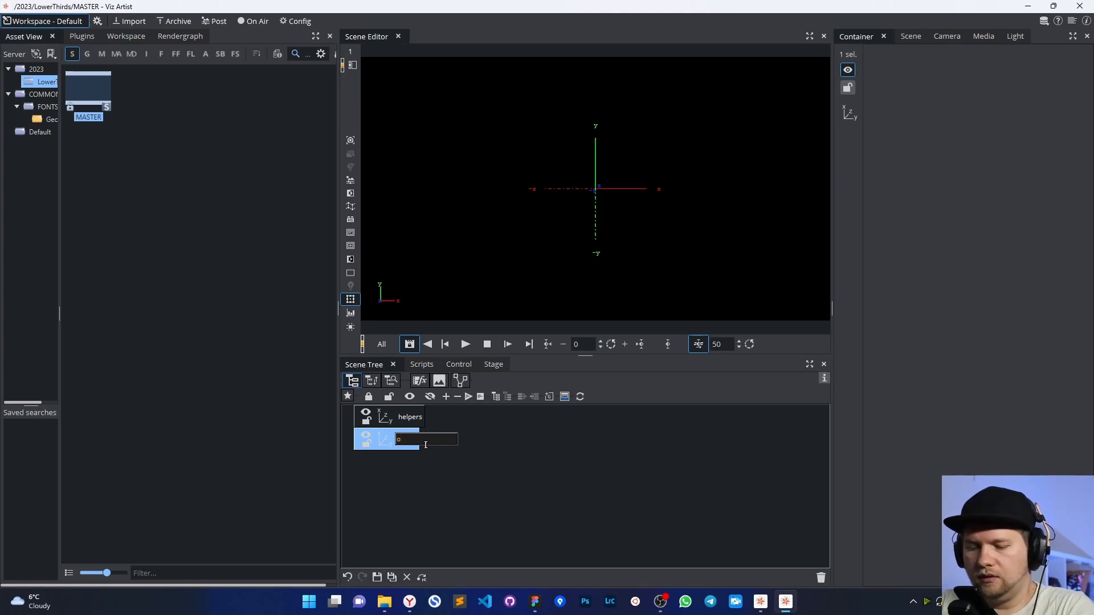
pyautogui.write('bject')
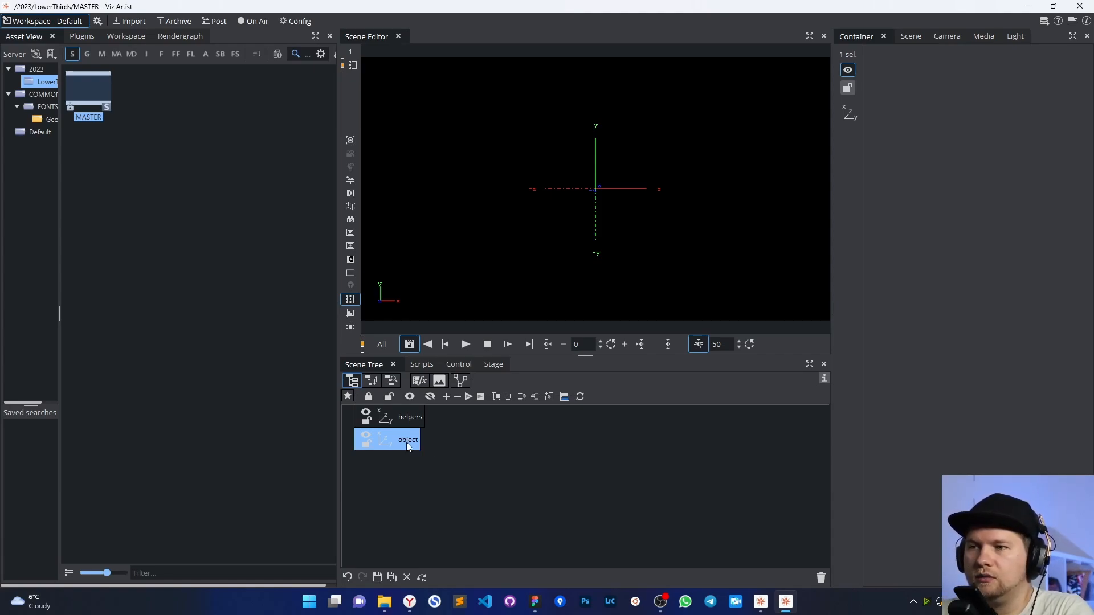
pyautogui.doubleClick(405, 441)
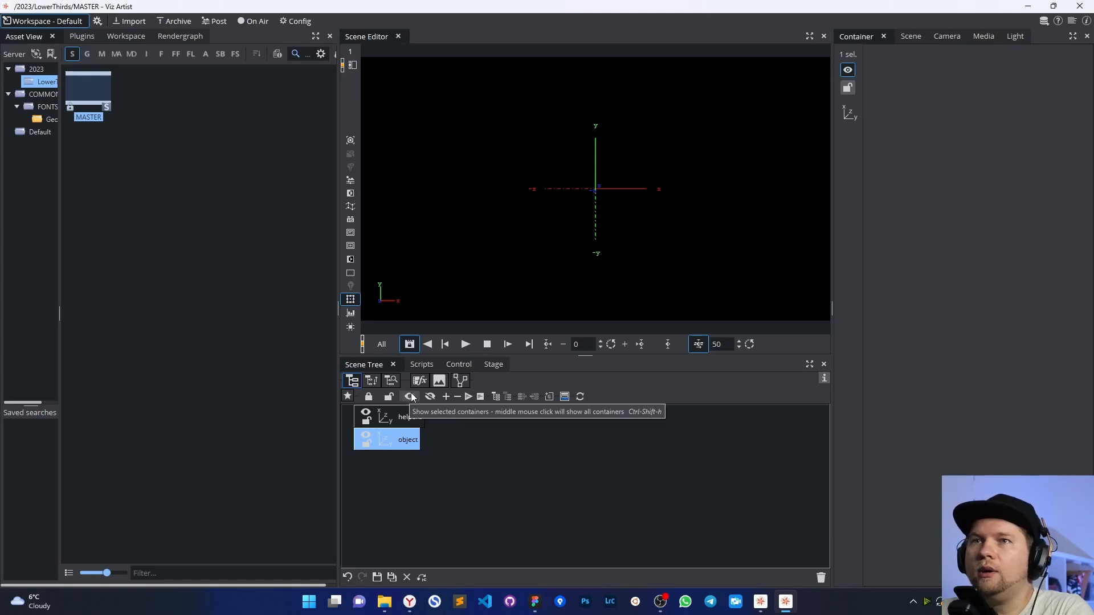
pyautogui.click(146, 53)
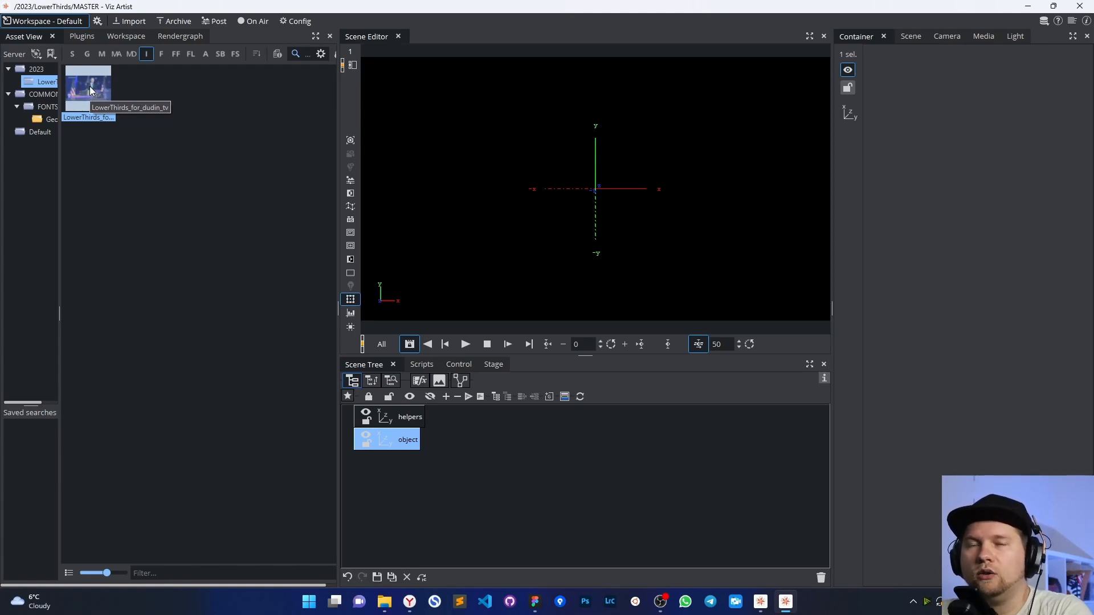
# - Try the LowerThirds_for_dudin_tv image as the scene's Background, switching it off and on, and remove it from the slot
pyautogui.click(912, 37)
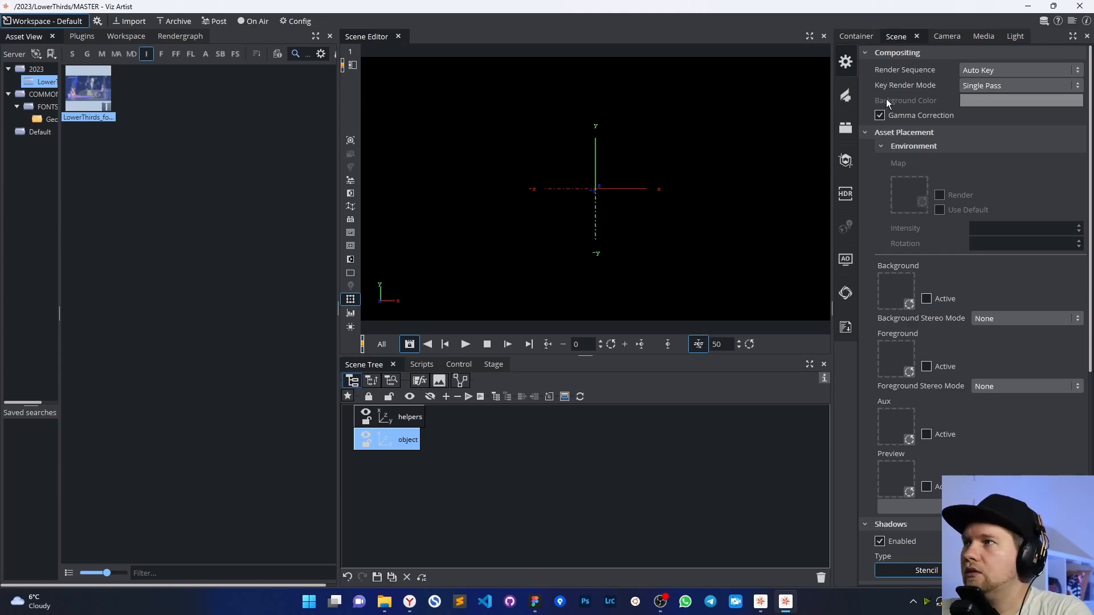
pyautogui.click(858, 36)
pyautogui.click(908, 37)
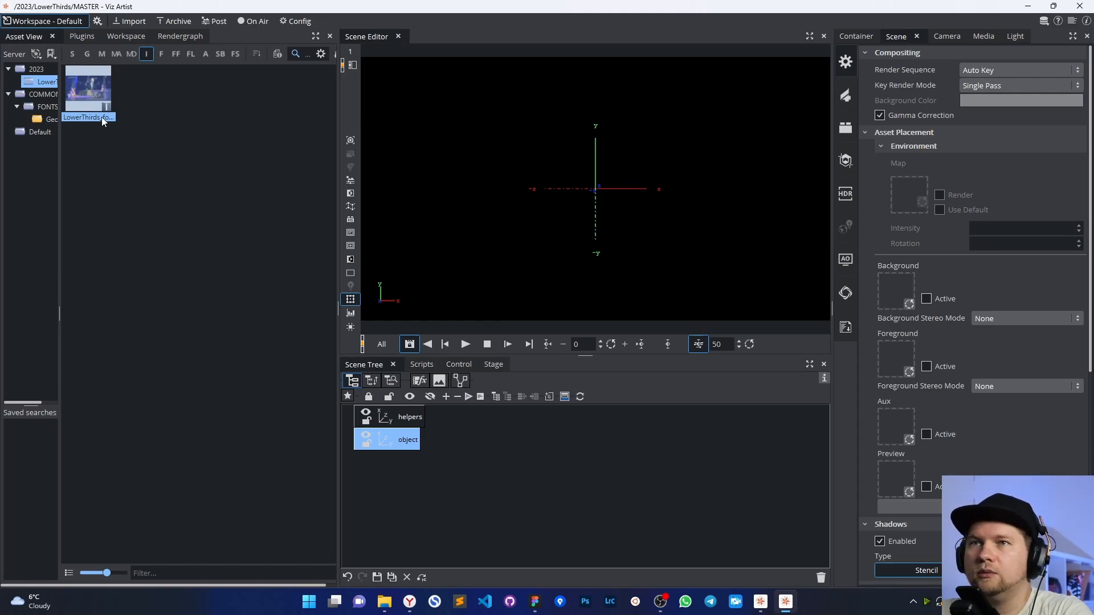
pyautogui.moveTo(87, 98); pyautogui.dragTo(900, 293)
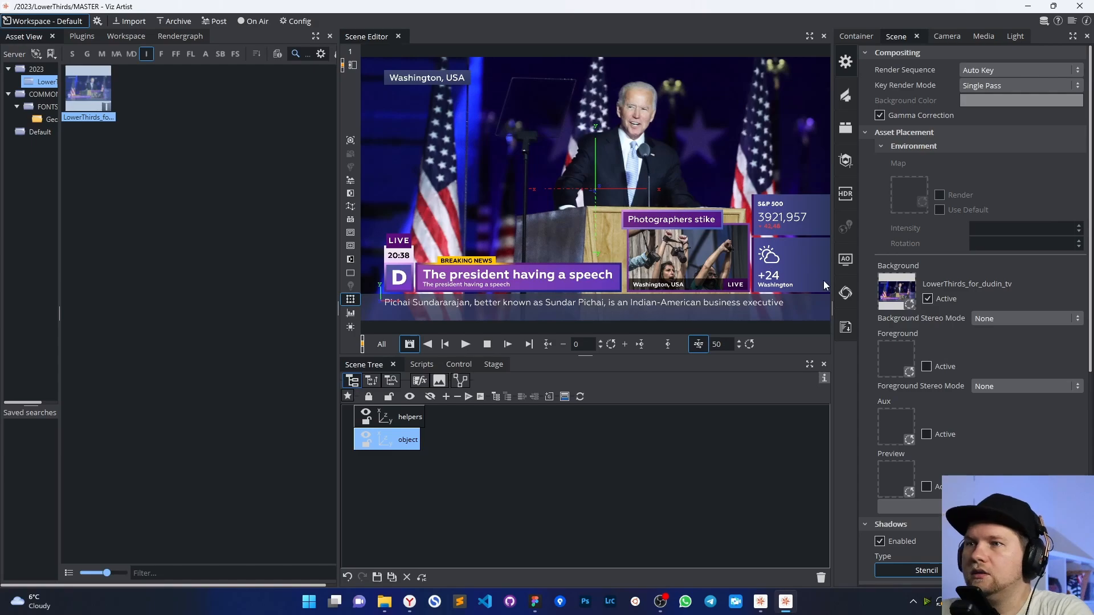
pyautogui.click(928, 300)
pyautogui.click(928, 299)
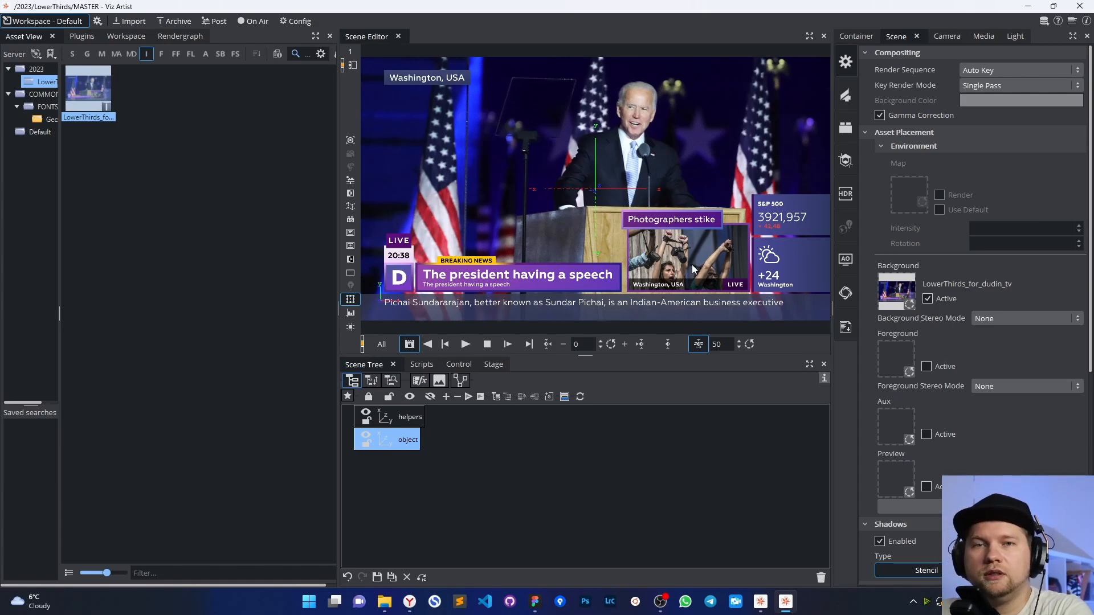
pyautogui.click(909, 306)
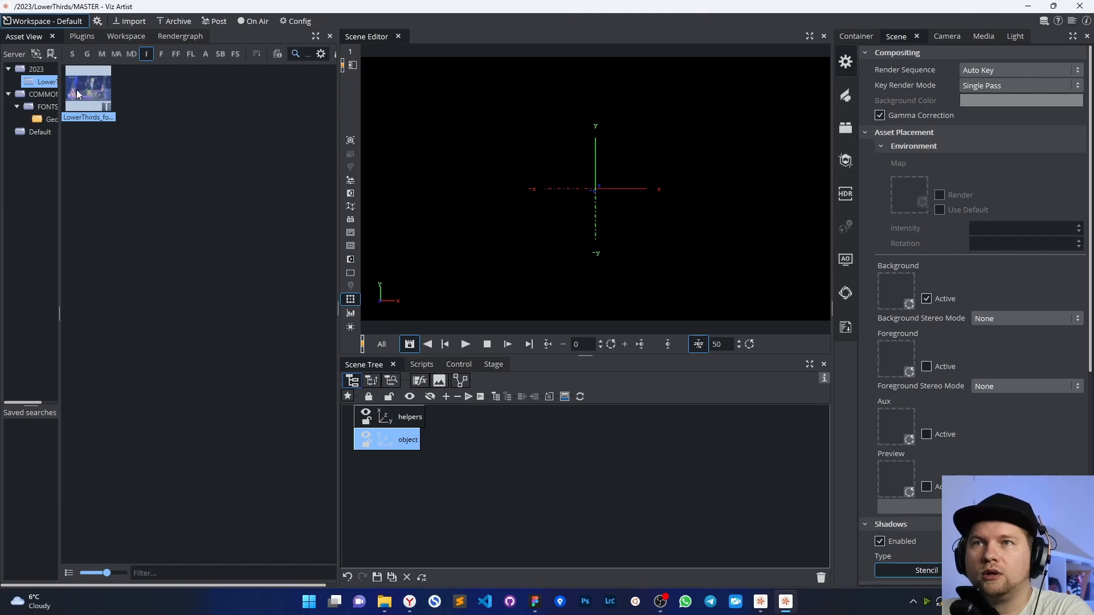
# - Place the LowerThirds_for_dudin_tv image inside the helpers container and set the helpers container's Z position to -1000
pyautogui.moveTo(77, 94); pyautogui.dragTo(470, 416)
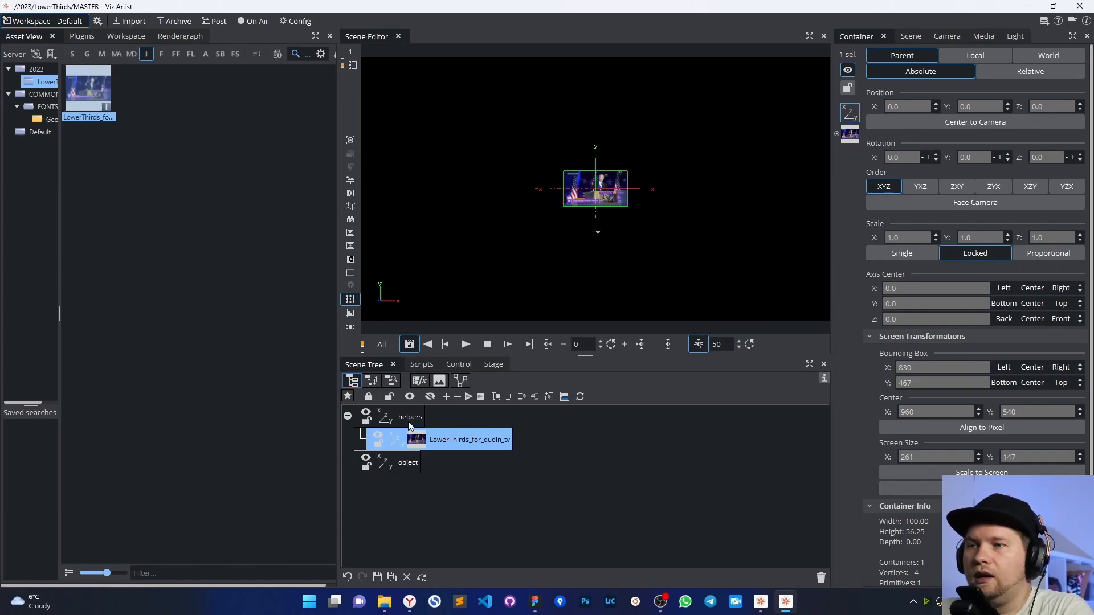
pyautogui.click(382, 419)
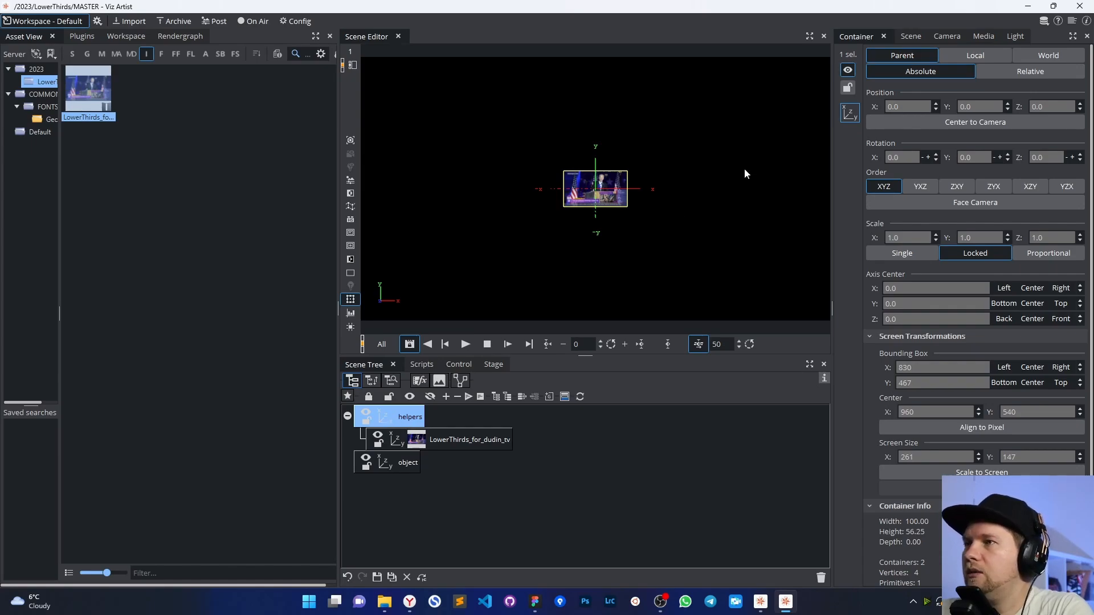
pyautogui.moveTo(1053, 104); pyautogui.dragTo(784, 107)
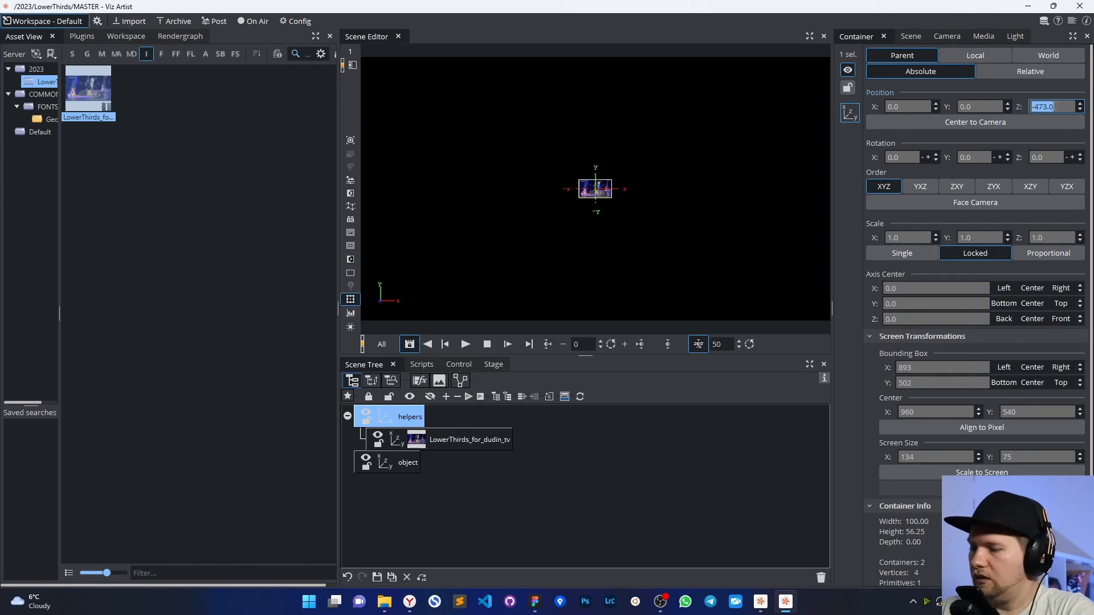
pyautogui.write('-1000')
pyautogui.press('Return')
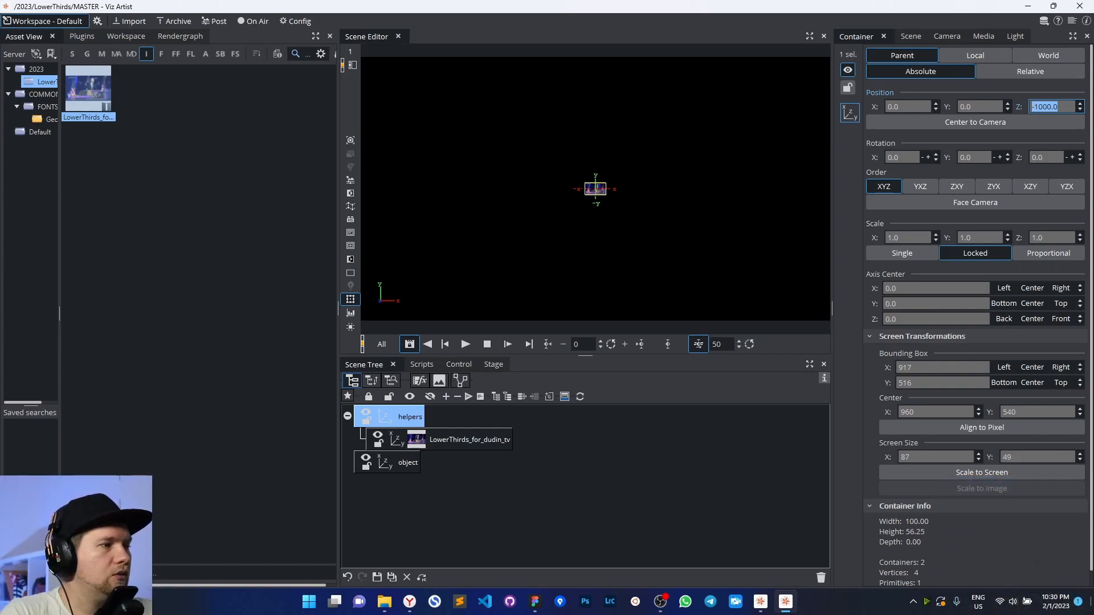
# - Fit the helpers container to the full frame with Scale to Screen
pyautogui.click(976, 473)
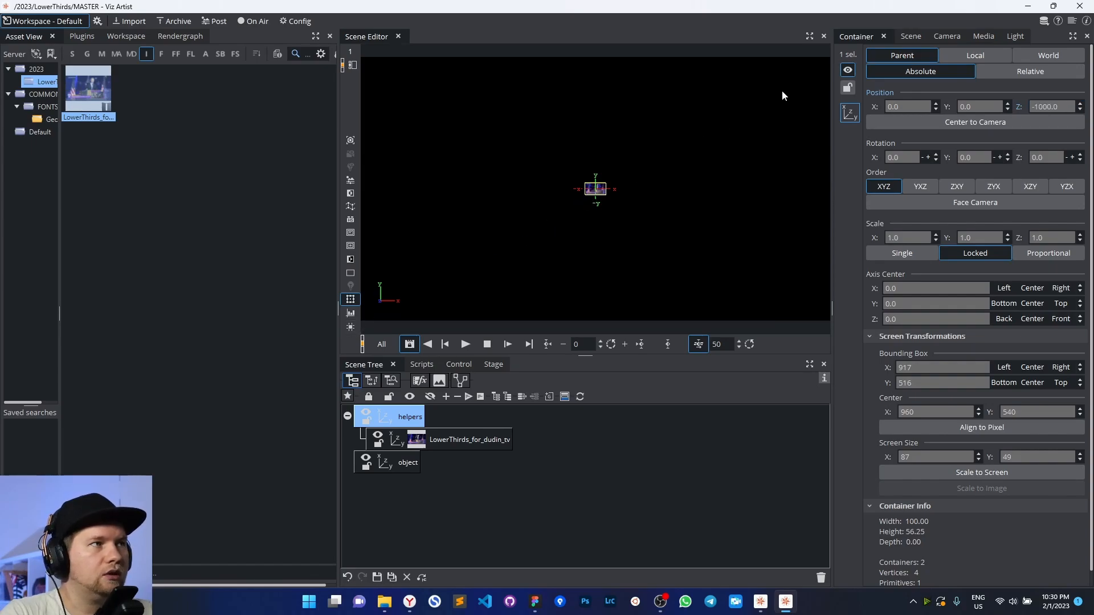
pyautogui.click(979, 473)
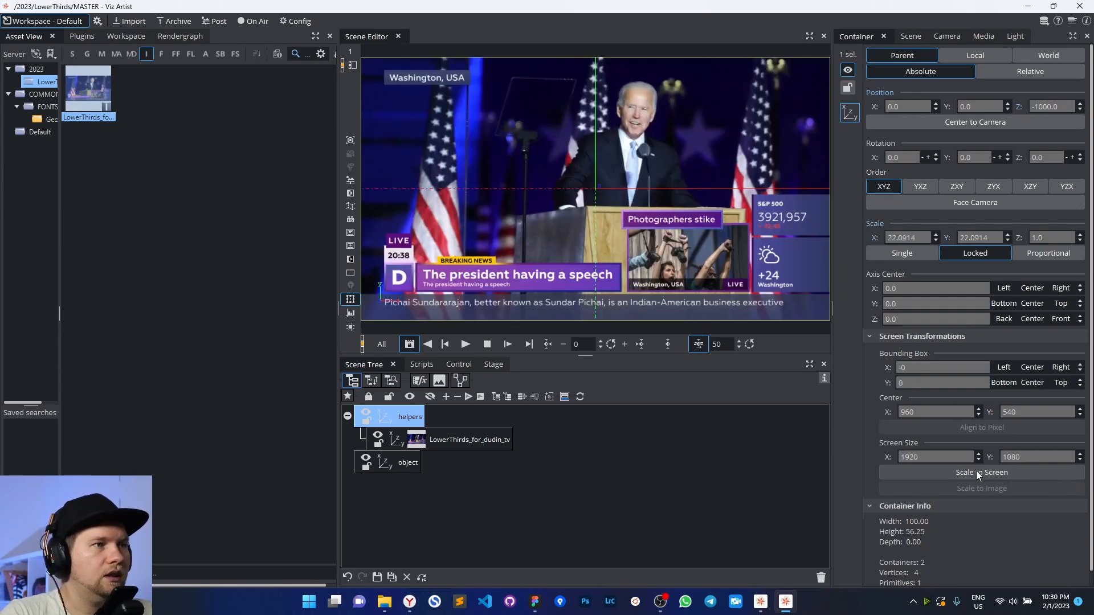
# - Try moving the unlocked helpers container in the scene view, undo the move, and lock the container
pyautogui.click(367, 423)
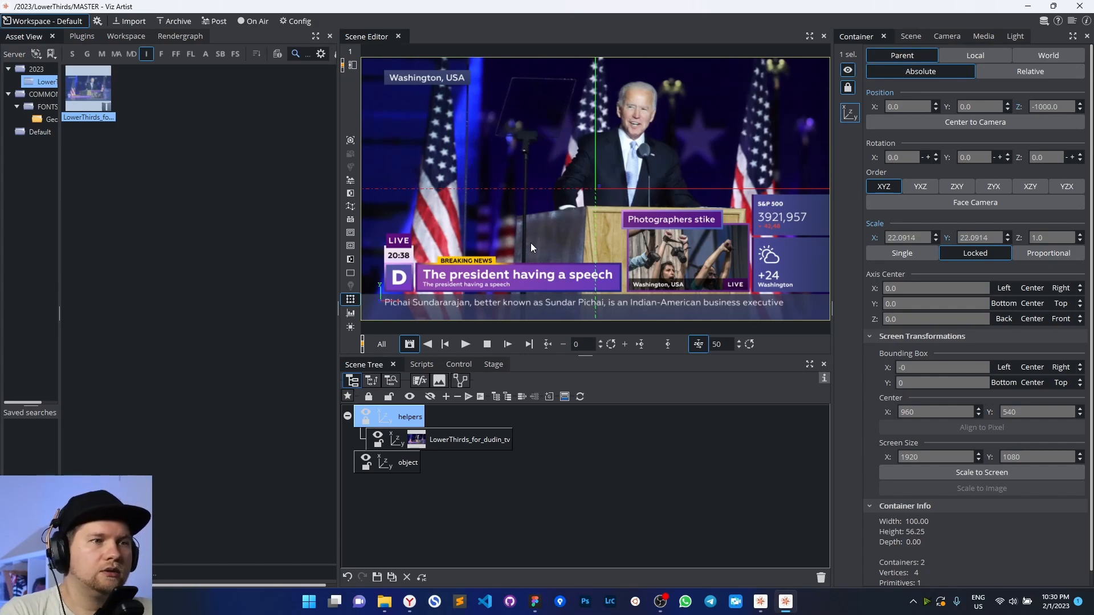
pyautogui.click(366, 424)
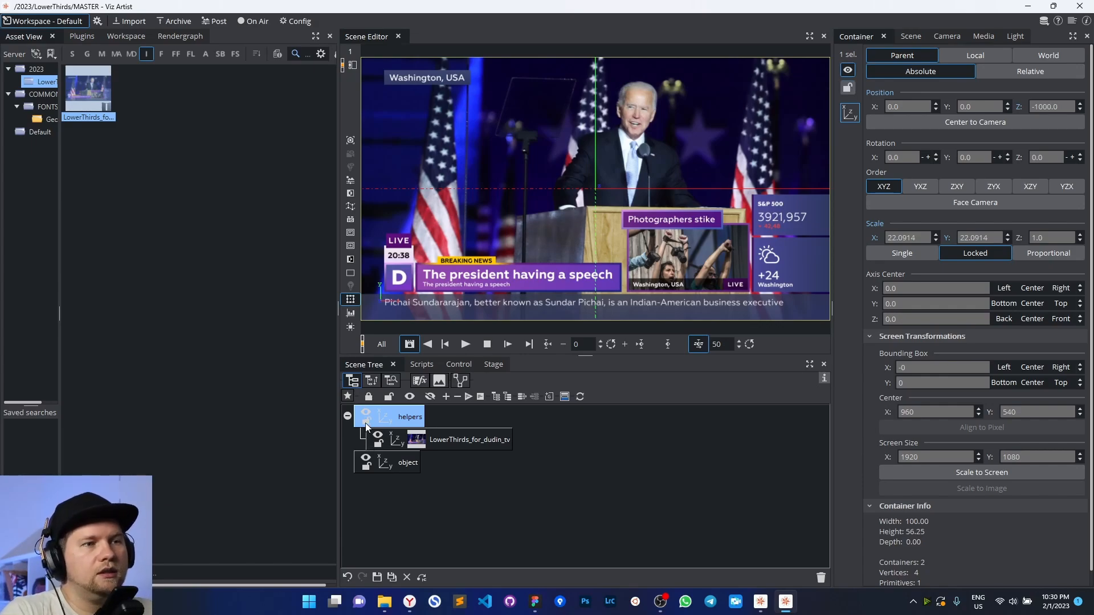
pyautogui.moveTo(590, 230); pyautogui.dragTo(474, 290)
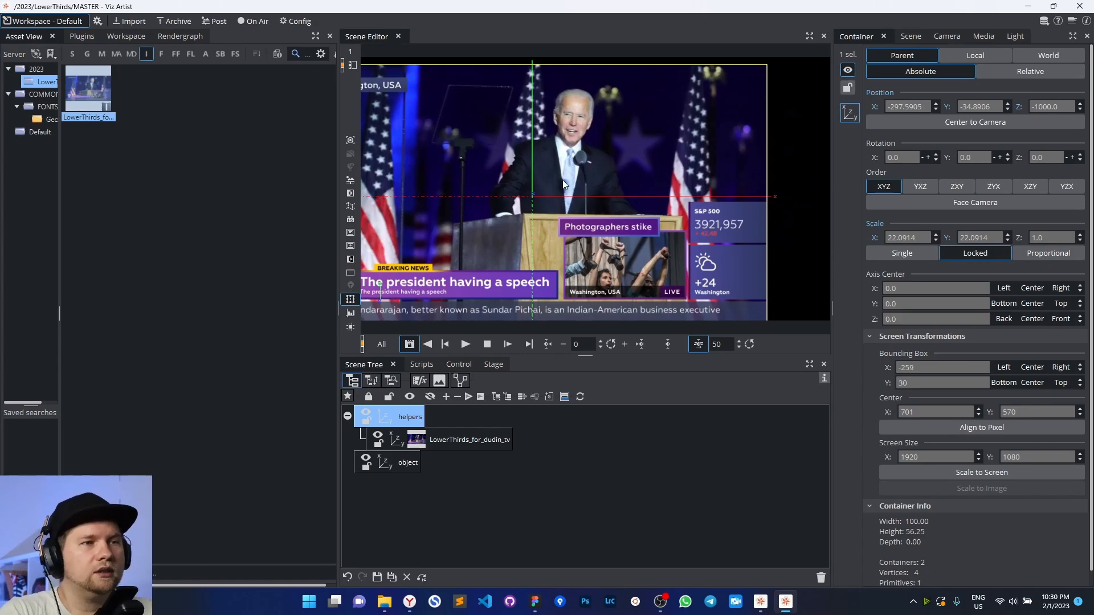
pyautogui.click(348, 578)
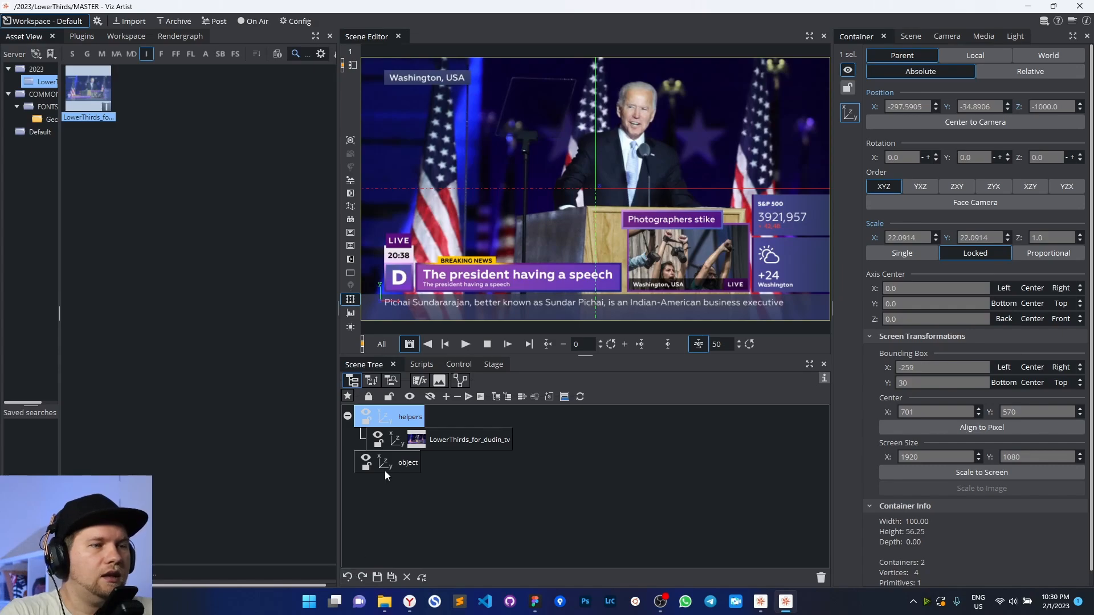
pyautogui.click(368, 425)
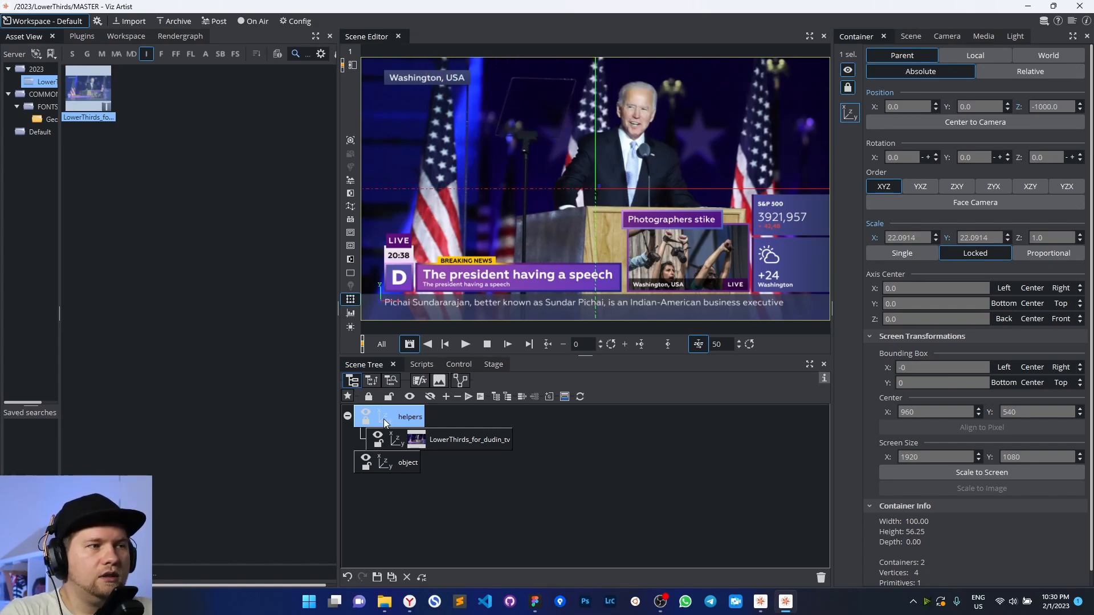
# - Reduce the helpers container's locked scale to 18.1914 and scale it back to the screen
pyautogui.click(949, 259)
pyautogui.scroll(-2, 962, 233)
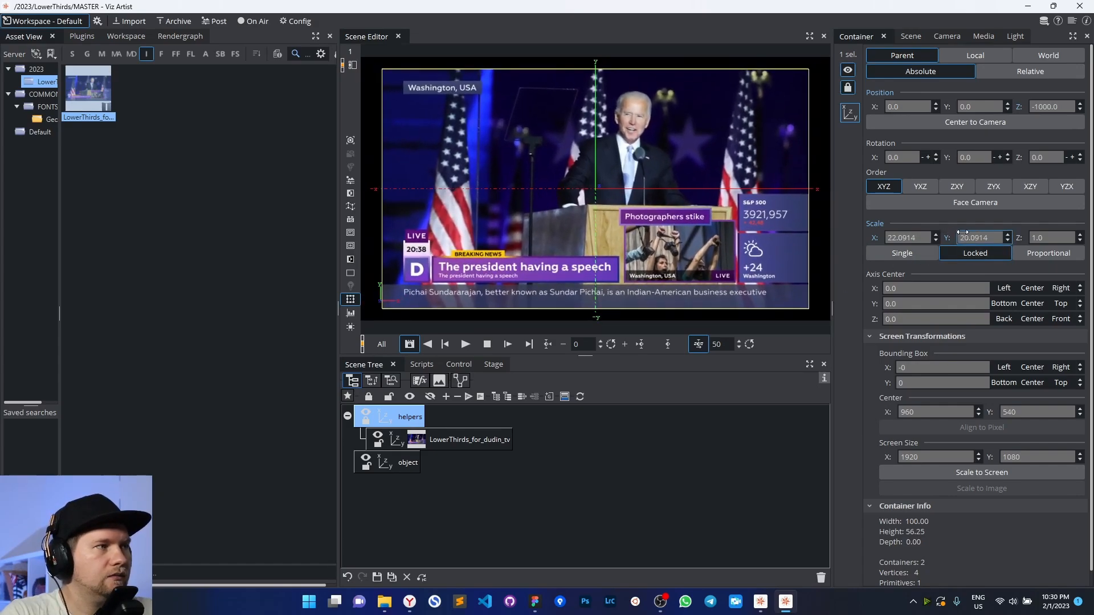
pyautogui.moveTo(962, 233)
pyautogui.mouseDown()
pyautogui.moveTo(935, 233)
pyautogui.moveTo(955, 237)
pyautogui.mouseUp()
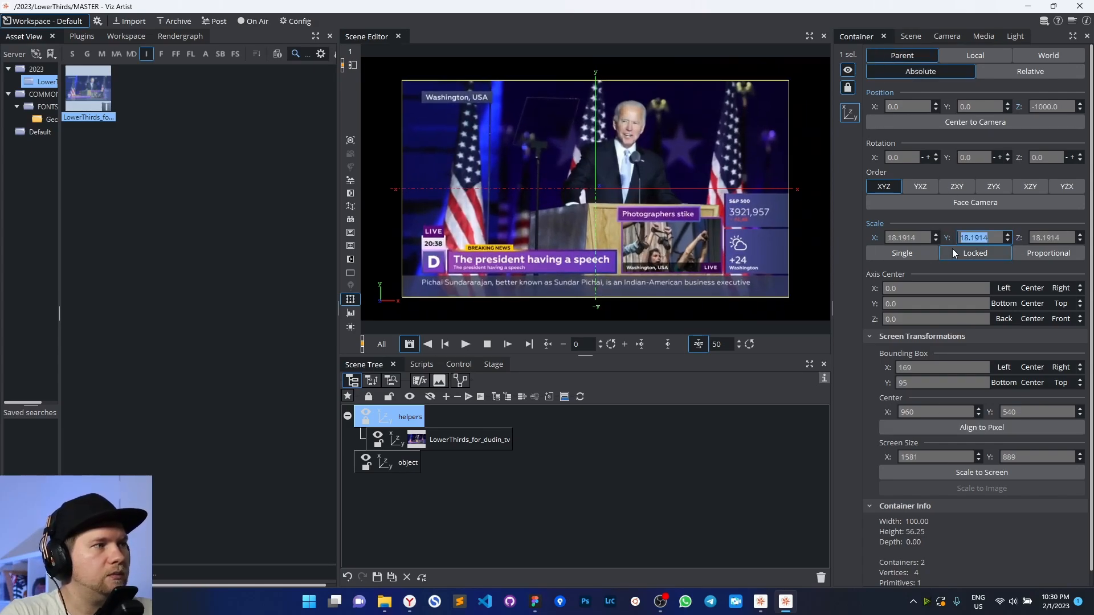
pyautogui.click(968, 473)
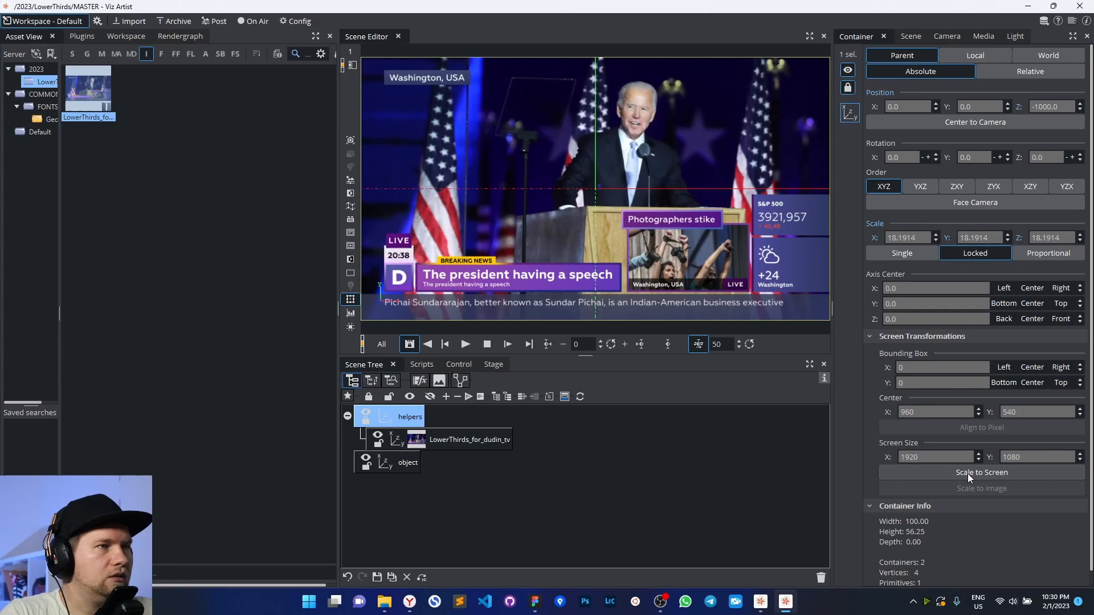
# - Add a new group container inside the object container and rename it Logo
pyautogui.click(475, 438)
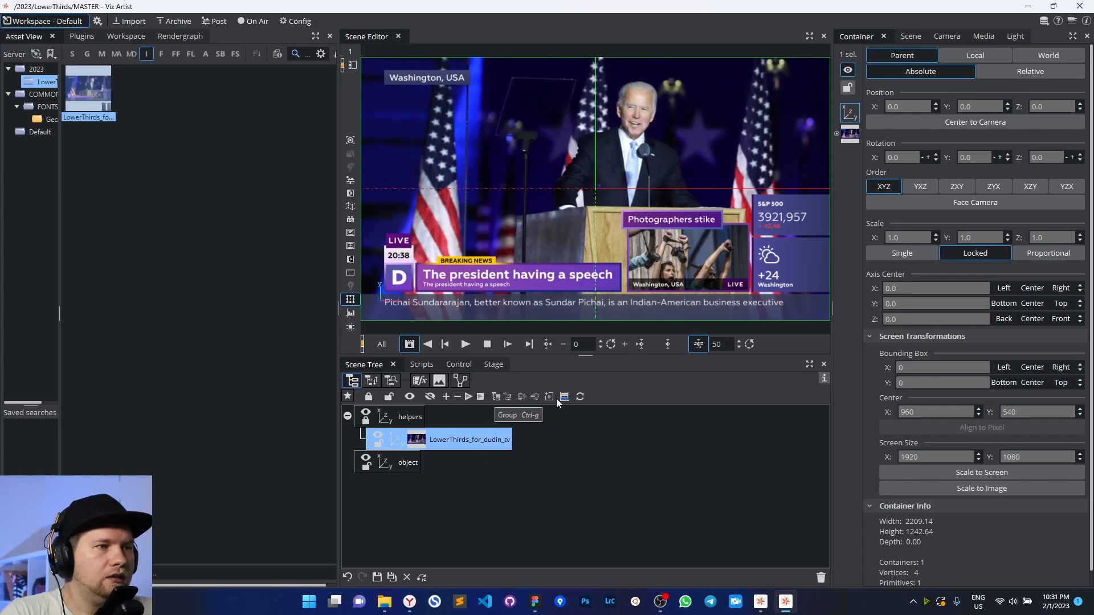
pyautogui.moveTo(406, 463); pyautogui.dragTo(441, 463)
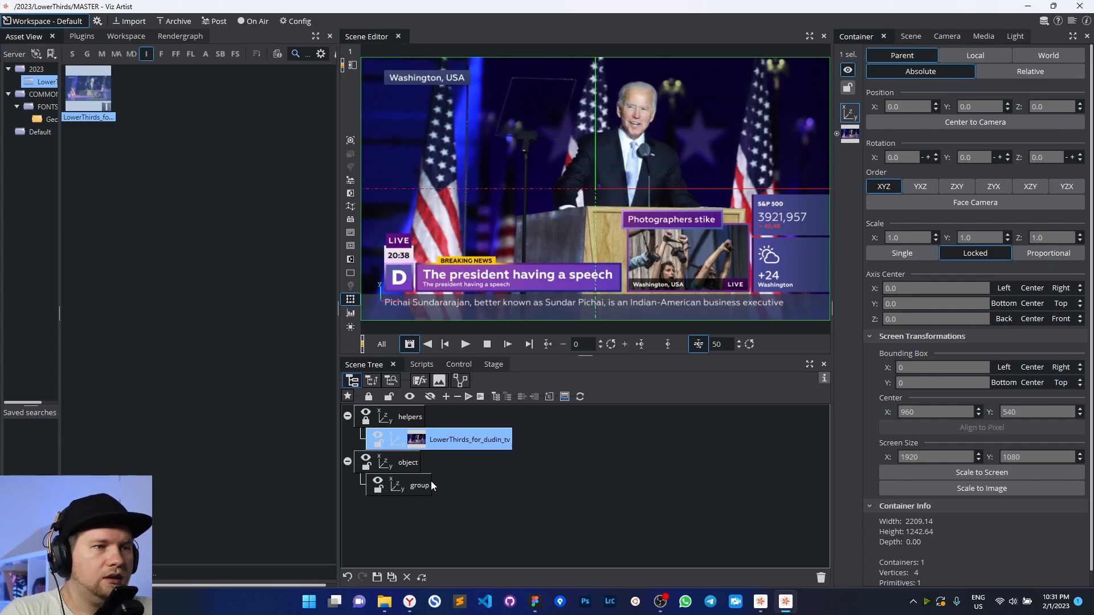
pyautogui.doubleClick(425, 484)
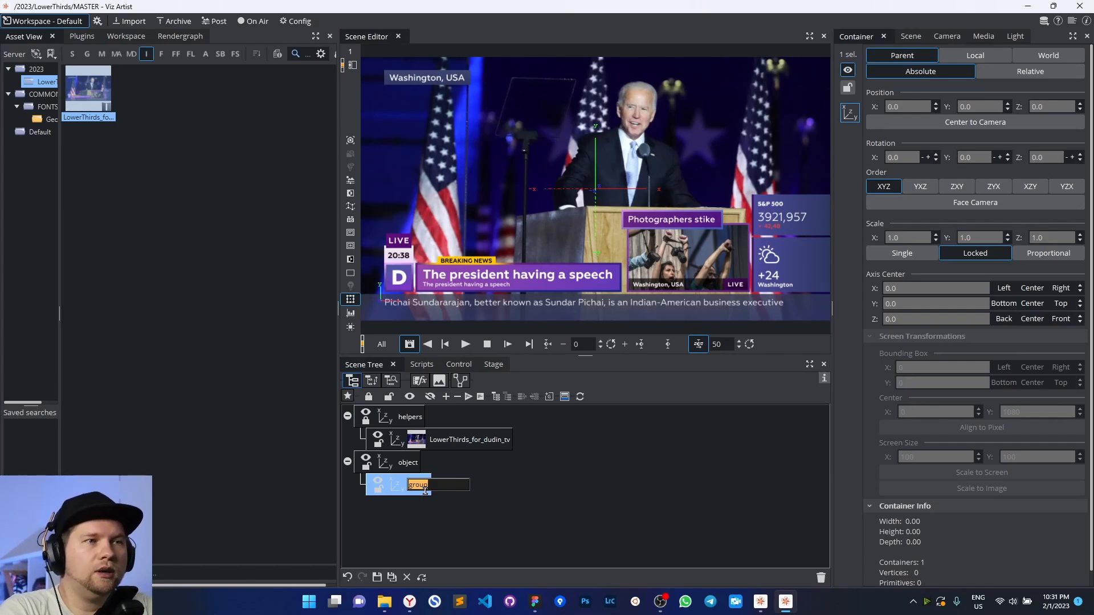
pyautogui.write('Lo')
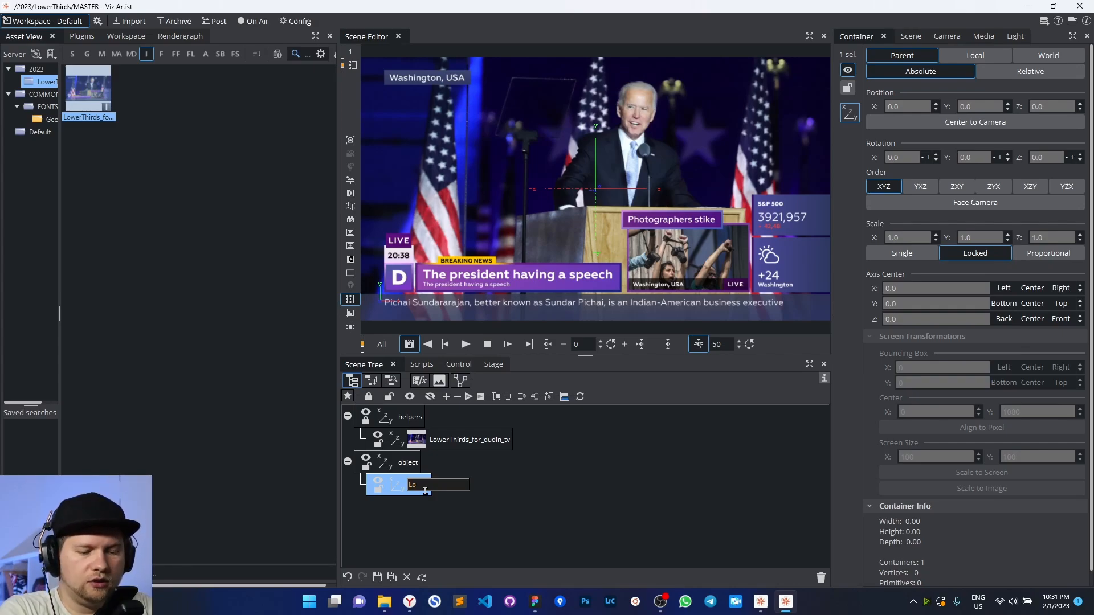
pyautogui.write('go')
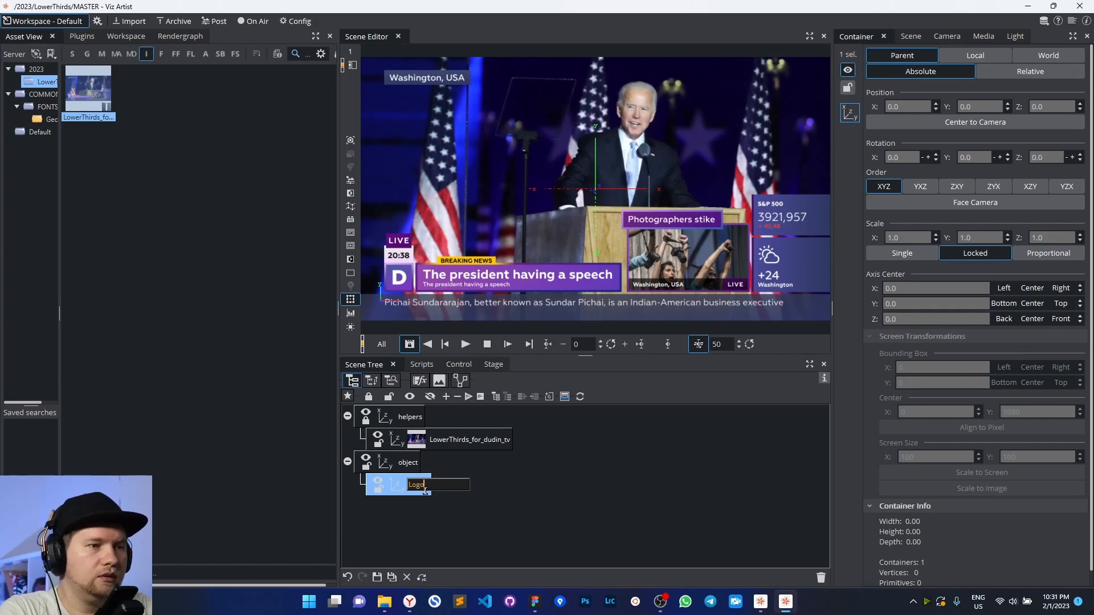
pyautogui.press('Return')
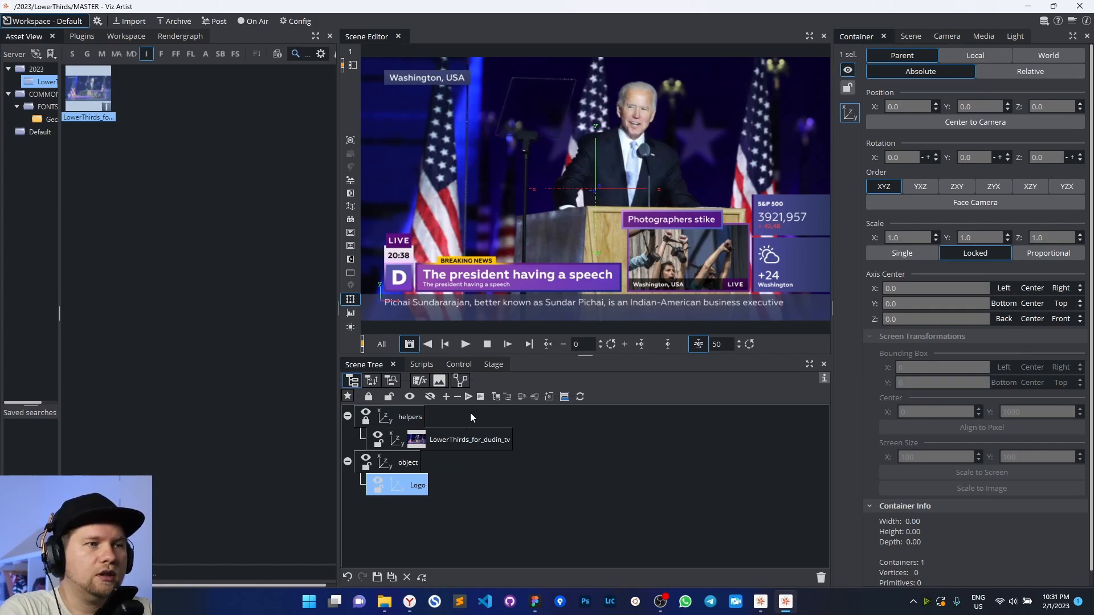
# - Add a new director to the stage and rename it Logo
pyautogui.click(494, 365)
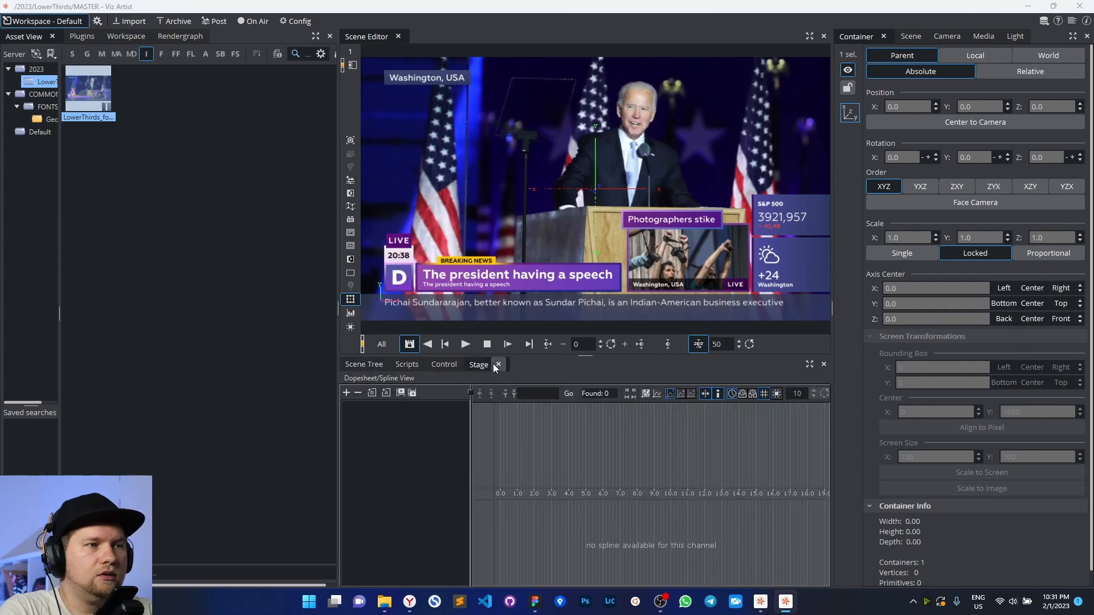
pyautogui.click(371, 394)
pyautogui.click(383, 408)
pyautogui.rightClick(380, 407)
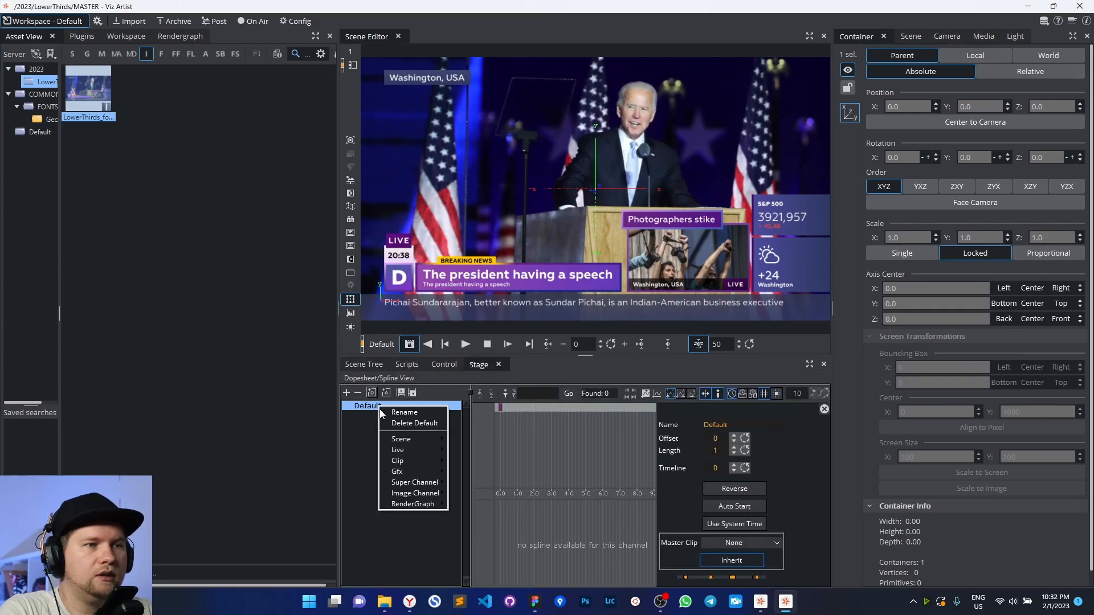
pyautogui.click(387, 412)
pyautogui.write('Lo')
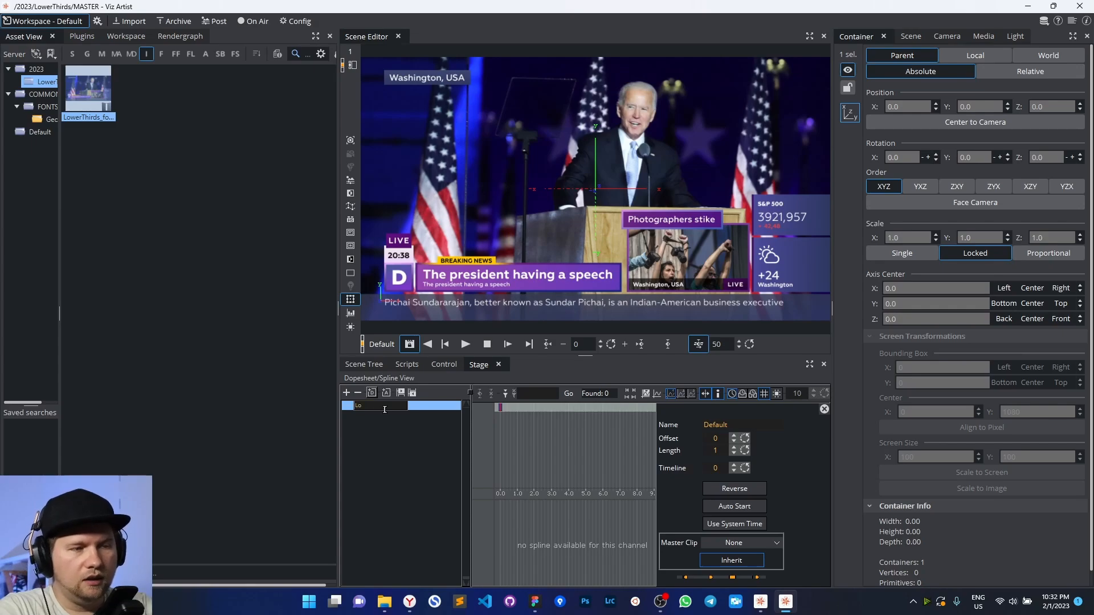
pyautogui.write('go')
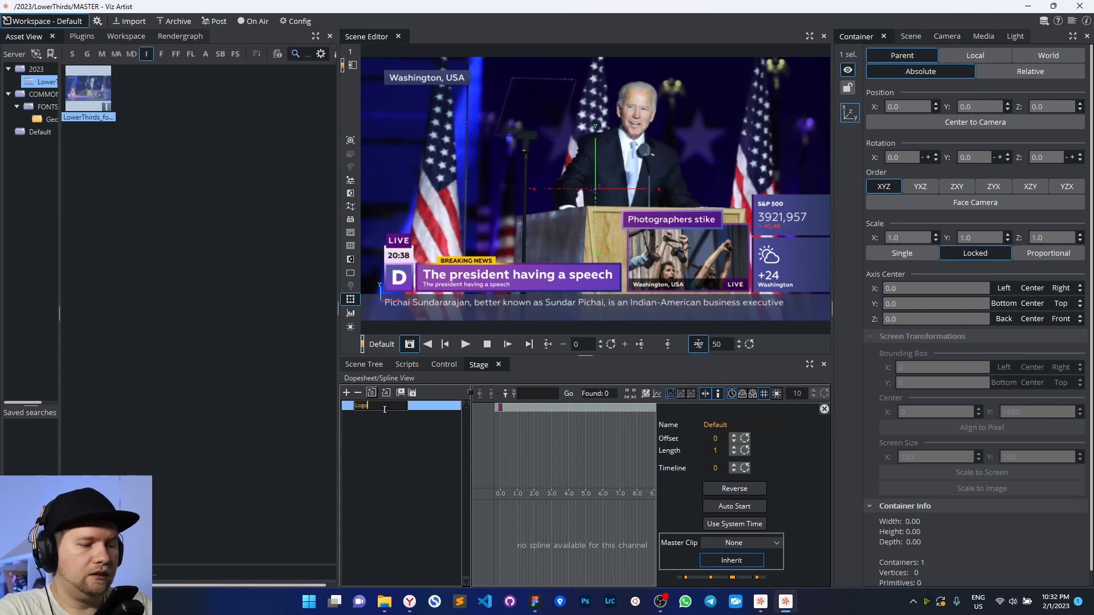
pyautogui.press('Return')
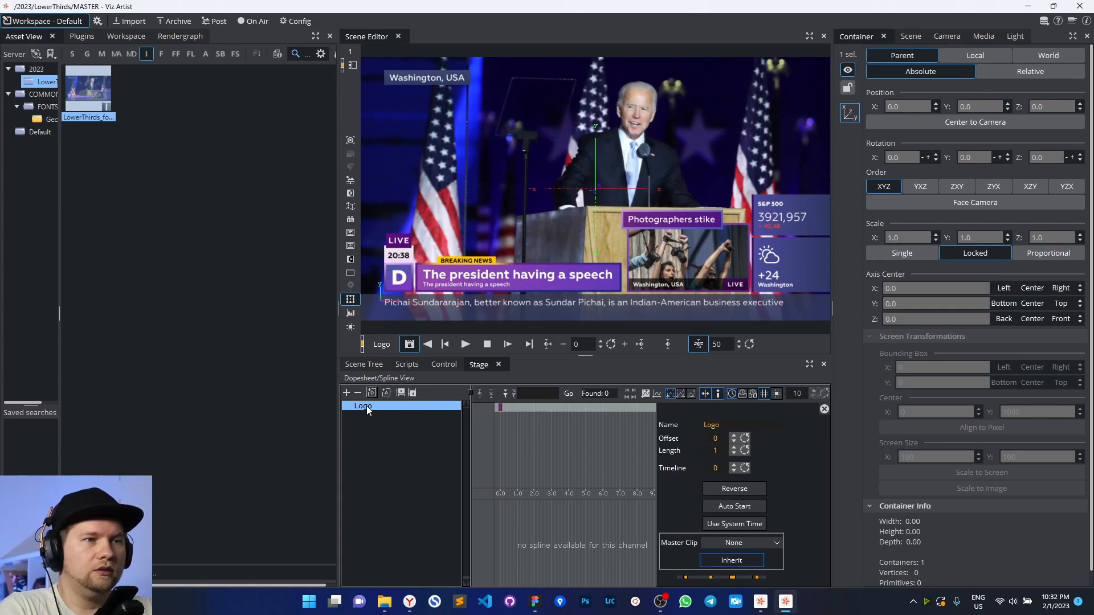
# - Add the Alpha plugin to the Logo container in the scene tree
pyautogui.click(368, 365)
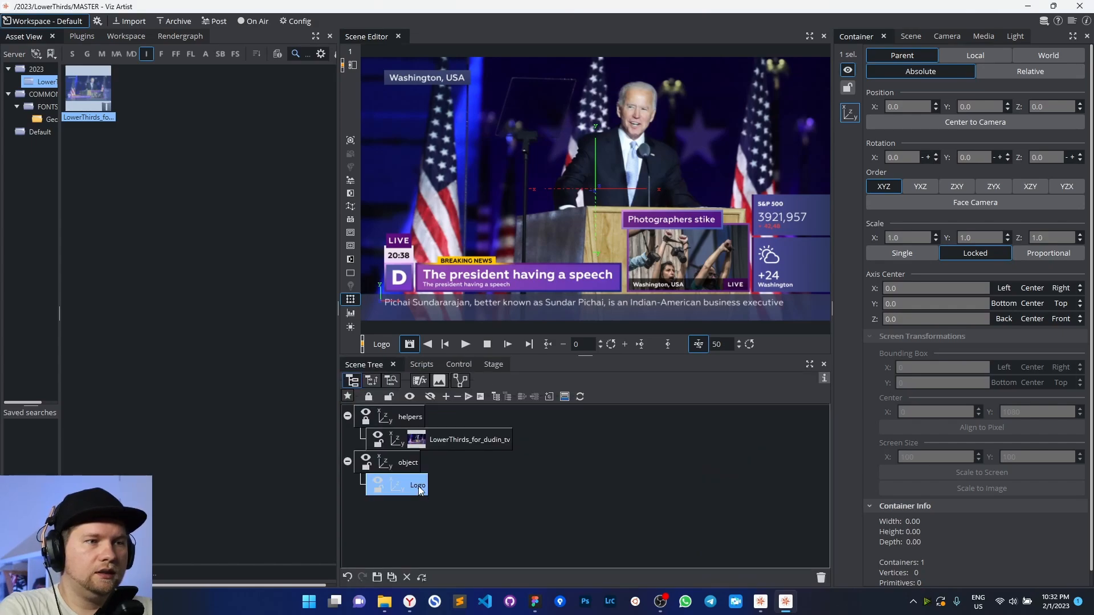
pyautogui.click(494, 365)
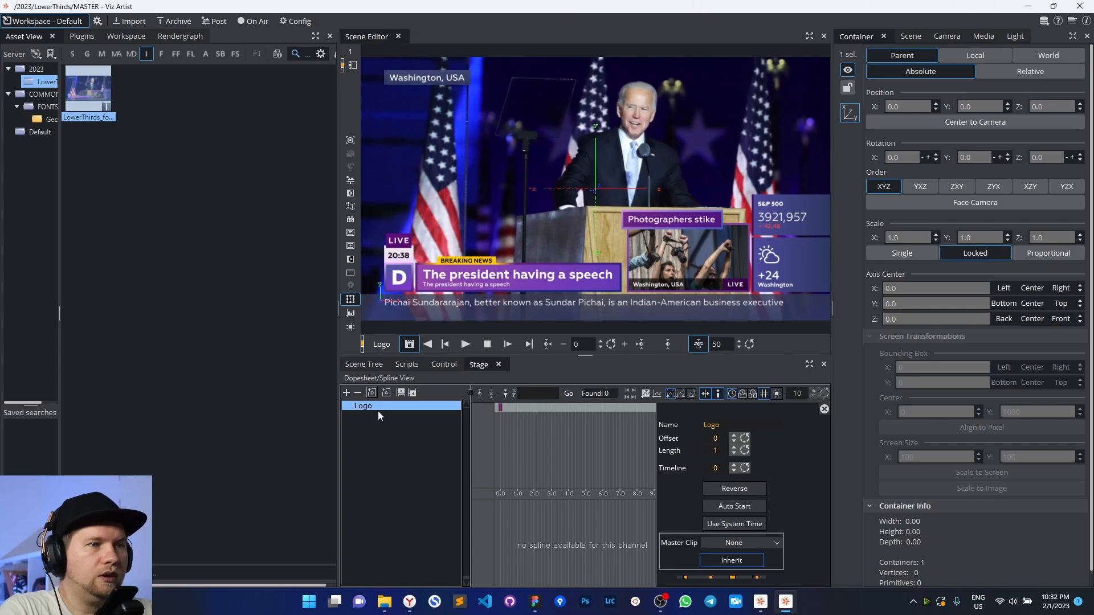
pyautogui.click(363, 367)
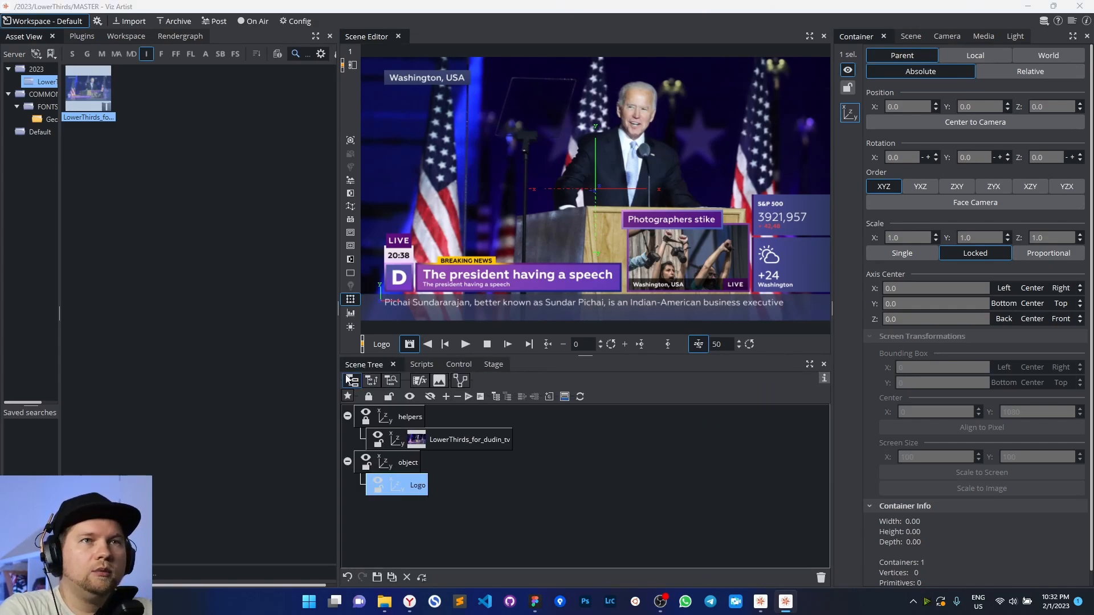
pyautogui.click(80, 37)
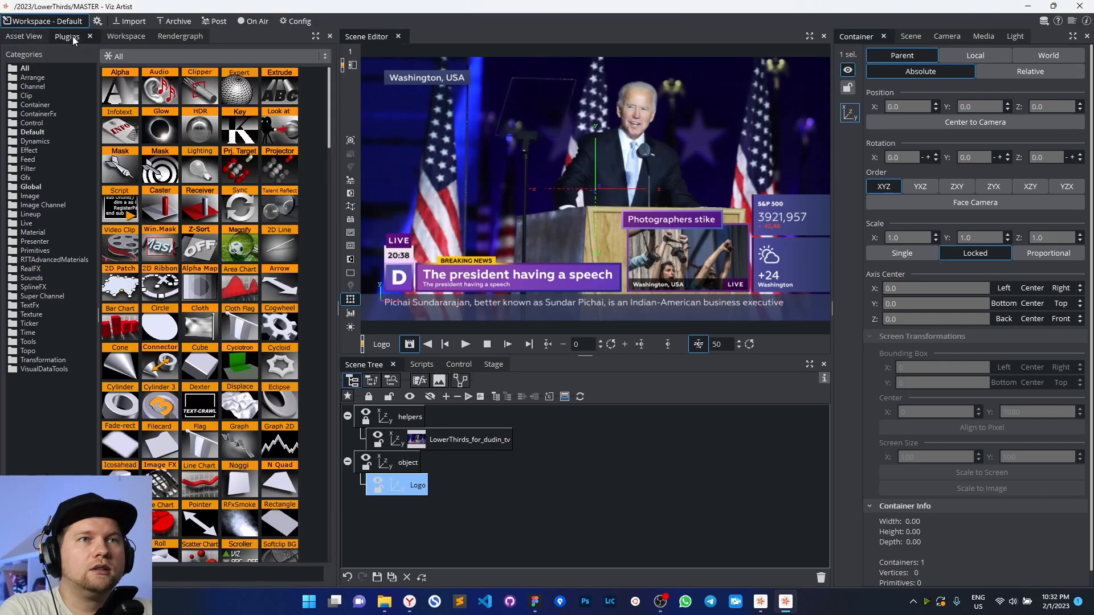
pyautogui.moveTo(128, 92); pyautogui.dragTo(415, 491)
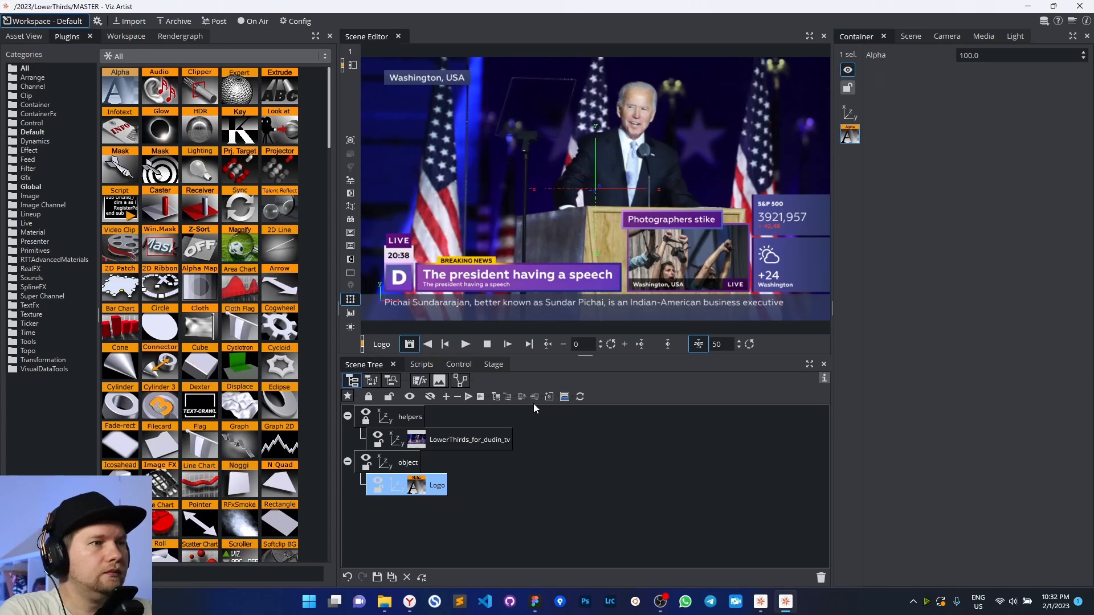
# - Keyframe the Logo container's Alpha at 100 on frame 0 and at 0 on frame 50
pyautogui.click(675, 347)
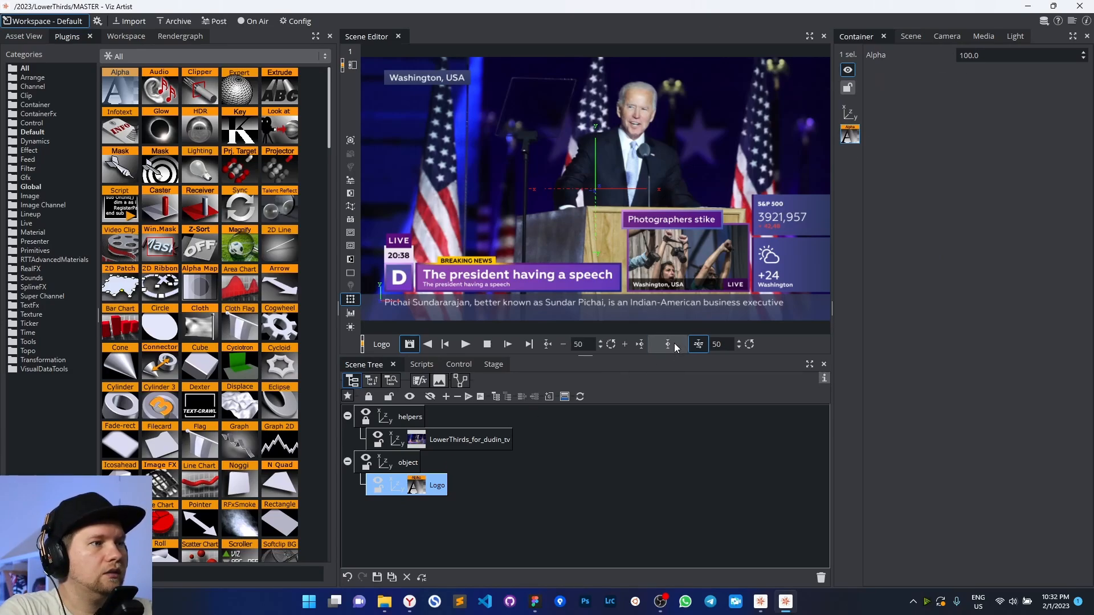
pyautogui.click(951, 56)
pyautogui.write('0')
pyautogui.press('Return')
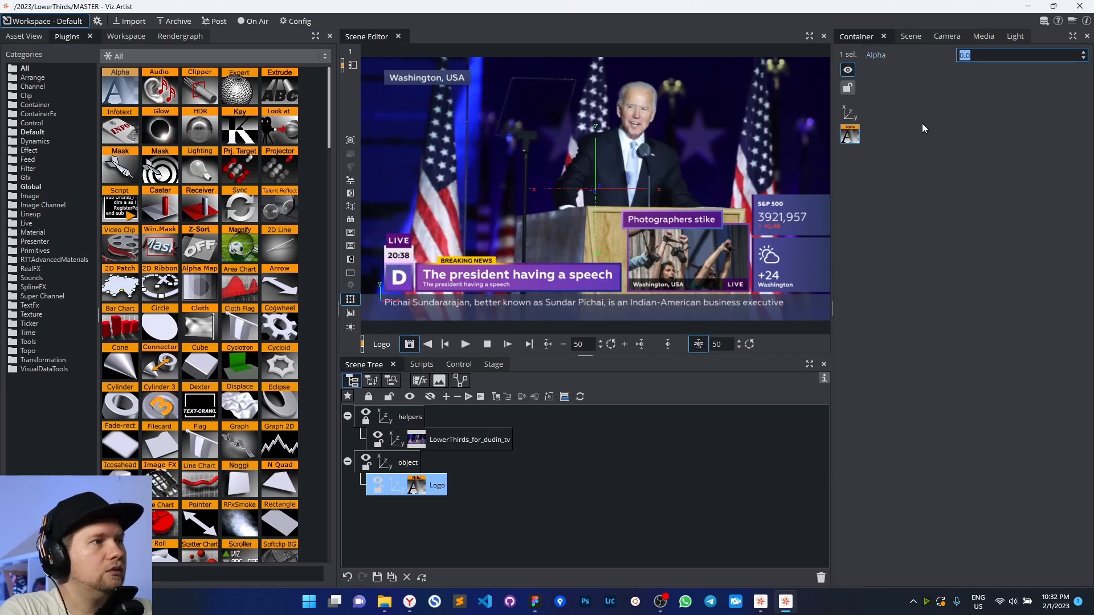
pyautogui.click(668, 344)
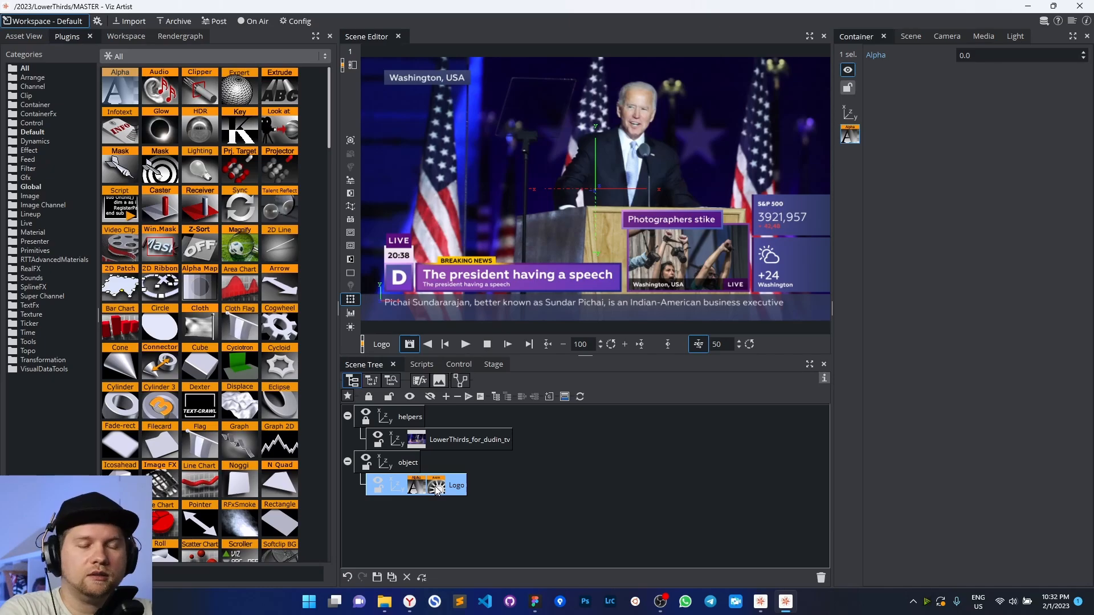
# - Place a stop at frame 0 of the Logo director in the stage and name it O
pyautogui.click(436, 489)
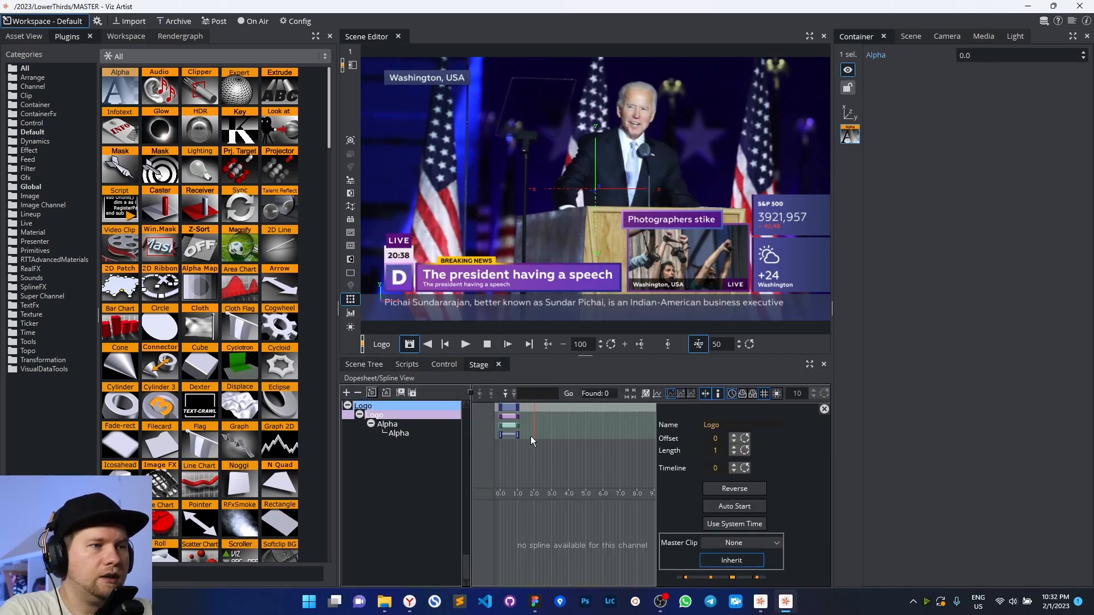
pyautogui.moveTo(534, 433); pyautogui.dragTo(488, 423)
pyautogui.moveTo(523, 495); pyautogui.dragTo(558, 507)
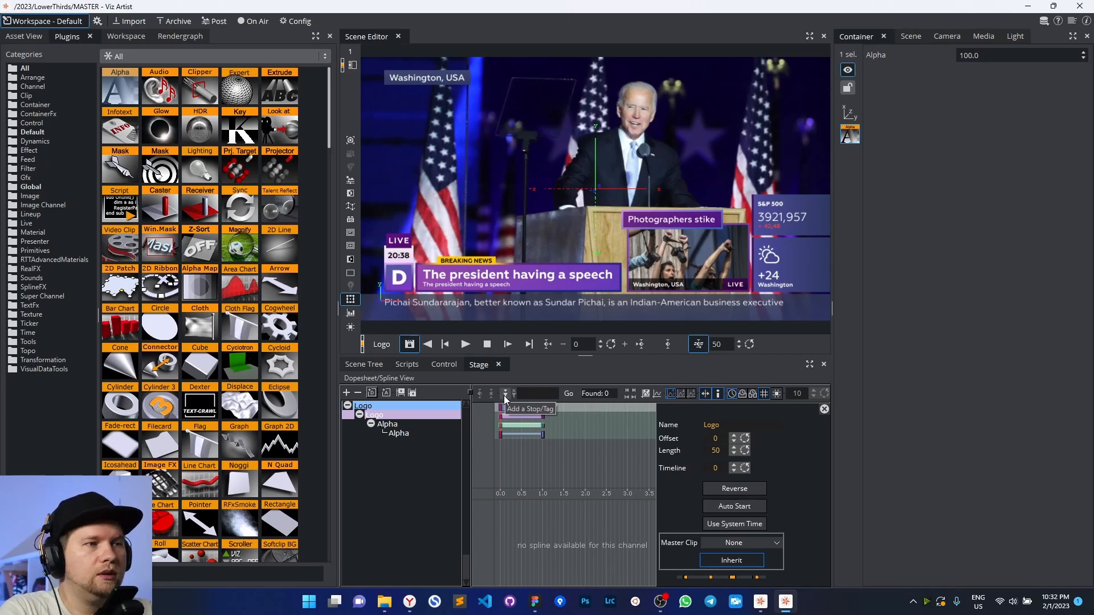
pyautogui.moveTo(503, 396); pyautogui.dragTo(500, 411)
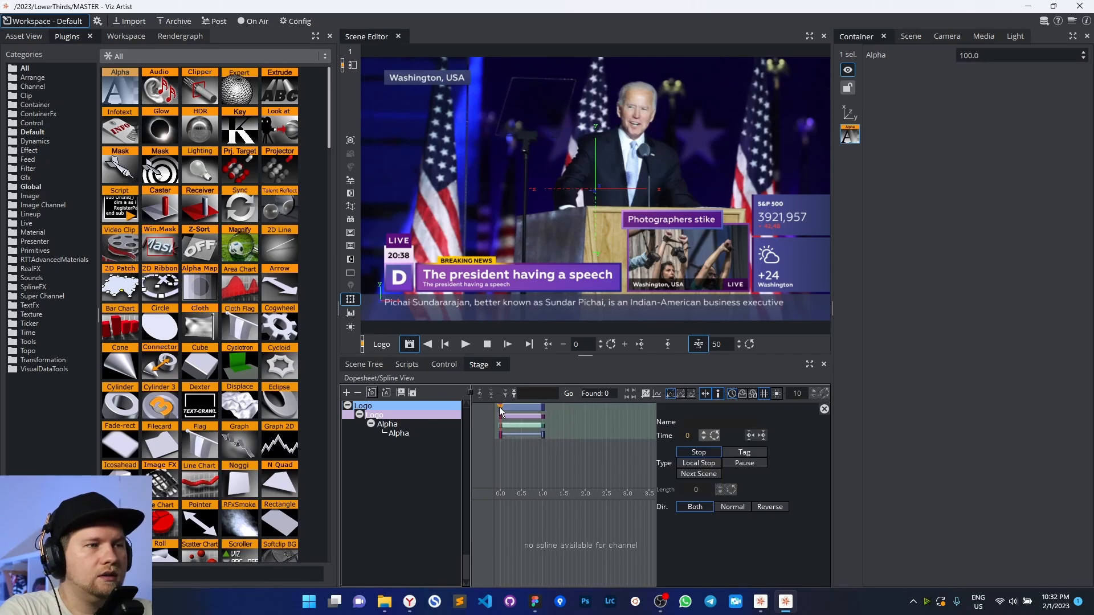
pyautogui.click(701, 420)
pyautogui.write('O')
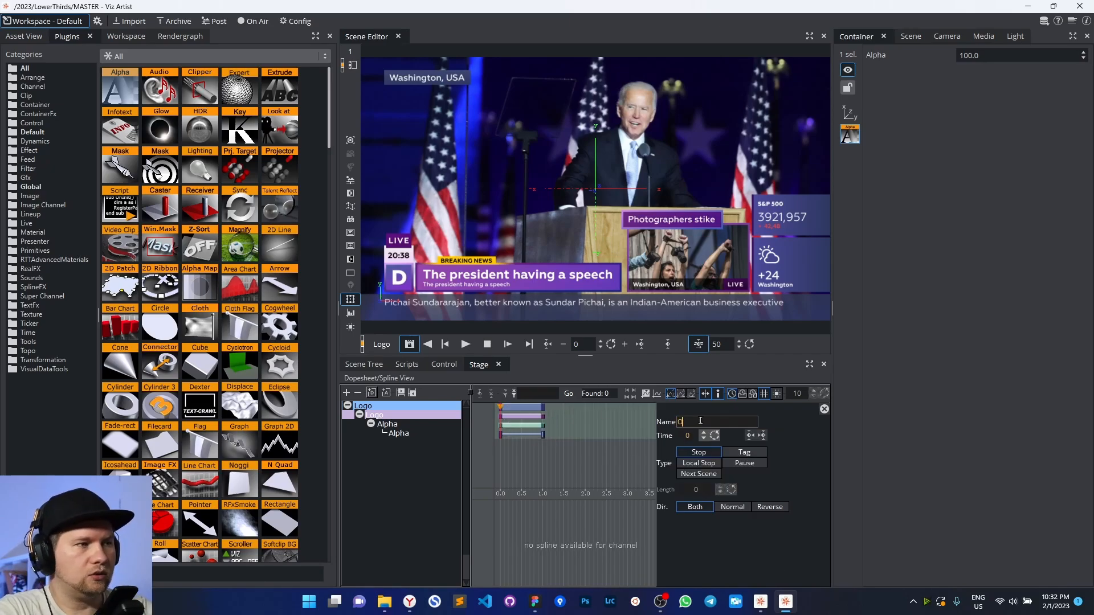
pyautogui.moveTo(682, 421); pyautogui.dragTo(671, 423)
pyautogui.press('Return')
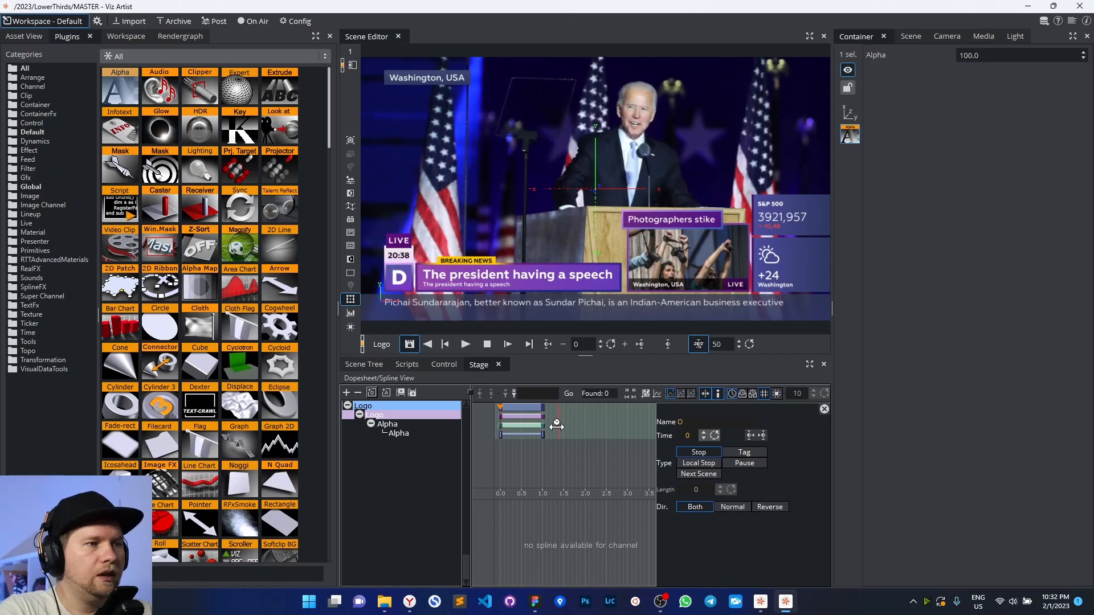
# - Add a second stop at frame 50 of the Logo director and name it IN
pyautogui.click(544, 425)
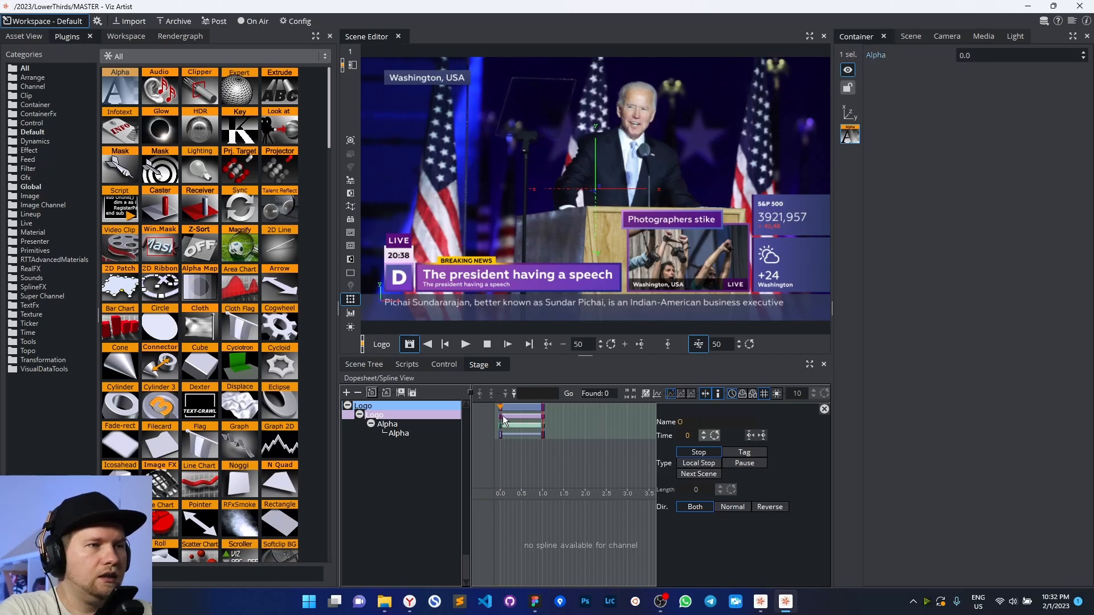
pyautogui.click(415, 407)
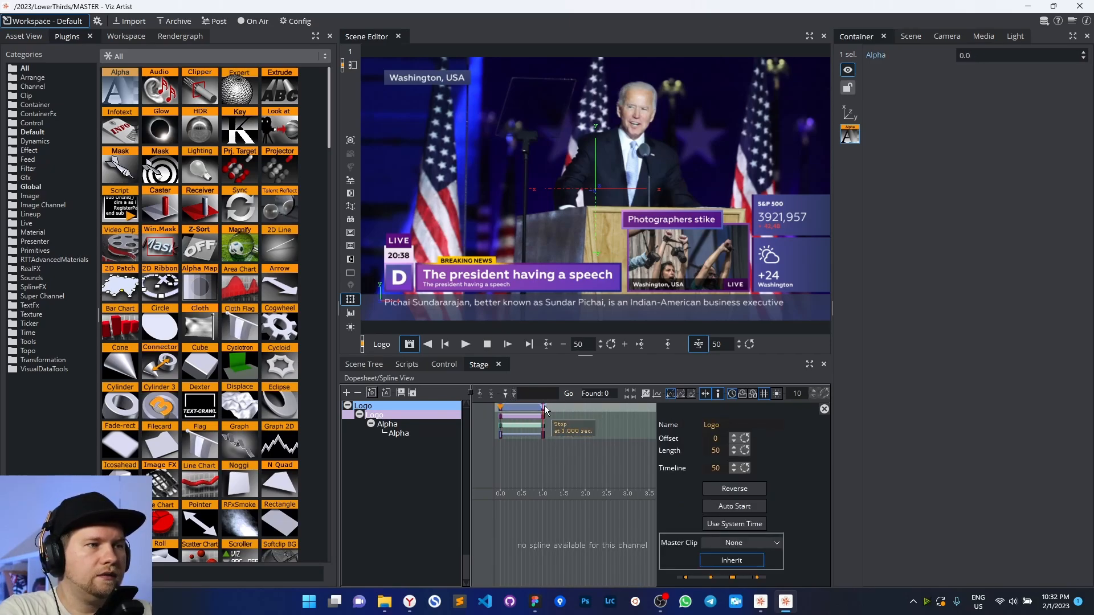
pyautogui.click(540, 408)
pyautogui.click(696, 421)
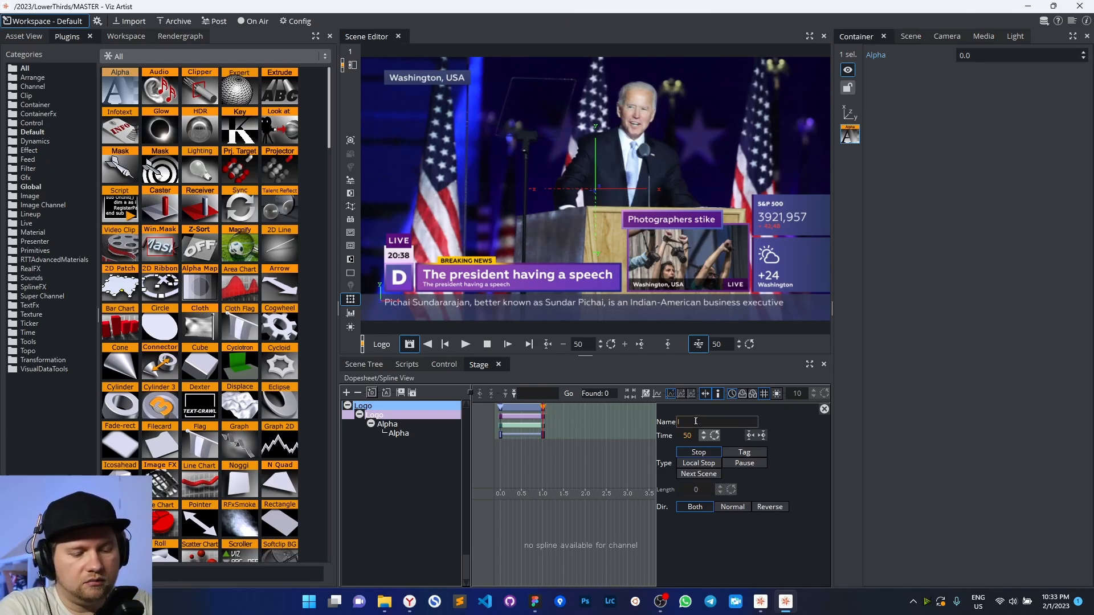
pyautogui.click(751, 436)
pyautogui.click(686, 421)
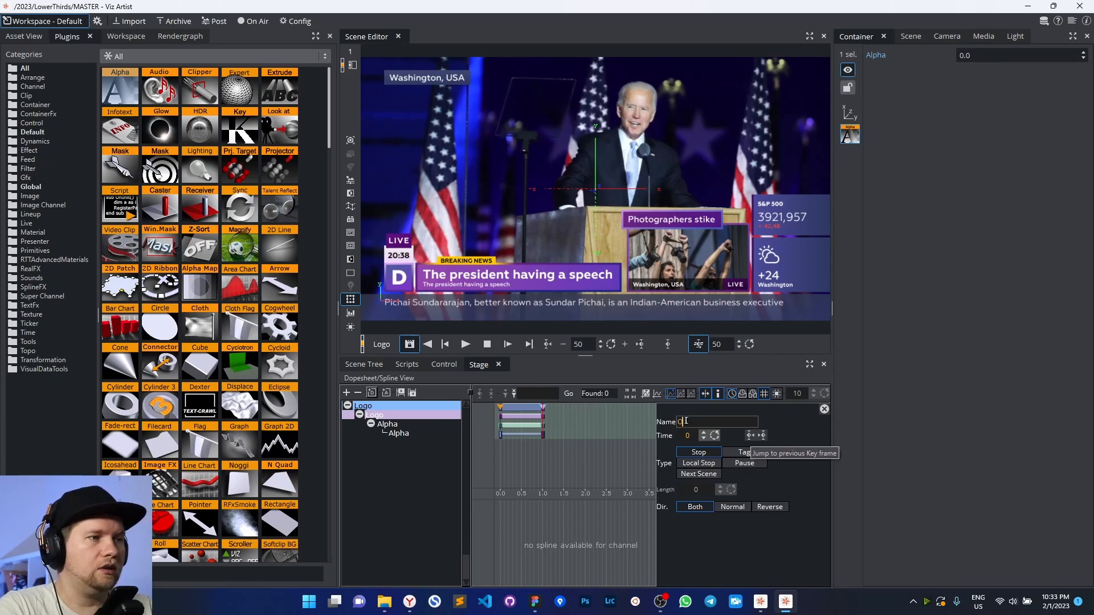
pyautogui.click(762, 436)
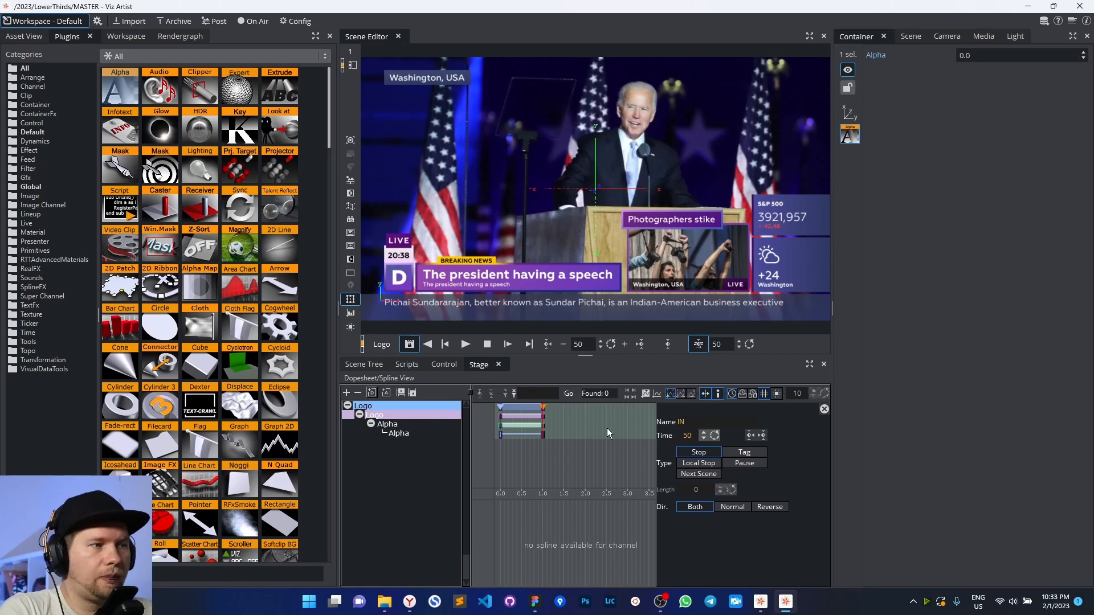
# - Select both keyframes of the Logo's Alpha channel and invert them so opacity rises from 0 to 100
pyautogui.click(501, 436)
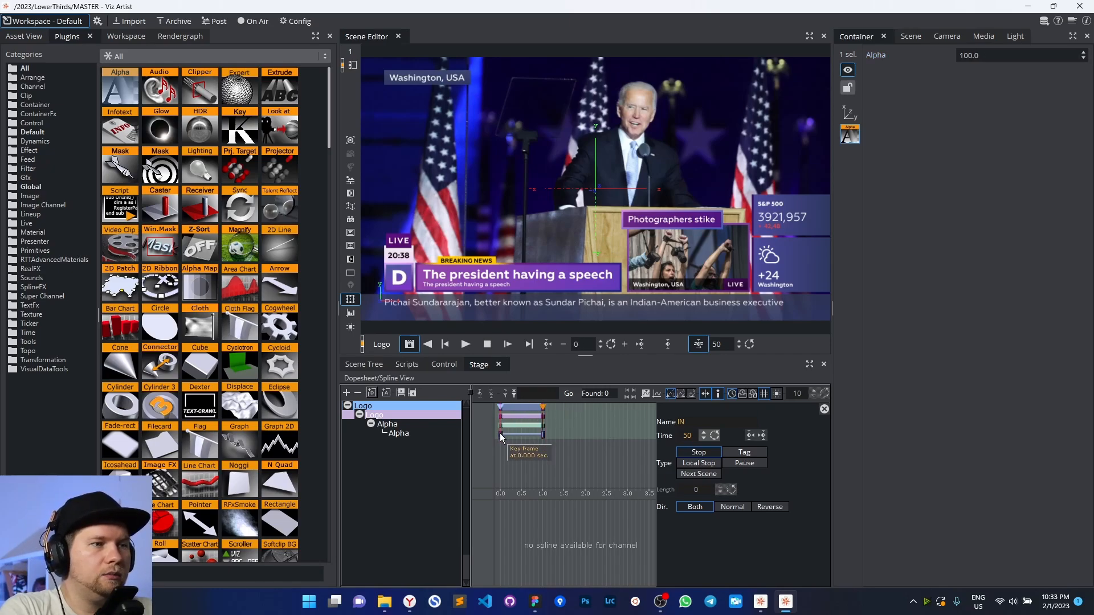
pyautogui.click(543, 436)
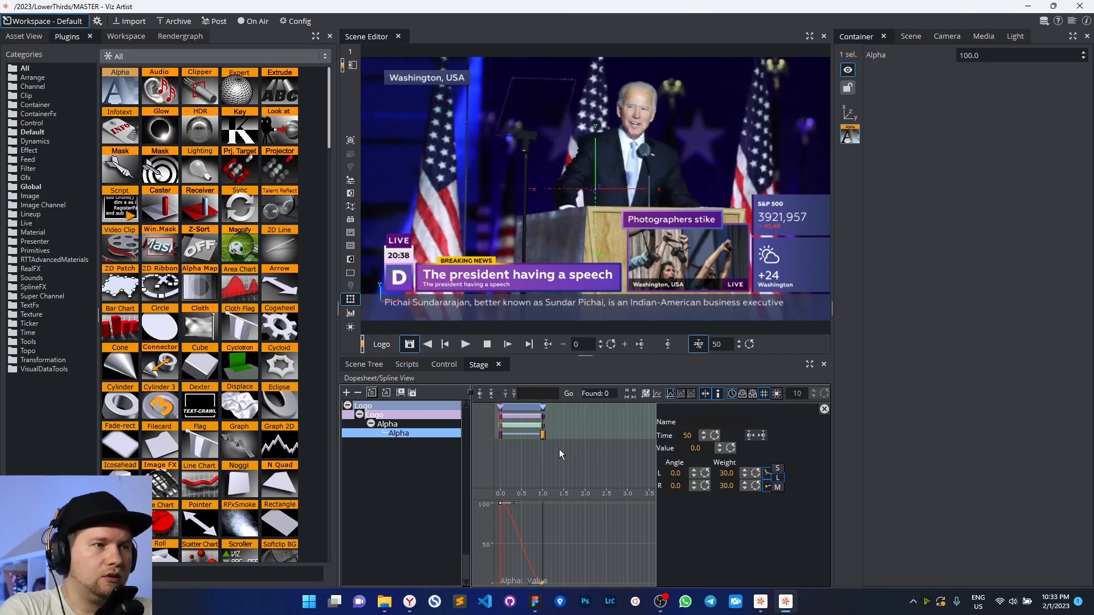
pyautogui.moveTo(505, 435); pyautogui.dragTo(491, 428)
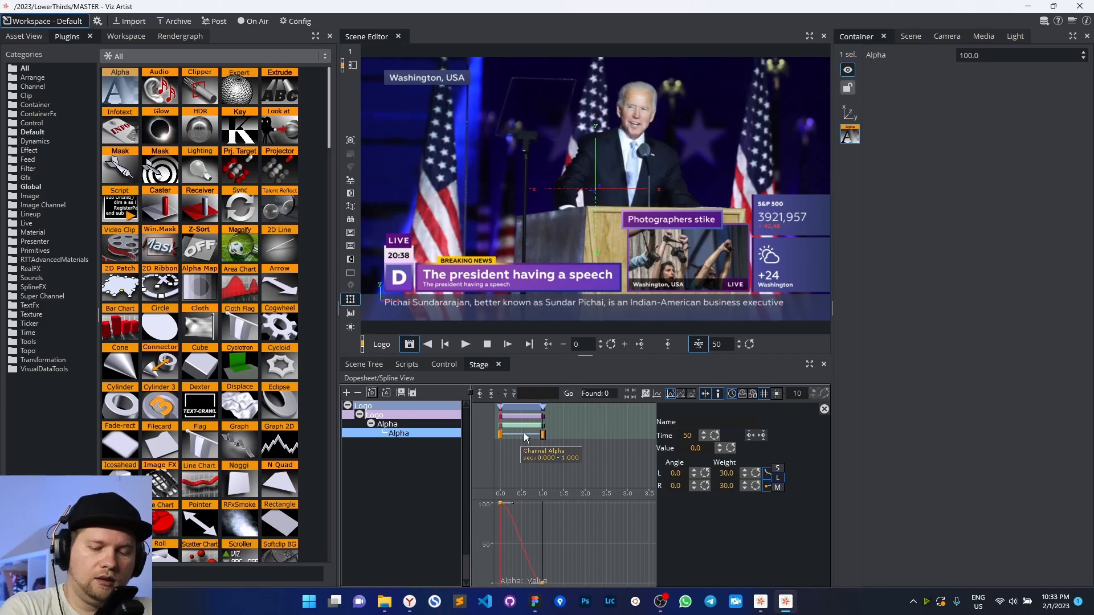
pyautogui.press('i')
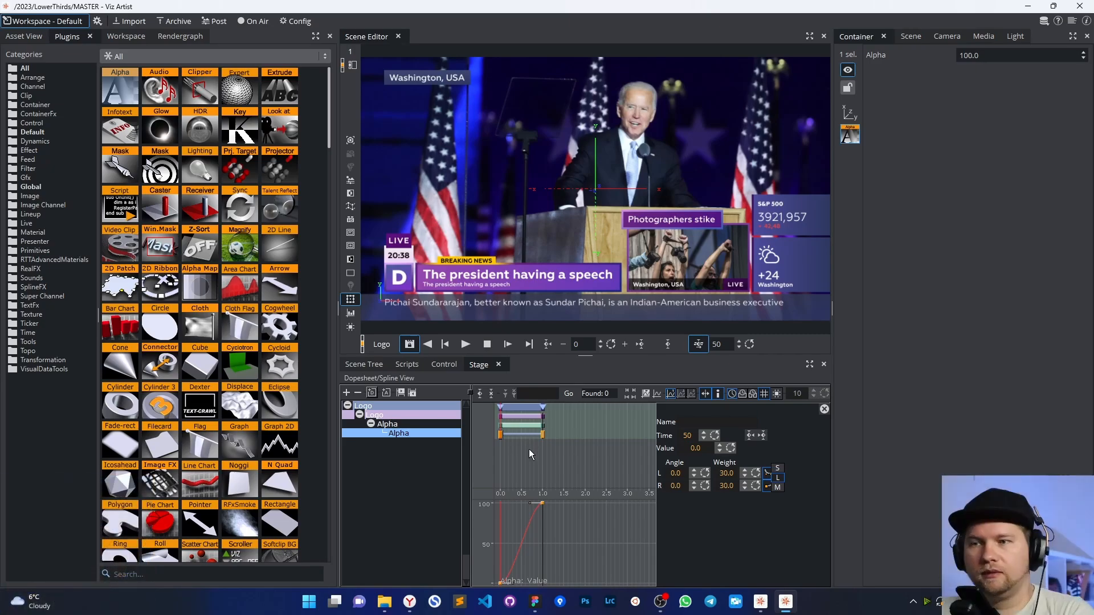
# - Find the Toggle plugin by searching for "oggle" and add it to the Logo container
pyautogui.click(365, 366)
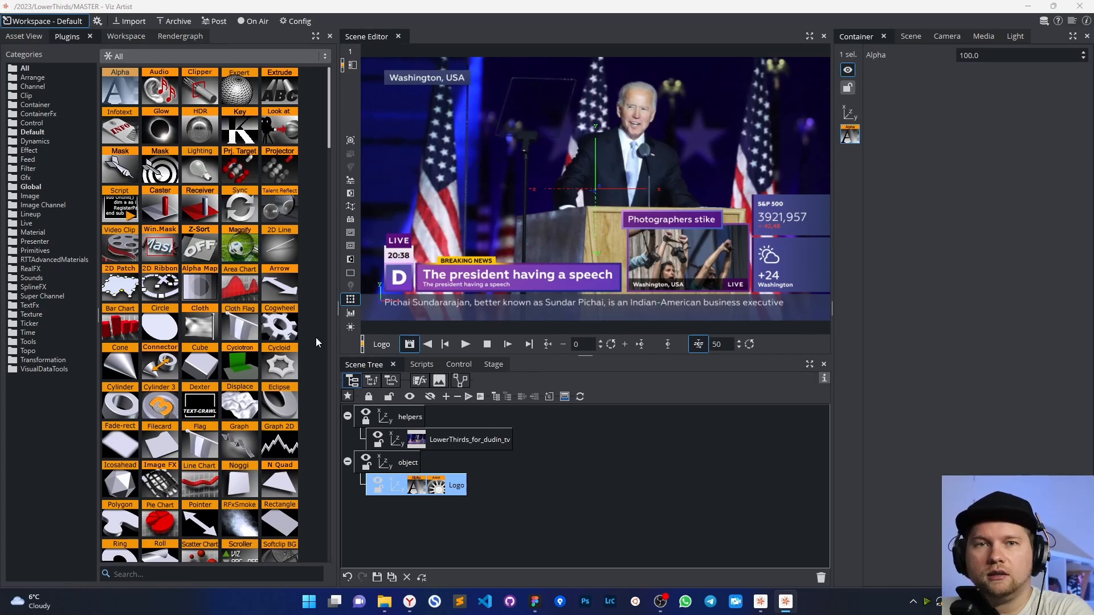
pyautogui.click(124, 56)
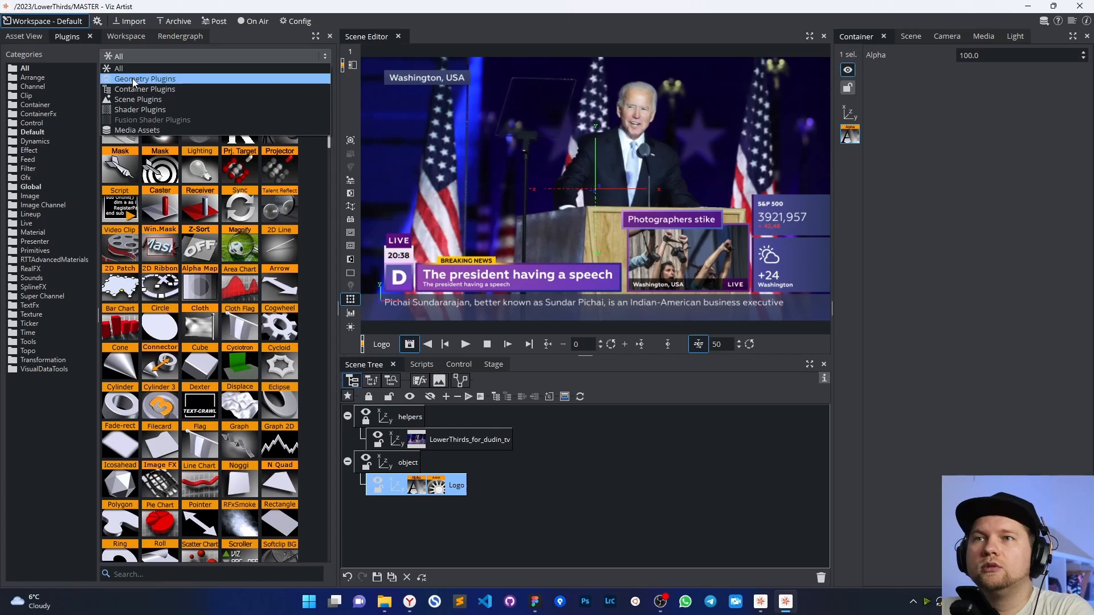
pyautogui.click(132, 79)
pyautogui.click(174, 573)
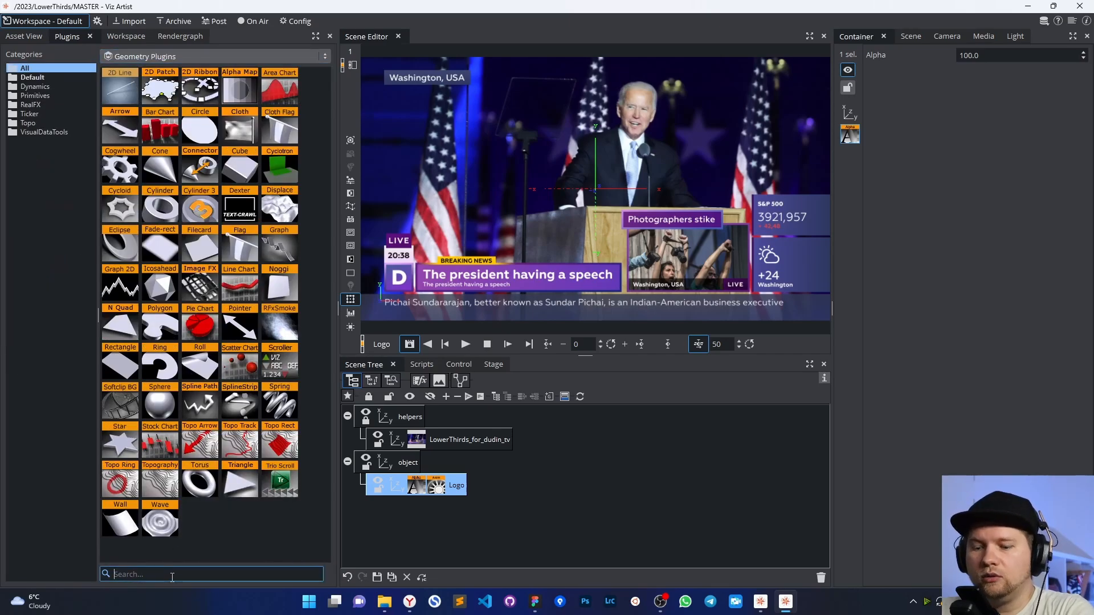
pyautogui.write('oggle')
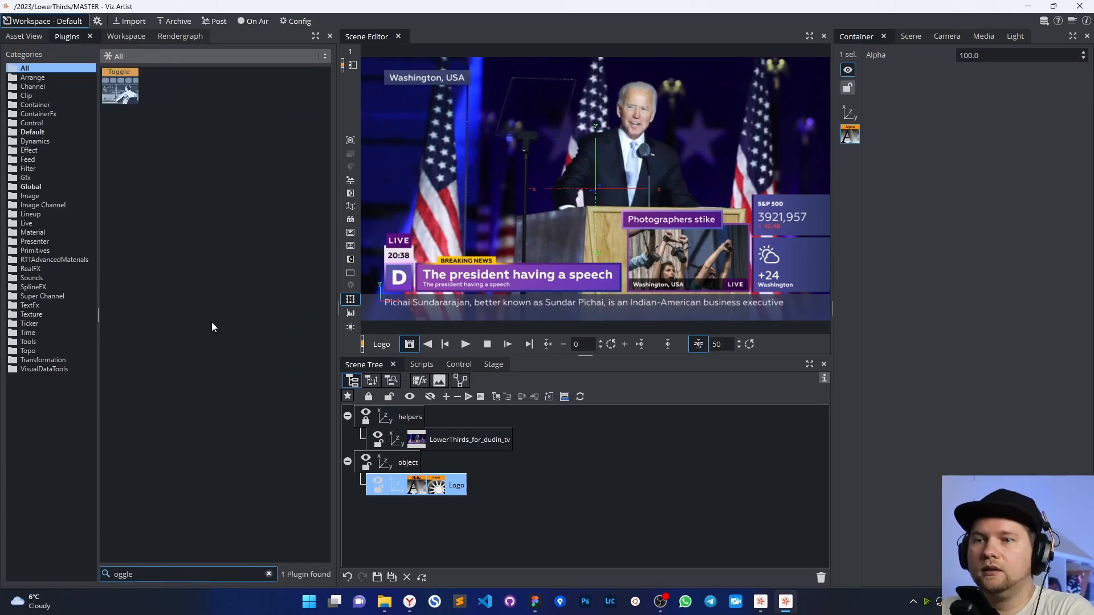
pyautogui.moveTo(120, 88); pyautogui.dragTo(460, 491)
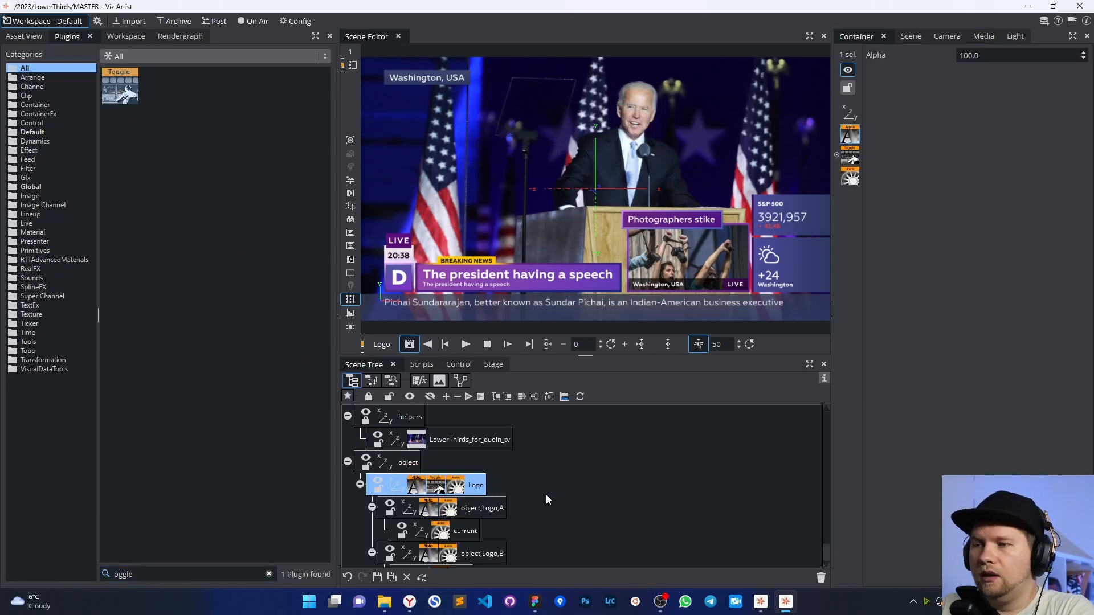
# - Select the other container under object,Logo,B and examine the Toggle directors in the stage
pyautogui.scroll(-2, 550, 493)
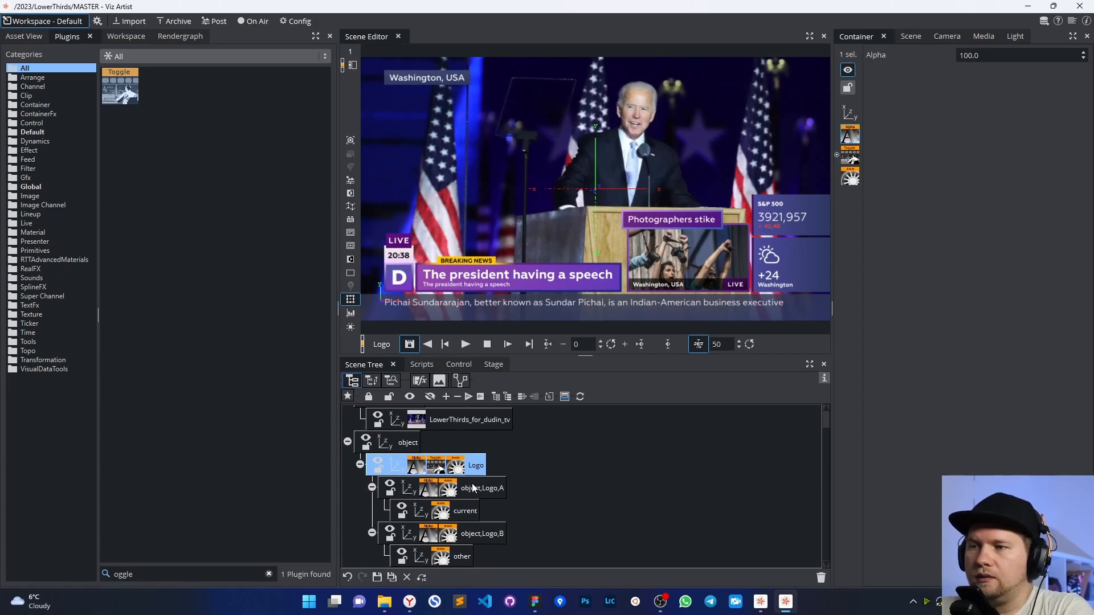
pyautogui.click(466, 561)
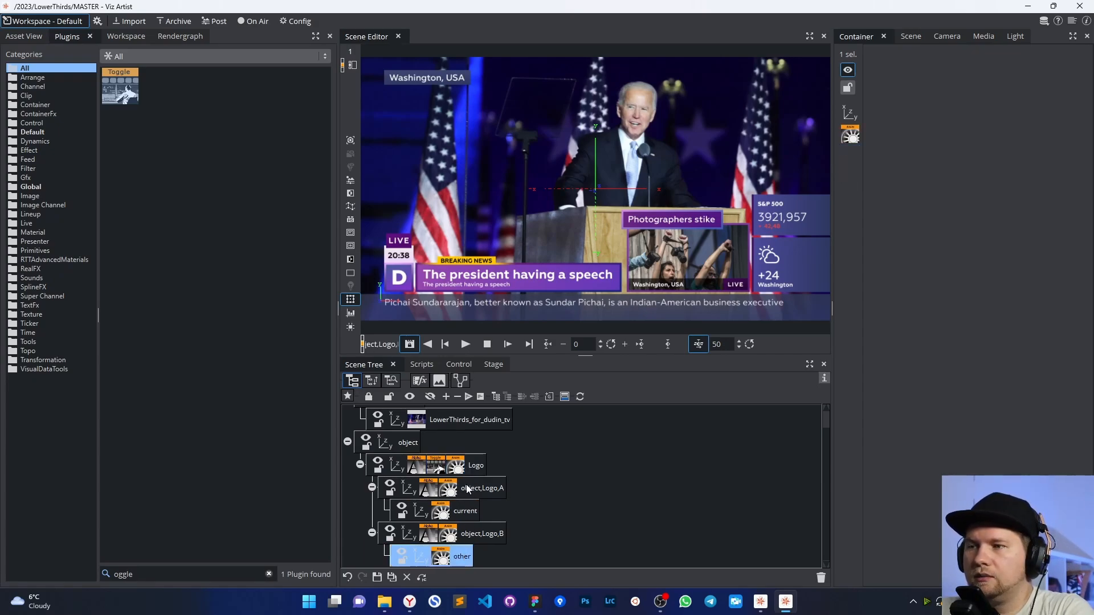
pyautogui.click(493, 364)
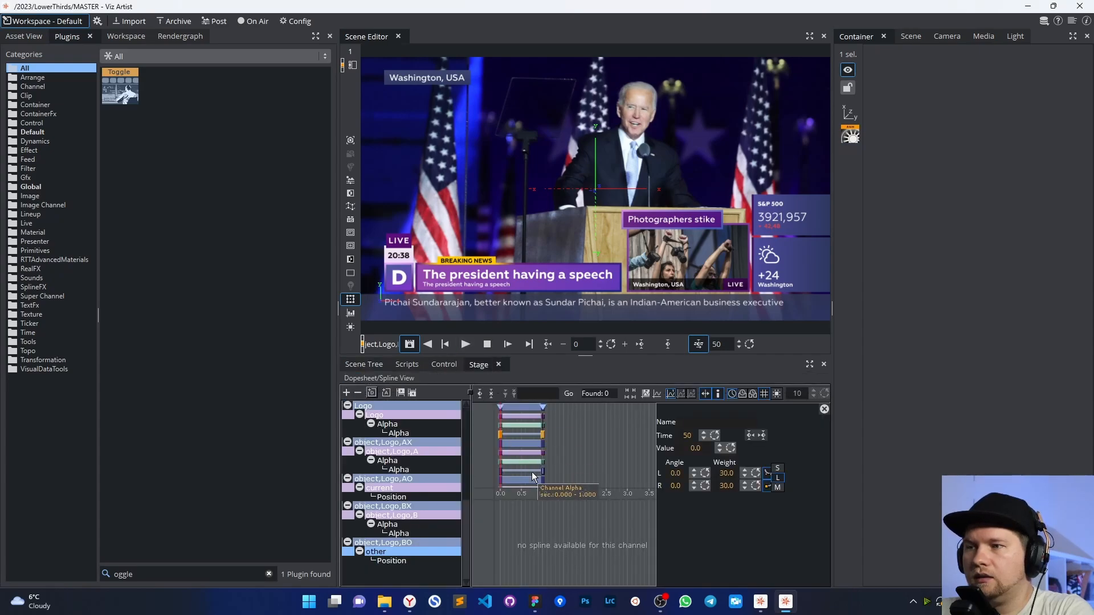
# - Select the four directors object,Logo,AX, AO, BX and BO in the stage and collapse them
pyautogui.moveTo(536, 498); pyautogui.dragTo(545, 590)
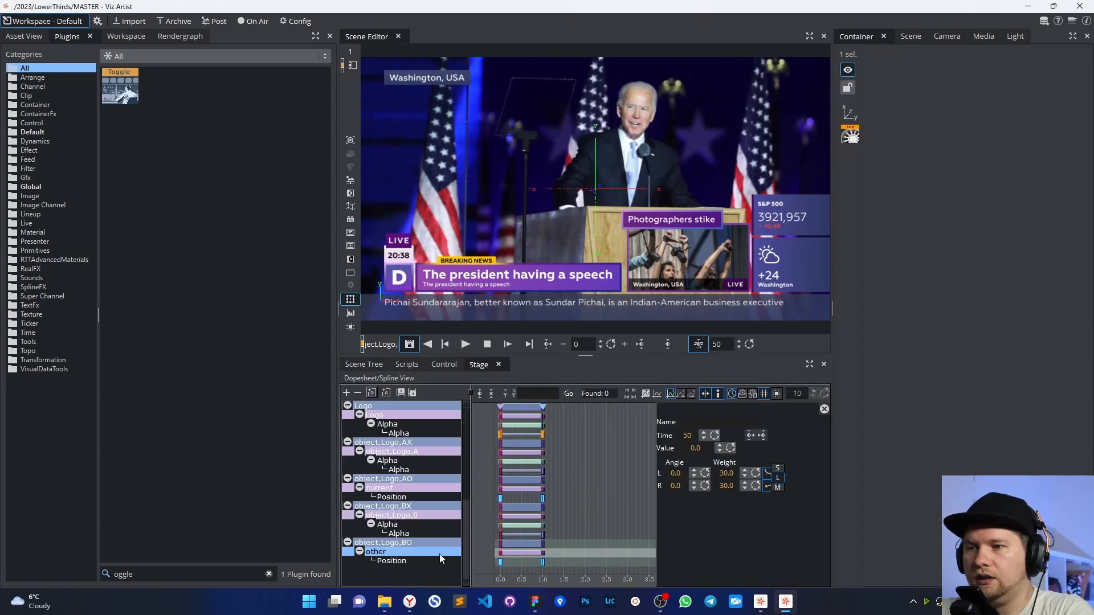
pyautogui.click(373, 543)
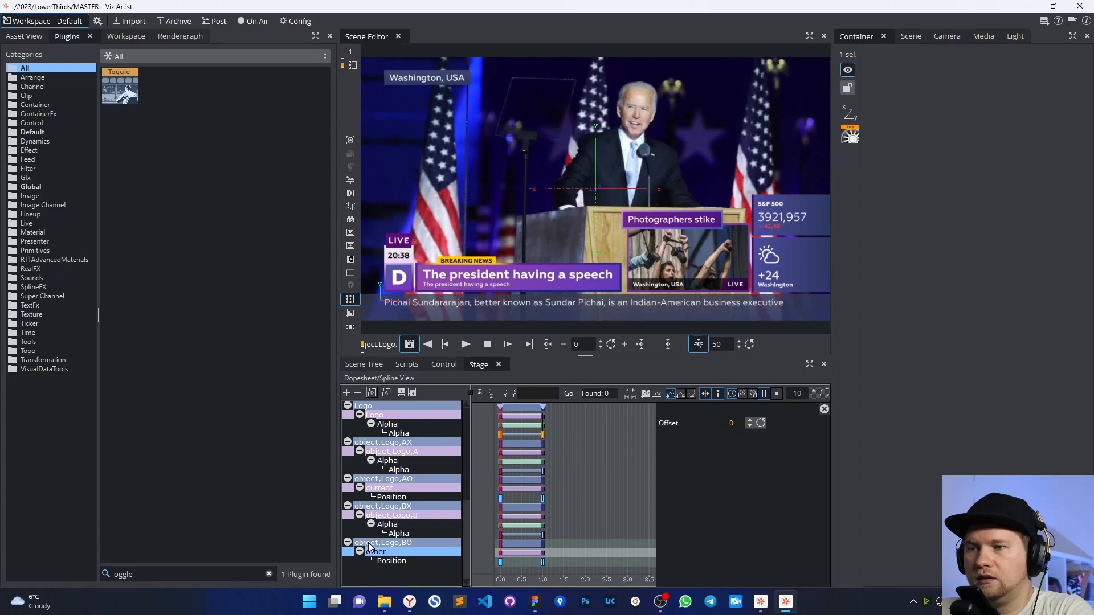
pyautogui.keyDown('ctrl'); pyautogui.click(374, 507); pyautogui.keyUp('ctrl')
pyautogui.keyDown('ctrl'); pyautogui.click(376, 480); pyautogui.keyUp('ctrl')
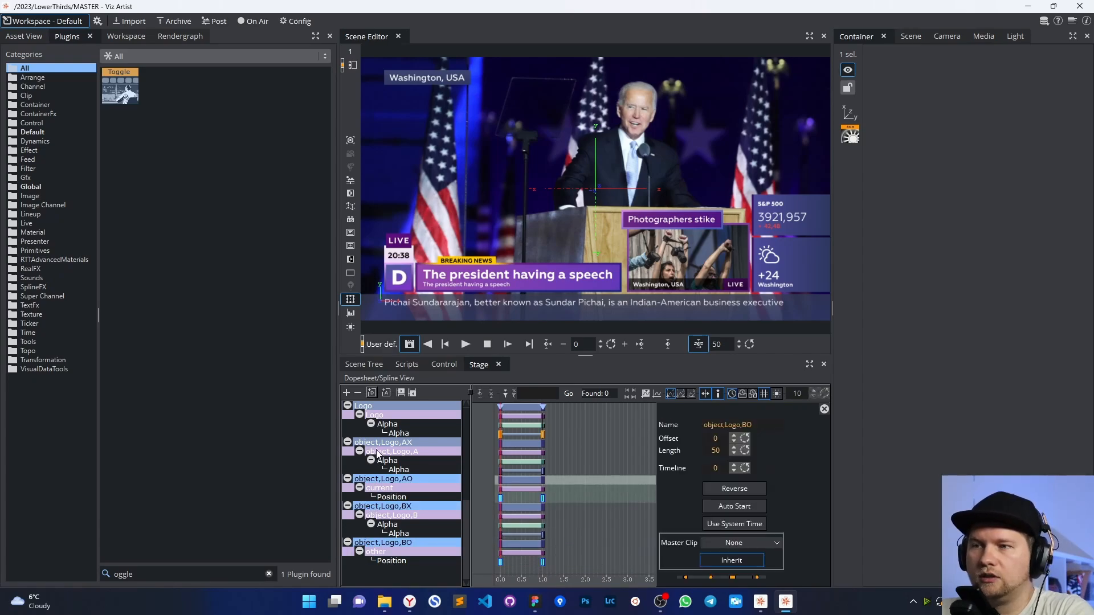
pyautogui.keyDown('ctrl'); pyautogui.click(386, 444); pyautogui.keyUp('ctrl')
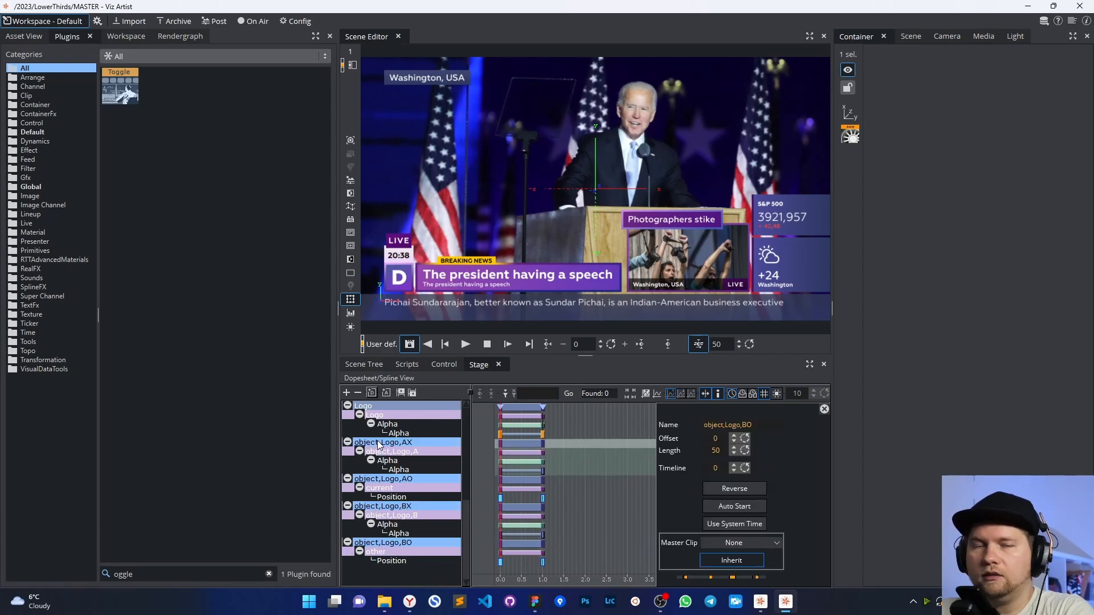
pyautogui.click(347, 443)
pyautogui.click(347, 452)
pyautogui.click(347, 461)
pyautogui.click(347, 470)
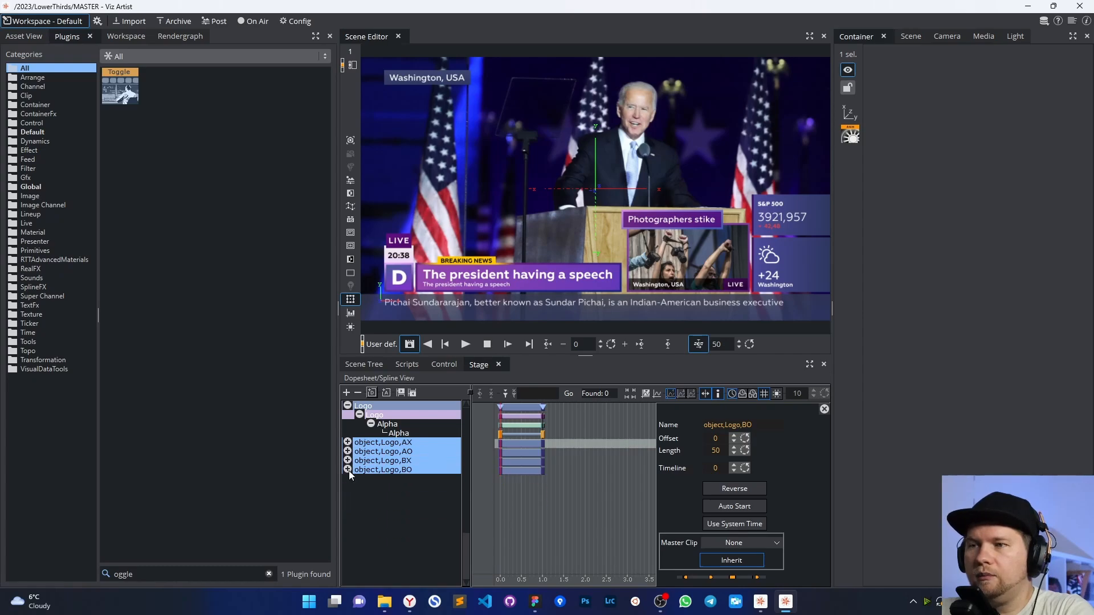
# - Generate the default keyframes for the Toggle plugin on the Logo container
pyautogui.click(363, 406)
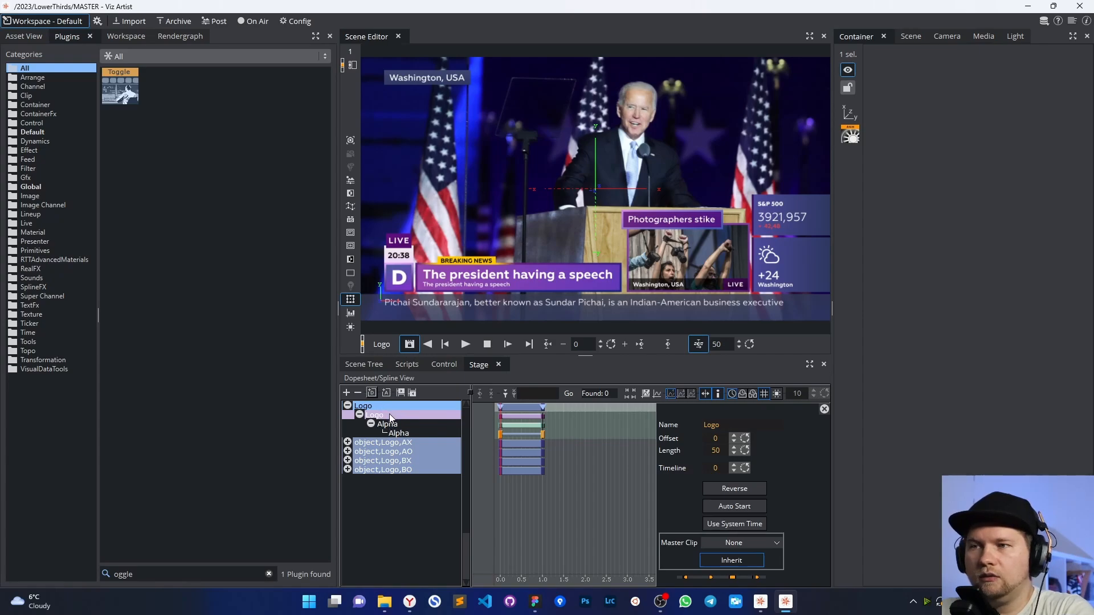
pyautogui.click(362, 364)
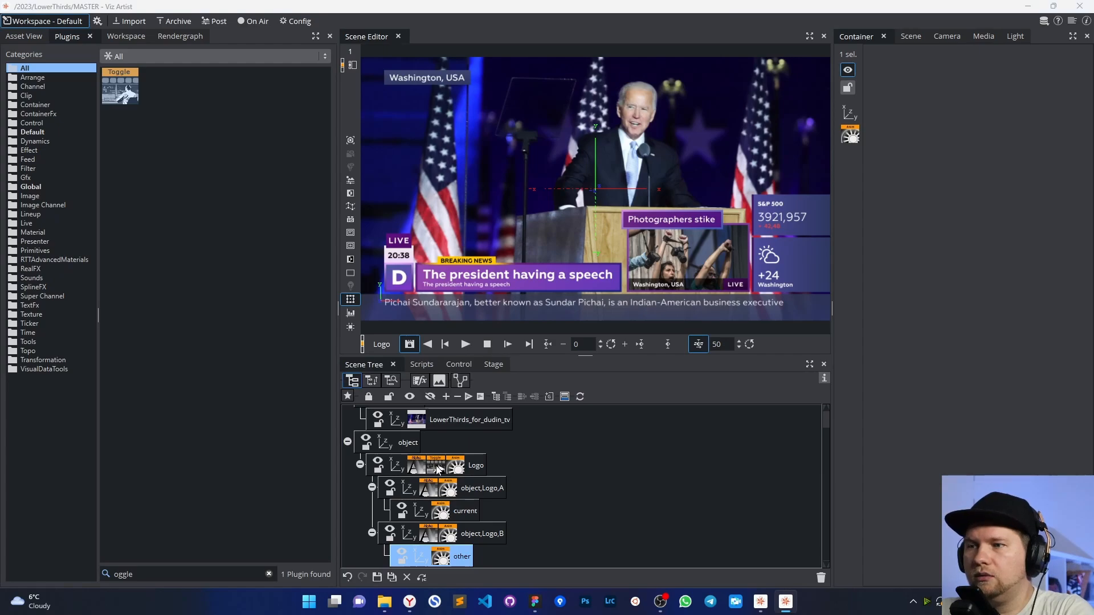
pyautogui.click(437, 467)
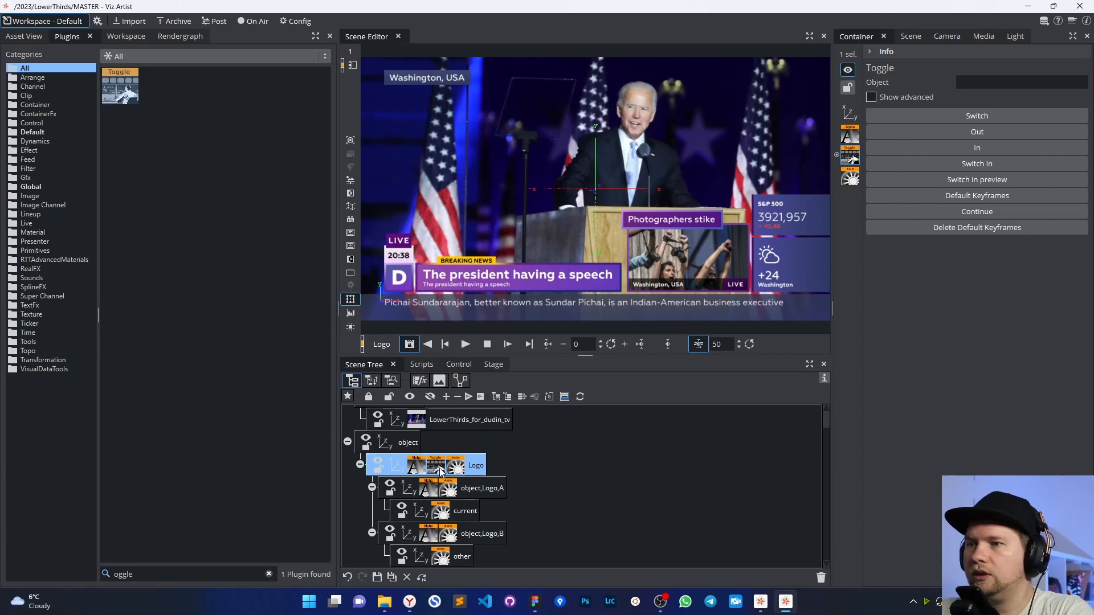
pyautogui.click(962, 199)
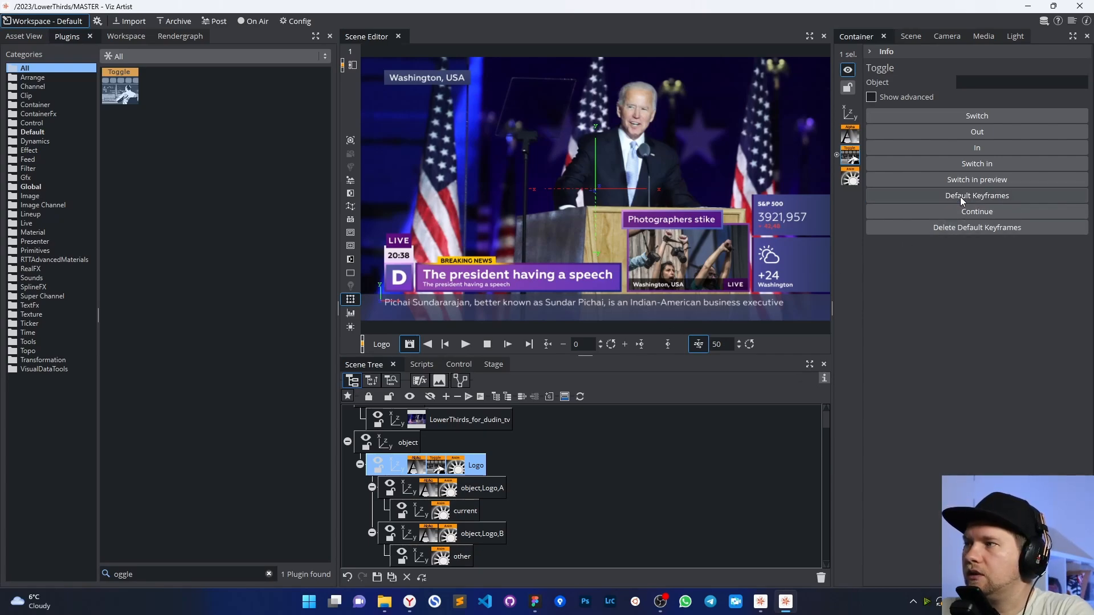
# - Examine the Logo director's Toggle channels and the object,Logo,AX and object,Logo,BX directors in the stage
pyautogui.click(492, 367)
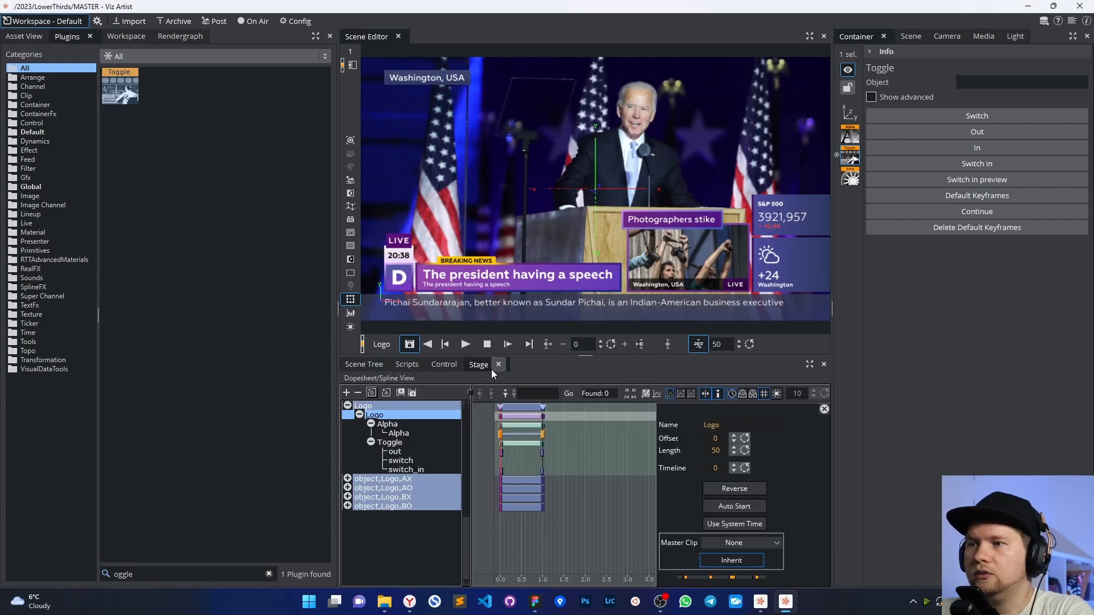
pyautogui.click(392, 443)
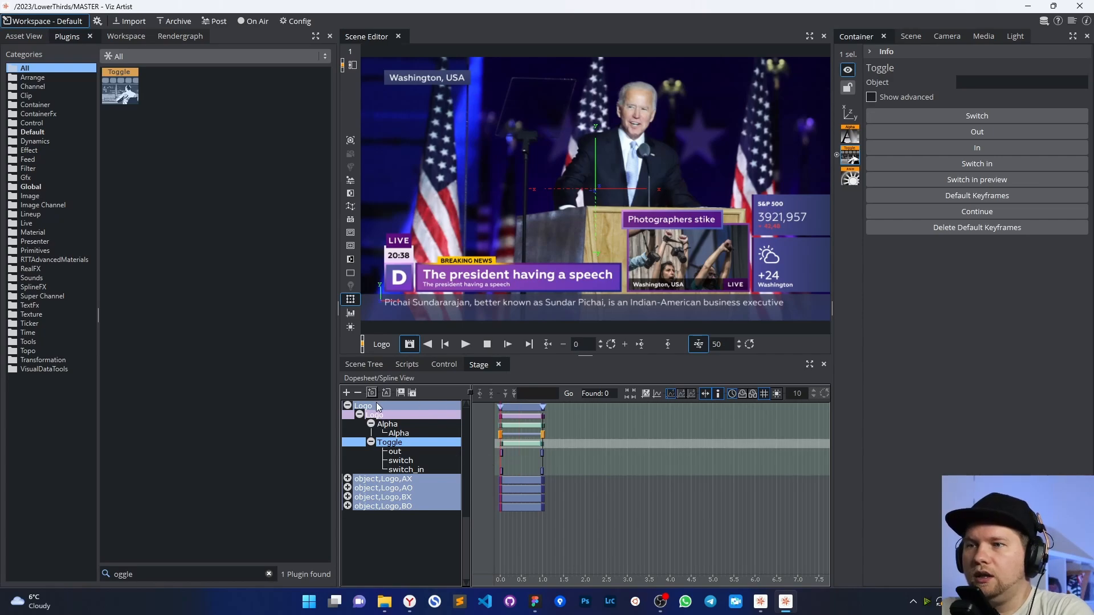
pyautogui.click(363, 365)
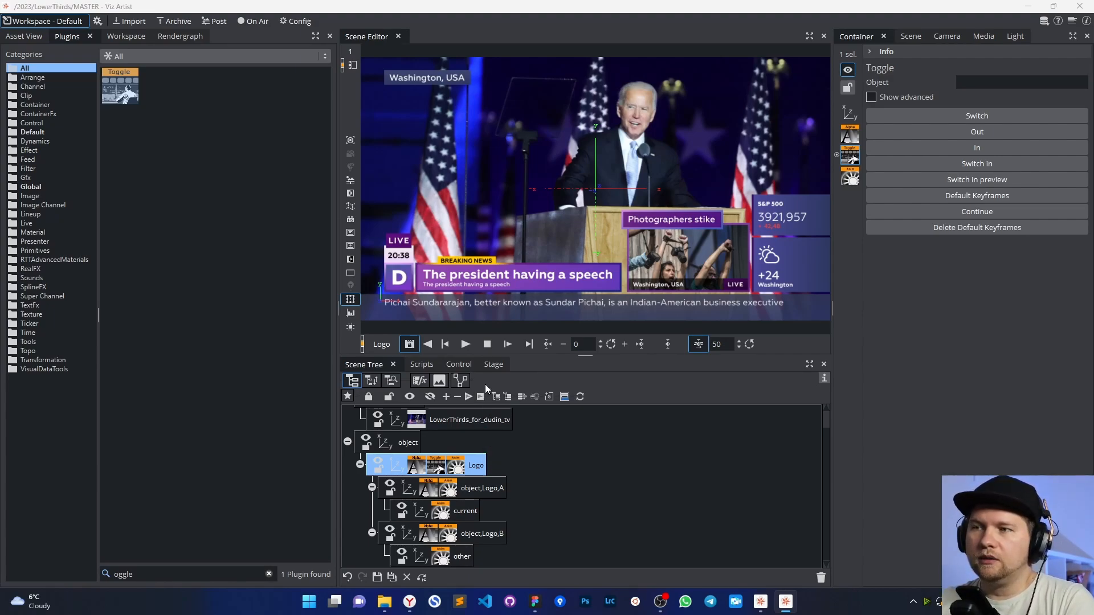
pyautogui.click(491, 366)
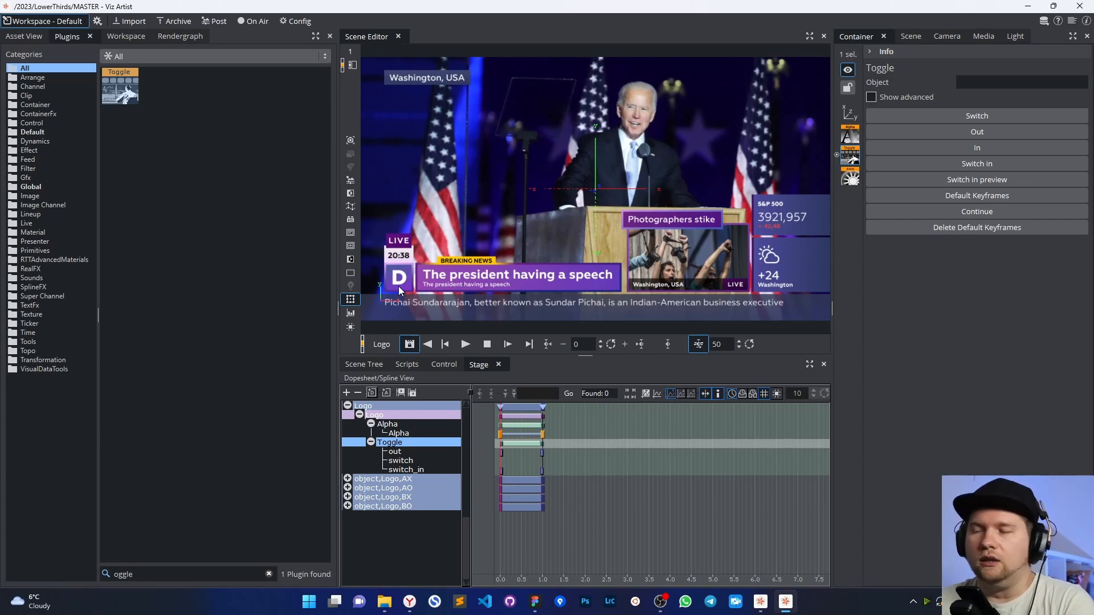
pyautogui.click(401, 480)
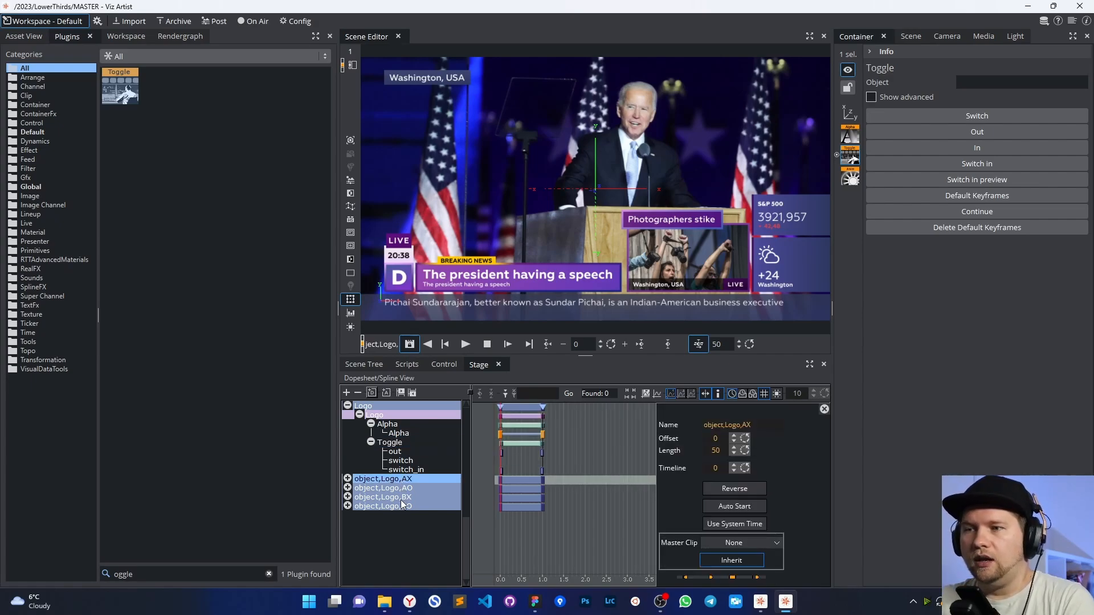
pyautogui.click(403, 499)
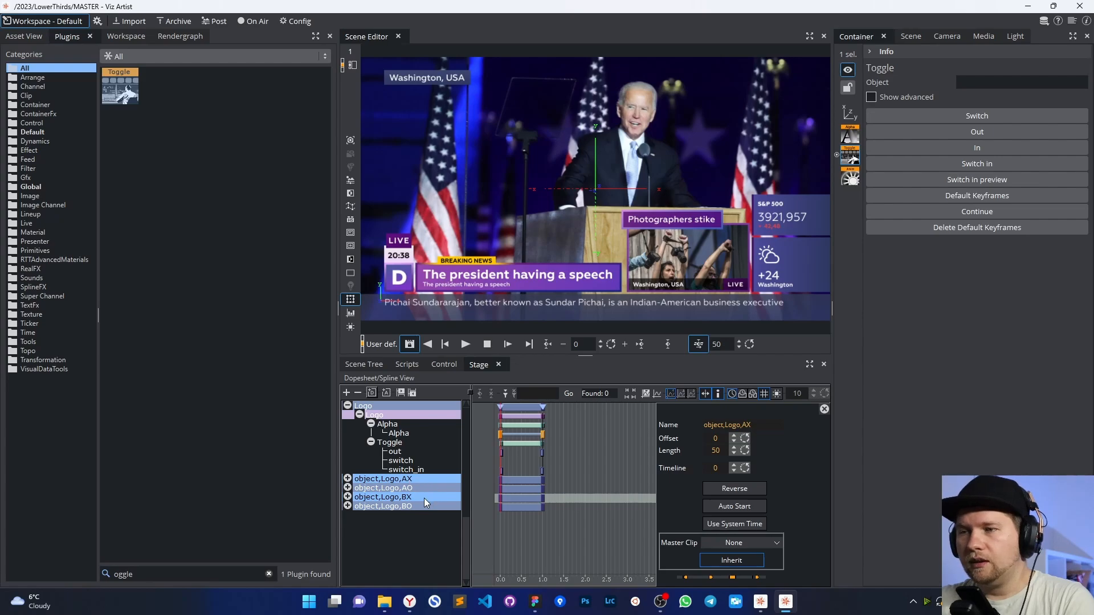
pyautogui.click(365, 364)
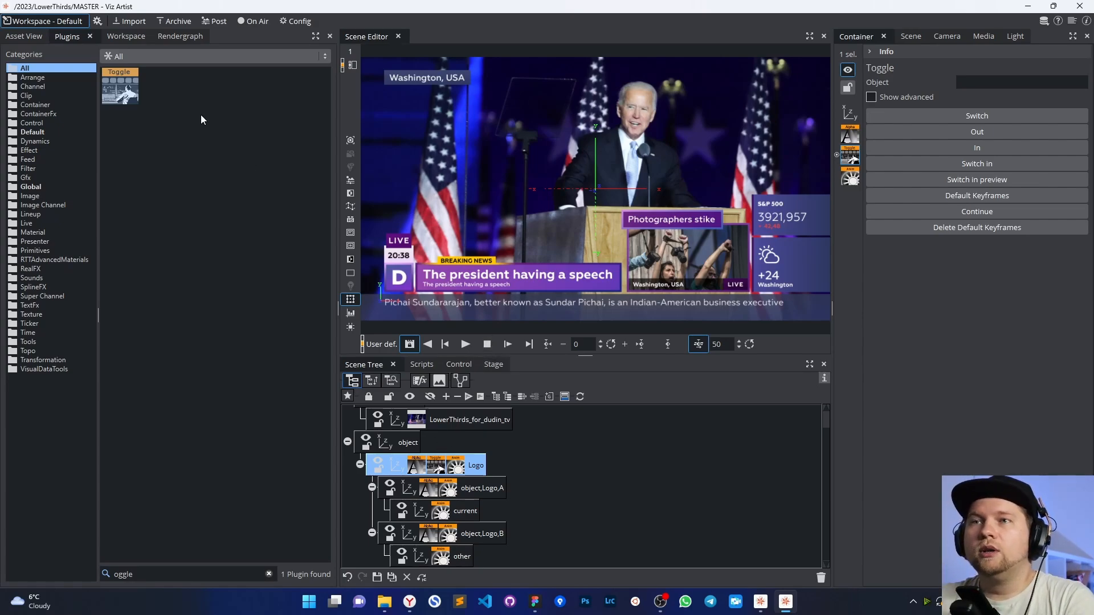
# - Show the favorites area above the scene tree, enlarge the tree and add the Rectangle geometry plugin to the favorites
pyautogui.click(129, 58)
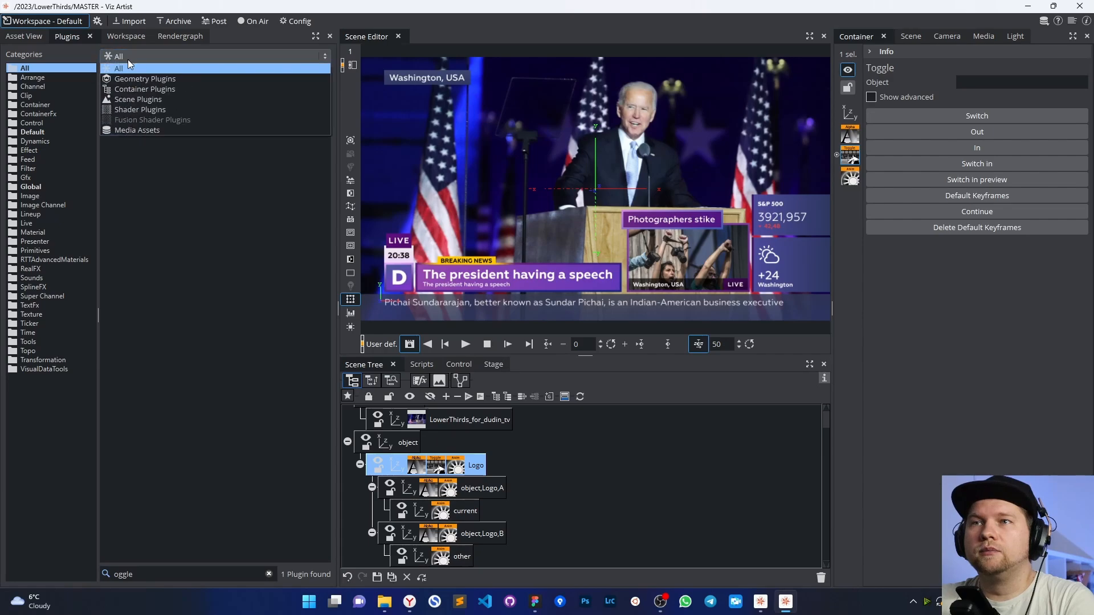
pyautogui.click(163, 89)
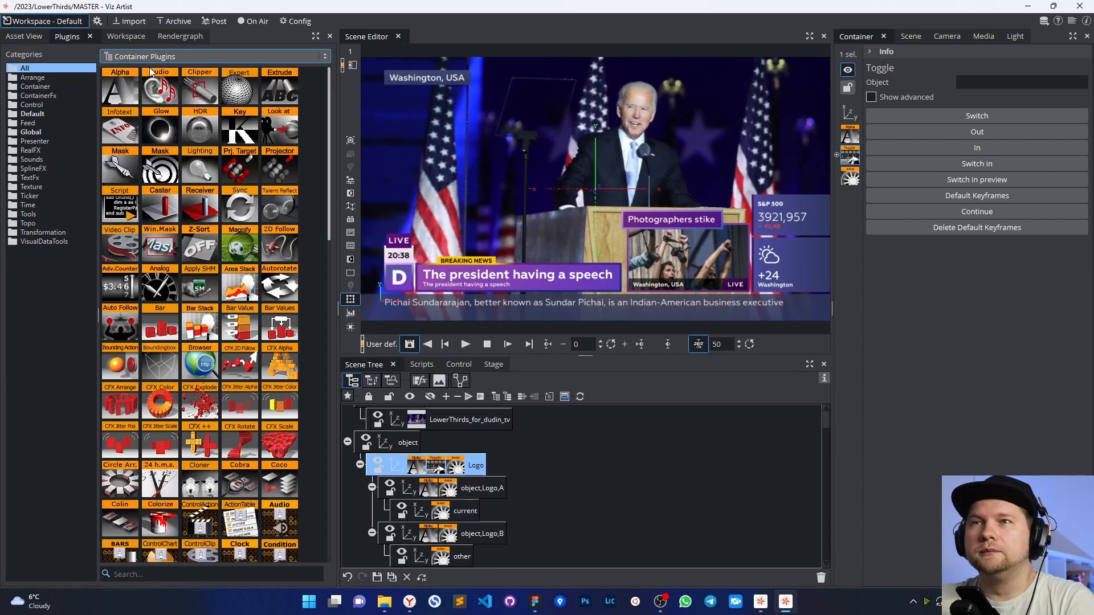
pyautogui.click(171, 56)
pyautogui.click(151, 69)
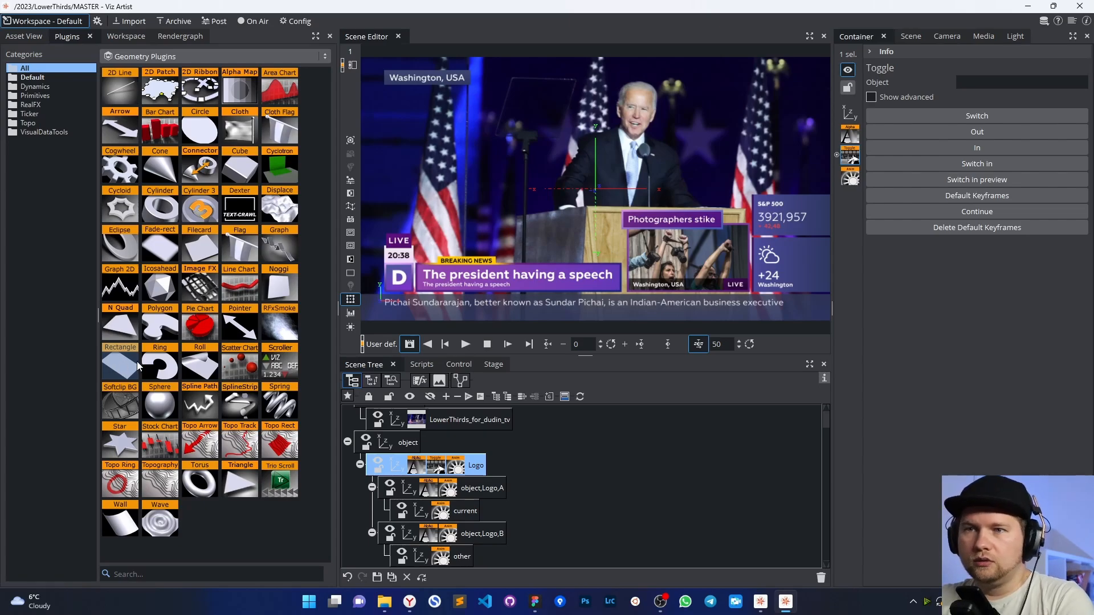
pyautogui.click(347, 396)
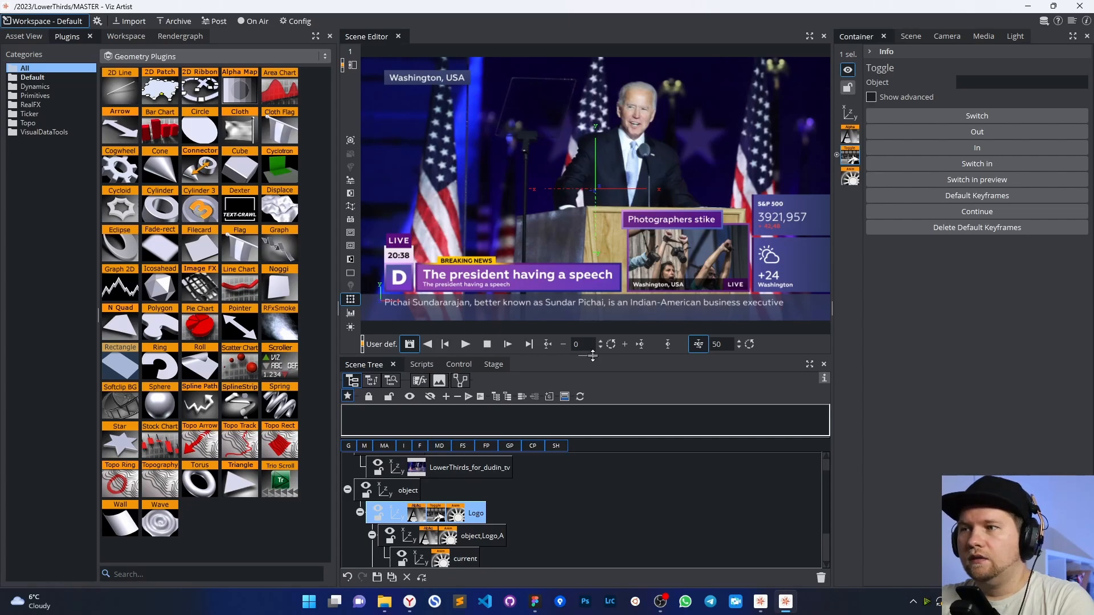
pyautogui.moveTo(593, 356); pyautogui.dragTo(590, 332)
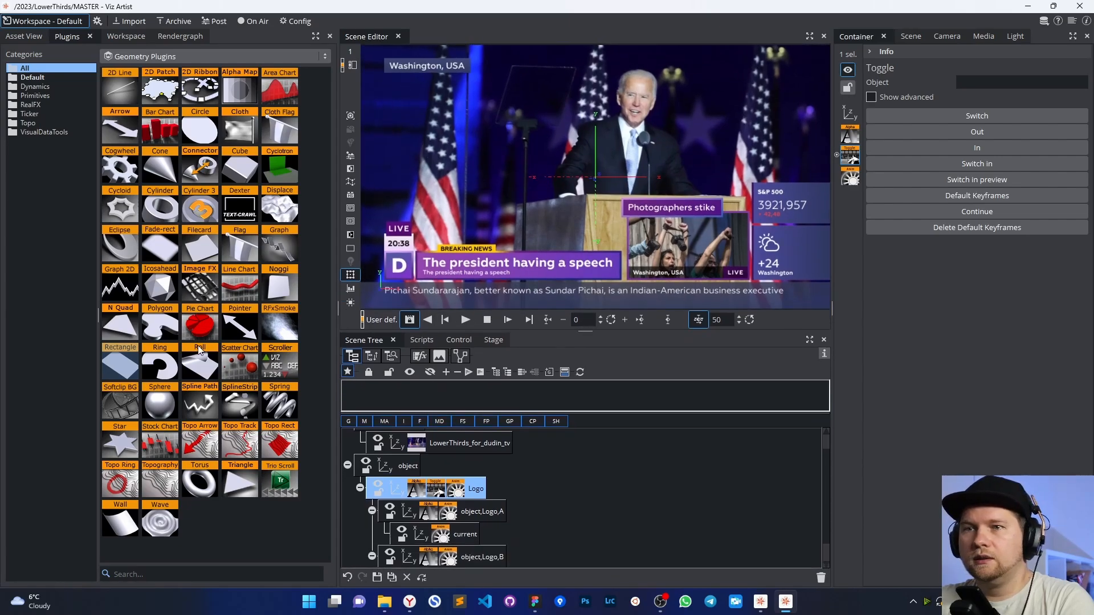
pyautogui.moveTo(120, 367); pyautogui.dragTo(385, 407)
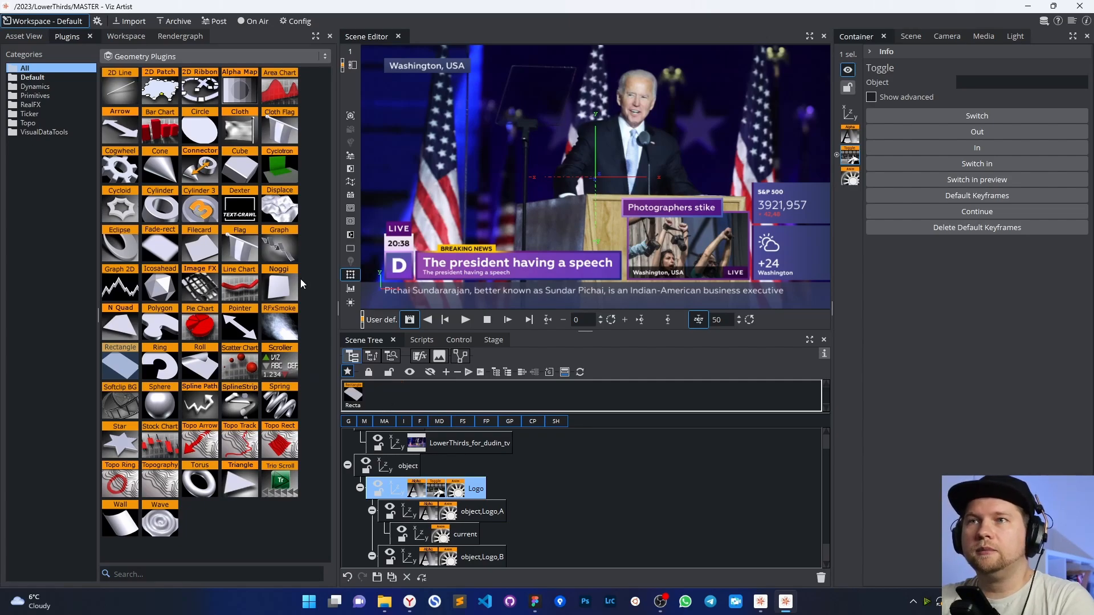
# - Search all plugins for "og" and add the Toggle plugin to the scene tree's favorites
pyautogui.click(150, 574)
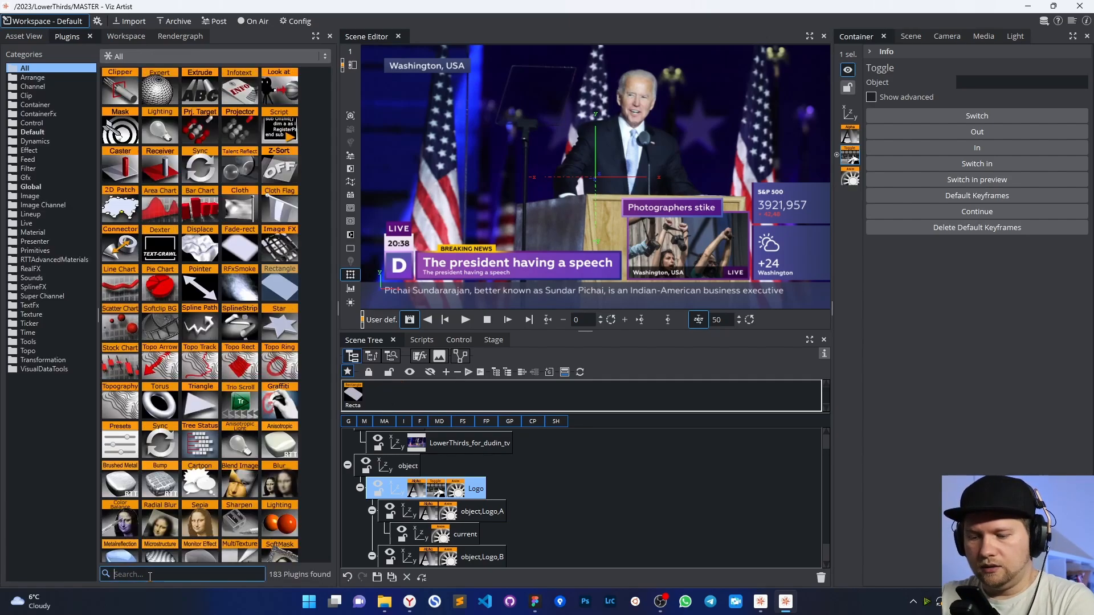
pyautogui.write('og')
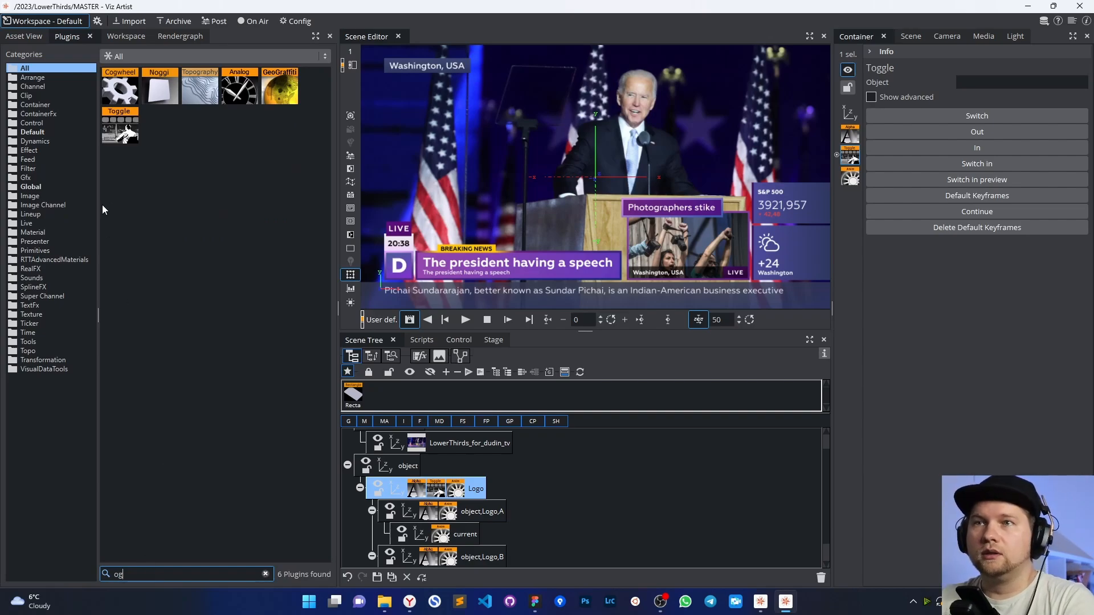
pyautogui.moveTo(120, 128); pyautogui.dragTo(410, 398)
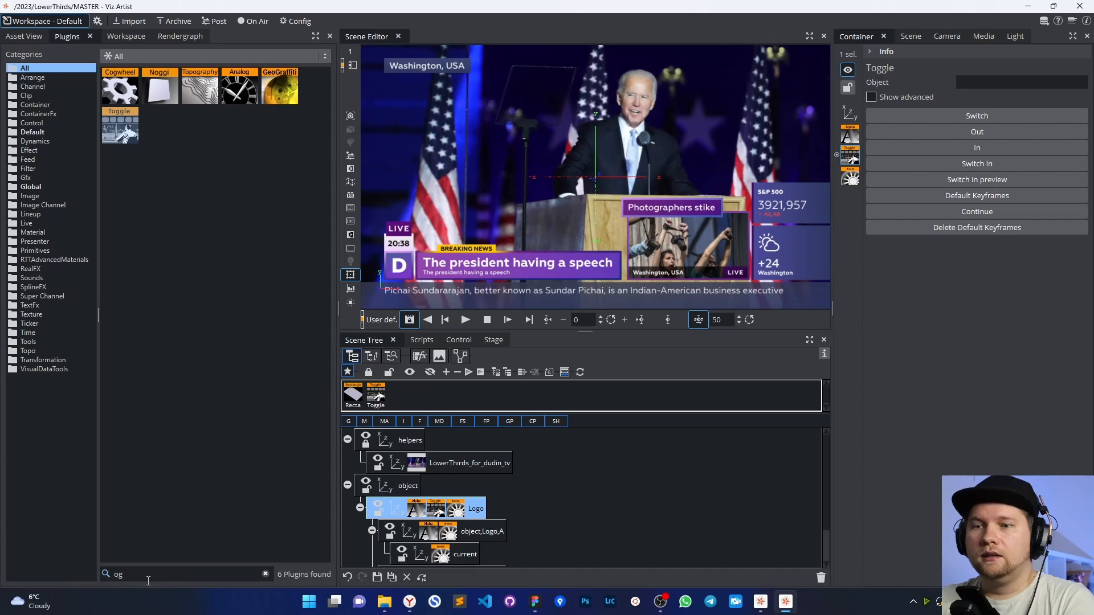
# - Search the plugins for "al" and add the Alpha plugin to the scene tree's favorites
pyautogui.click(106, 576)
pyautogui.write('a')
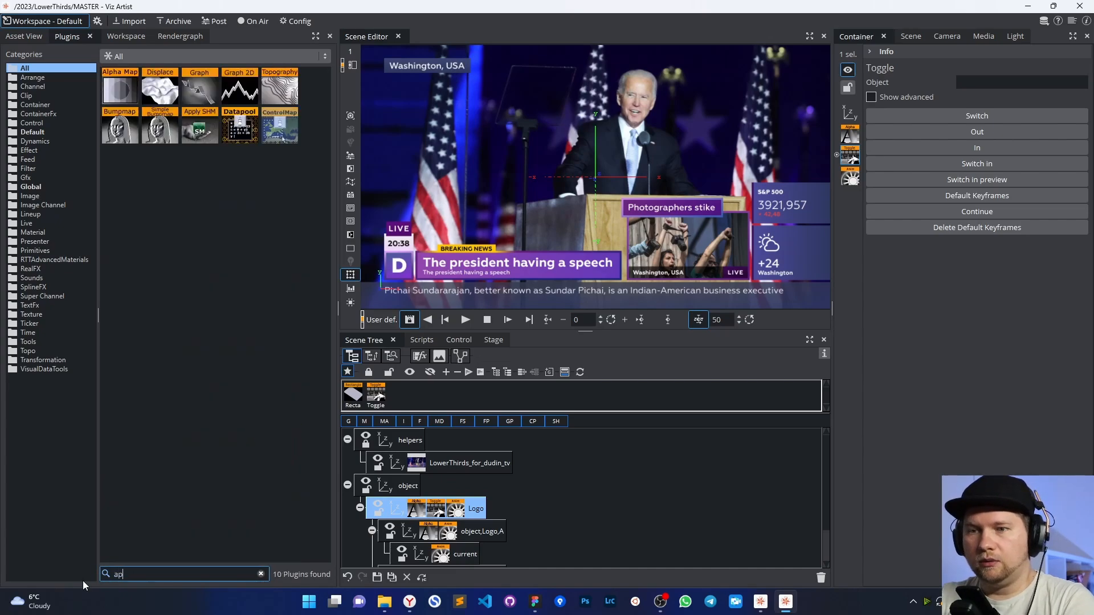
pyautogui.write('l')
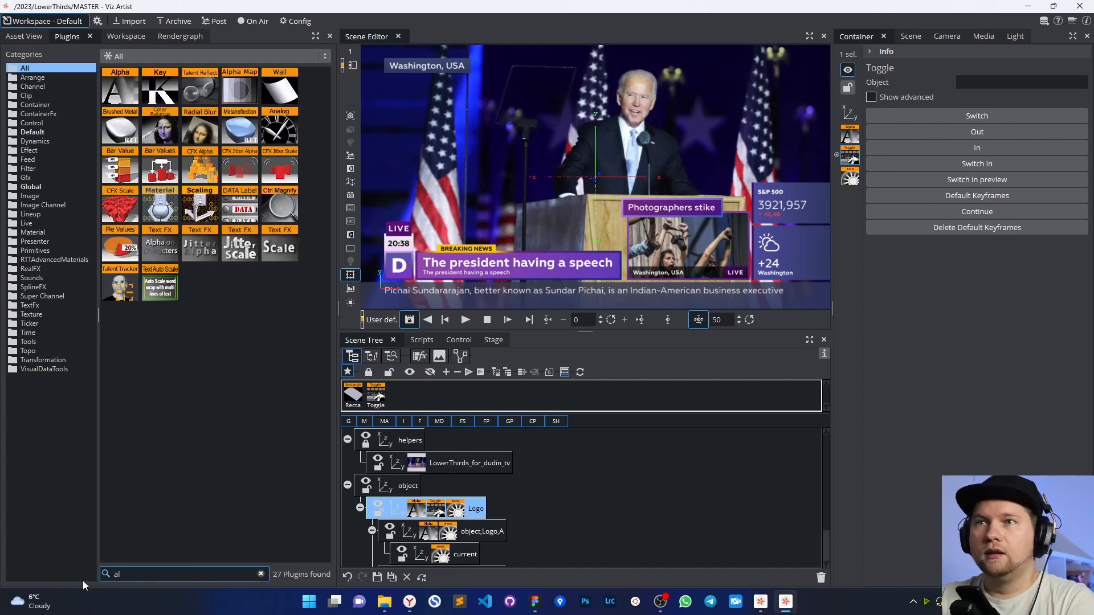
pyautogui.moveTo(119, 89); pyautogui.dragTo(392, 404)
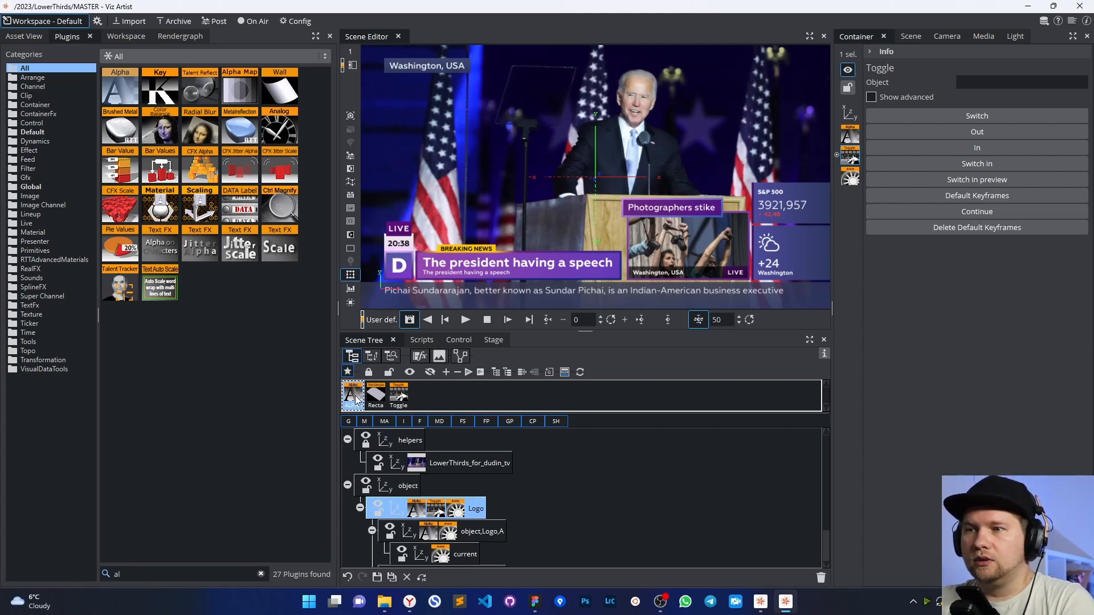
pyautogui.click(393, 399)
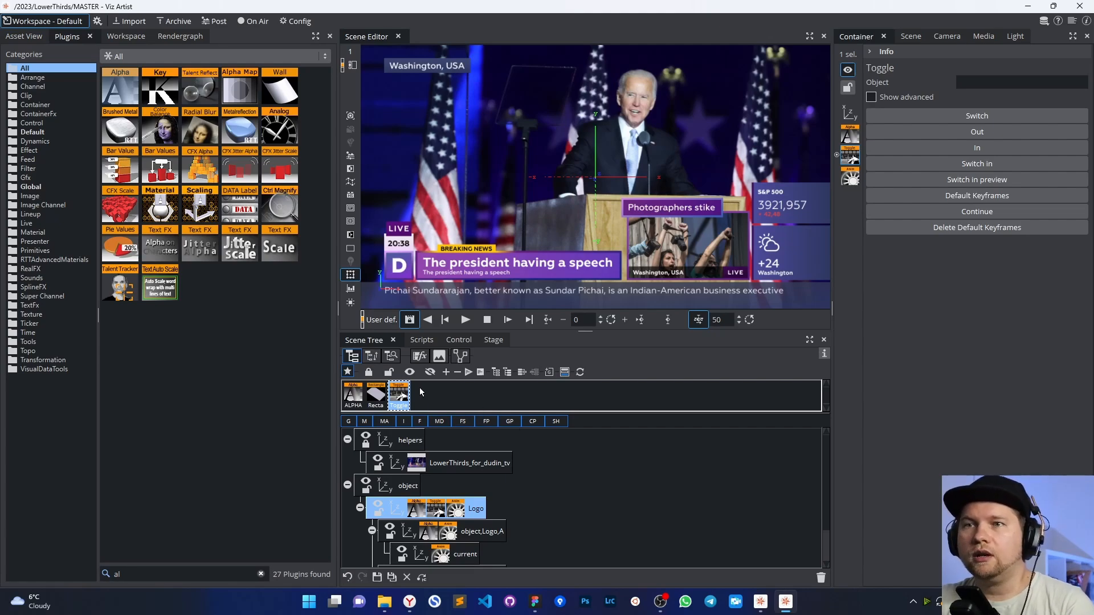
# - Switch to the dudin-tree workspace and enlarge the scene editor area above the stage
pyautogui.click(96, 22)
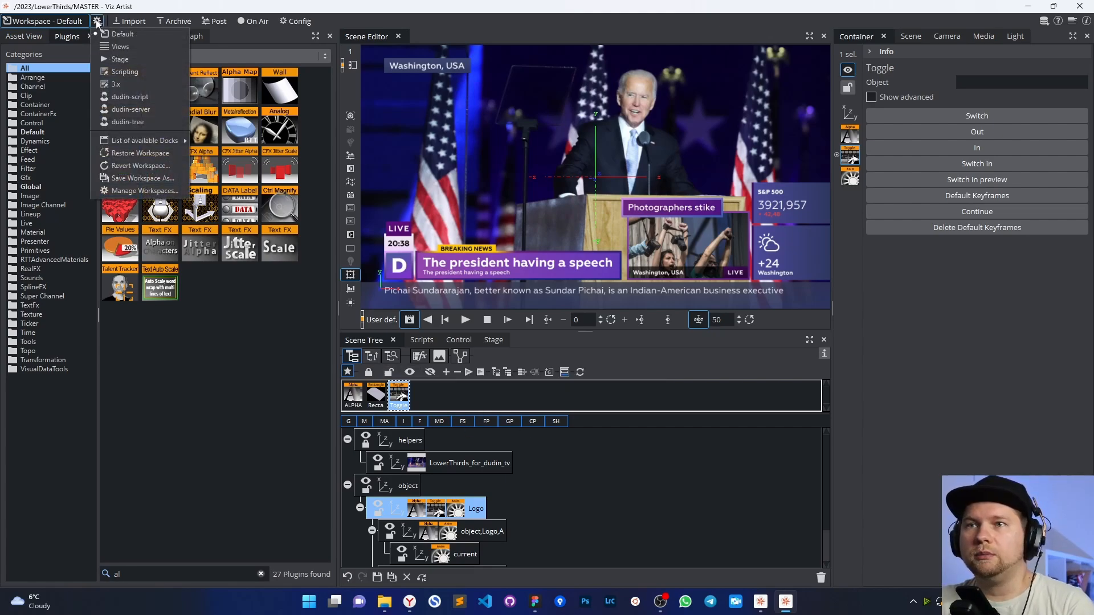
pyautogui.click(149, 122)
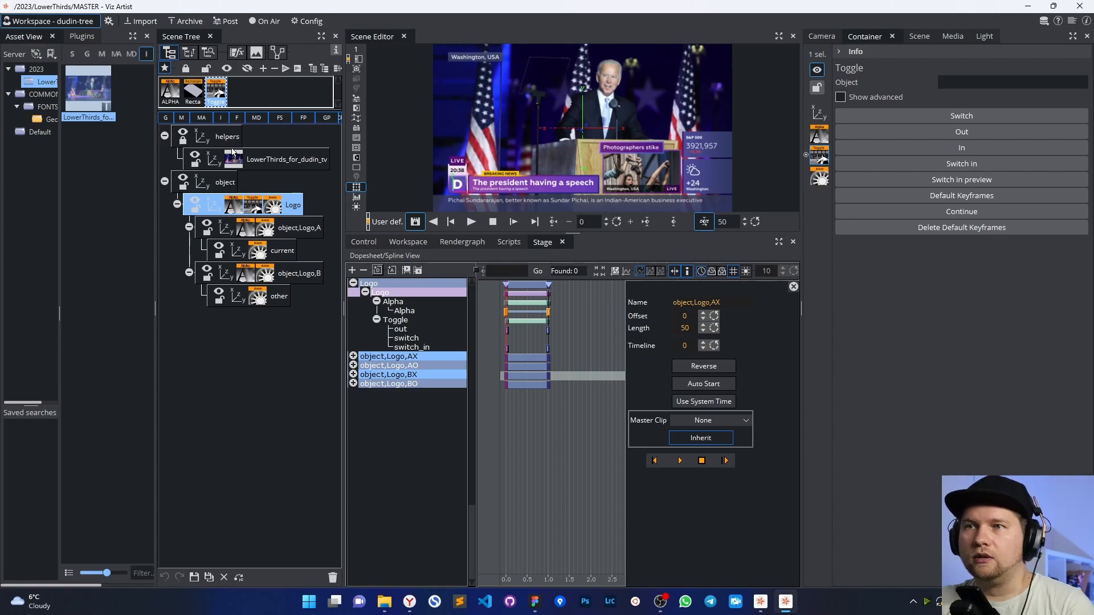
pyautogui.moveTo(579, 233); pyautogui.dragTo(579, 310)
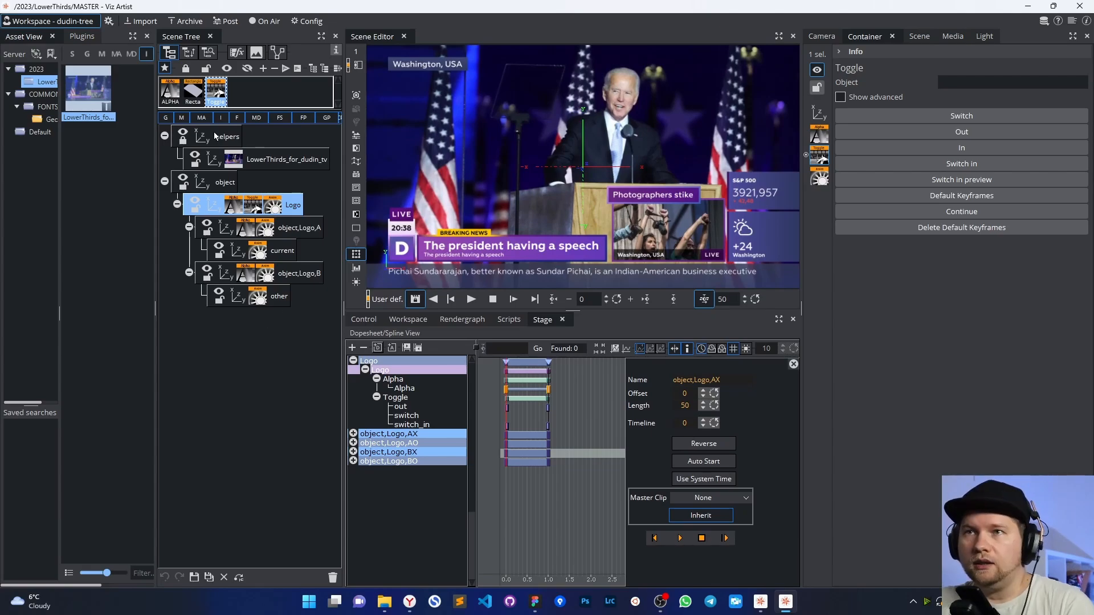
# - Add a Rectangle from the favorites under the object container, directly above the Logo container
pyautogui.moveTo(194, 92); pyautogui.dragTo(317, 200)
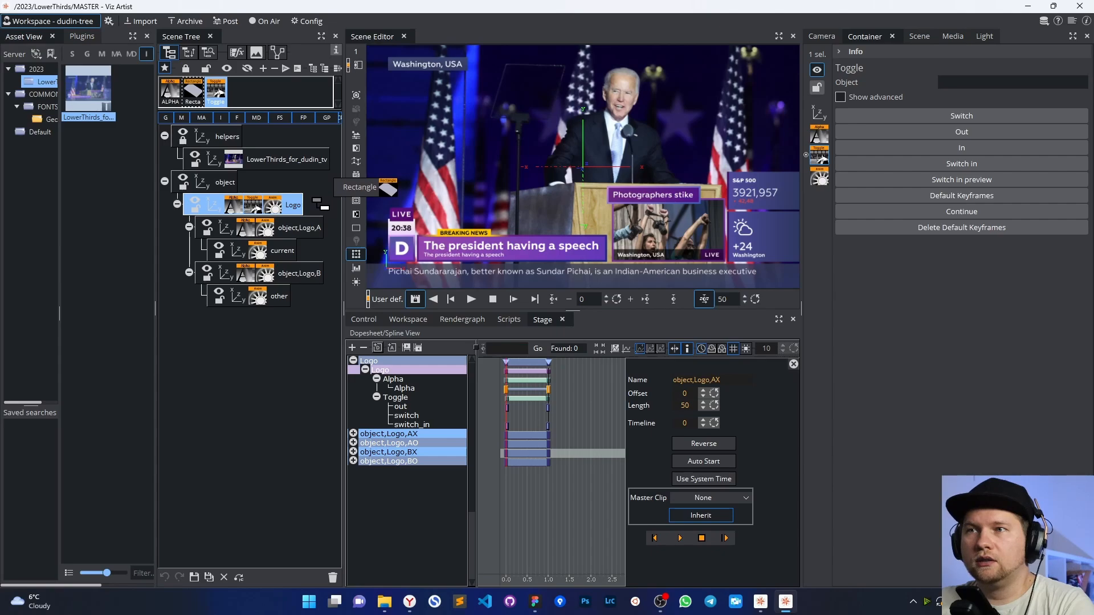
pyautogui.moveTo(321, 204)
pyautogui.mouseDown()
pyautogui.moveTo(249, 206)
pyautogui.moveTo(323, 208)
pyautogui.mouseUp()
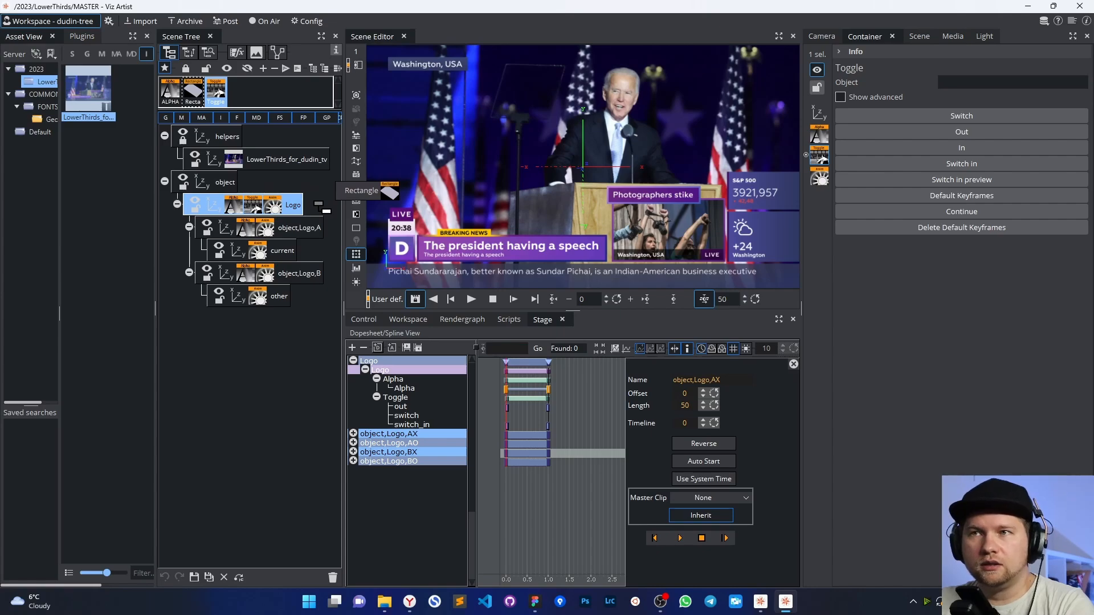
pyautogui.moveTo(322, 207); pyautogui.dragTo(303, 173)
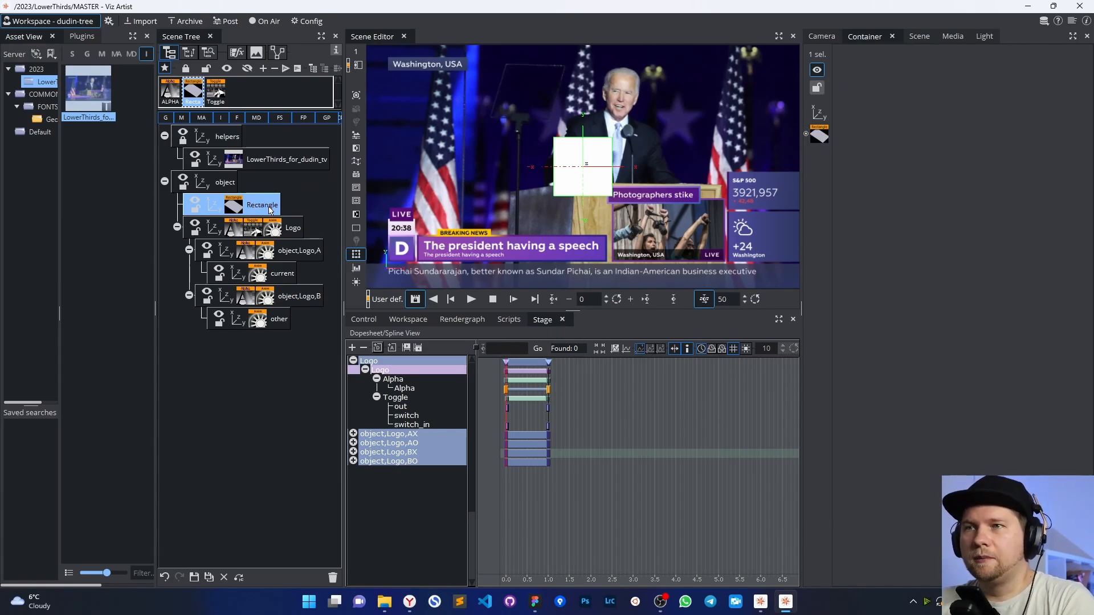
# - Rename the Rectangle container under the object container to "square"
pyautogui.doubleClick(271, 207)
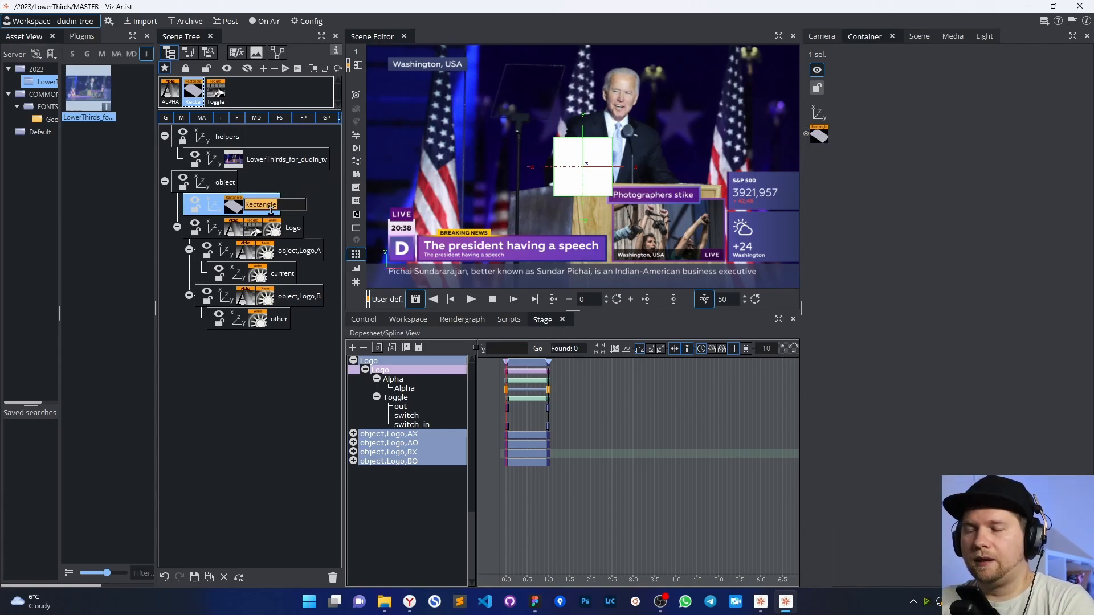
pyautogui.click(294, 231)
pyautogui.click(272, 206)
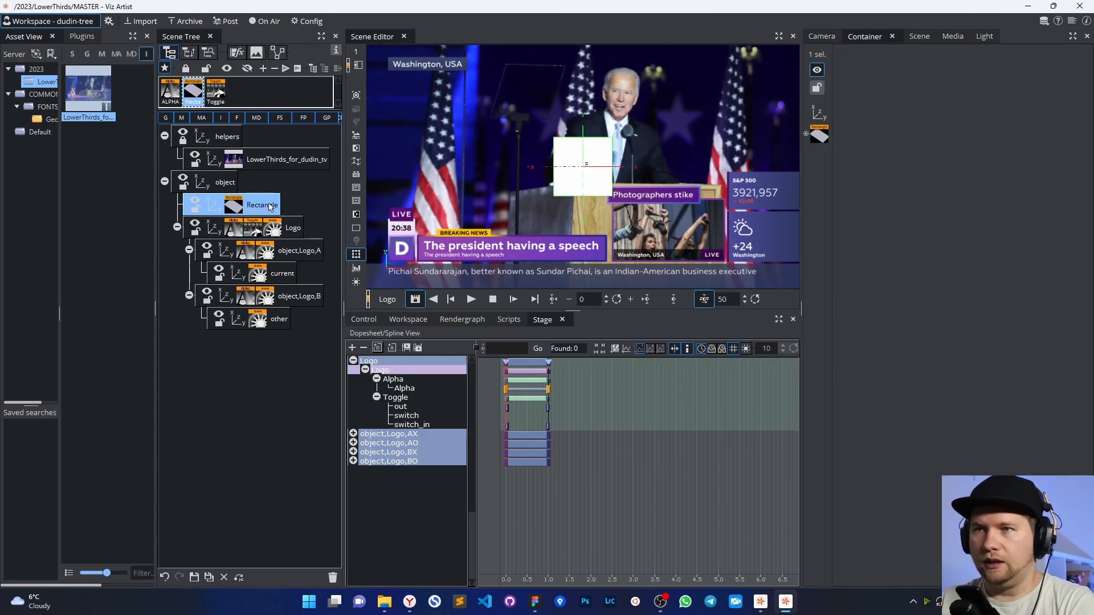
pyautogui.doubleClick(271, 206)
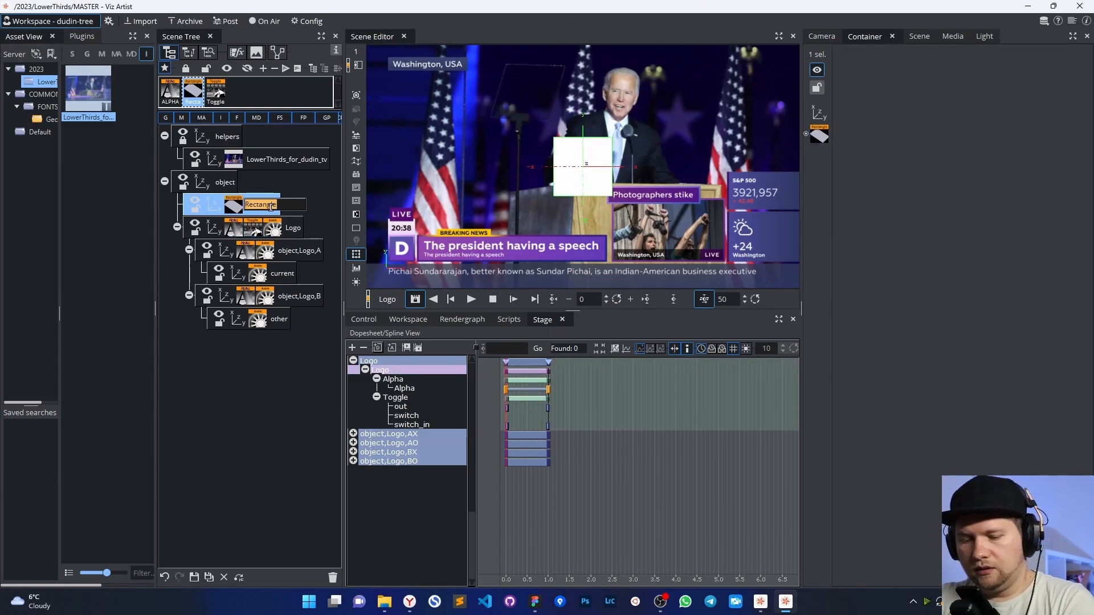
pyautogui.write('c')
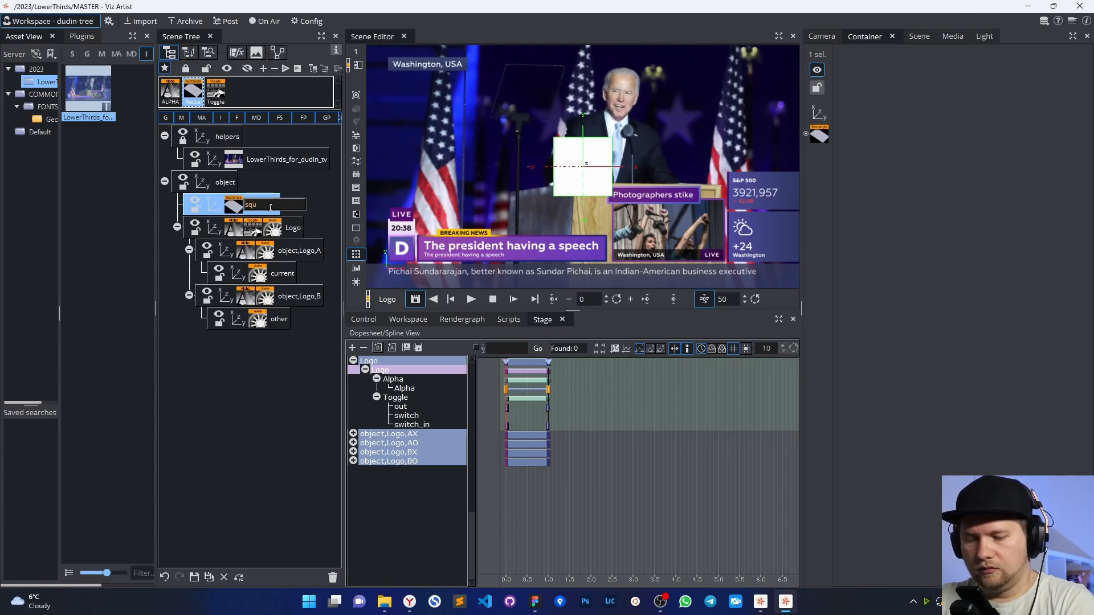
pyautogui.write('quare')
pyautogui.press('Return')
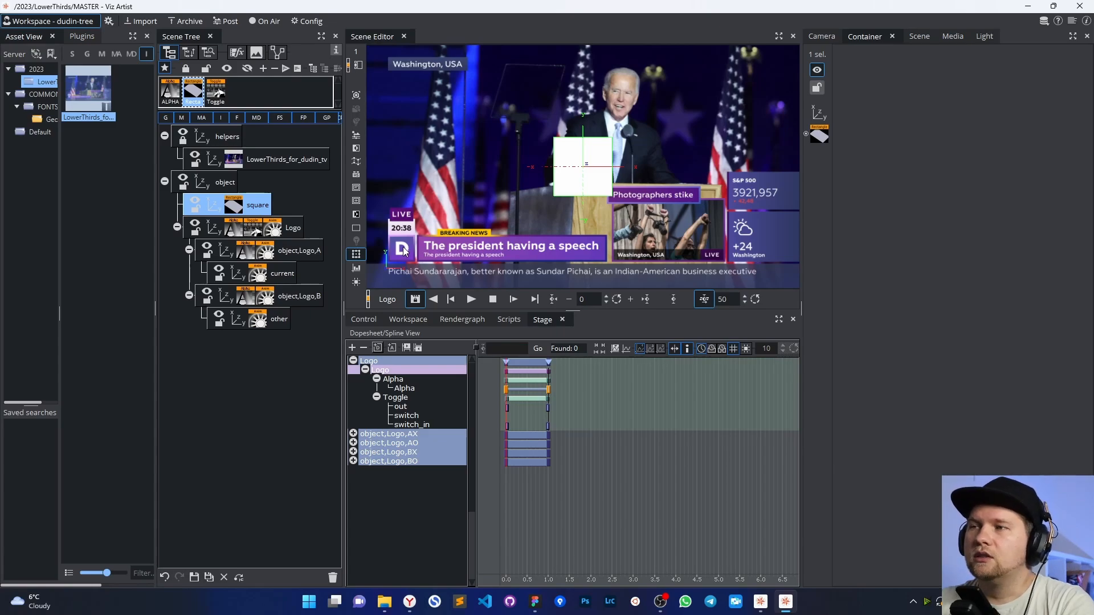
# - Copy camera 1's settings onto camera 2 and view the scene through camera 2
pyautogui.click(356, 50)
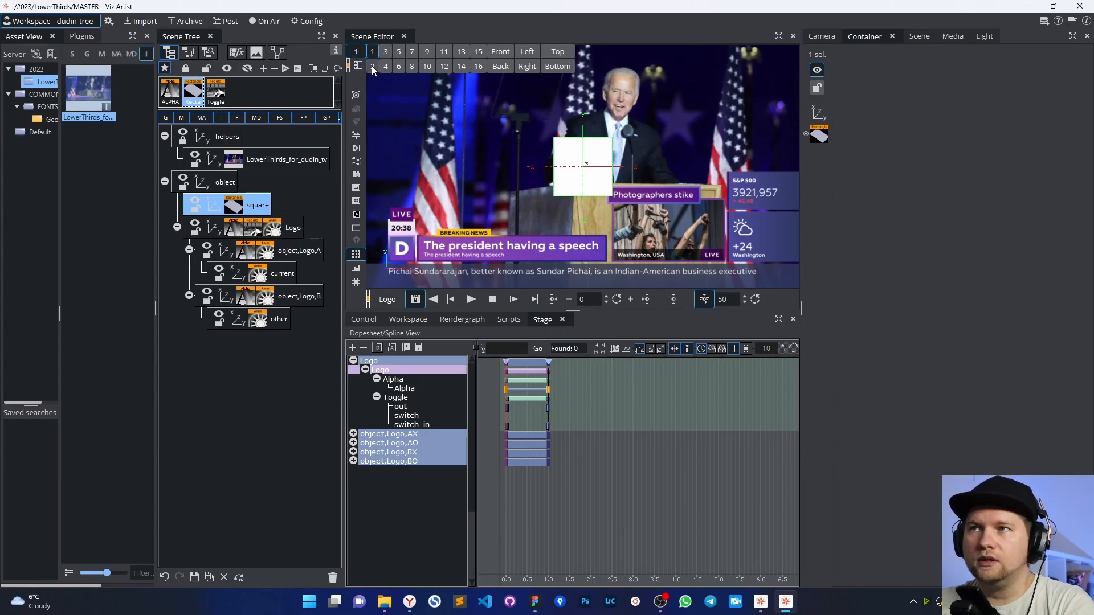
pyautogui.click(373, 66)
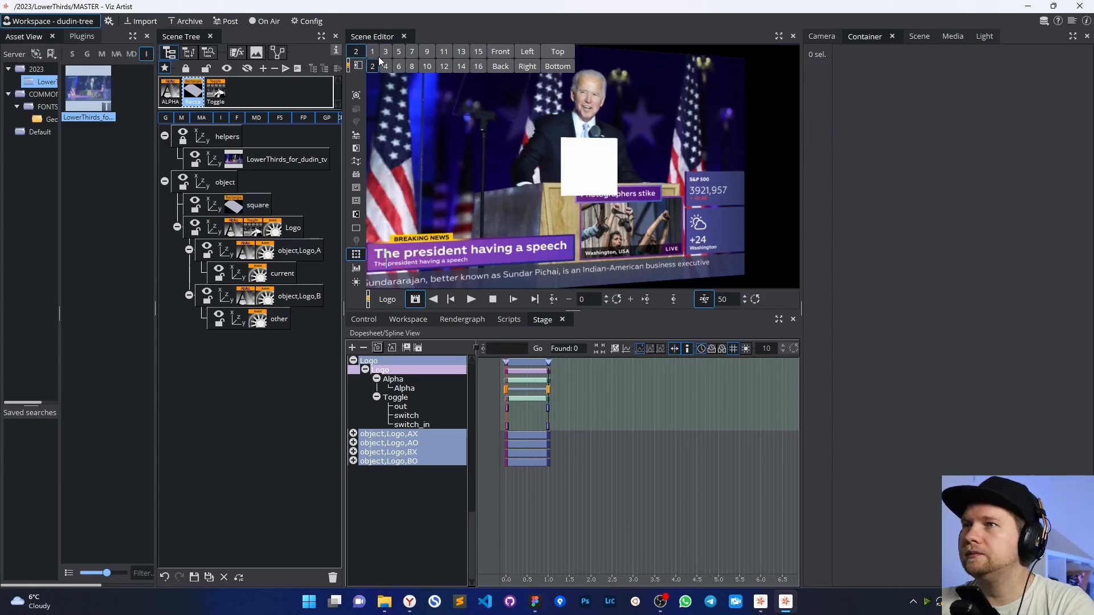
pyautogui.click(822, 36)
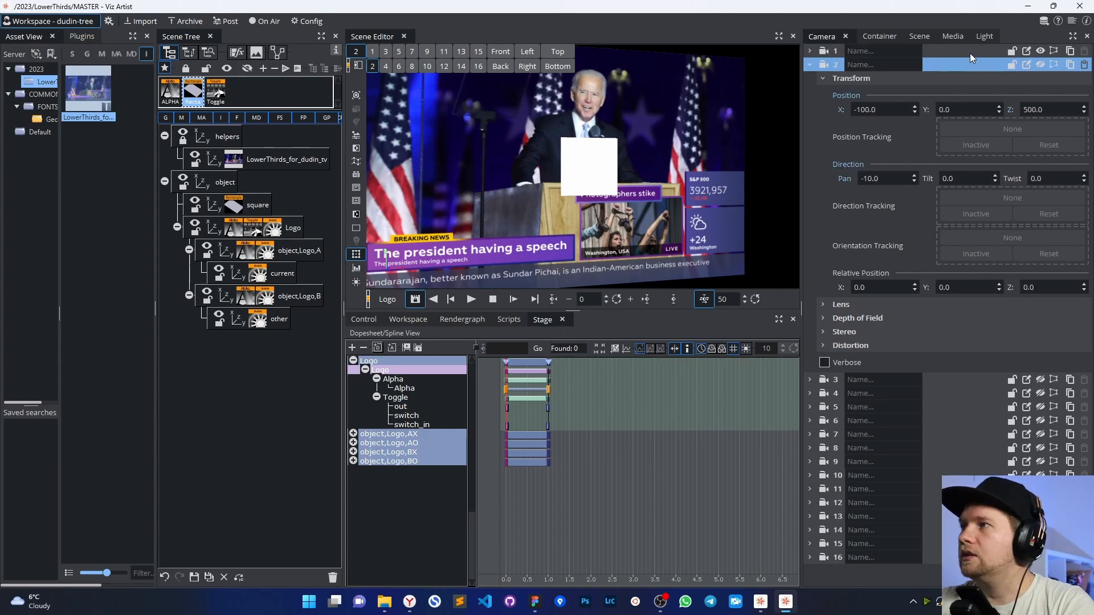
pyautogui.click(1071, 52)
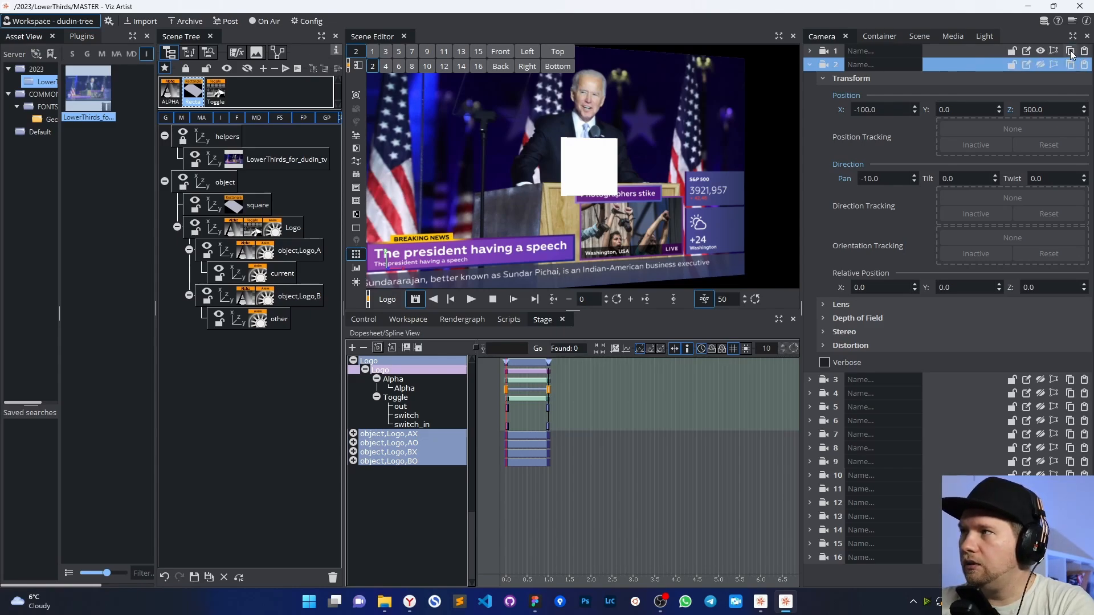
pyautogui.click(1085, 65)
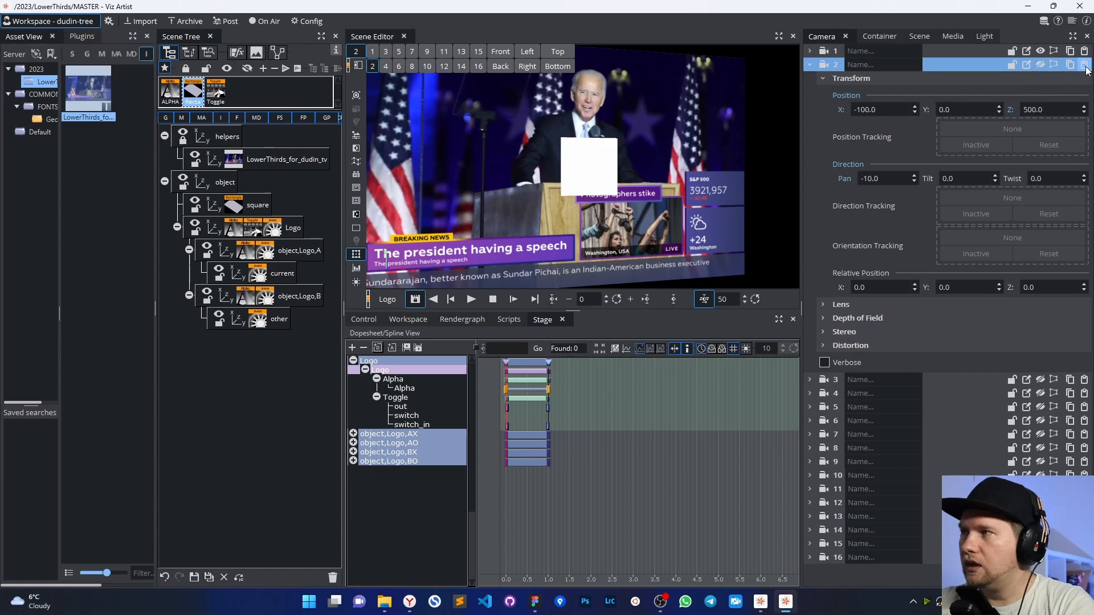
pyautogui.click(973, 52)
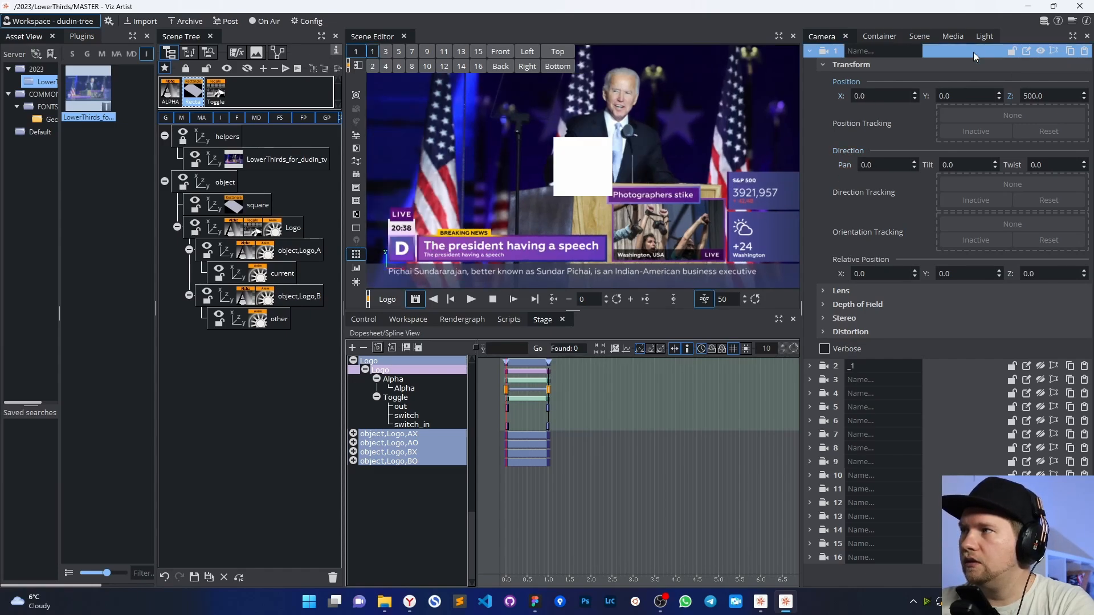
pyautogui.click(809, 51)
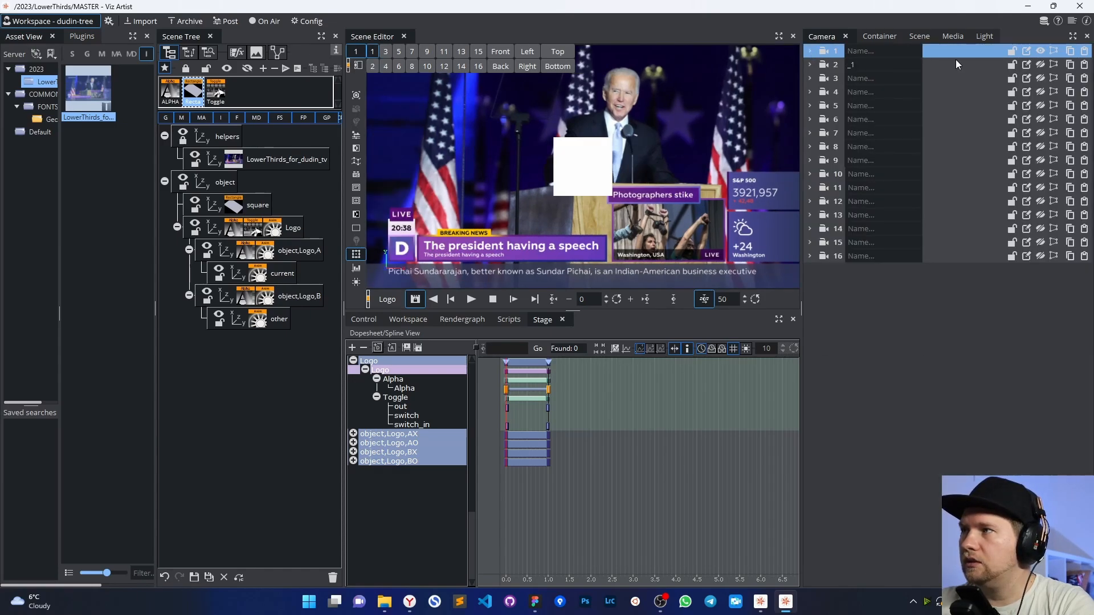
pyautogui.click(966, 63)
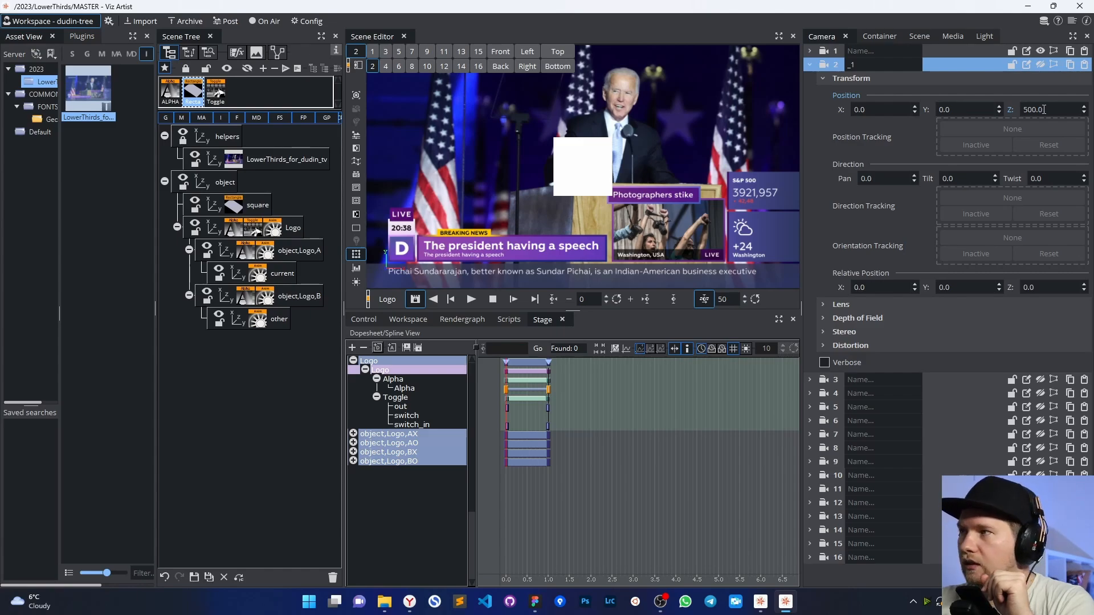
pyautogui.moveTo(1044, 109)
pyautogui.mouseDown()
pyautogui.moveTo(963, 123)
pyautogui.moveTo(978, 127)
pyautogui.moveTo(854, 126)
pyautogui.moveTo(1034, 119)
pyautogui.mouseUp()
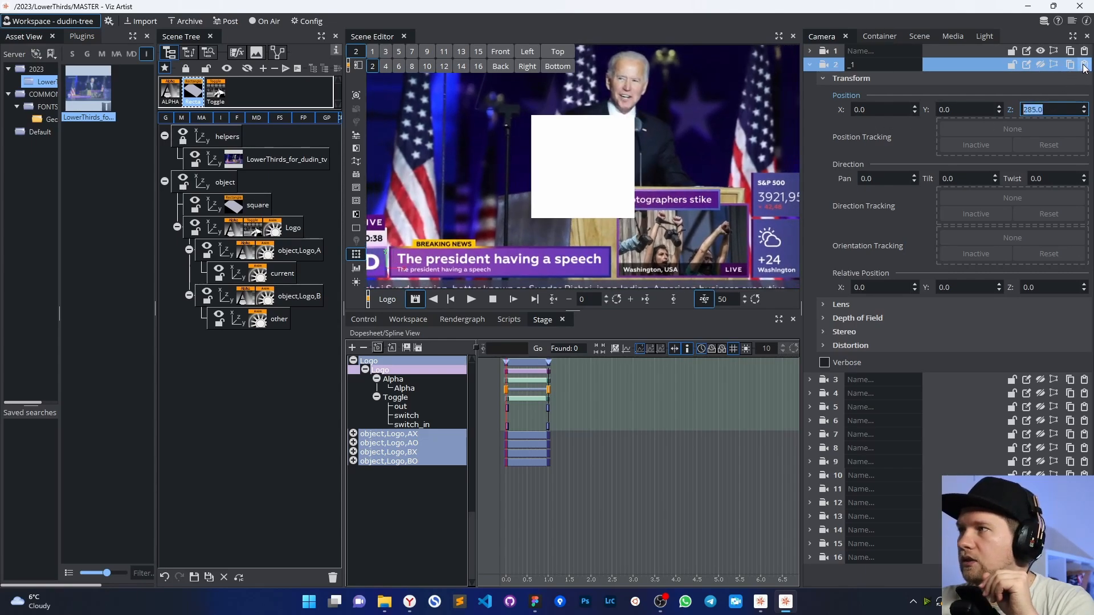
pyautogui.write('500')
pyautogui.press('Return')
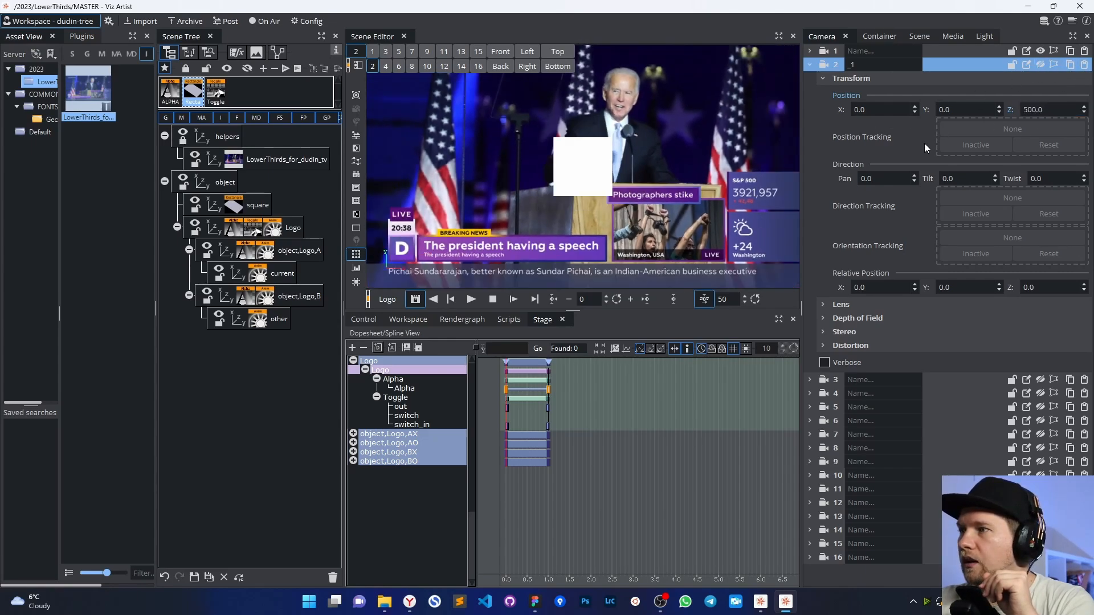
# - Frame camera 2 closely on the reference's D logo with lens angle 13, center shift X 242 and center shift Y 205
pyautogui.click(823, 304)
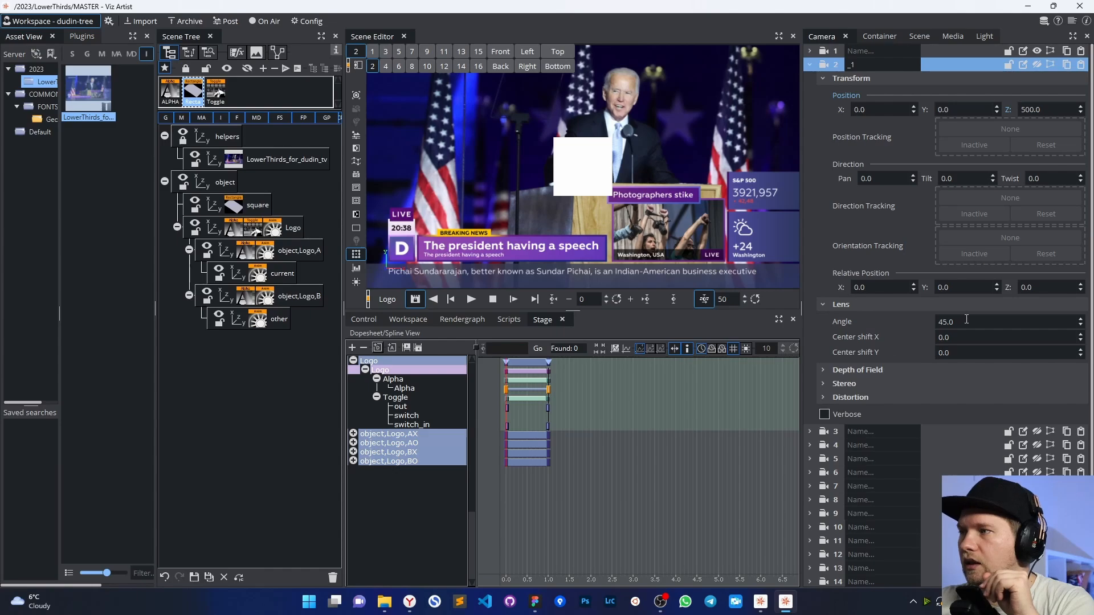
pyautogui.moveTo(967, 321); pyautogui.dragTo(948, 321)
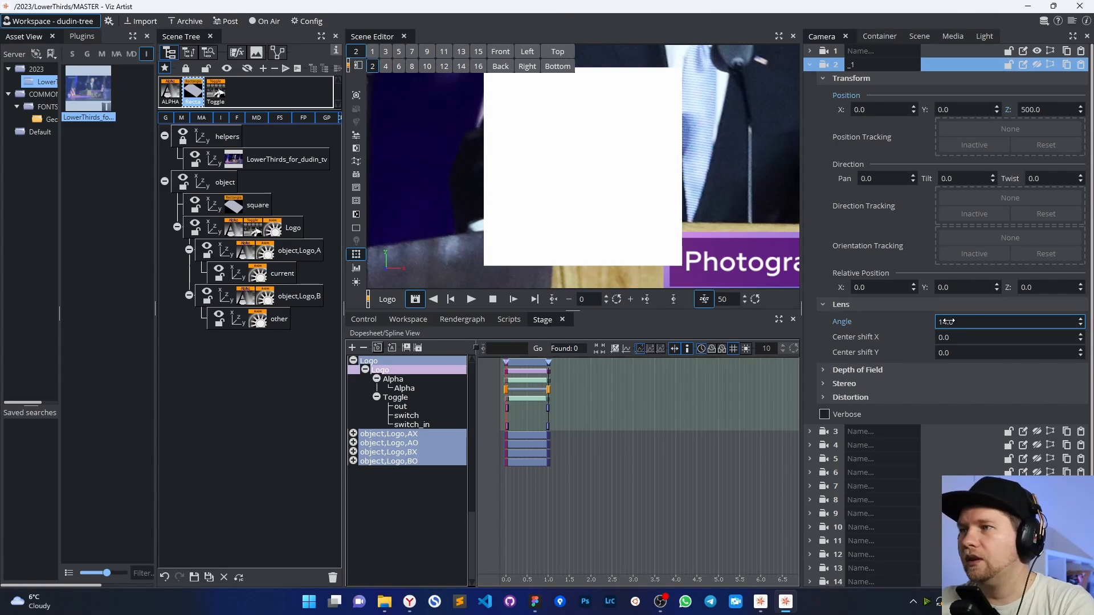
pyautogui.moveTo(947, 321)
pyautogui.mouseDown()
pyautogui.moveTo(1001, 354)
pyautogui.moveTo(908, 358)
pyautogui.moveTo(950, 339)
pyautogui.moveTo(960, 352)
pyautogui.moveTo(953, 337)
pyautogui.mouseUp()
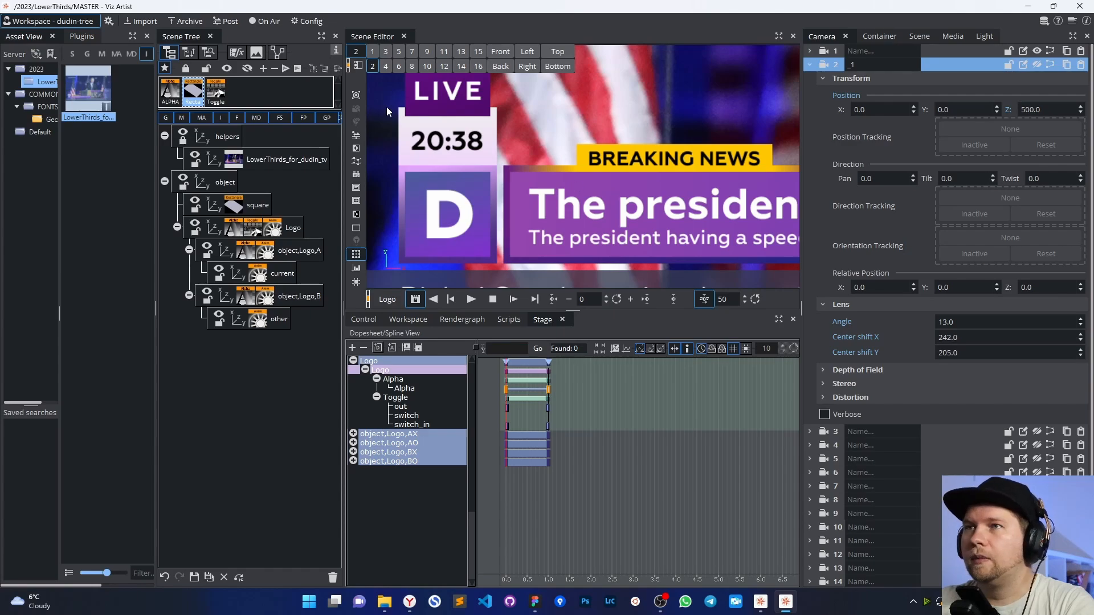
pyautogui.click(371, 52)
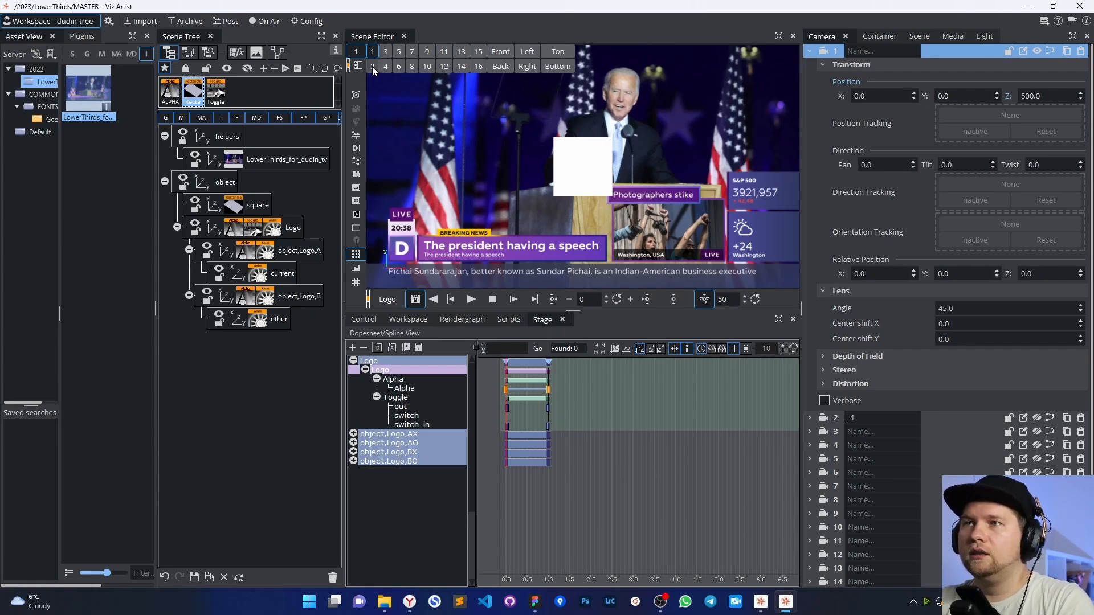
pyautogui.click(371, 66)
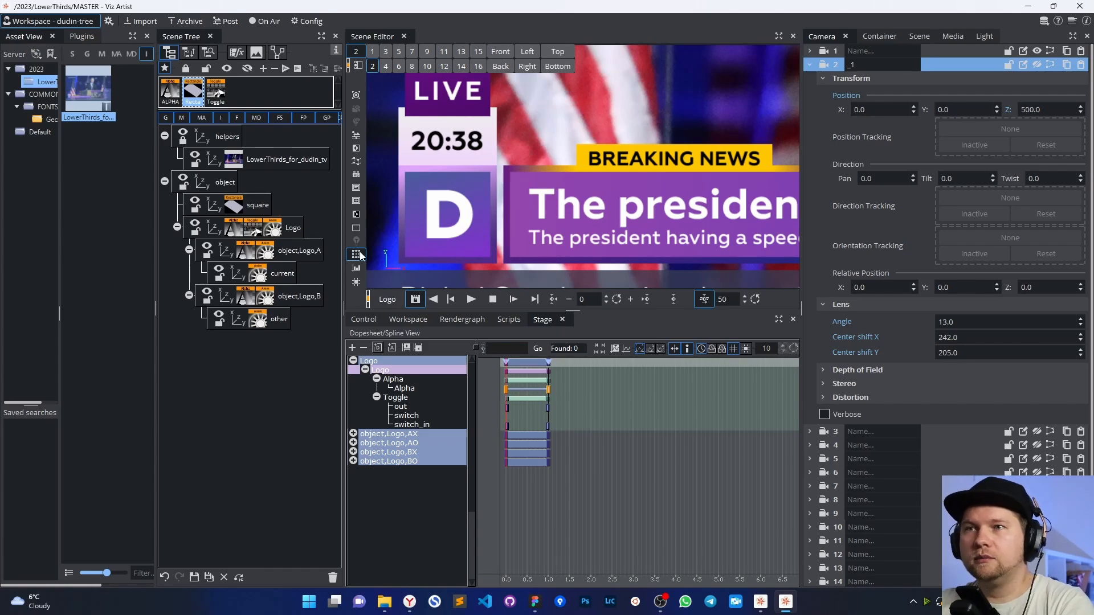
# - In camera 1's view, place the square over the reference's D logo at X -305, Y -139 and scale it uniformly to 0.47
pyautogui.click(265, 206)
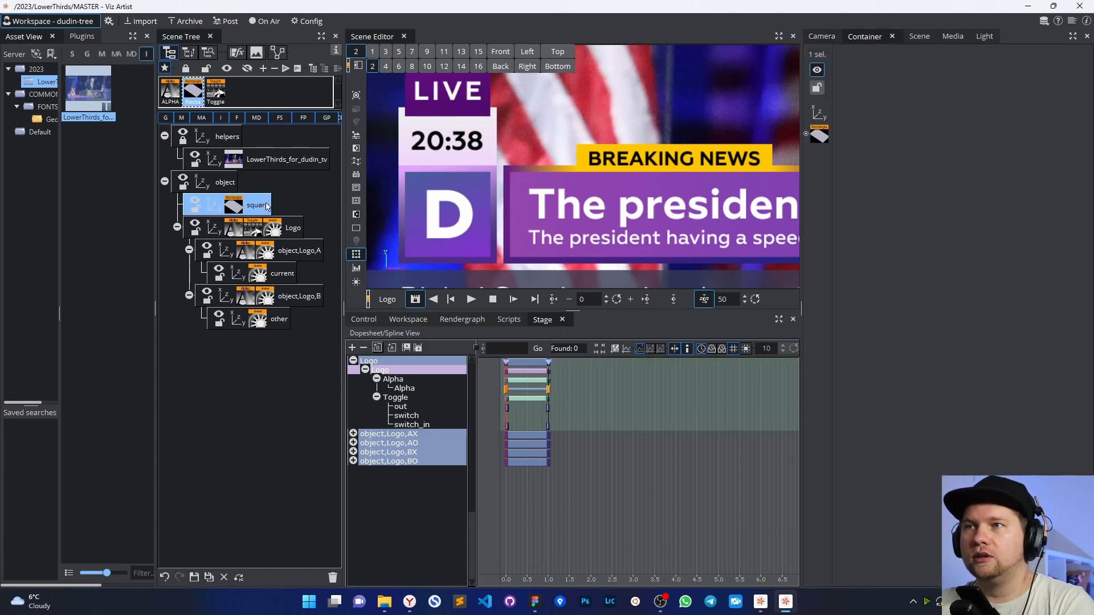
pyautogui.click(372, 51)
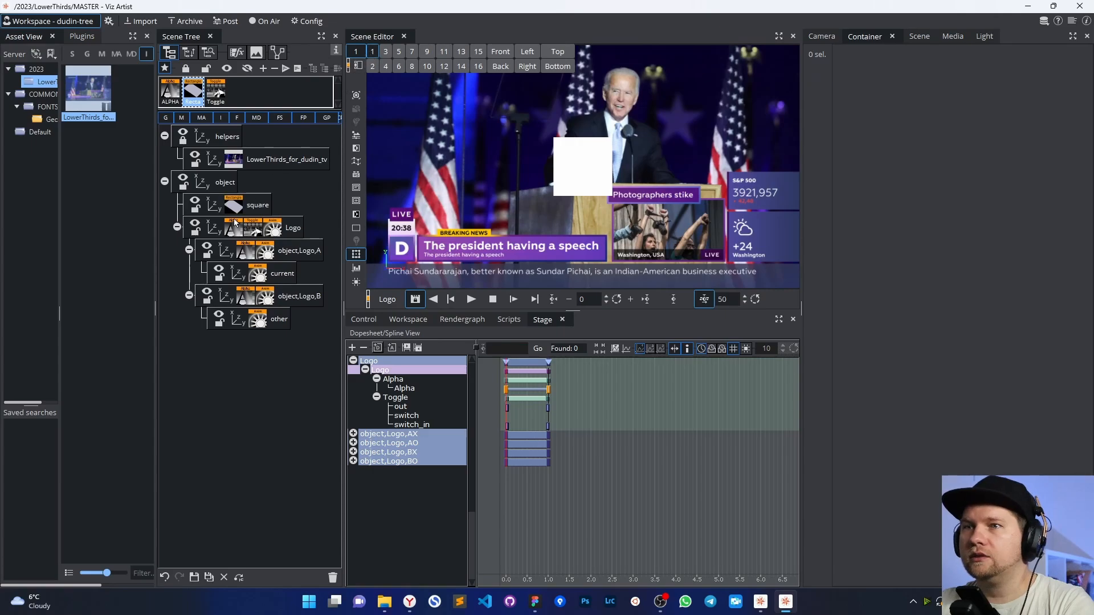
pyautogui.click(219, 207)
pyautogui.moveTo(897, 106); pyautogui.dragTo(712, 106)
pyautogui.moveTo(967, 106); pyautogui.dragTo(892, 113)
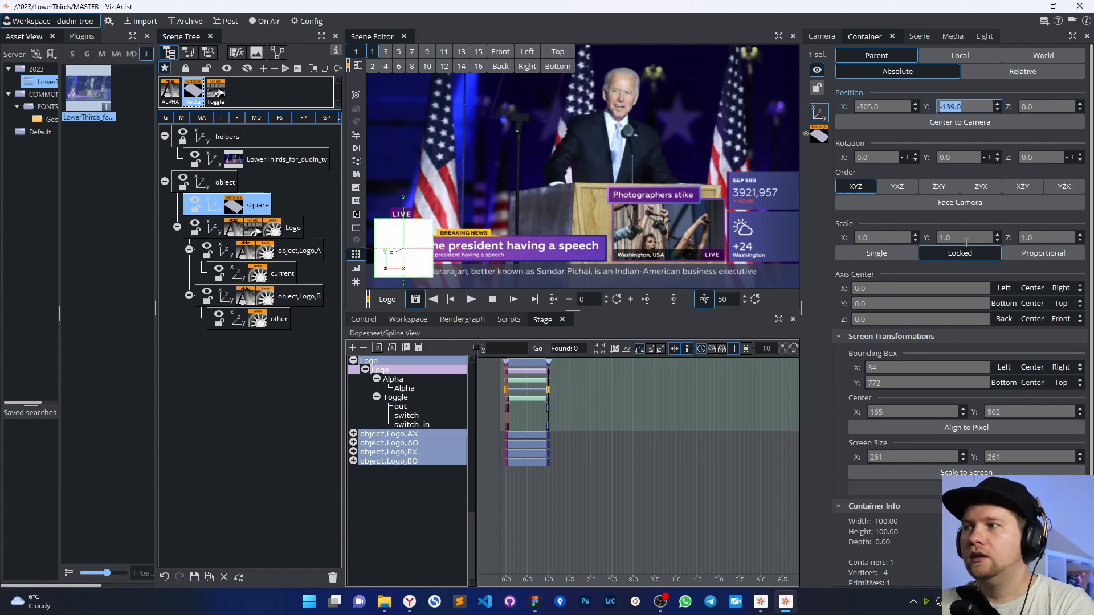
pyautogui.moveTo(967, 237); pyautogui.dragTo(979, 238)
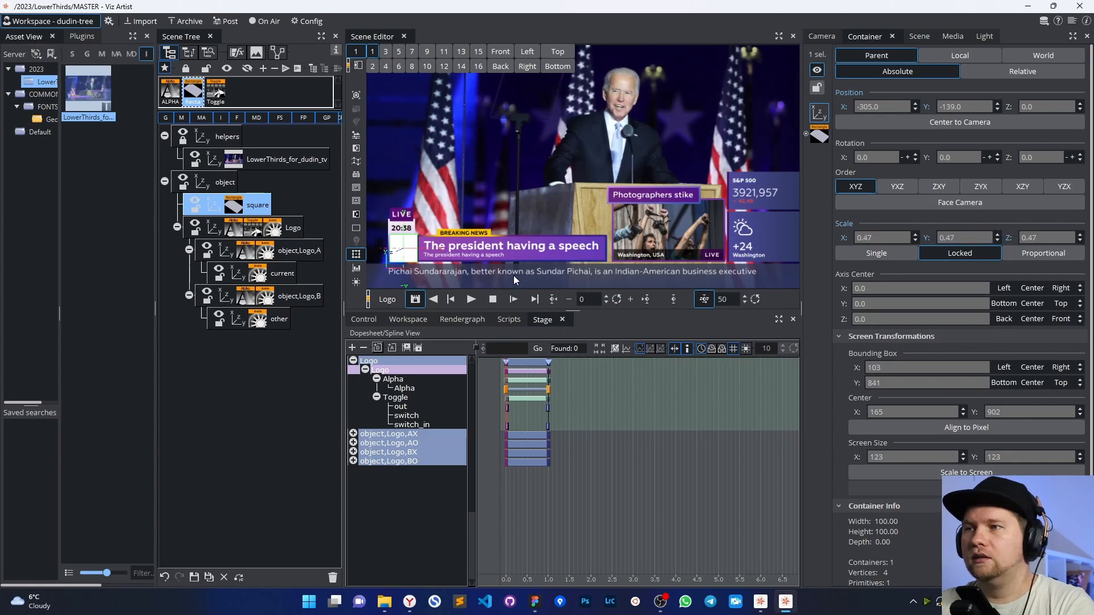
# - Through camera 2, set the square's axis center to its top-left corner
pyautogui.click(372, 67)
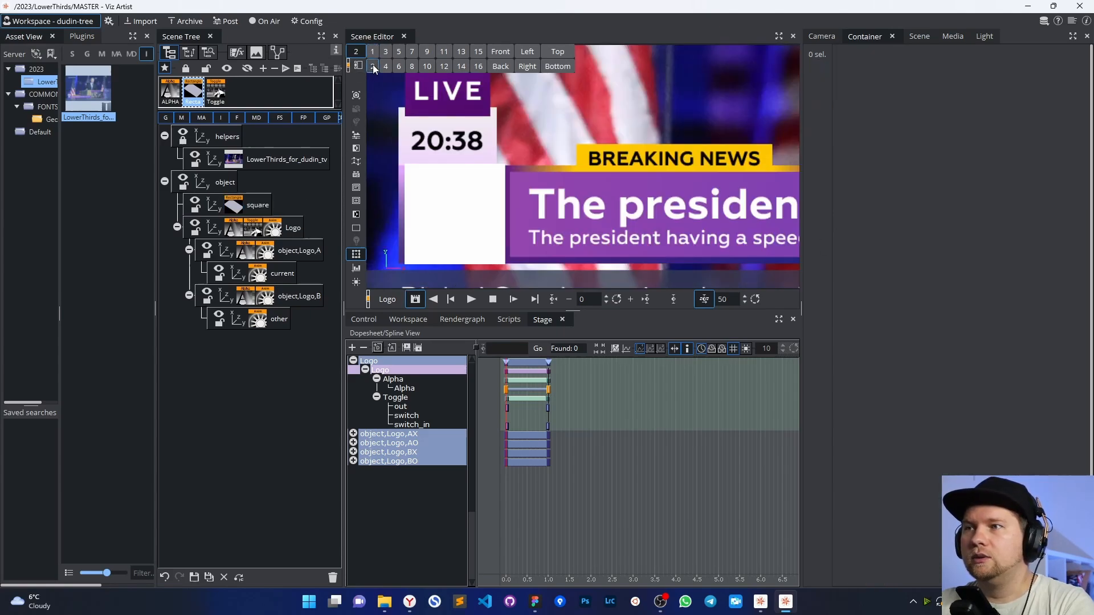
pyautogui.click(258, 208)
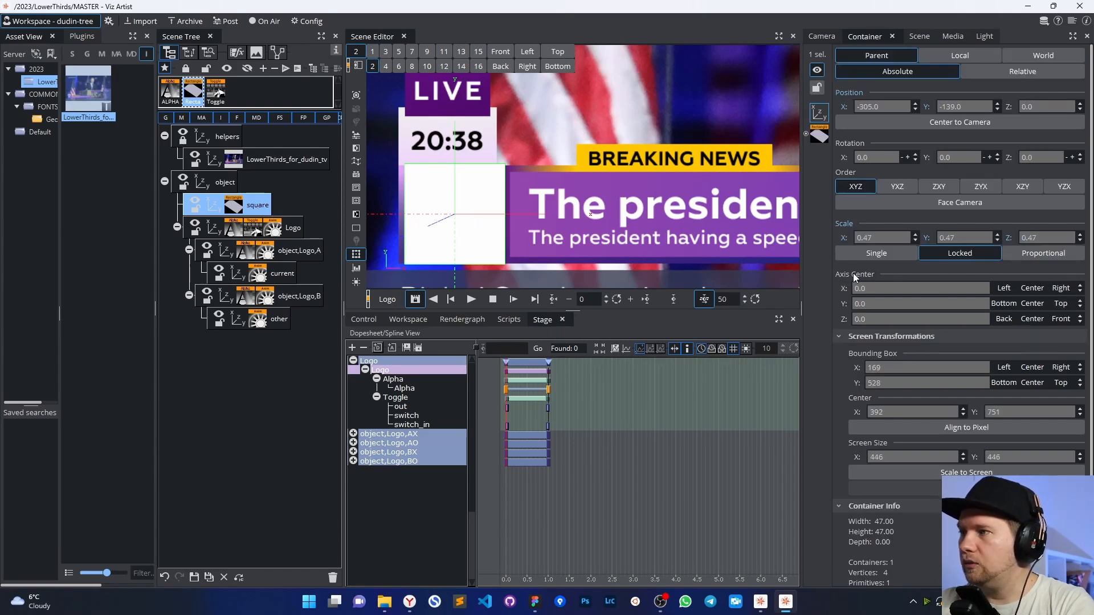
pyautogui.click(1059, 303)
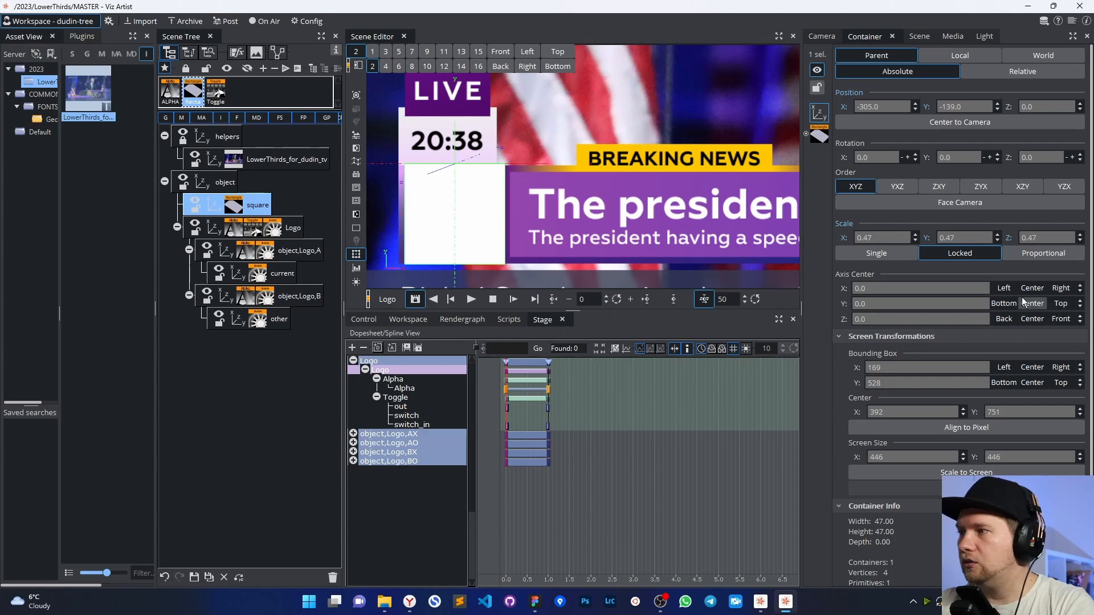
pyautogui.click(997, 286)
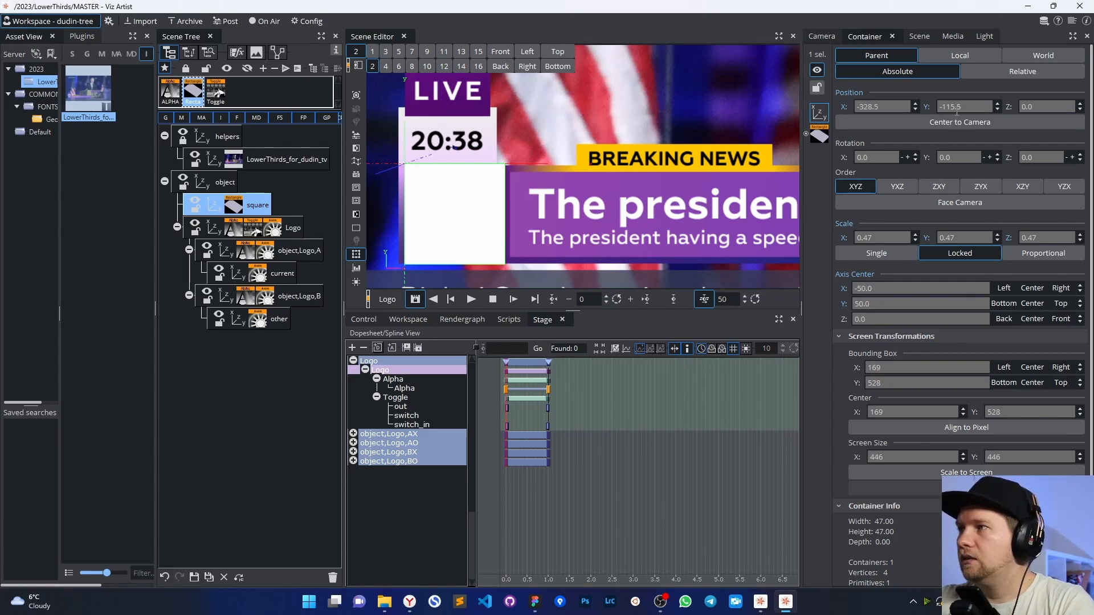
# - Align the square's top-left corner with the reference logo box, with its screen center at X 143, Y 535
pyautogui.moveTo(963, 106); pyautogui.dragTo(944, 107)
pyautogui.moveTo(955, 108); pyautogui.dragTo(901, 111)
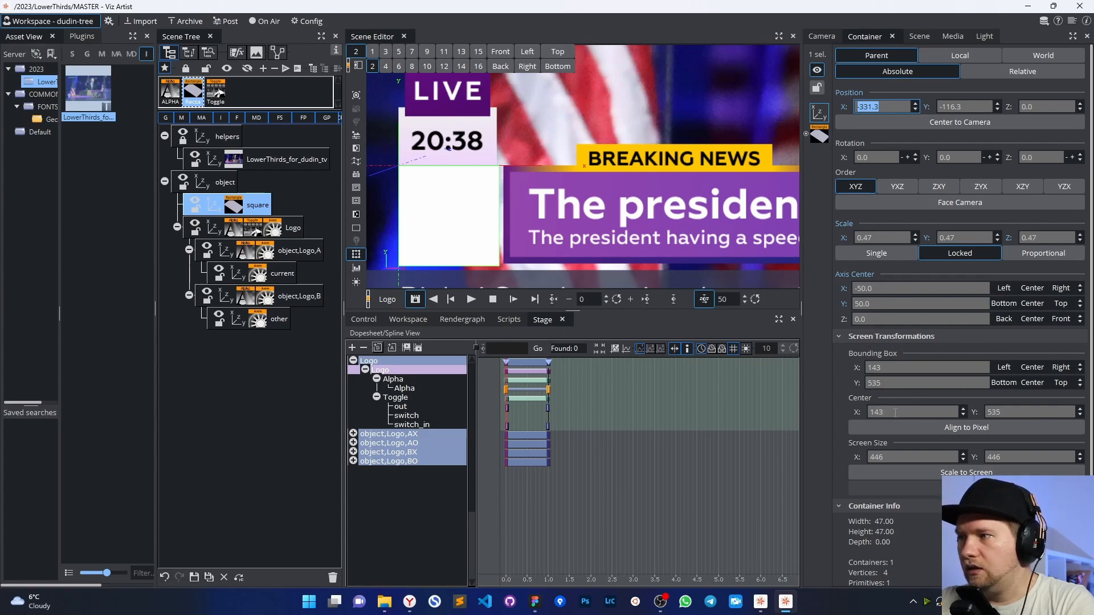
pyautogui.moveTo(887, 413); pyautogui.dragTo(886, 413)
pyautogui.moveTo(1012, 411); pyautogui.dragTo(1011, 411)
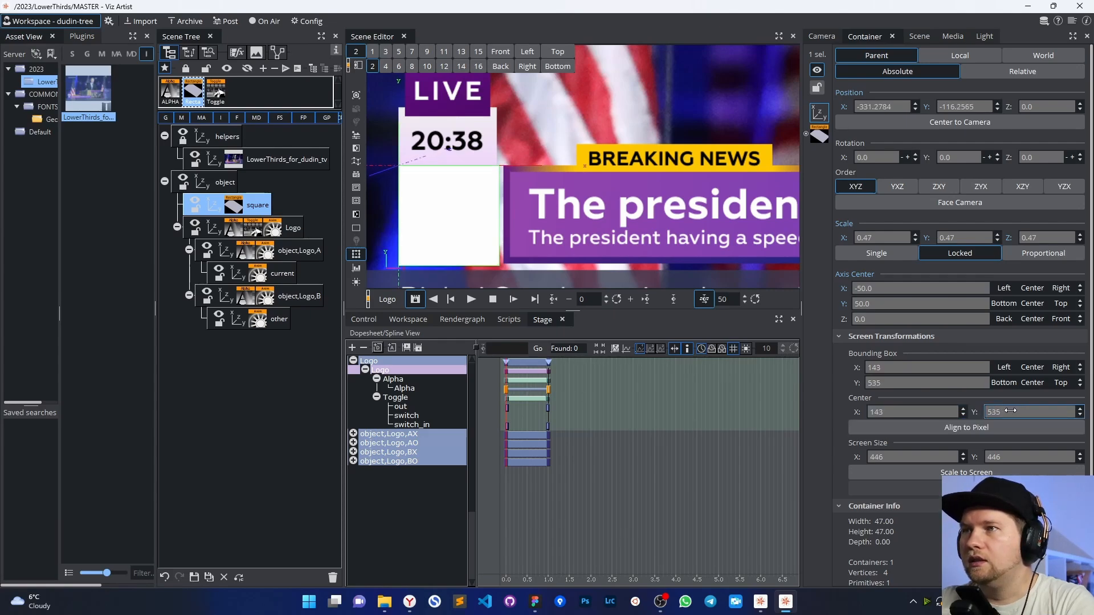
pyautogui.click(1011, 411)
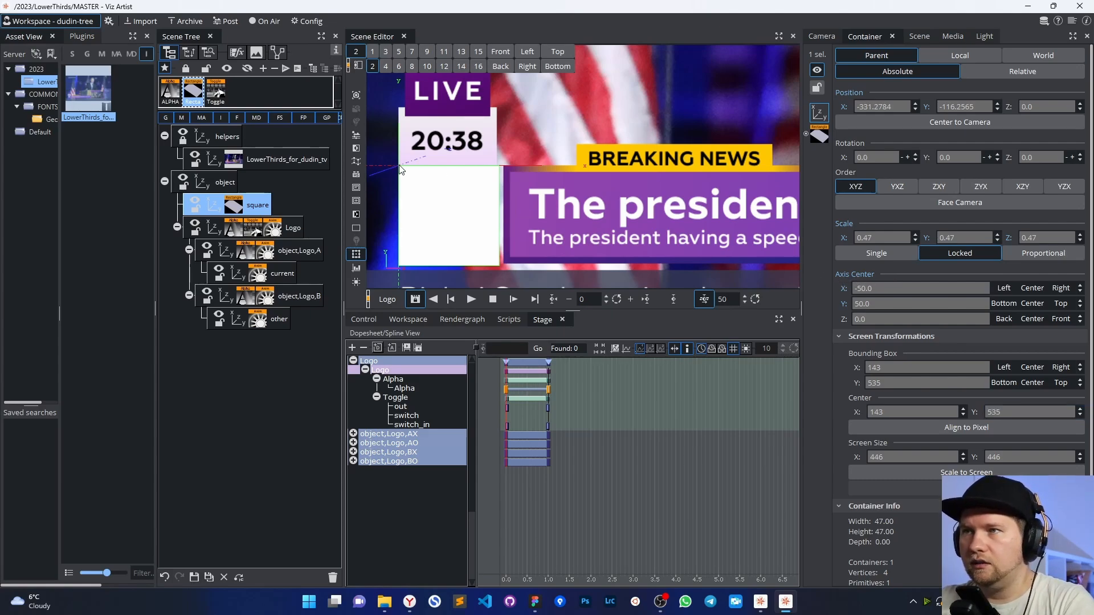
pyautogui.click(1020, 412)
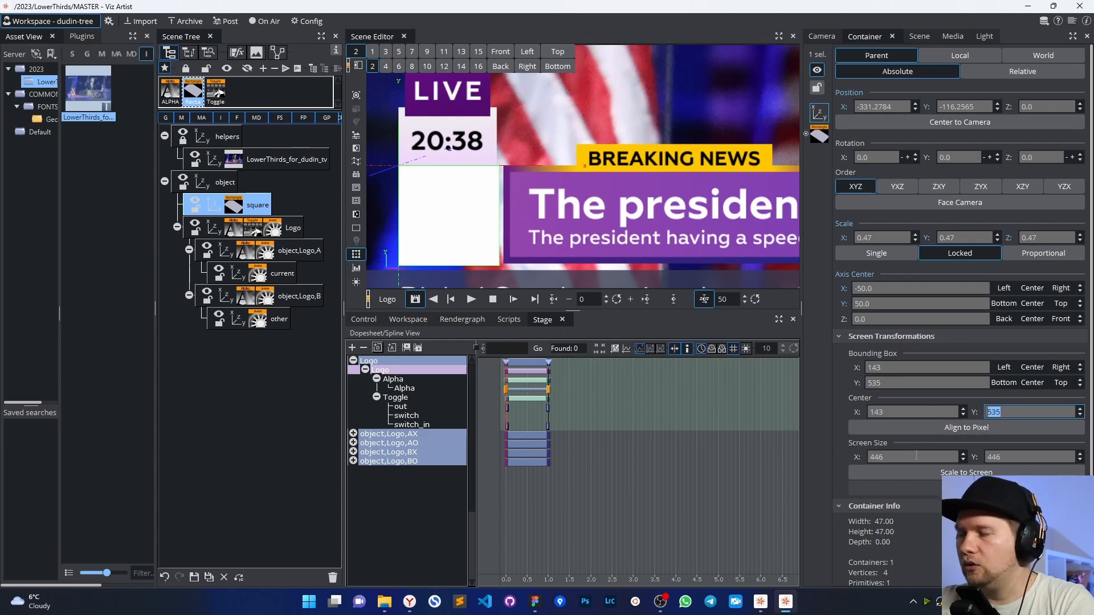
# - Set the square's screen size to 435 by 435 to match the reference logo box
pyautogui.moveTo(911, 456)
pyautogui.mouseDown()
pyautogui.moveTo(892, 458)
pyautogui.moveTo(903, 459)
pyautogui.mouseUp()
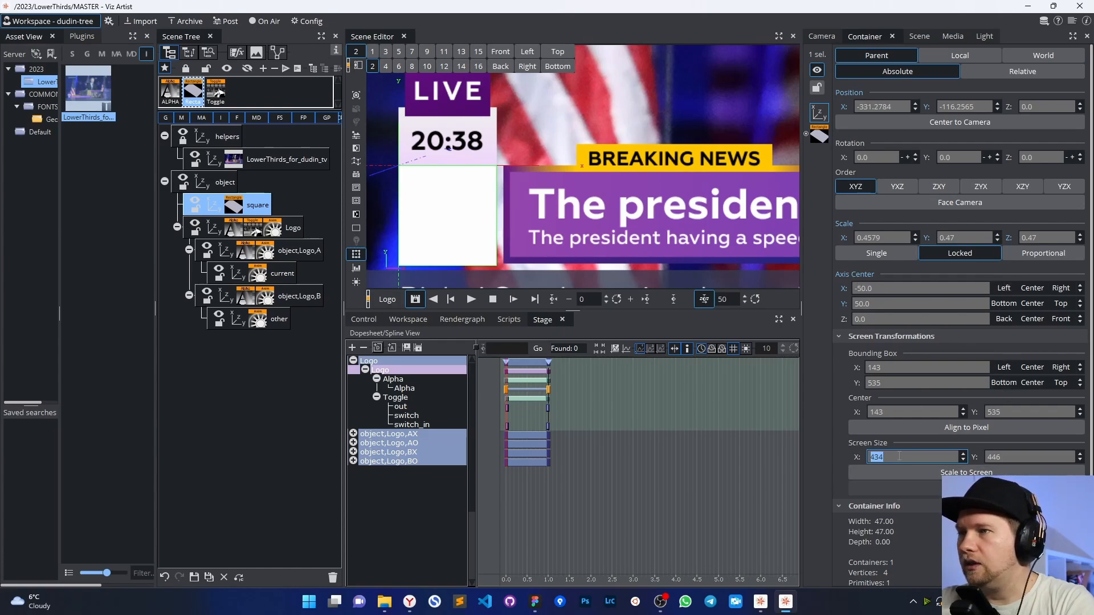
pyautogui.moveTo(899, 456); pyautogui.dragTo(900, 456)
pyautogui.moveTo(1020, 457); pyautogui.dragTo(1014, 453)
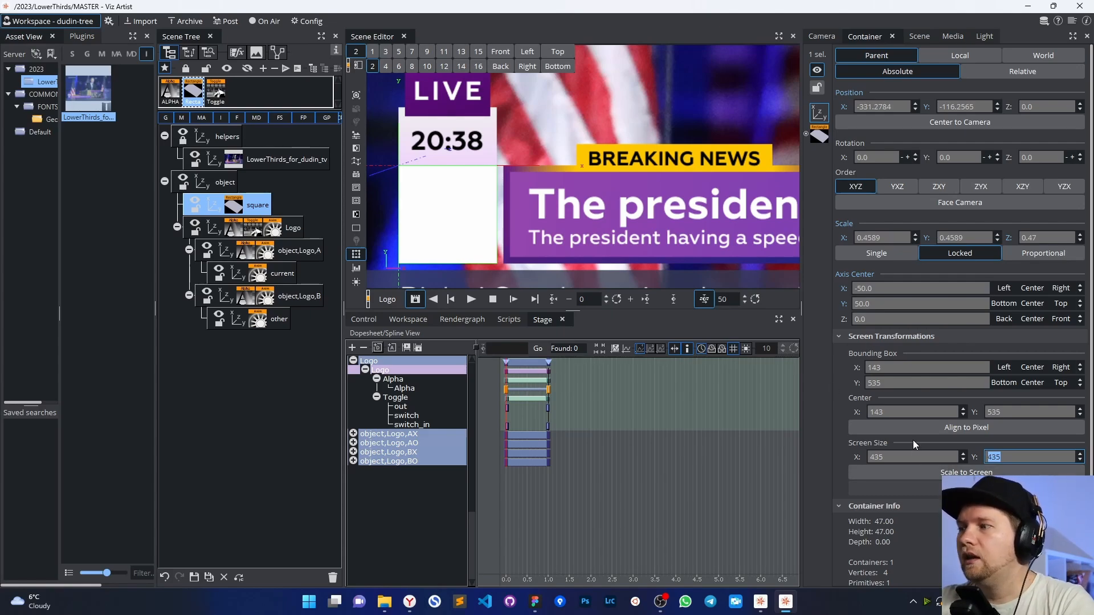
pyautogui.click(532, 245)
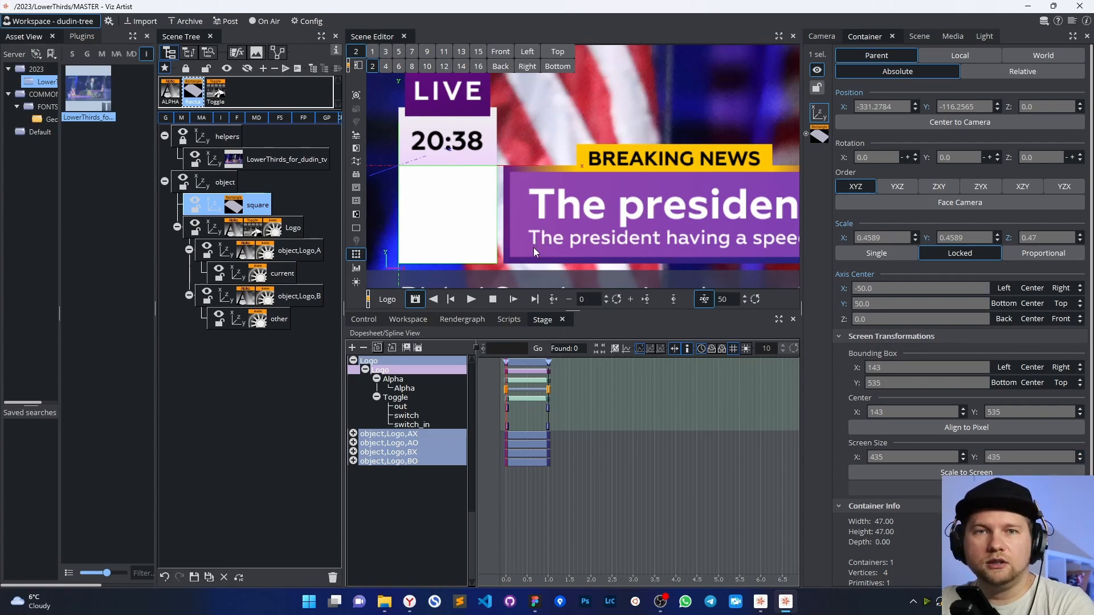
# - In camera 1's view, shift the reference image horizontally to X 8.0 to uncover its D logo beside the square
pyautogui.click(249, 159)
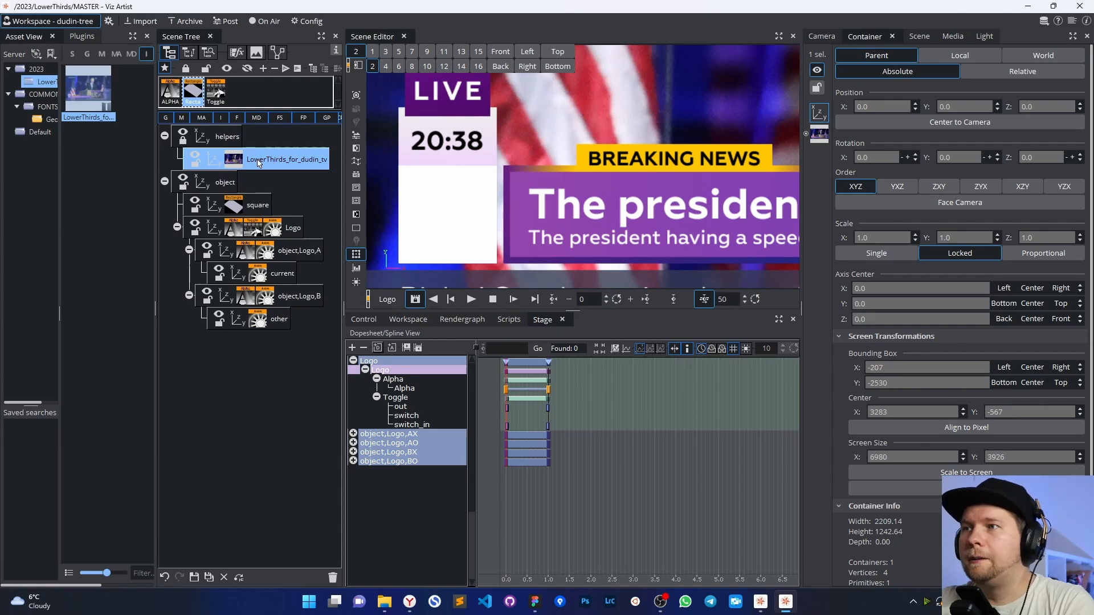
pyautogui.click(372, 51)
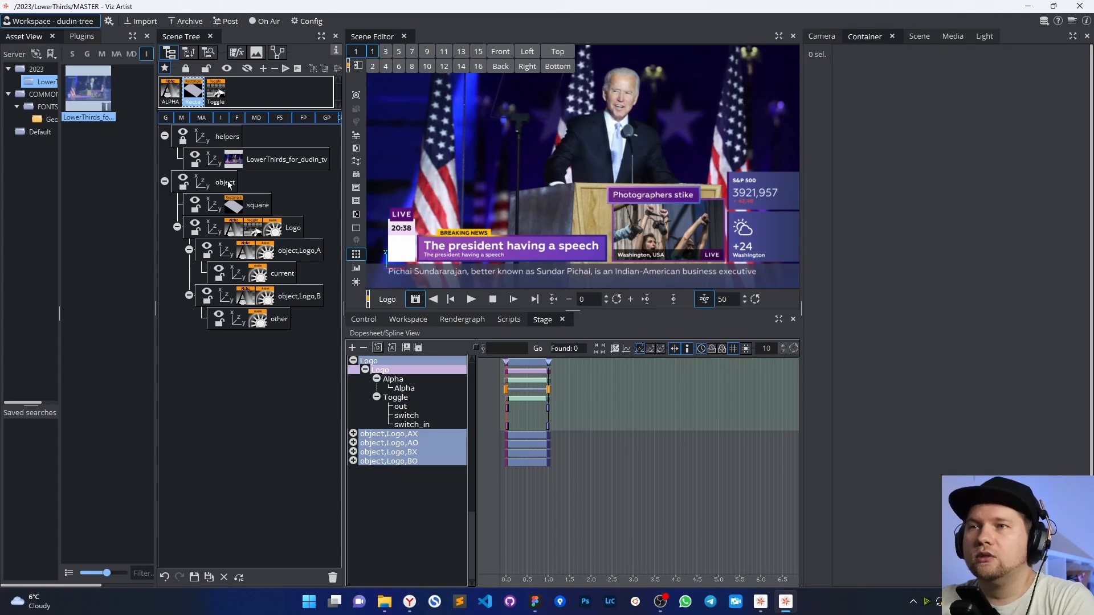
pyautogui.click(216, 159)
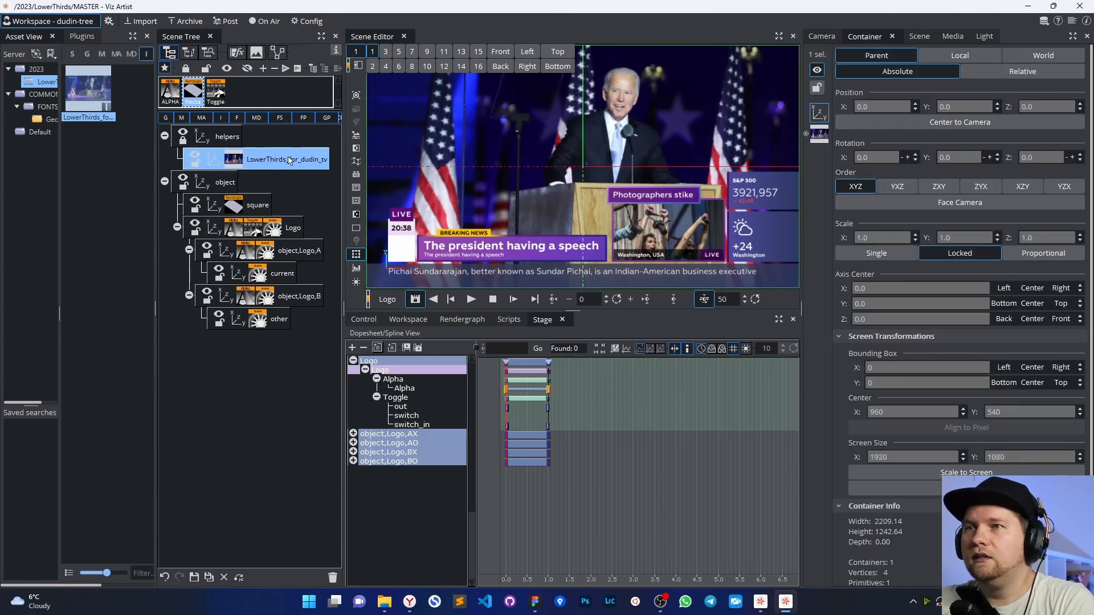
pyautogui.moveTo(879, 106); pyautogui.dragTo(882, 106)
pyautogui.click(881, 103)
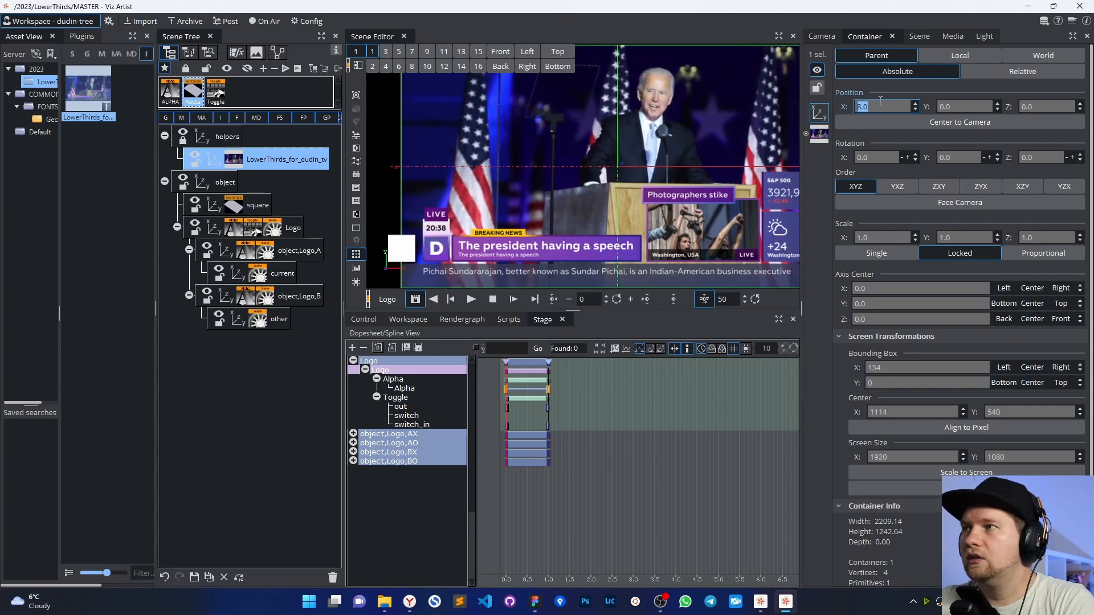
# - Reset the reference image's X position to 0
pyautogui.click(912, 36)
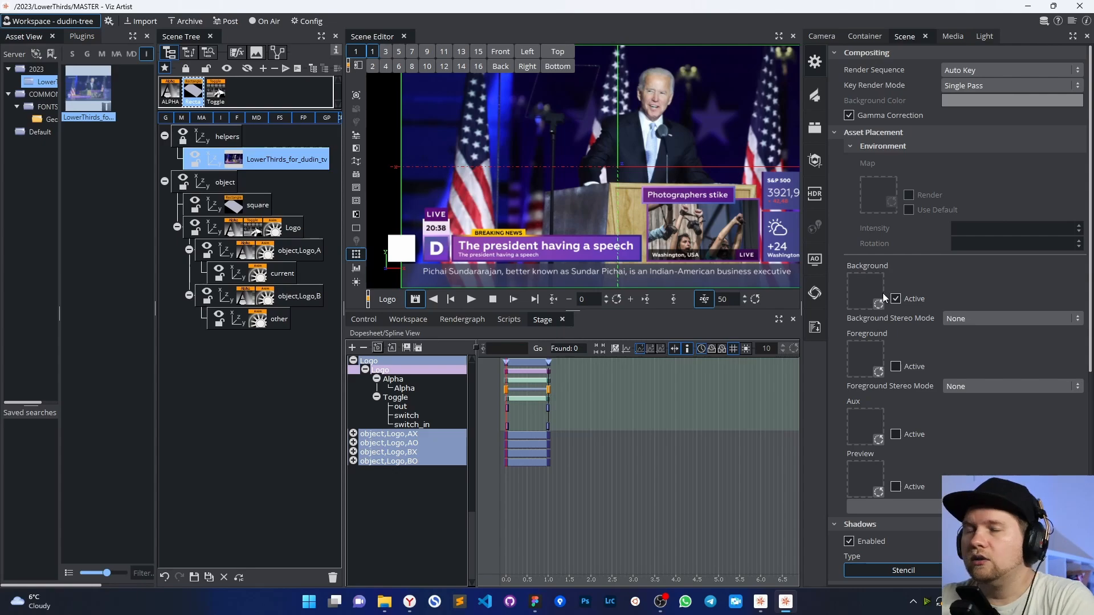
pyautogui.click(861, 36)
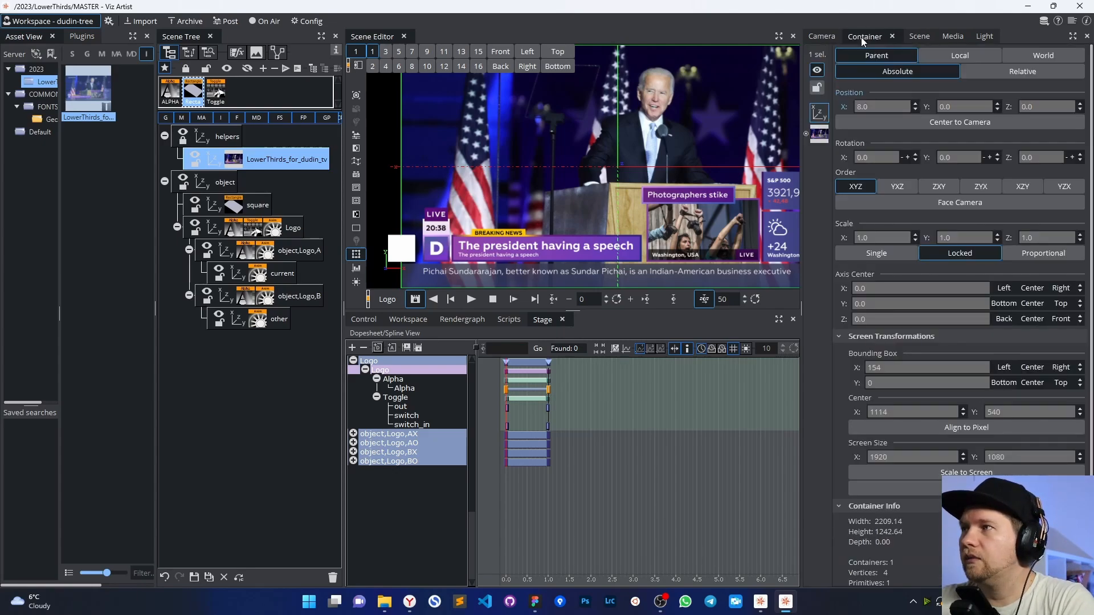
pyautogui.moveTo(866, 107); pyautogui.dragTo(875, 109)
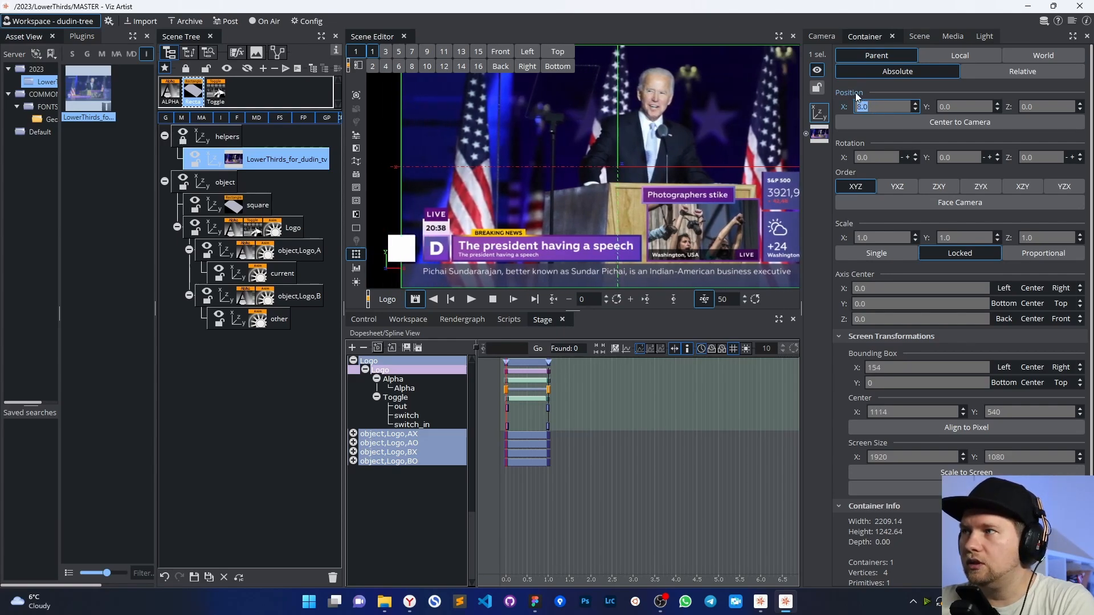
pyautogui.write('0')
pyautogui.press('Return')
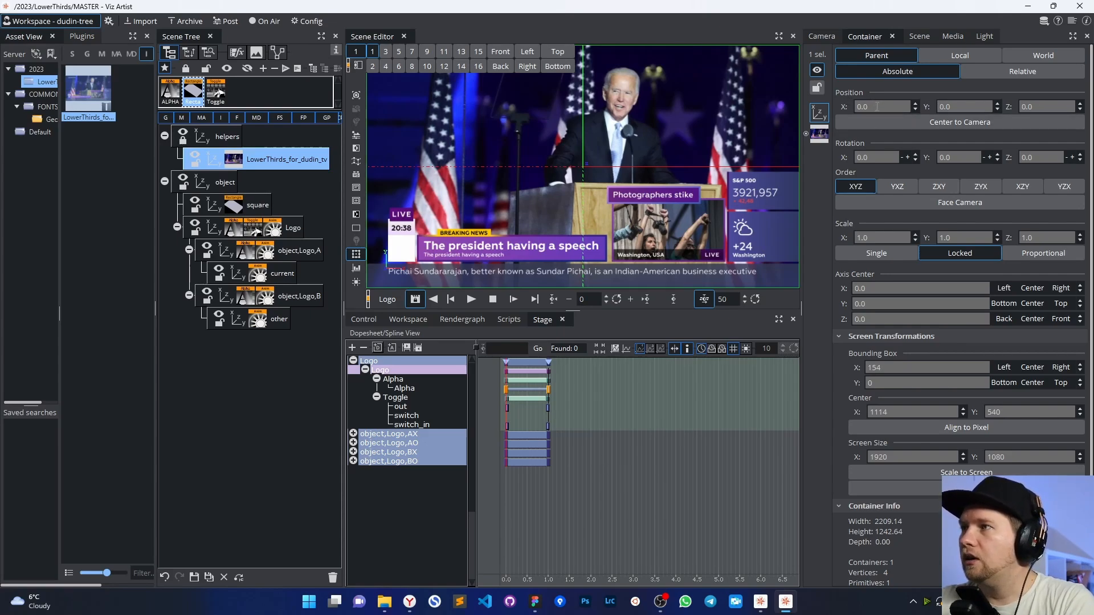
# - Offset the reference image to X 6.8 and return to camera 2's zoomed view
pyautogui.moveTo(872, 107); pyautogui.dragTo(883, 106)
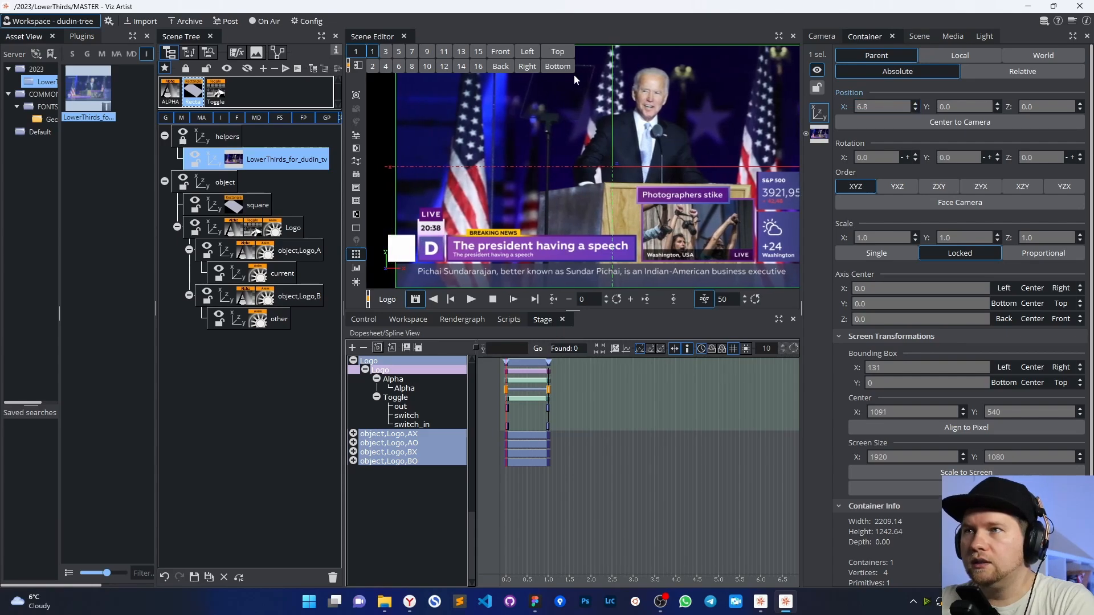
pyautogui.click(372, 66)
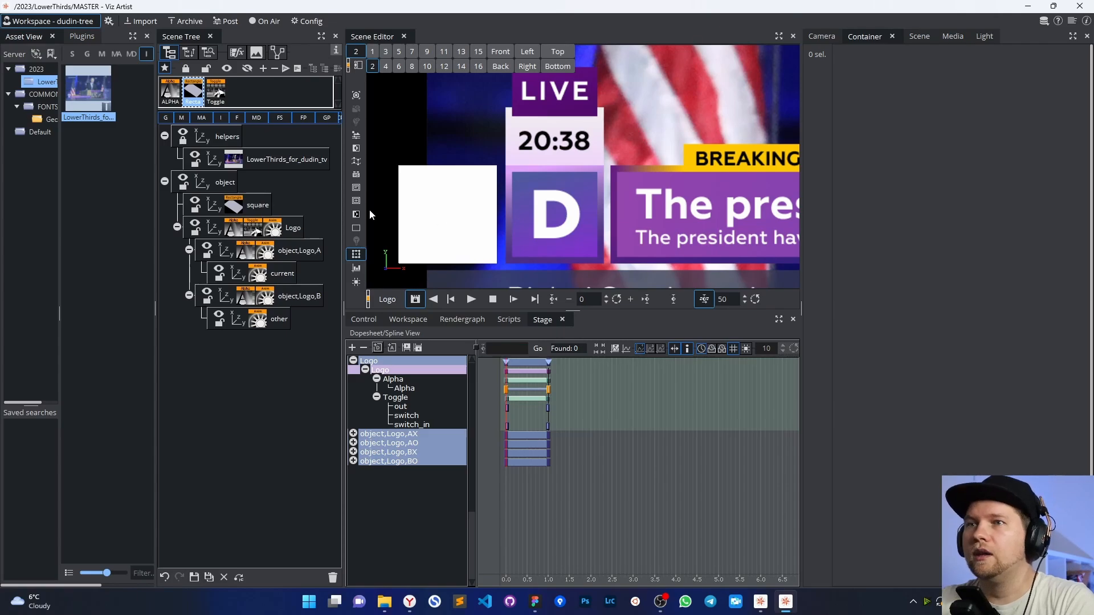
# - Enable vertex colors on the square and apply the light purple sampled from the reference logo box's top edge to its upper-left and upper-right corners
pyautogui.click(234, 206)
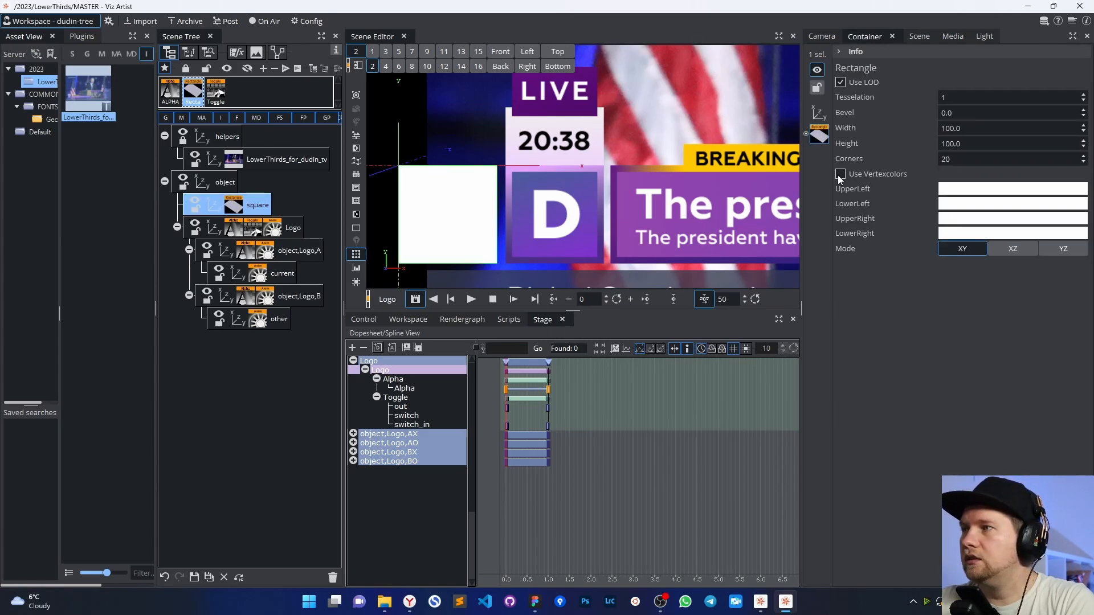
pyautogui.click(841, 175)
pyautogui.click(966, 188)
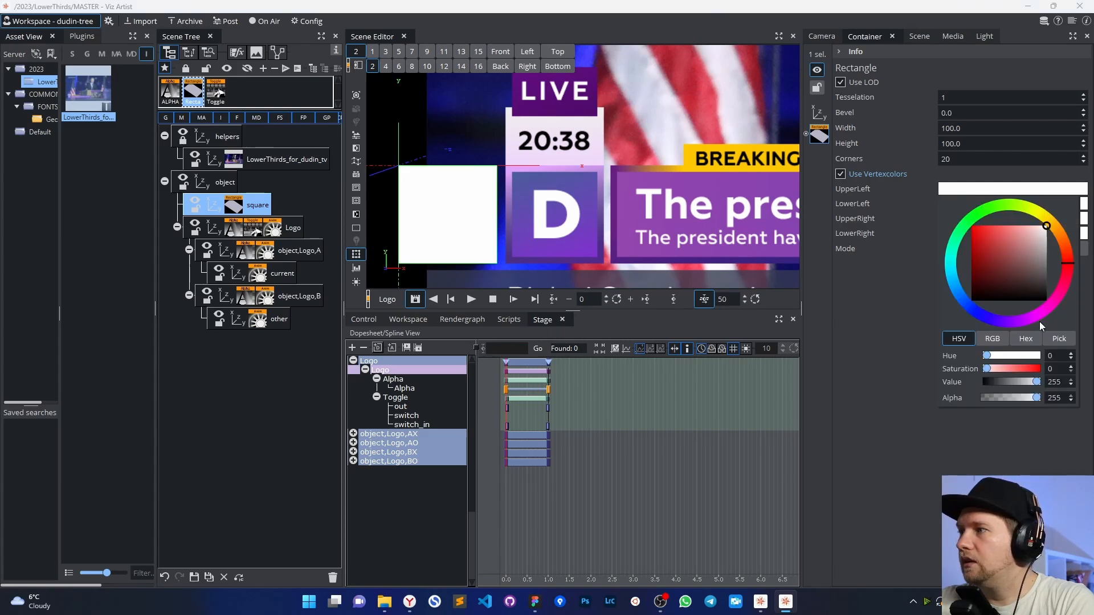
pyautogui.click(1059, 339)
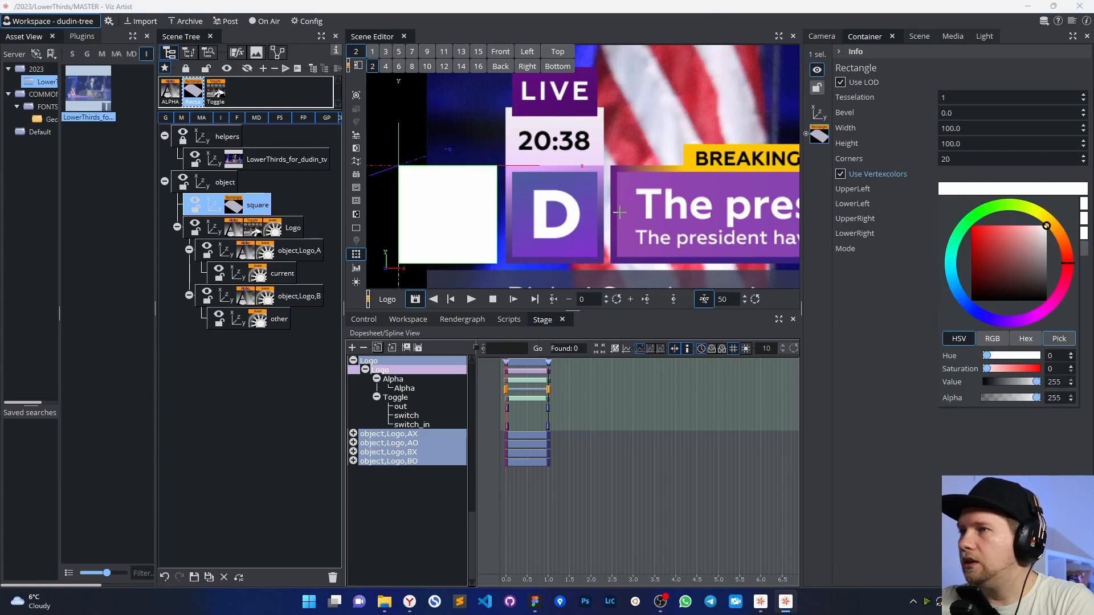
pyautogui.click(529, 171)
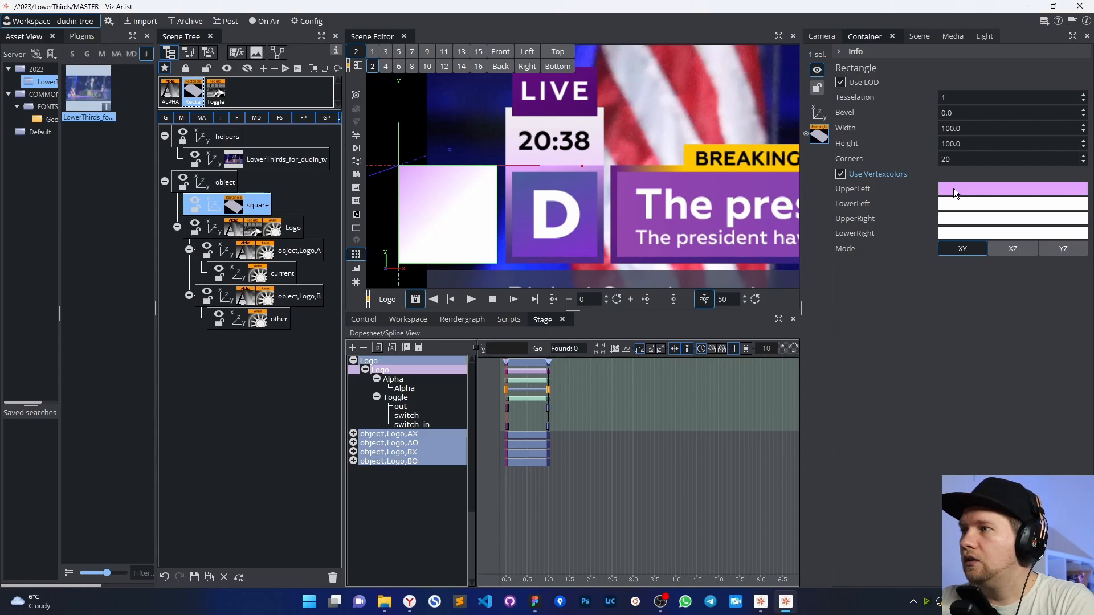
pyautogui.moveTo(953, 190); pyautogui.dragTo(959, 224)
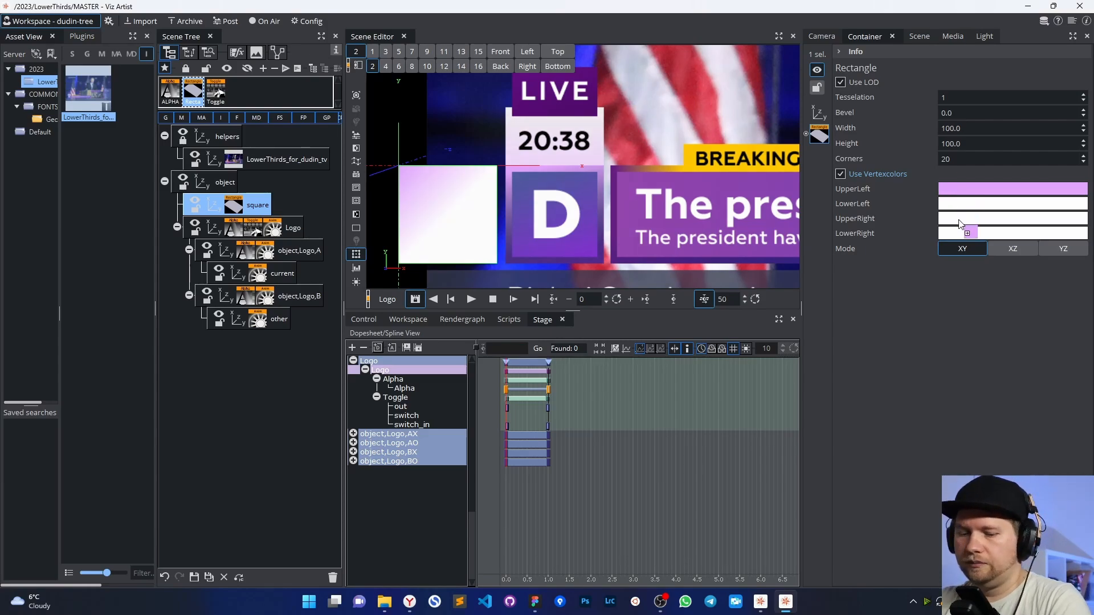
pyautogui.moveTo(960, 223); pyautogui.dragTo(962, 222)
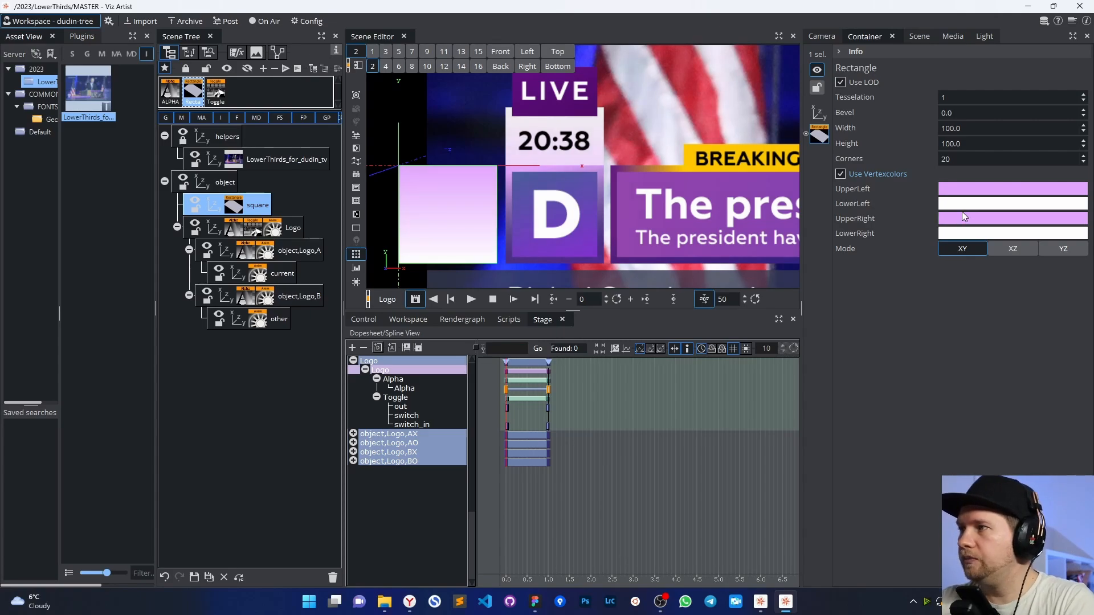
# - Sample the dark purple at the reference logo box's bottom edge for the square's lower-left corner and copy it to the lower-right corner
pyautogui.click(963, 214)
pyautogui.click(1058, 353)
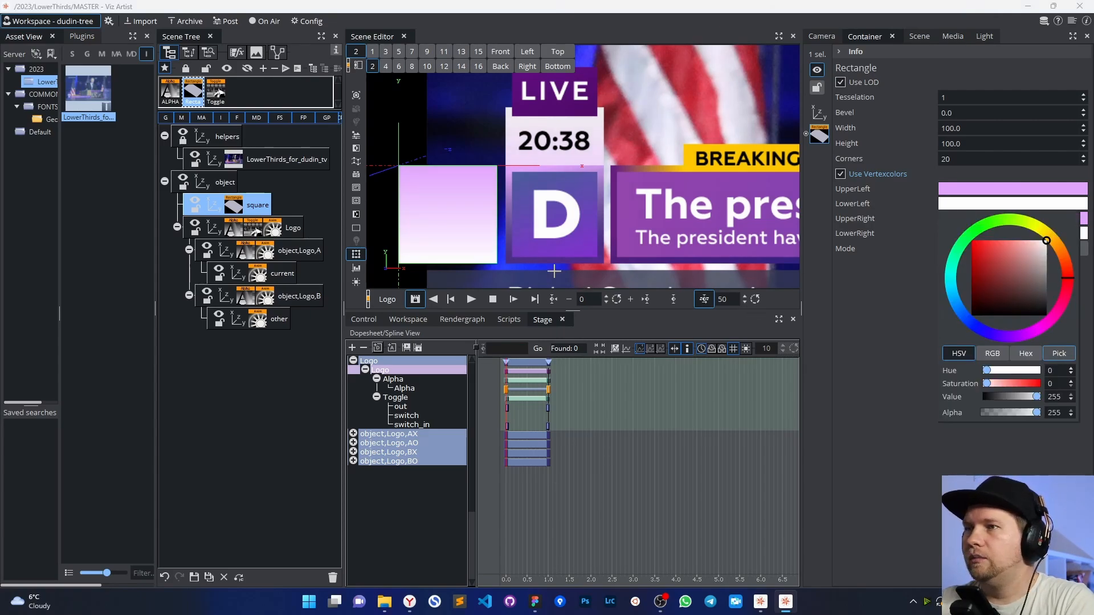
pyautogui.click(533, 262)
pyautogui.moveTo(977, 200); pyautogui.dragTo(979, 236)
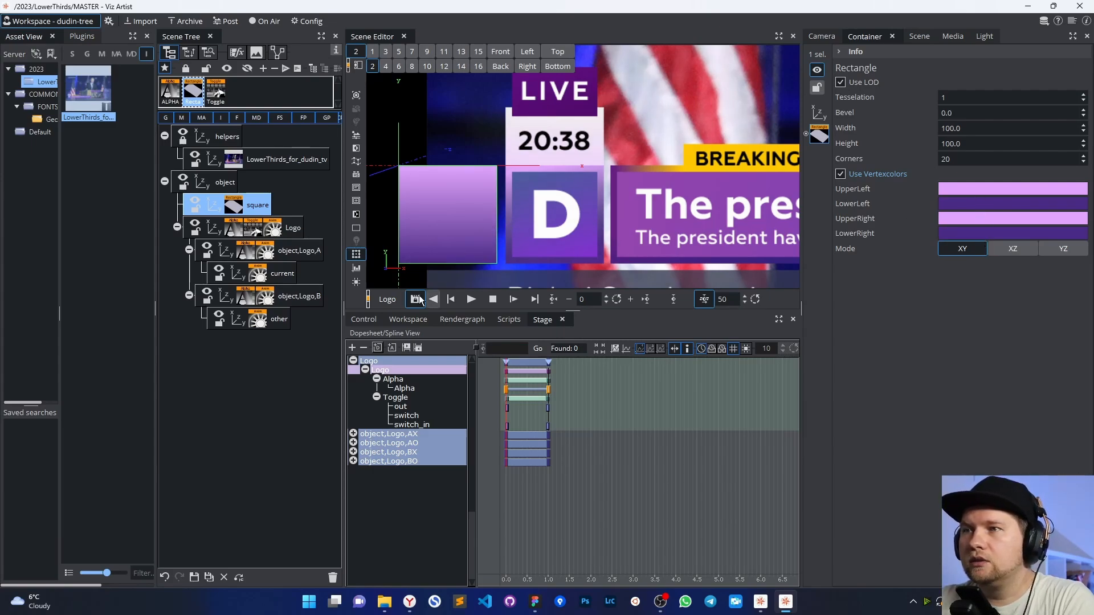
# - Hide the selection's bounding box and compare the square's gradient with the reference, moving the reference image to X 6.2 and finally to X 7.7
pyautogui.click(359, 255)
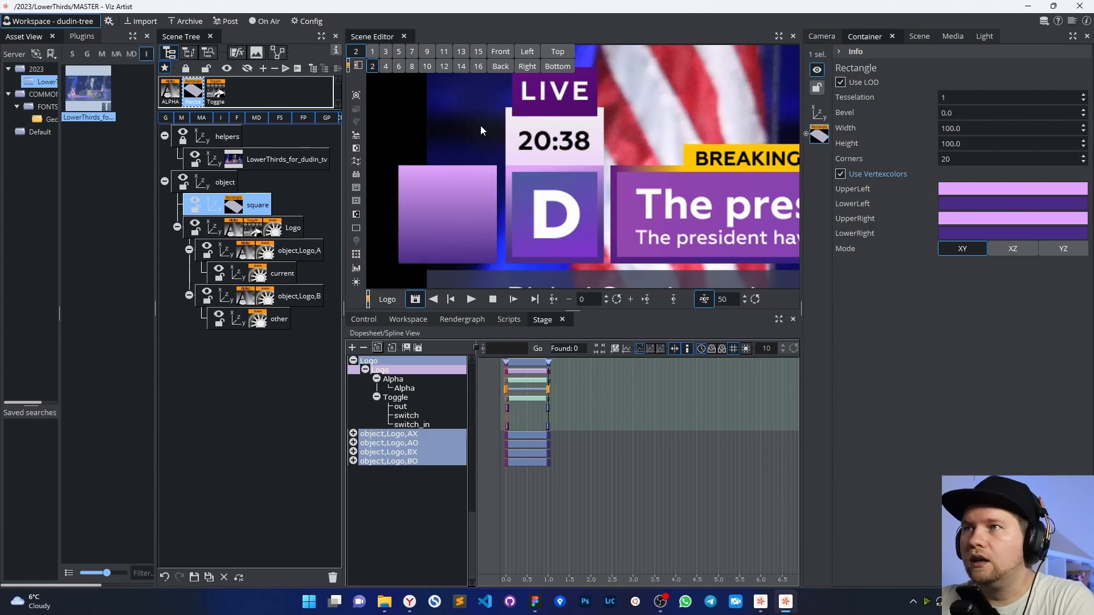
pyautogui.click(450, 102)
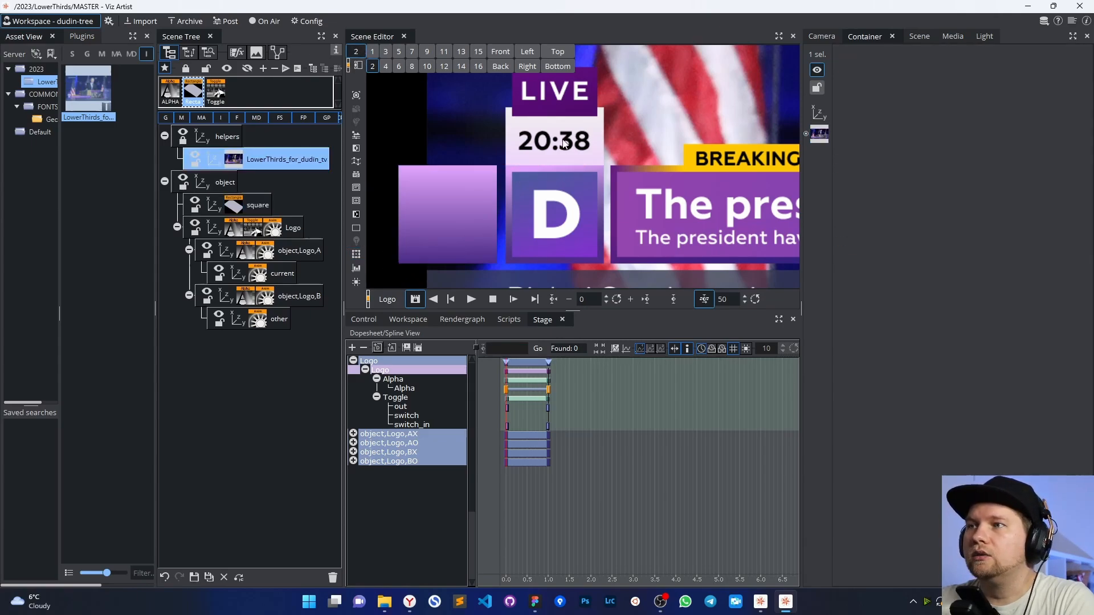
pyautogui.click(820, 113)
pyautogui.moveTo(882, 106); pyautogui.dragTo(881, 106)
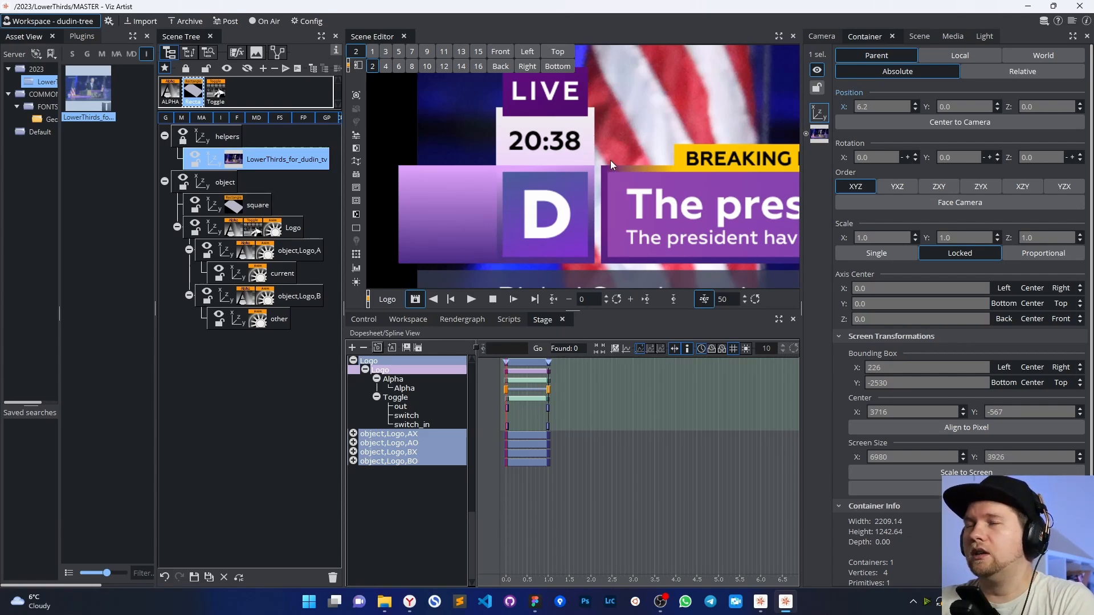
pyautogui.click(867, 107)
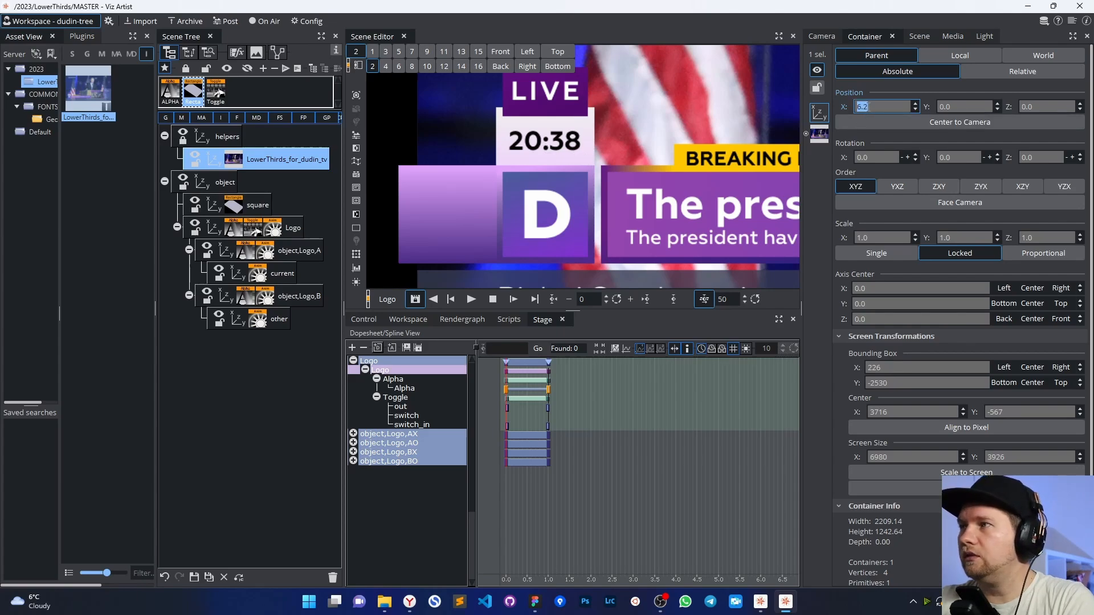
pyautogui.moveTo(868, 107); pyautogui.dragTo(876, 106)
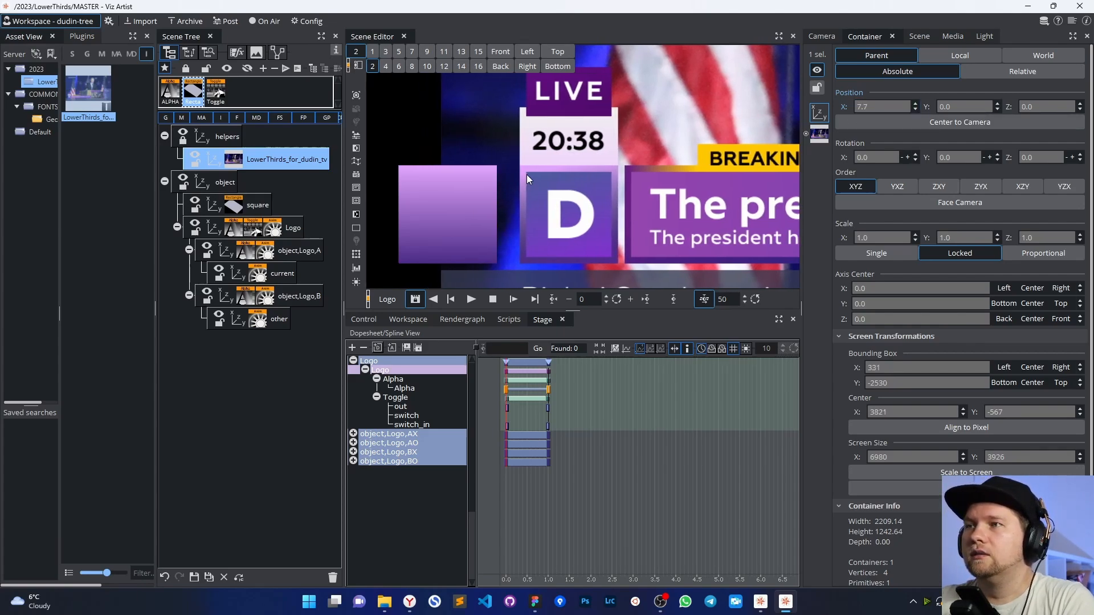
# - Group the square and Logo containers together under a new parent container
pyautogui.click(397, 197)
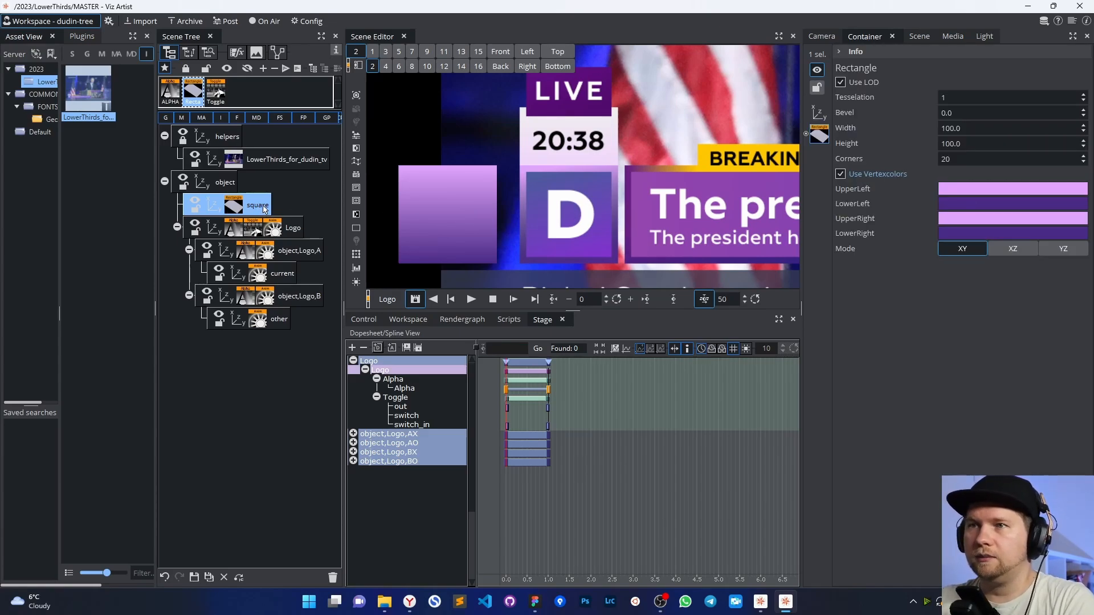
pyautogui.click(294, 228)
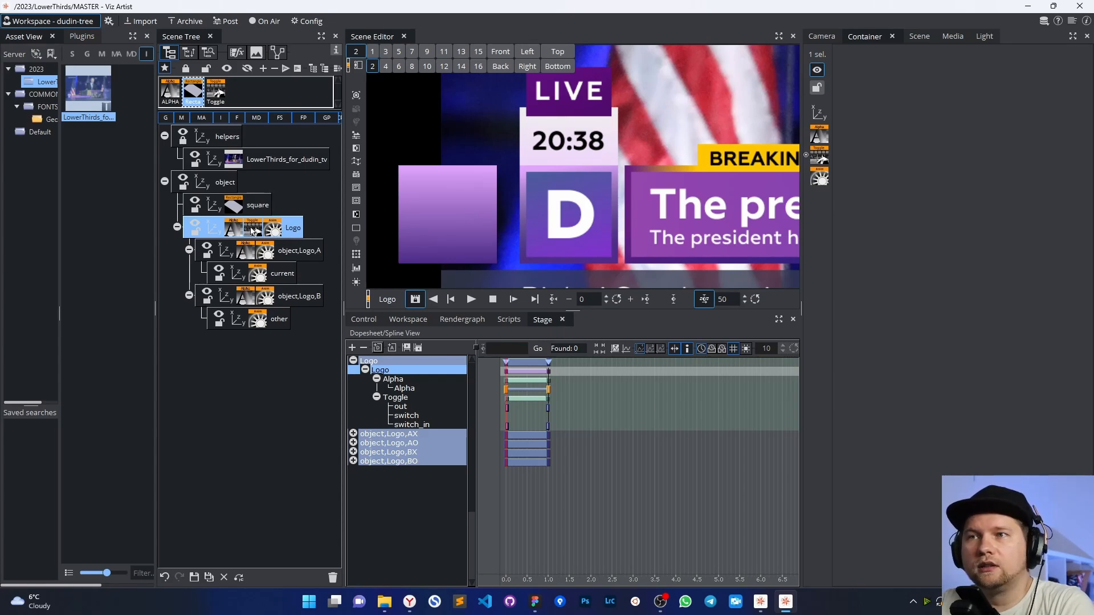
pyautogui.click(255, 206)
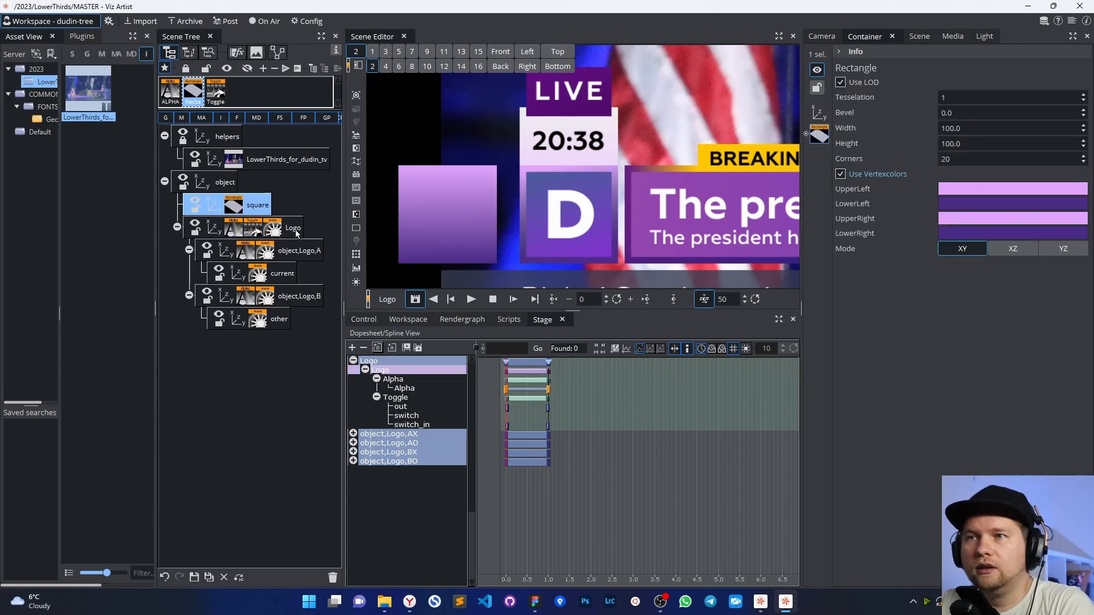
pyautogui.keyDown('ctrl'); pyautogui.click(296, 230); pyautogui.keyUp('ctrl')
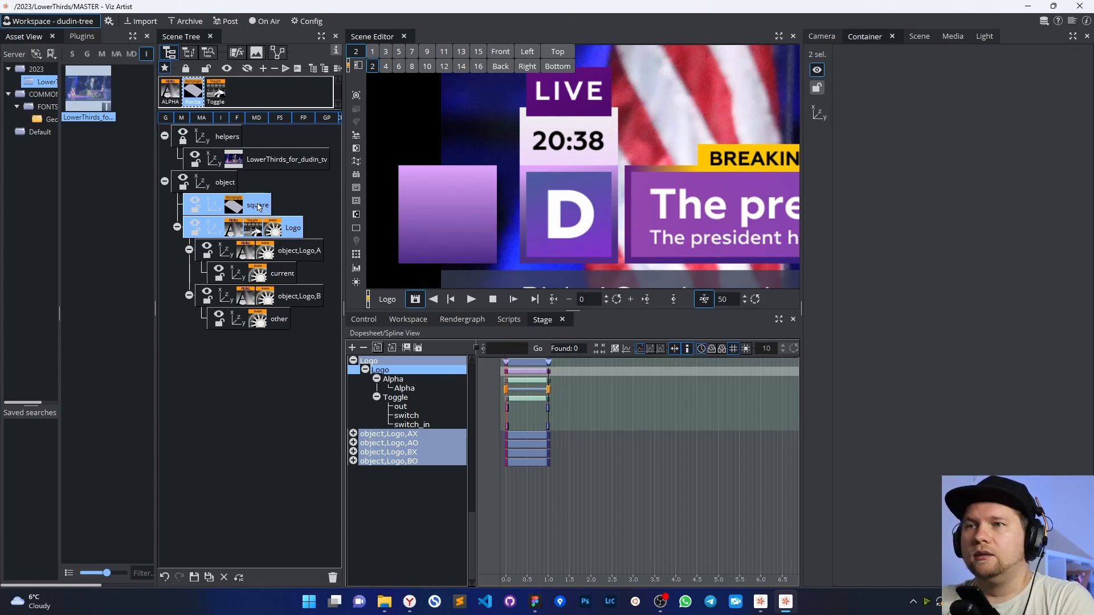
pyautogui.click(313, 71)
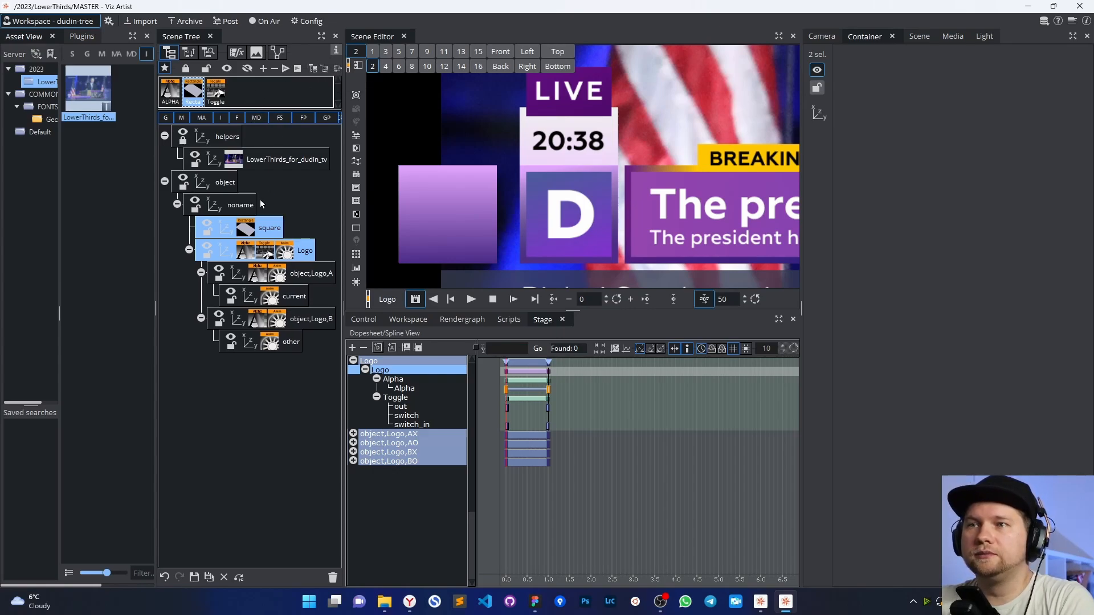
# - Rename the new parent container LogoGroup
pyautogui.doubleClick(242, 205)
pyautogui.write('Logo')
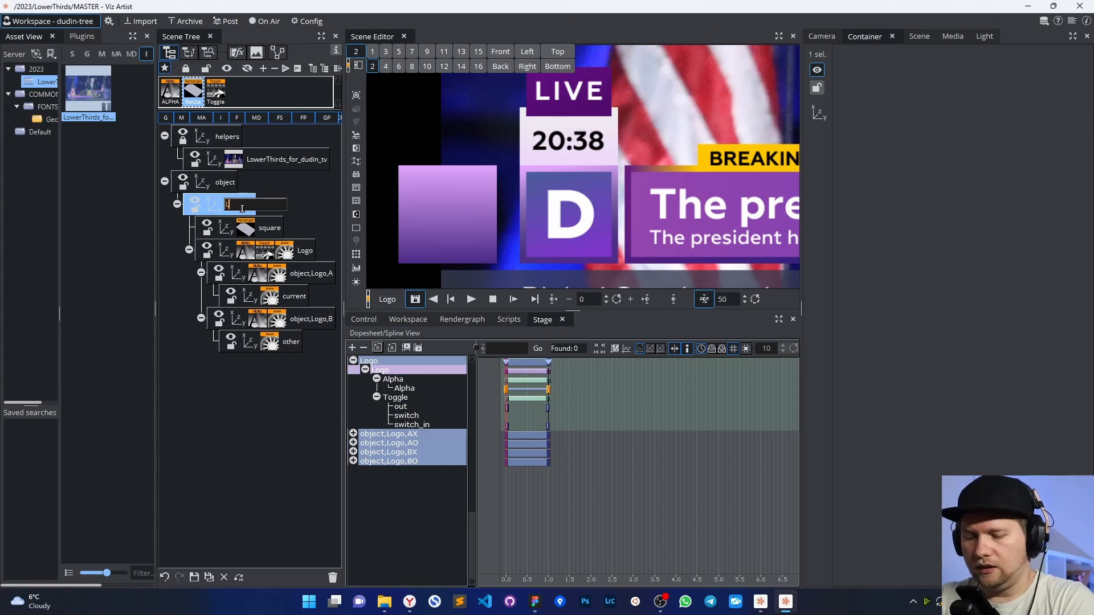
pyautogui.write('G')
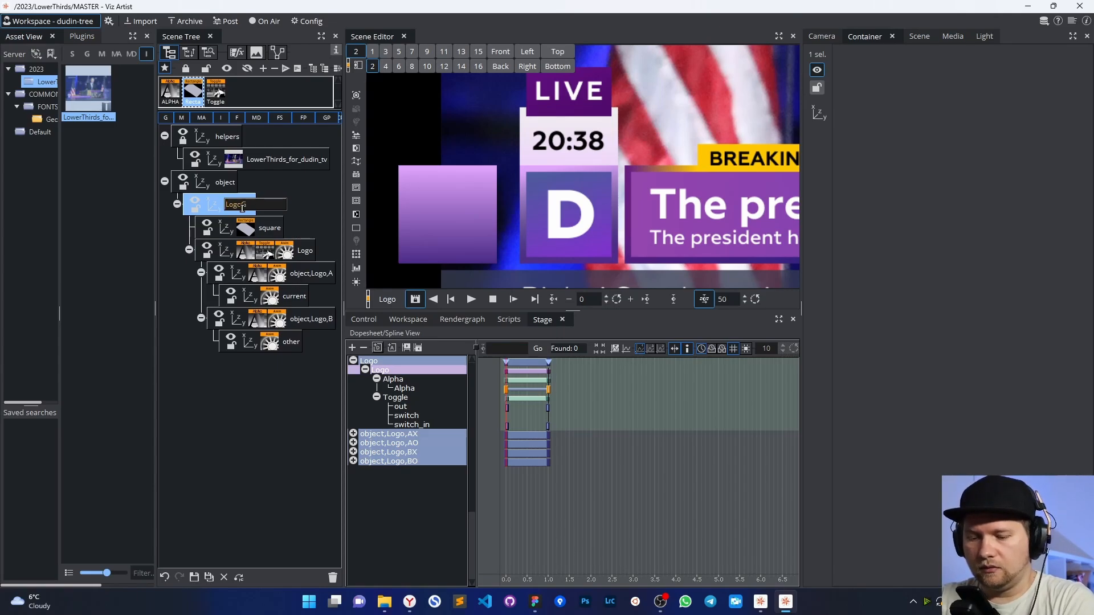
pyautogui.write('roup')
pyautogui.press('Return')
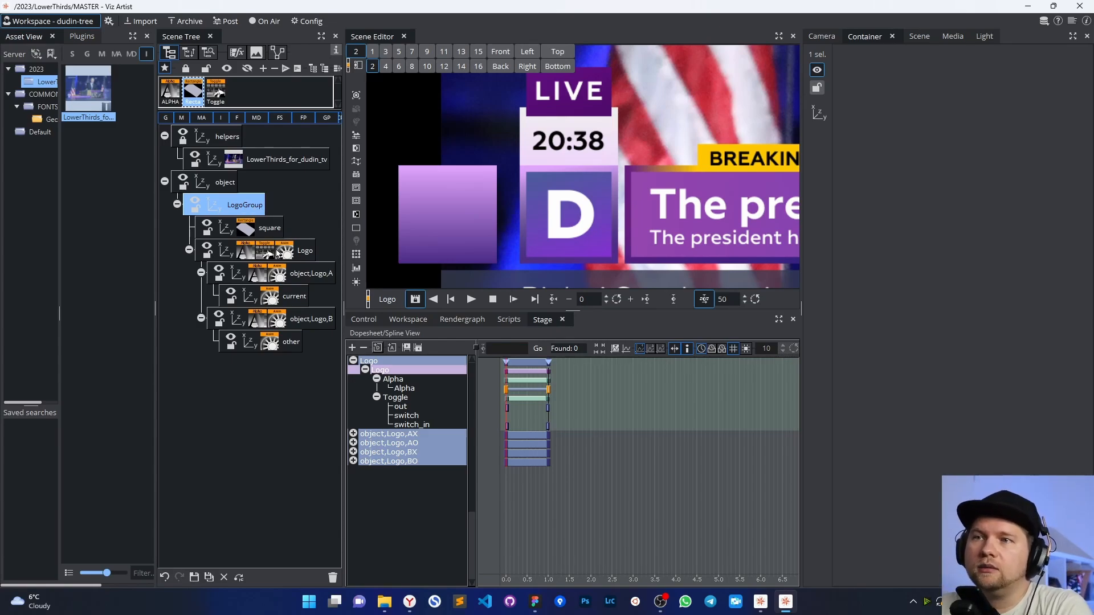
# - Delete the object,Logo,A and object,Logo,B containers with their children, and remove the Toggle plugin from the Logo container
pyautogui.click(304, 252)
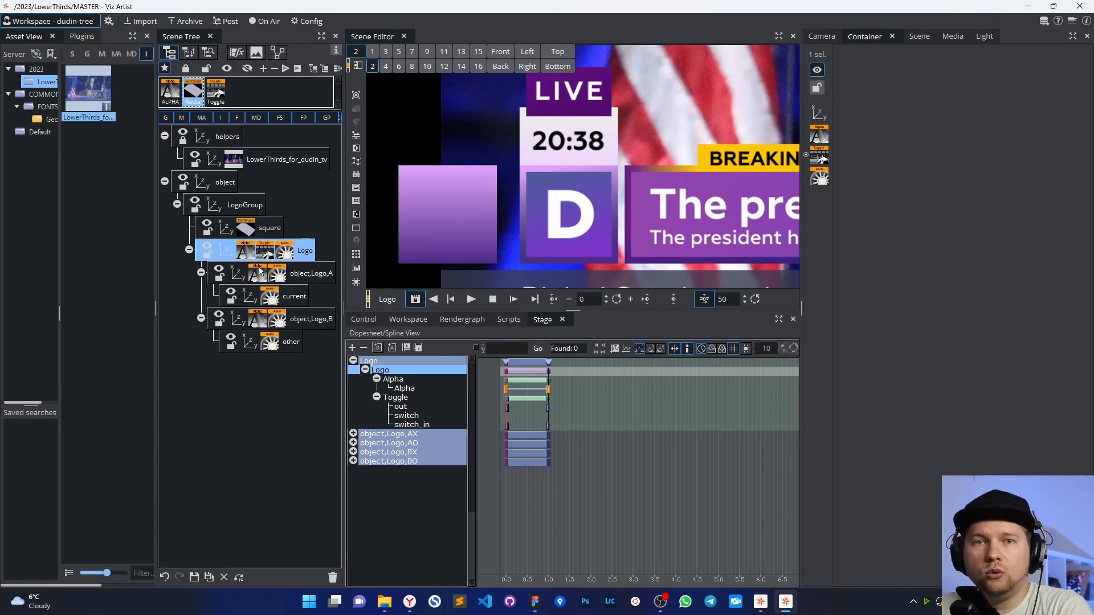
pyautogui.click(290, 275)
pyautogui.keyDown('shift'); pyautogui.click(293, 340); pyautogui.keyUp('shift')
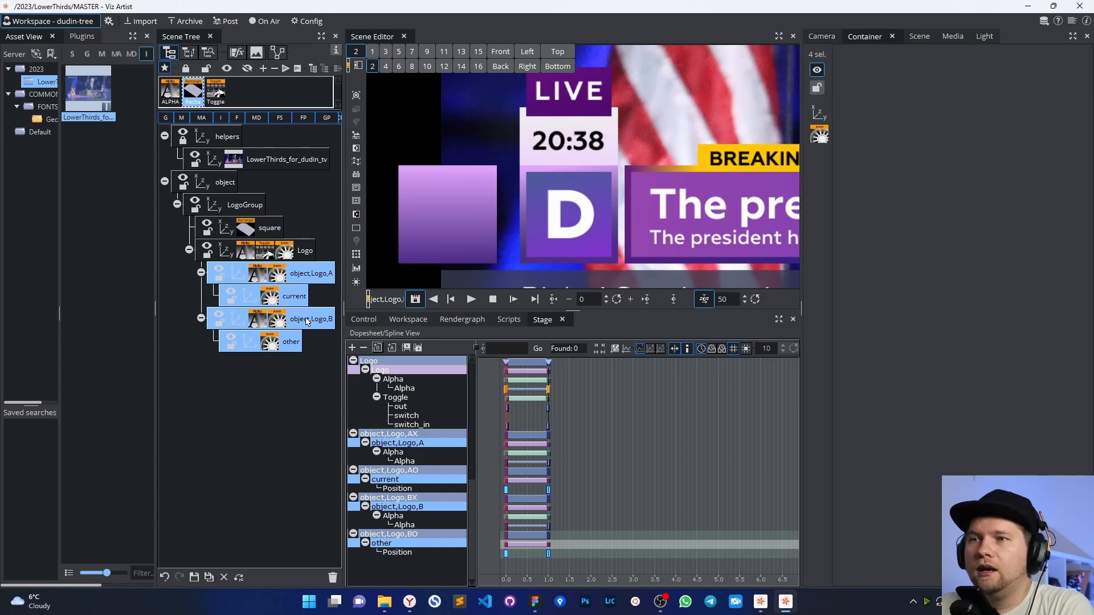
pyautogui.press('Delete')
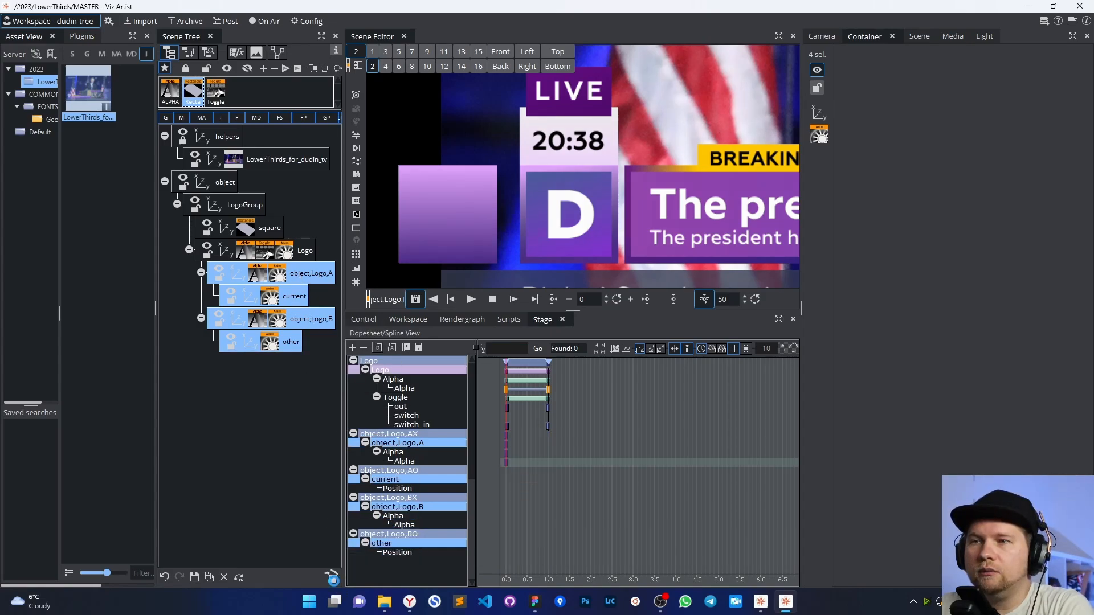
pyautogui.moveTo(269, 257); pyautogui.dragTo(333, 580)
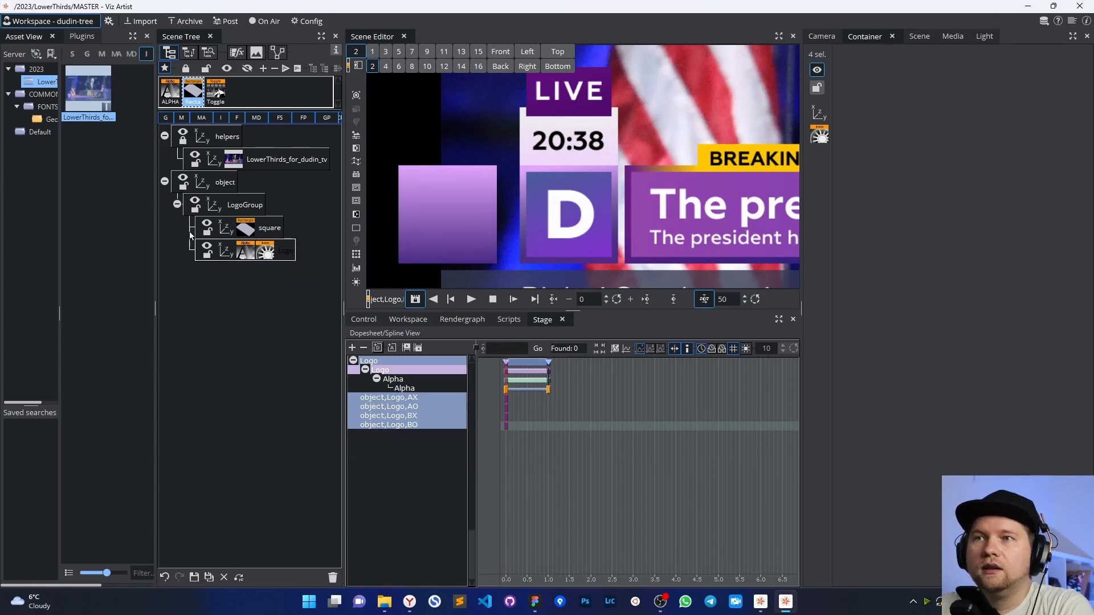
# - Add the Toggle plugin to the Logo container and widen the scene tree enough to read the new container and director names
pyautogui.moveTo(215, 91); pyautogui.dragTo(270, 255)
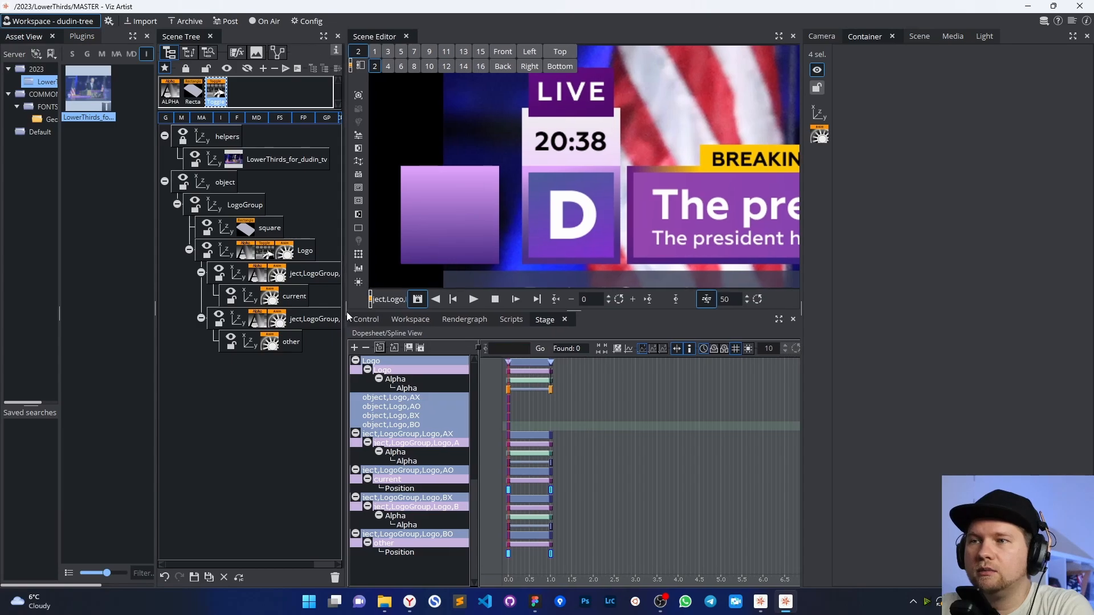
pyautogui.moveTo(346, 312); pyautogui.dragTo(381, 313)
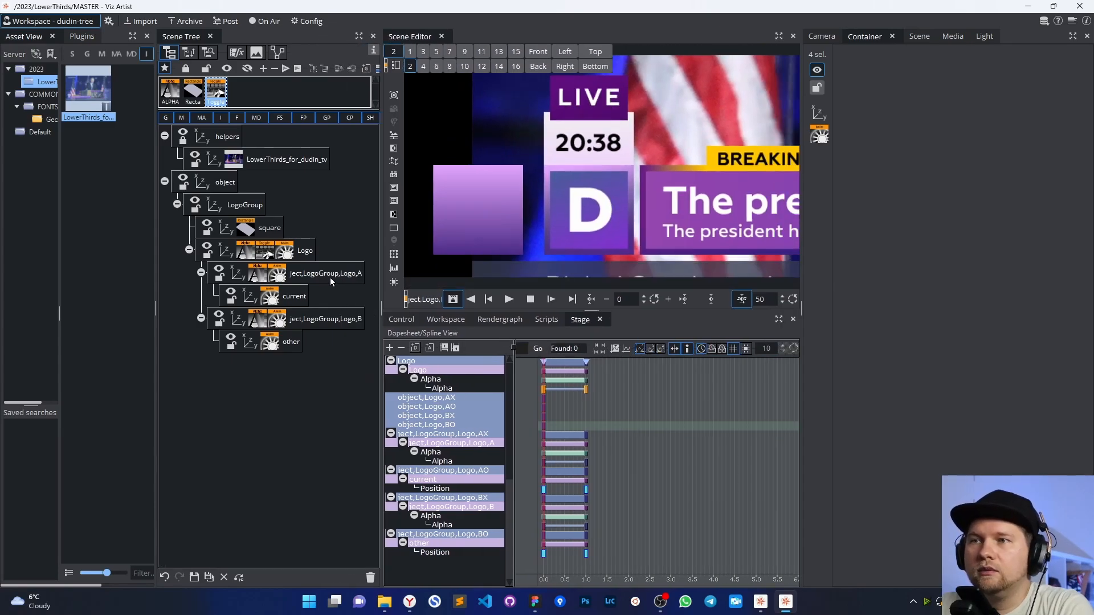
pyautogui.click(438, 436)
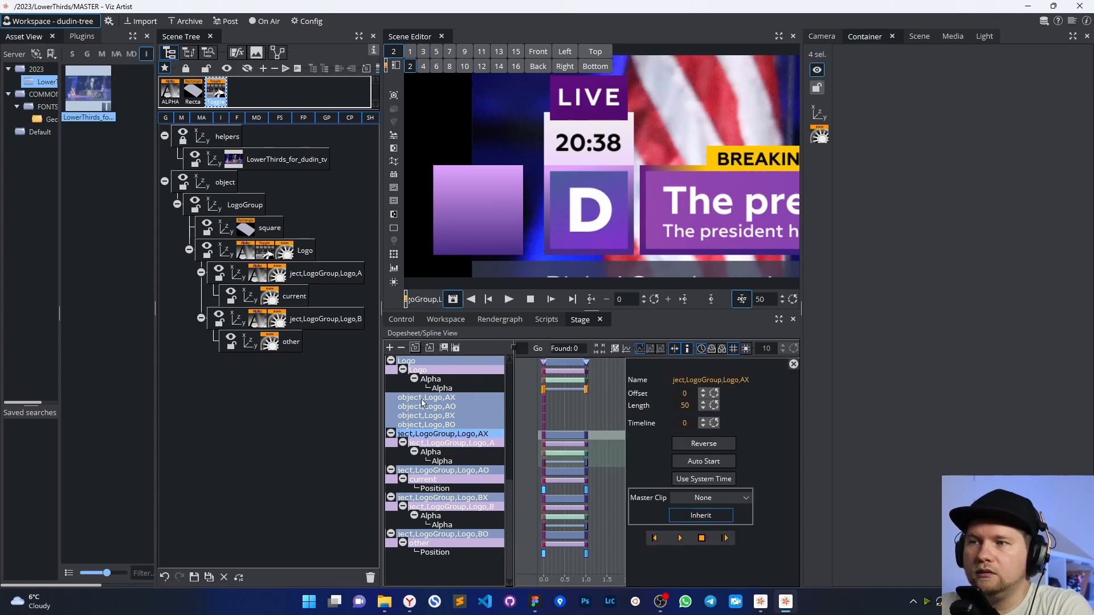
# - Examine the names of Toggle's A and B containers against their parent containers object, LogoGroup and Logo
pyautogui.click(308, 274)
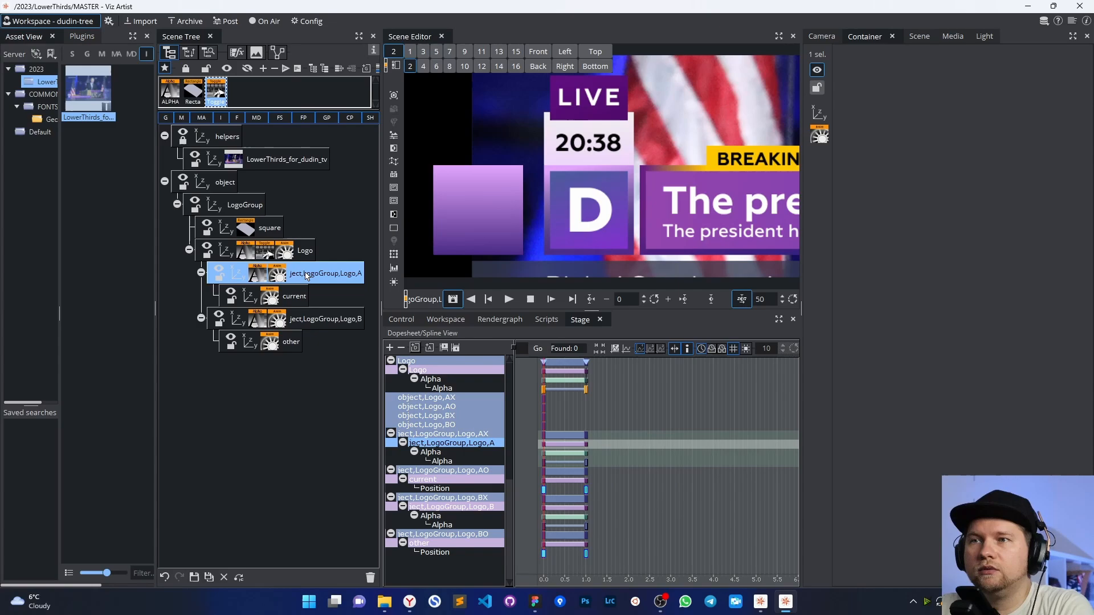
pyautogui.keyDown('ctrl'); pyautogui.click(303, 323); pyautogui.keyUp('ctrl')
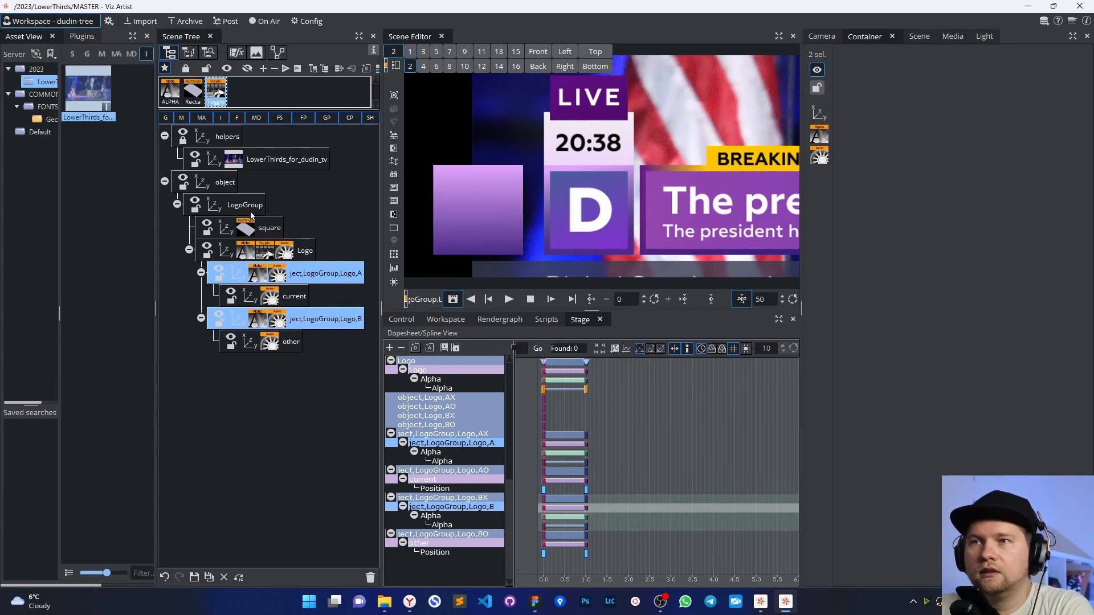
pyautogui.click(226, 183)
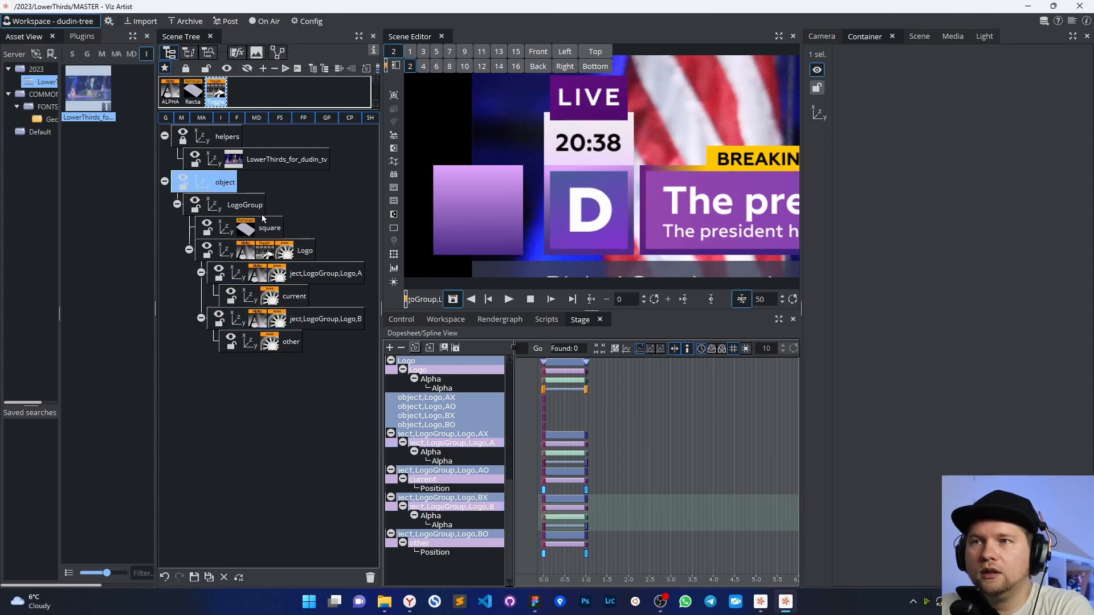
pyautogui.click(303, 254)
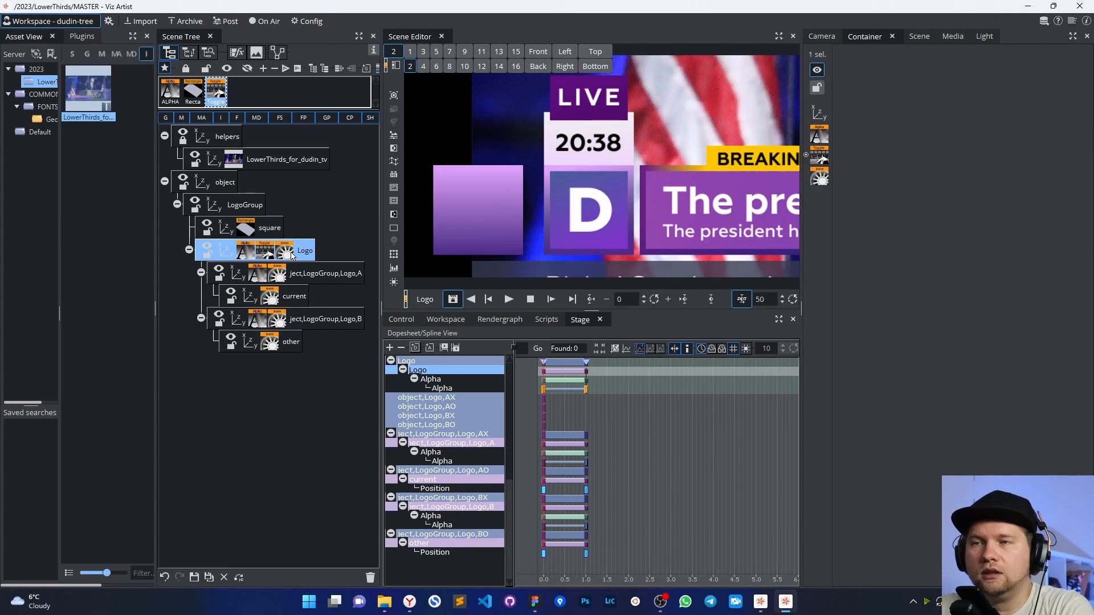
pyautogui.click(300, 277)
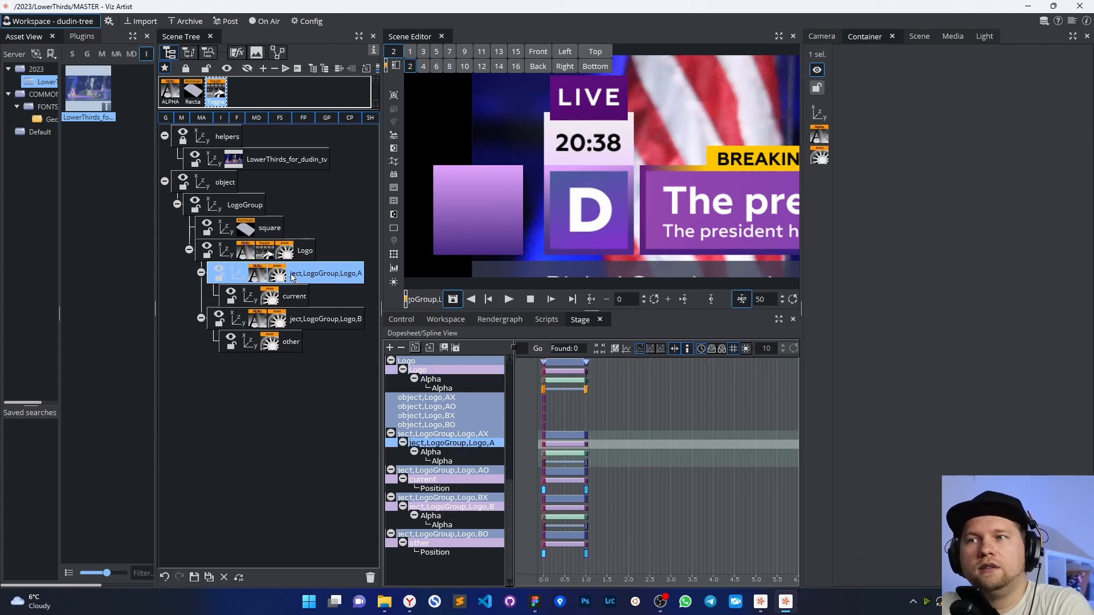
pyautogui.click(293, 278)
pyautogui.moveTo(317, 275); pyautogui.dragTo(276, 276)
pyautogui.click(338, 277)
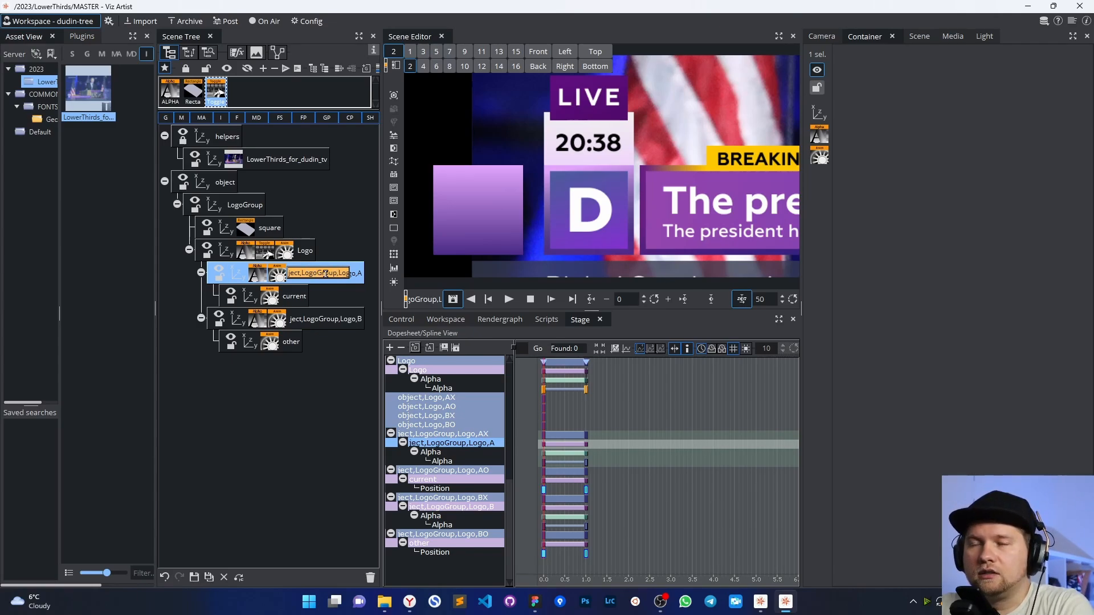
pyautogui.click(296, 276)
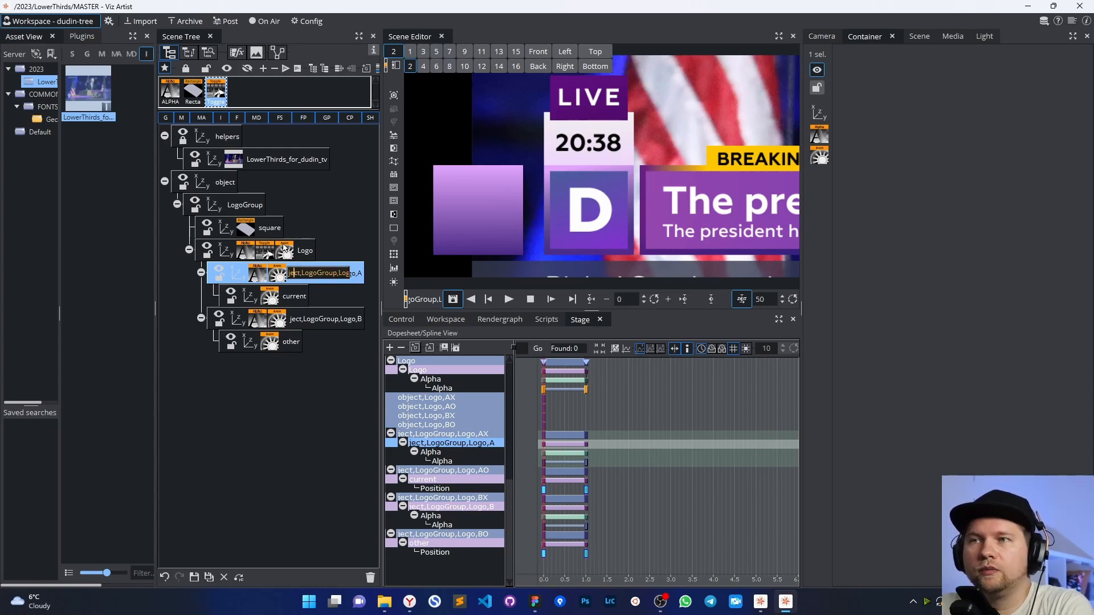
pyautogui.click(251, 207)
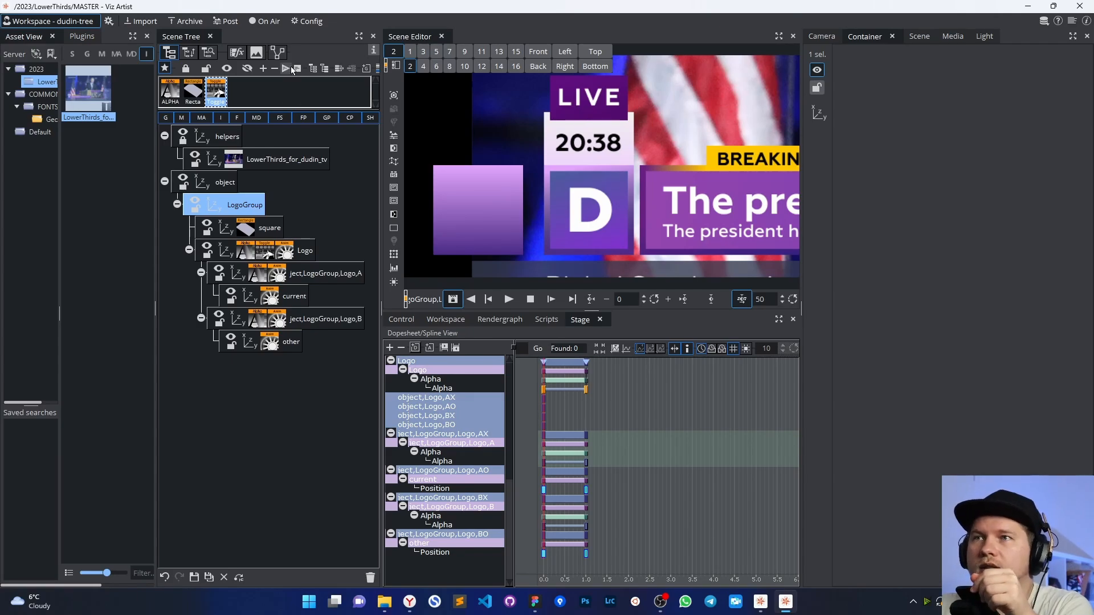
# - Add an empty container named asdfas under object, duplicate it and name the copy ghrhahdsggd
pyautogui.moveTo(366, 69); pyautogui.dragTo(275, 182)
pyautogui.doubleClick(238, 208)
pyautogui.write('asdfas')
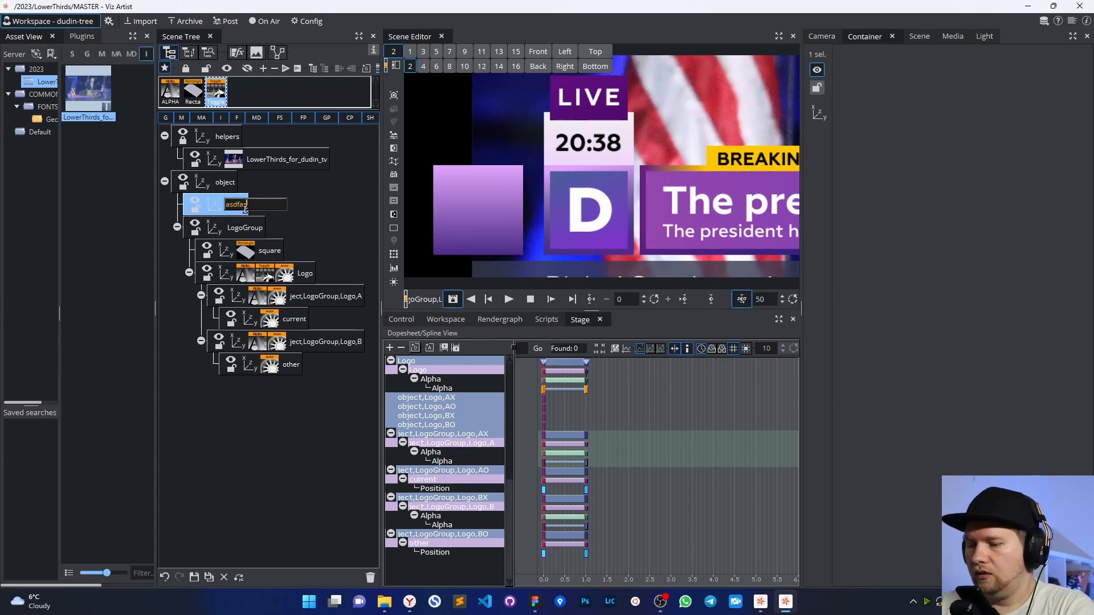
pyautogui.press('Return')
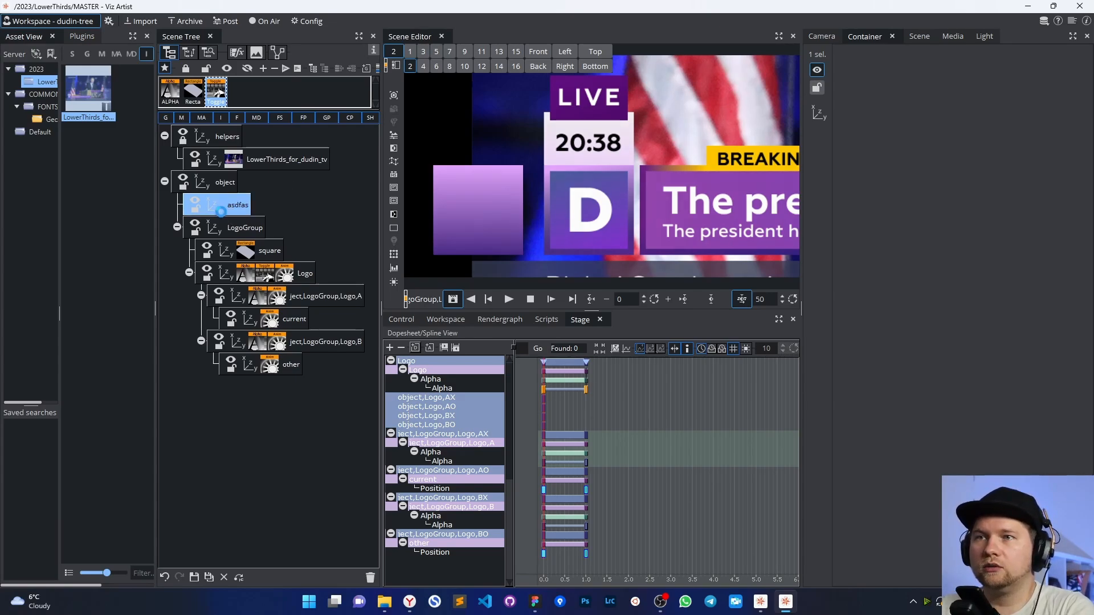
pyautogui.keyDown('ctrl'); pyautogui.moveTo(221, 212); pyautogui.dragTo(228, 214); pyautogui.keyUp('ctrl')
pyautogui.doubleClick(242, 233)
pyautogui.write('ghrhahdsggd')
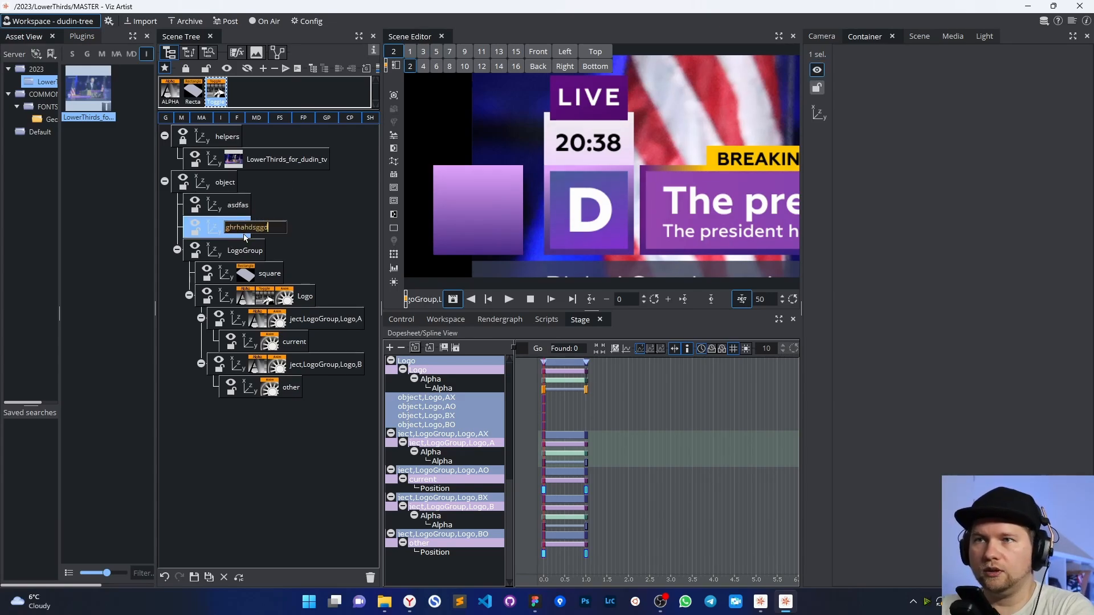
pyautogui.press('Return')
# - Move LogoGroup to be the first child of object and delete the asdfas and ghrhahdsggd containers
pyautogui.moveTo(251, 254); pyautogui.dragTo(237, 182)
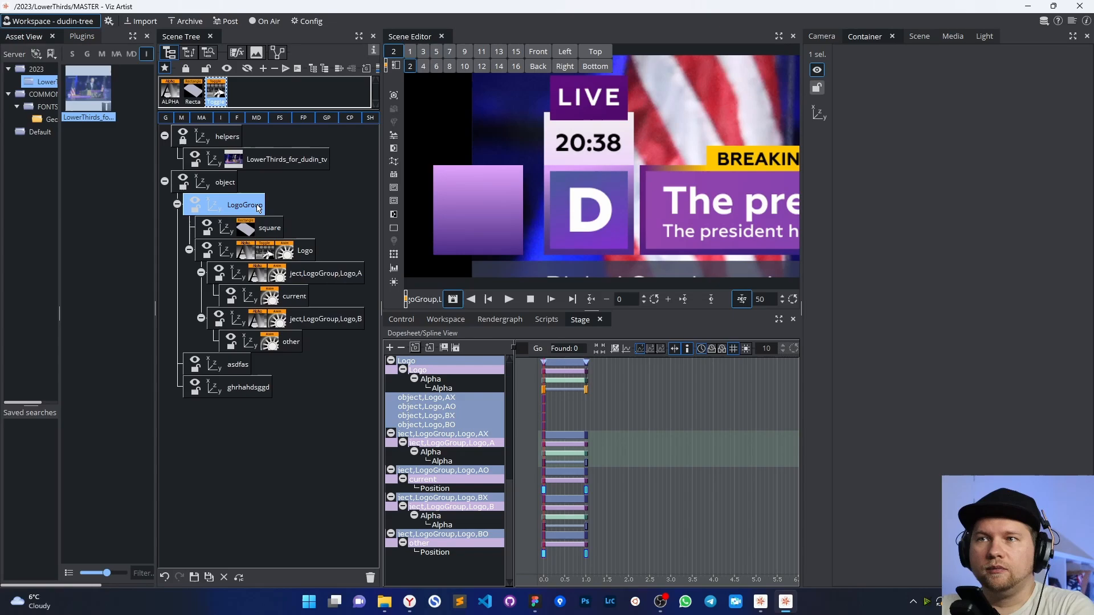
pyautogui.click(242, 379)
pyautogui.keyDown('ctrl'); pyautogui.click(239, 368); pyautogui.keyUp('ctrl')
pyautogui.moveTo(243, 385); pyautogui.dragTo(370, 578)
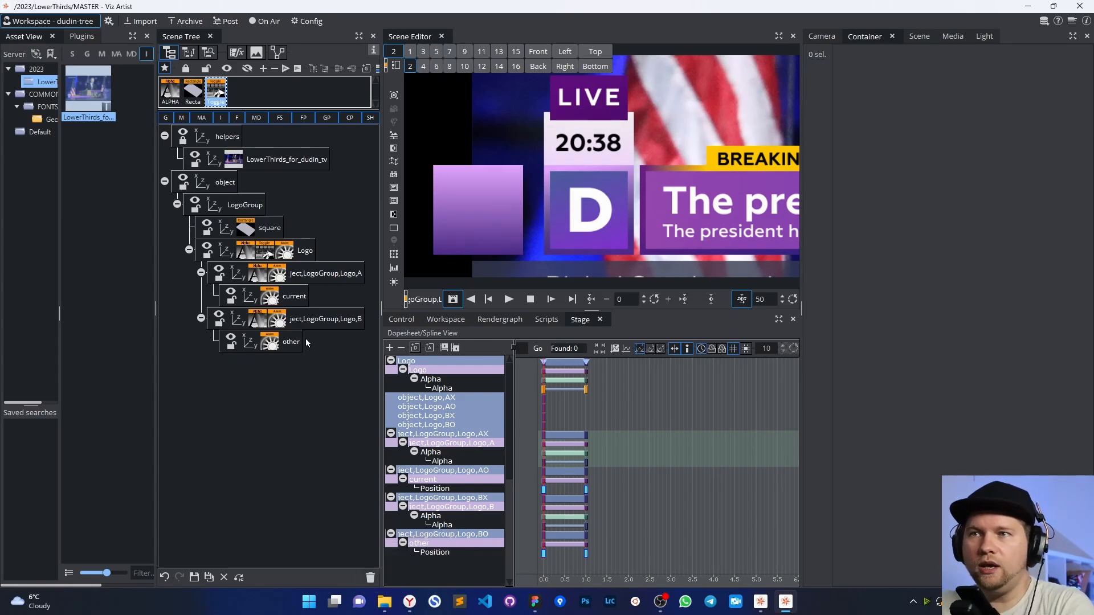
# - Examine how the name of Toggle's A container is composed from the names of its parent containers
pyautogui.click(249, 206)
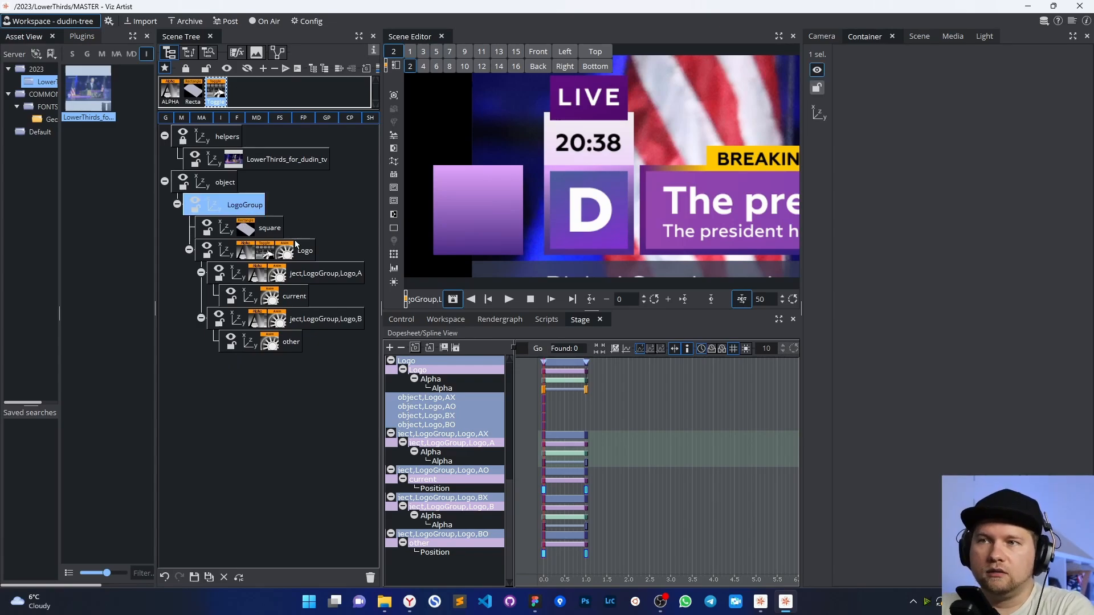
pyautogui.doubleClick(241, 209)
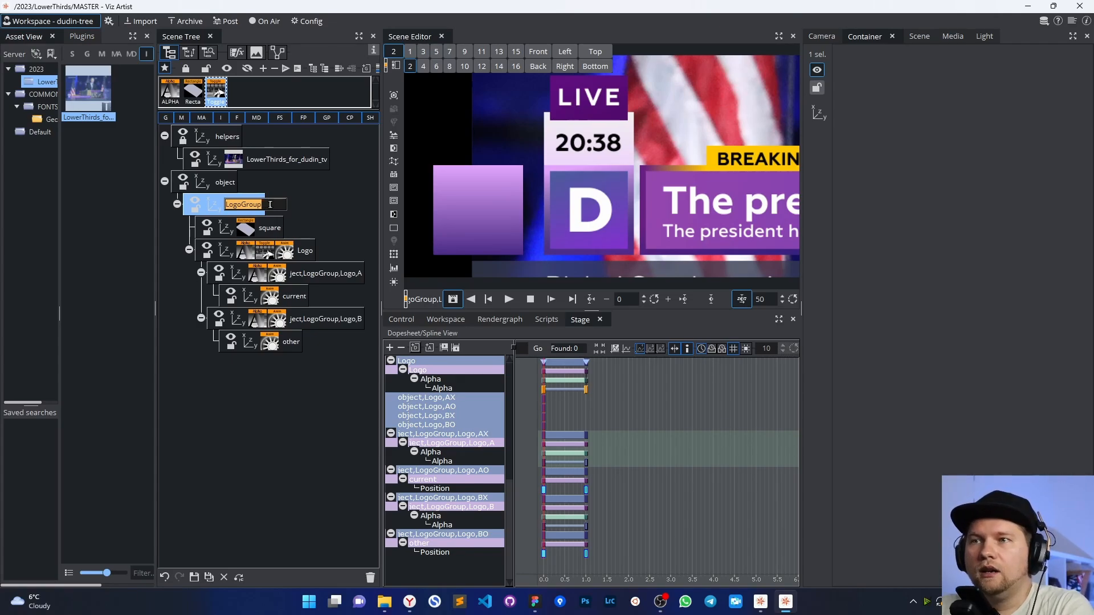
pyautogui.doubleClick(308, 275)
pyautogui.click(302, 274)
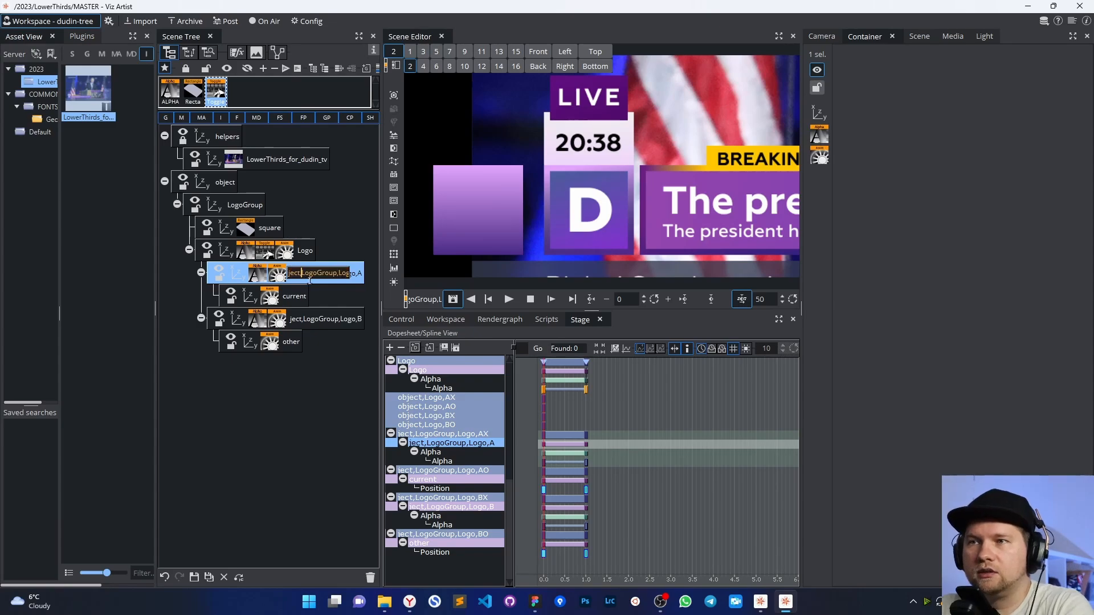
pyautogui.click(313, 273)
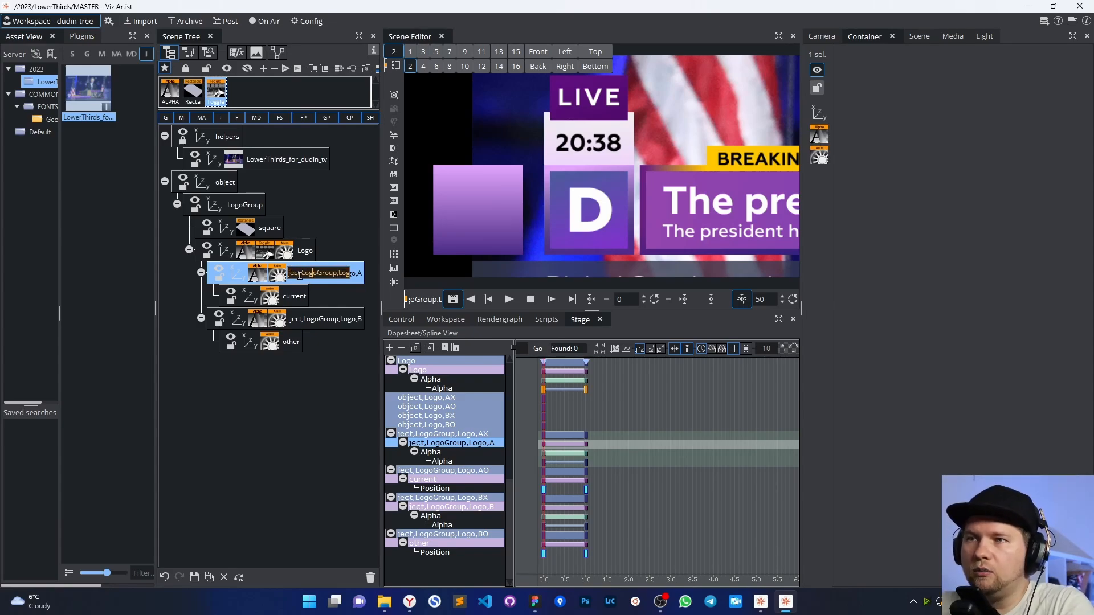
pyautogui.moveTo(301, 274); pyautogui.dragTo(295, 275)
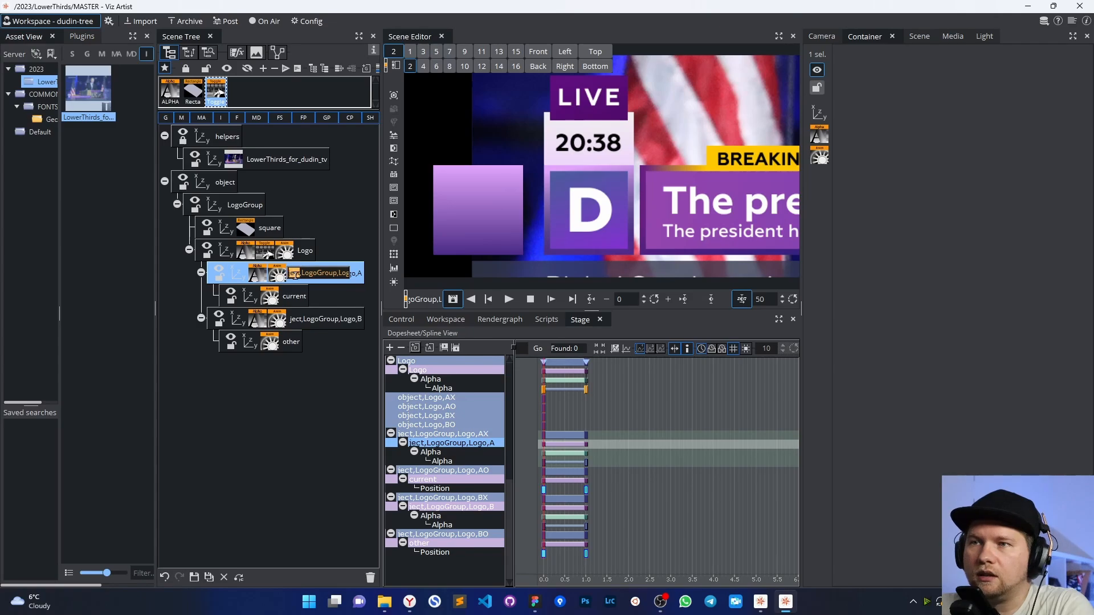
pyautogui.click(298, 274)
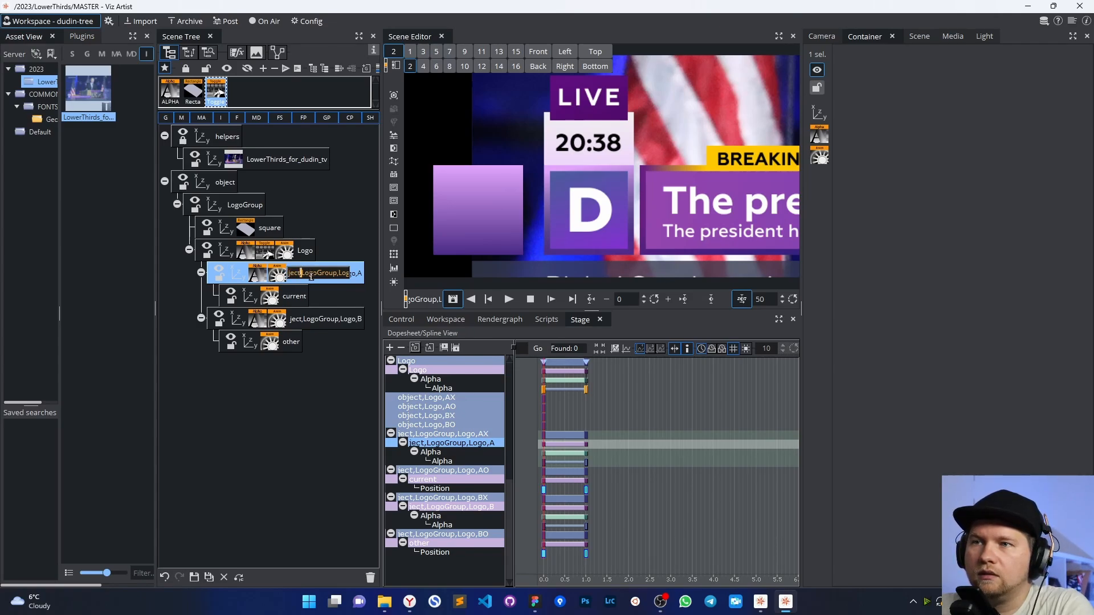
pyautogui.moveTo(302, 274); pyautogui.dragTo(336, 274)
pyautogui.click(312, 275)
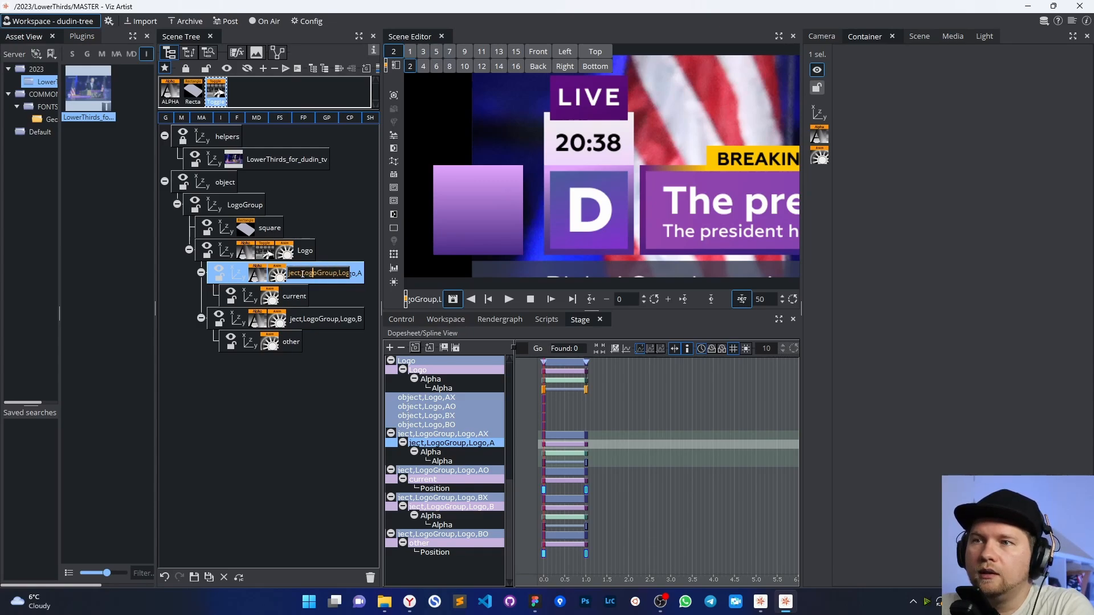
pyautogui.click(300, 274)
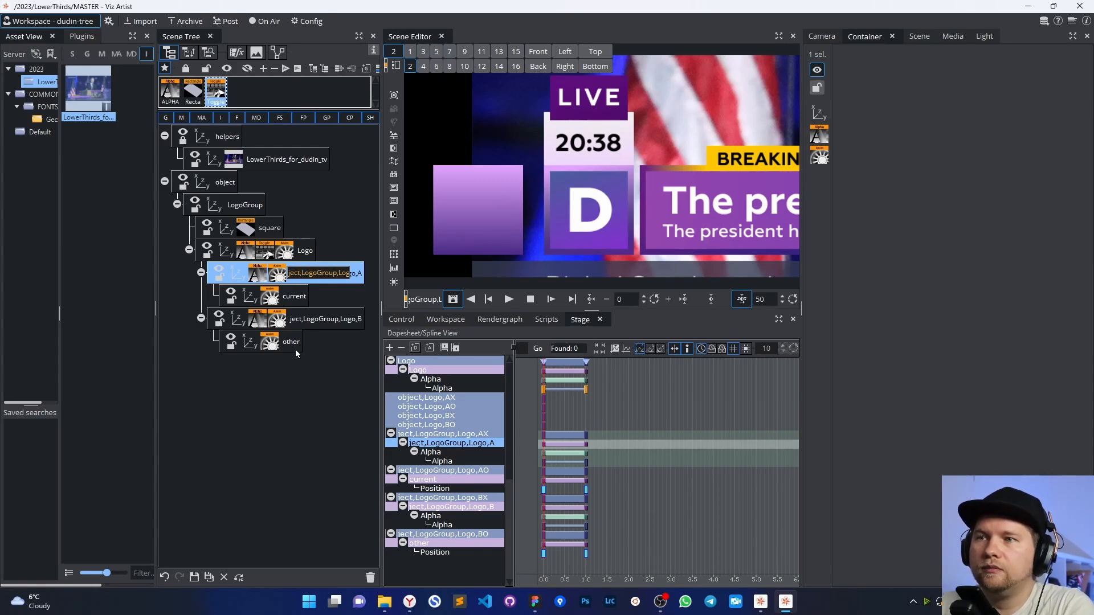
pyautogui.hotkey('shift', 'Left')
pyautogui.hotkey('shift', 'Left')
pyautogui.hotkey('shift', 'Left')
pyautogui.hotkey('shift', 'Left')
pyautogui.hotkey('shift', 'Left')
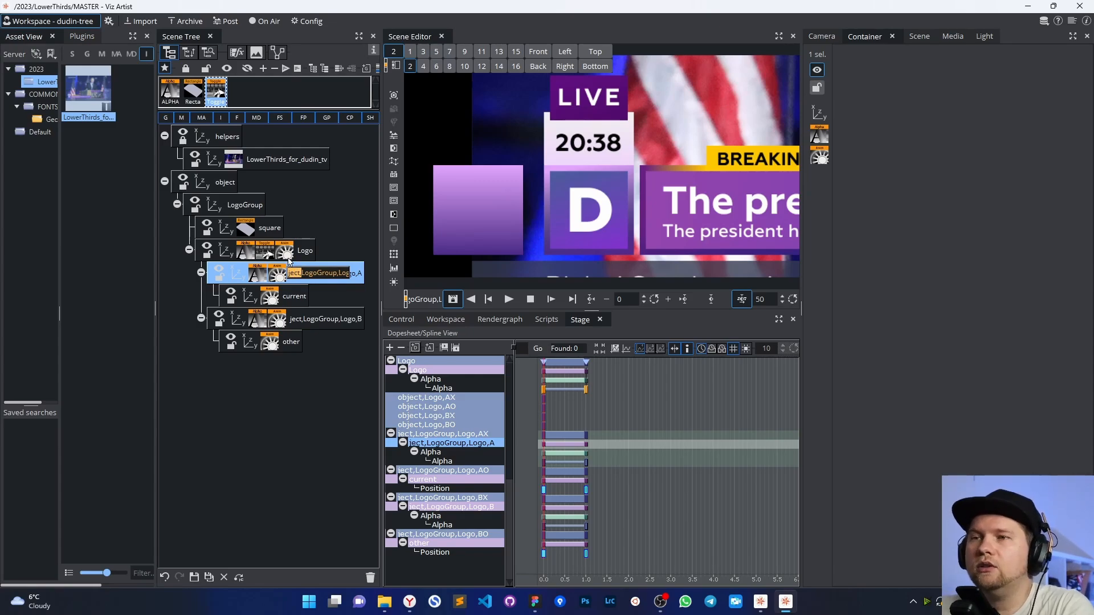
# - Rename the LogoGroup container as LogoGroup-----
pyautogui.doubleClick(255, 205)
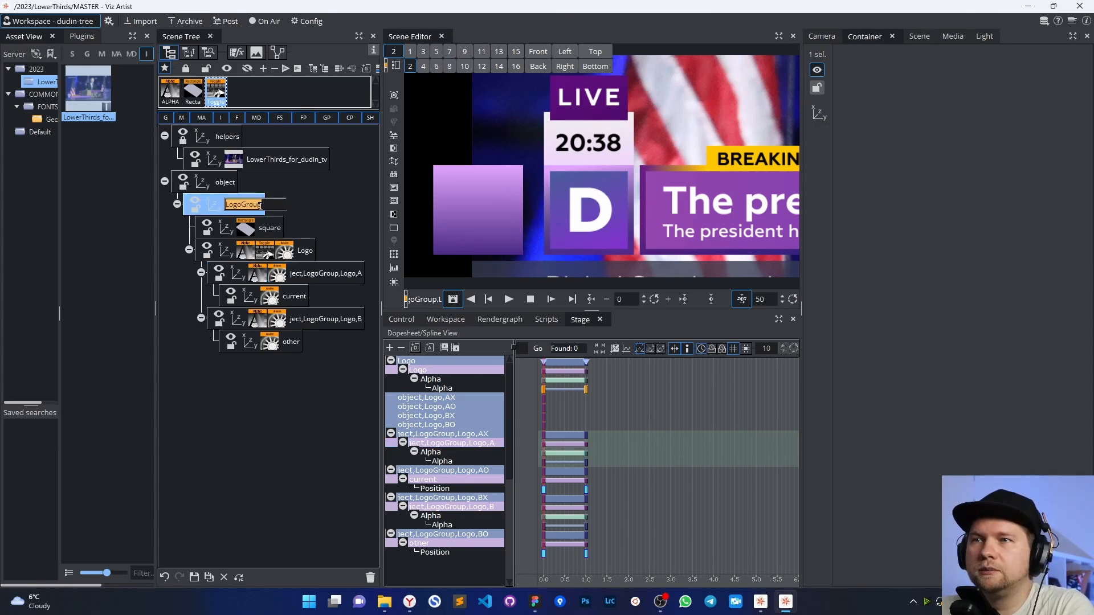
pyautogui.click(261, 206)
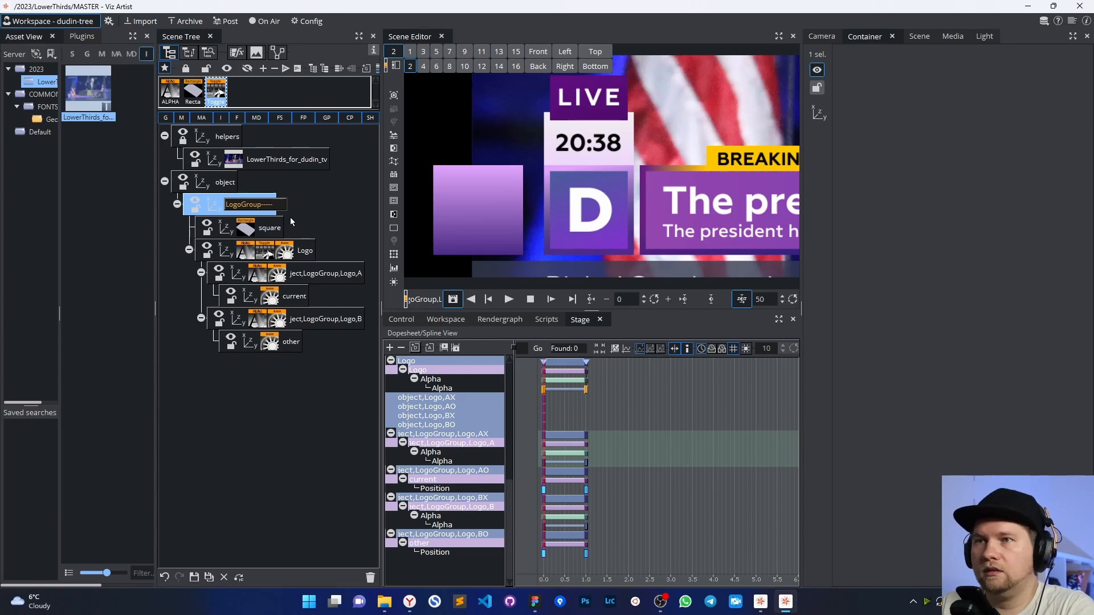
pyautogui.press('Return')
# - Delete Toggle's A and B containers with their children, and remove the Toggle plugin from the Logo container
pyautogui.click(296, 273)
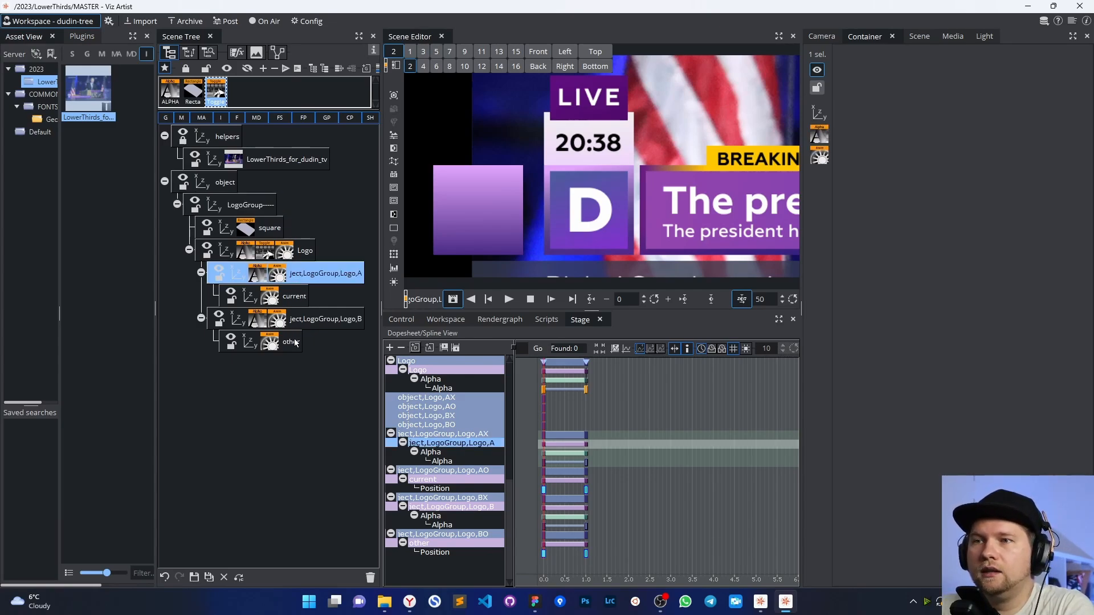
pyautogui.keyDown('shift'); pyautogui.click(296, 341); pyautogui.keyUp('shift')
pyautogui.click(368, 577)
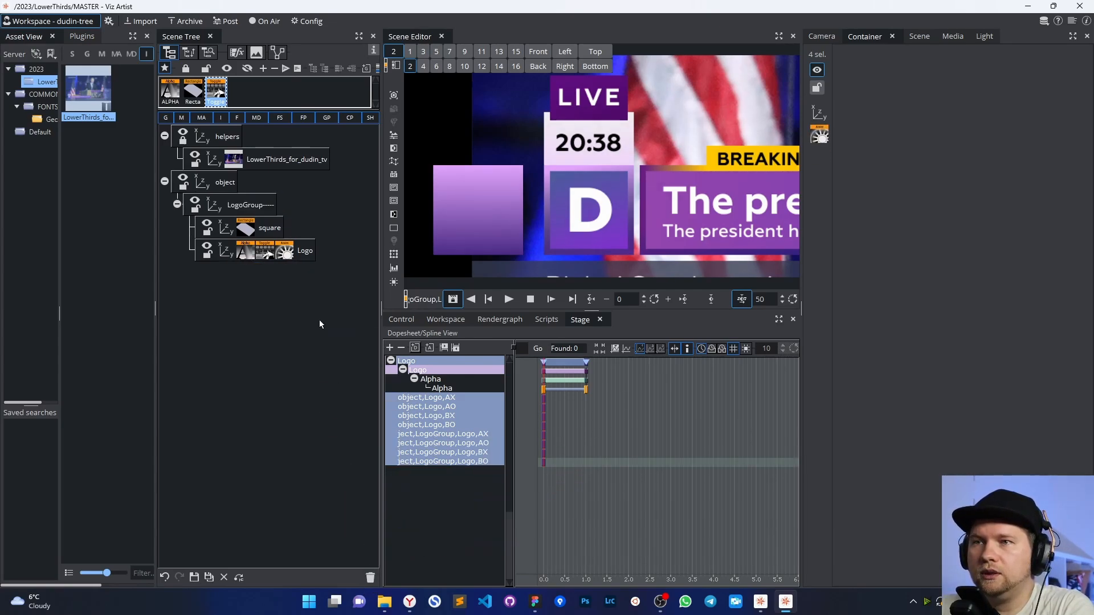
pyautogui.moveTo(268, 255); pyautogui.dragTo(370, 577)
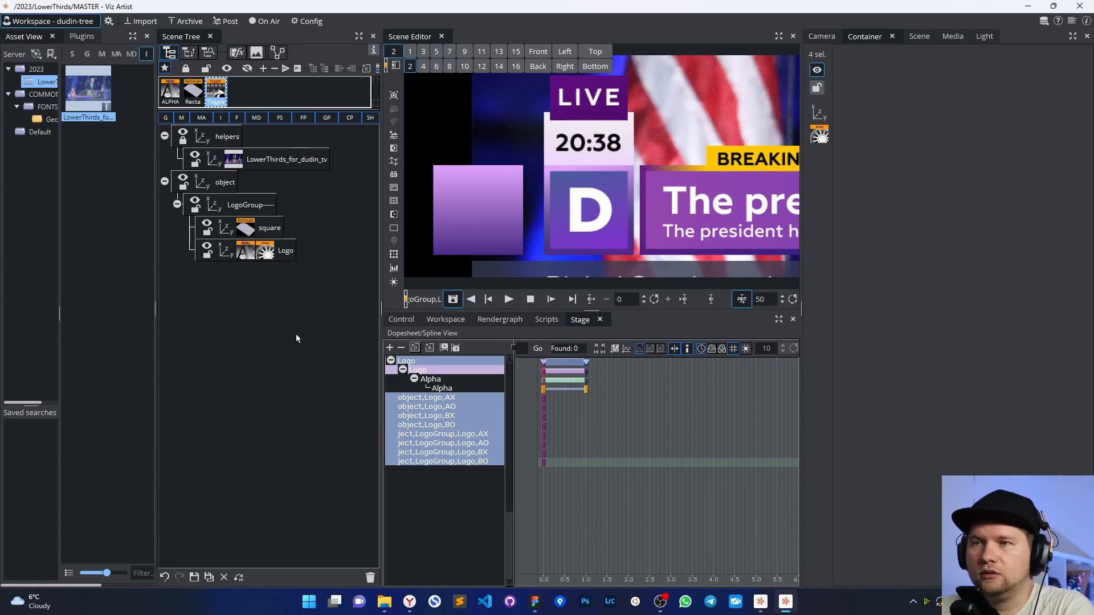
# - Reapply the Toggle plugin to the Logo container and check the generated container and director names against the renamed group
pyautogui.moveTo(226, 95); pyautogui.dragTo(281, 257)
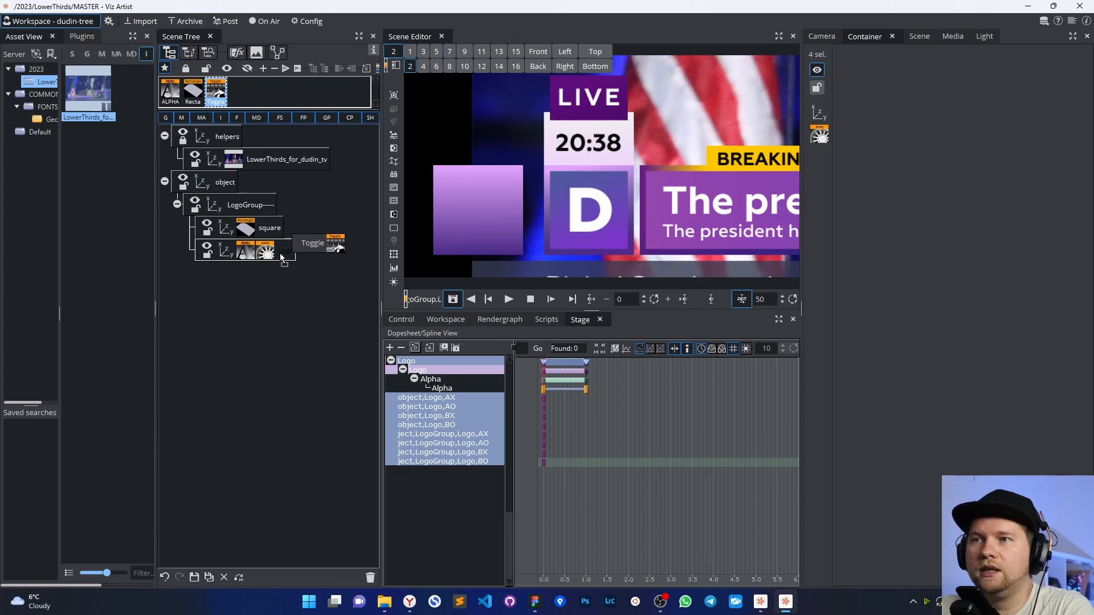
pyautogui.doubleClick(438, 470)
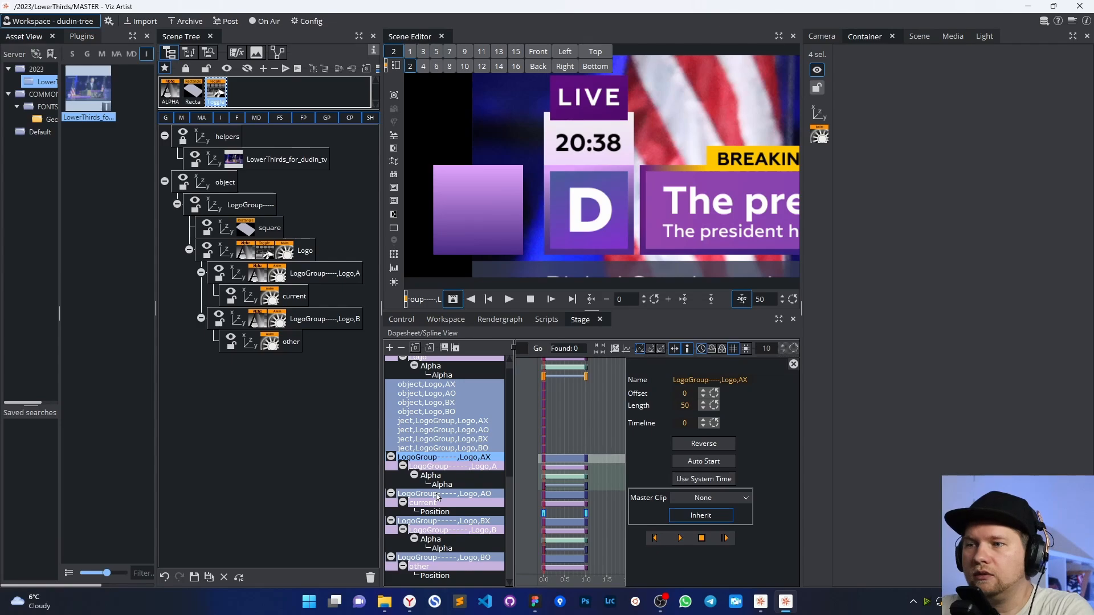
pyautogui.click(317, 320)
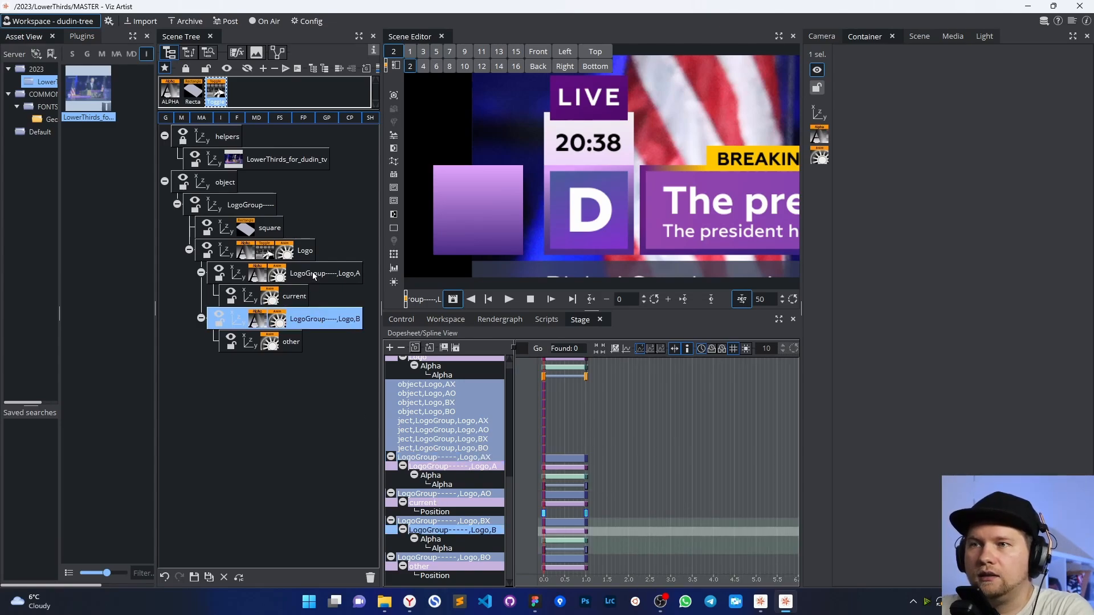
pyautogui.keyDown('ctrl'); pyautogui.click(314, 275); pyautogui.keyUp('ctrl')
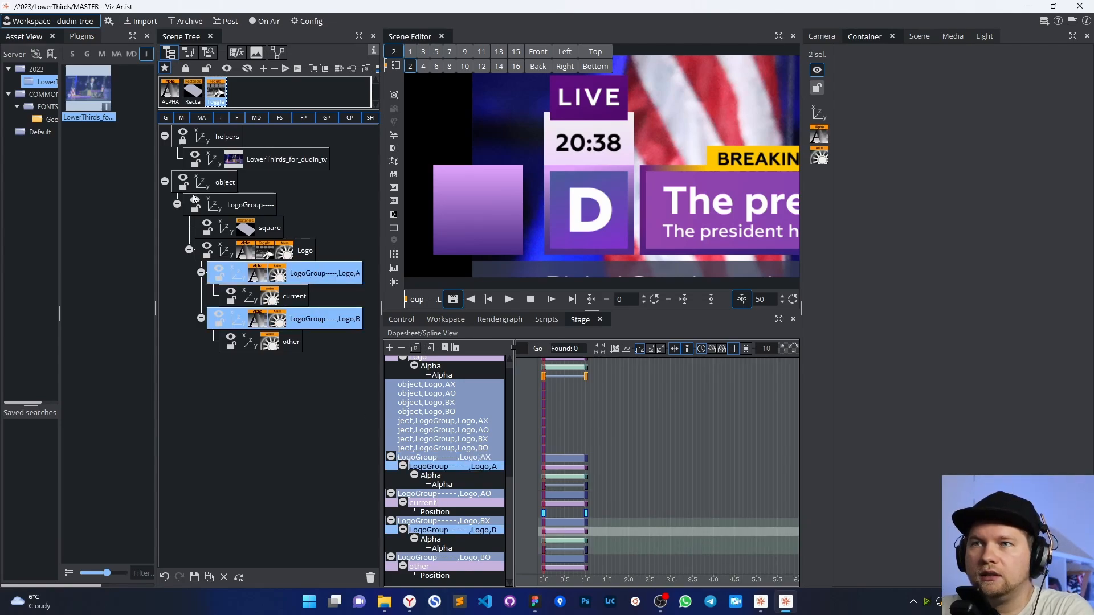
pyautogui.click(238, 205)
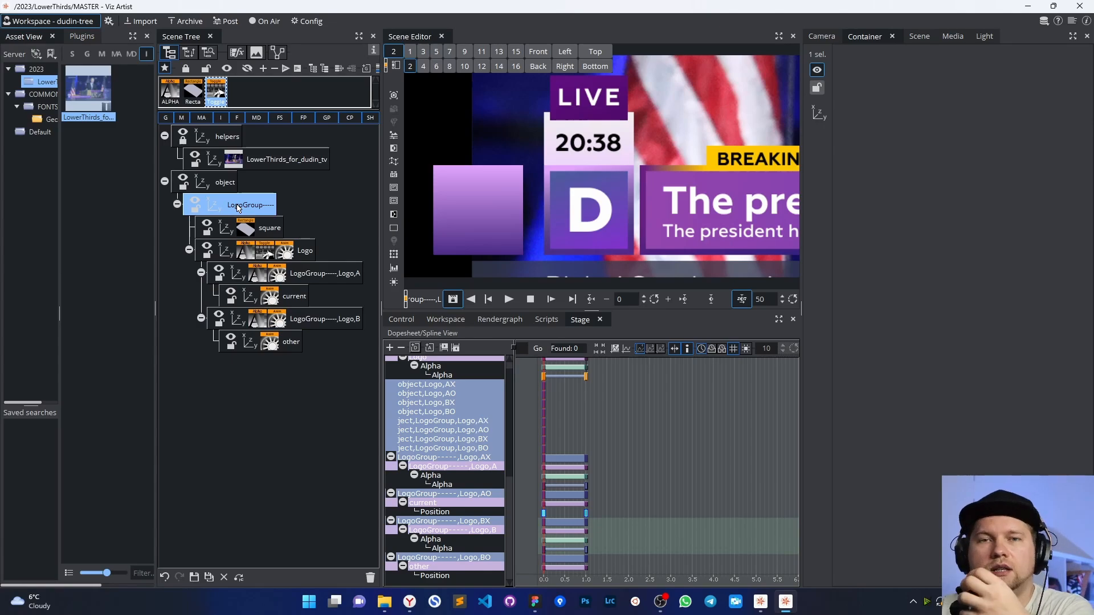
pyautogui.moveTo(238, 208); pyautogui.dragTo(252, 188)
pyautogui.click(224, 183)
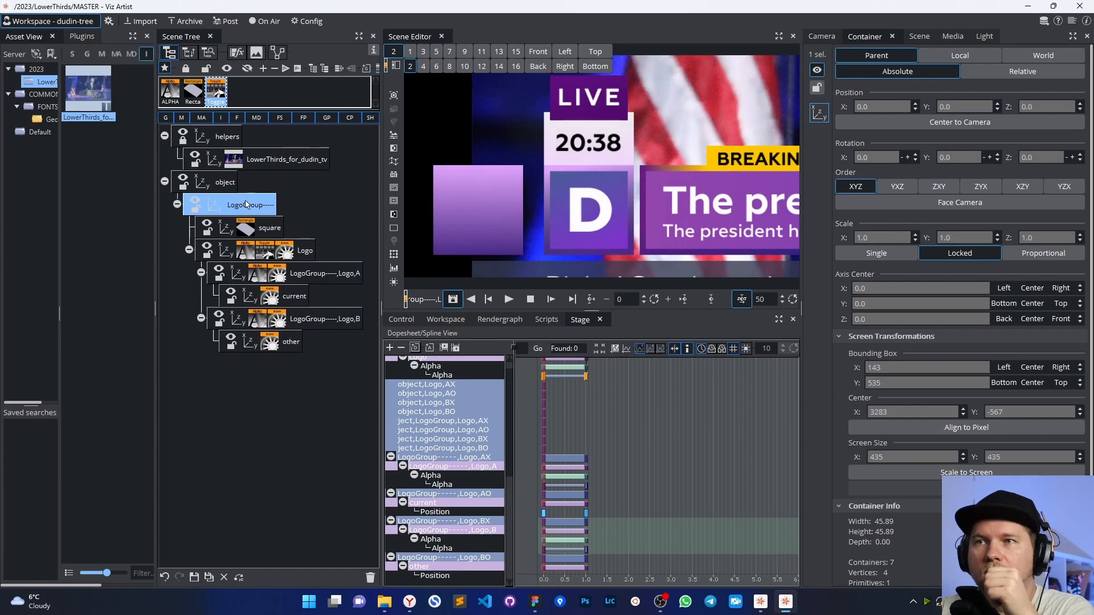
pyautogui.click(314, 276)
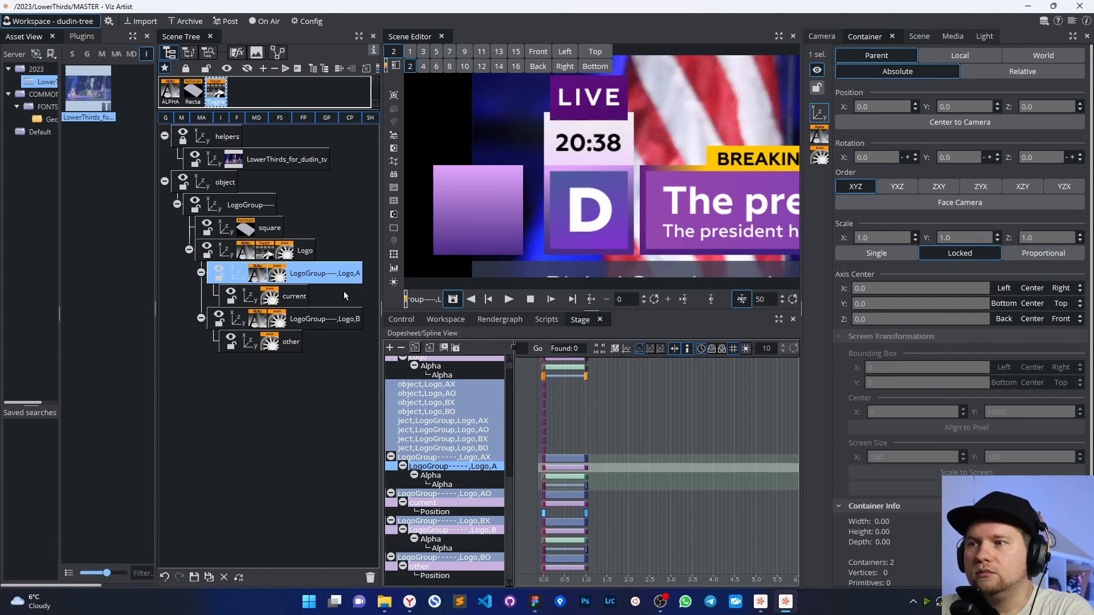
# - Delete the eight leftover empty directors whose names begin with object,Logo and object,LogoGroup,Logo from the Stage
pyautogui.moveTo(508, 443)
pyautogui.mouseDown()
pyautogui.moveTo(511, 501)
pyautogui.moveTo(508, 439)
pyautogui.mouseUp()
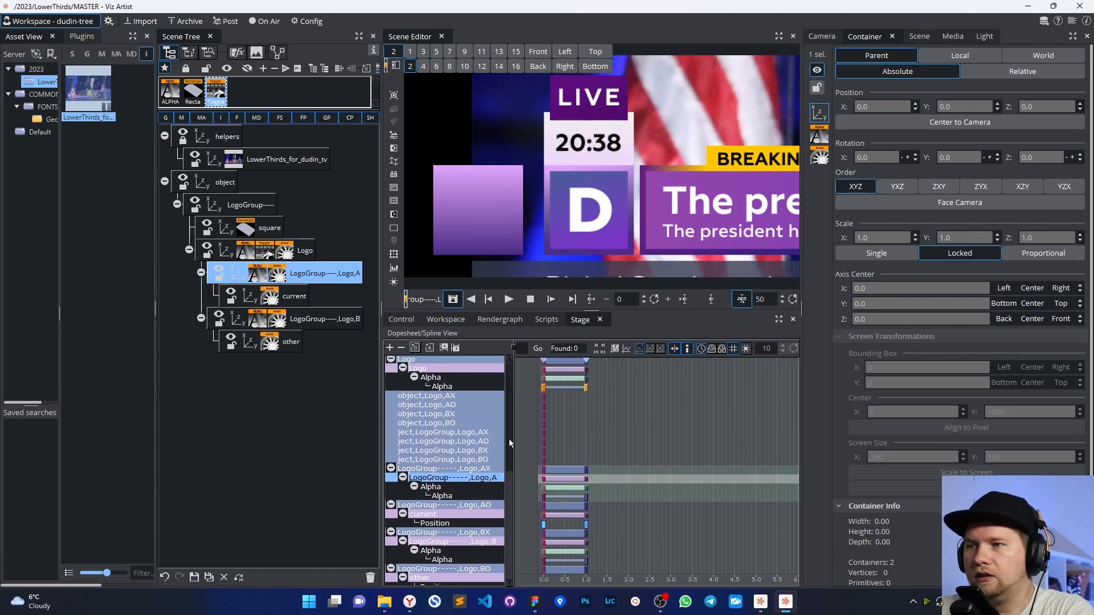
pyautogui.click(462, 460)
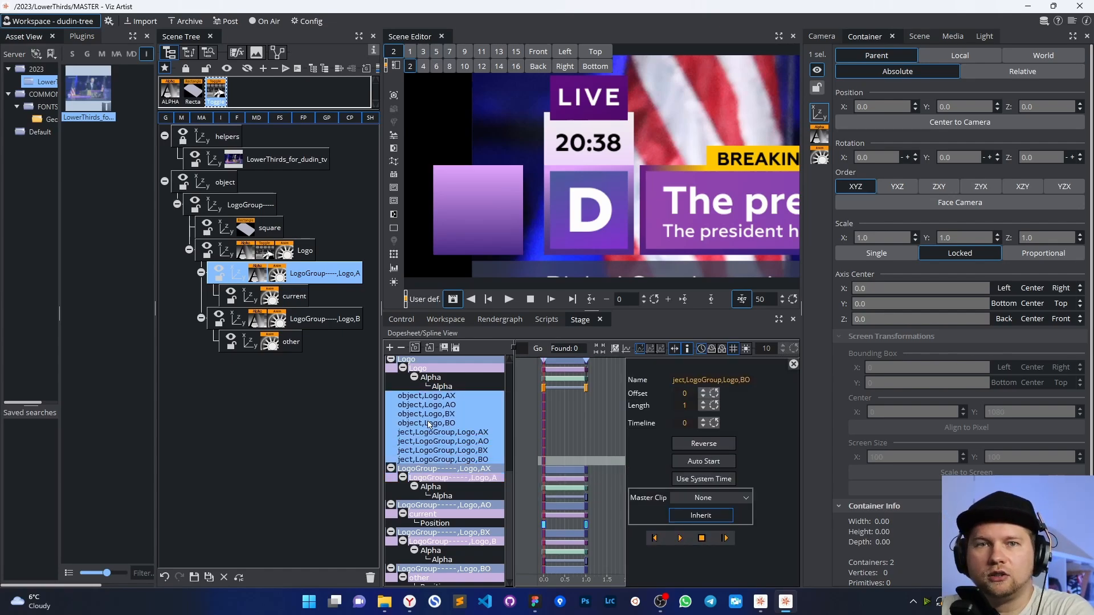
pyautogui.moveTo(429, 424); pyautogui.dragTo(370, 577)
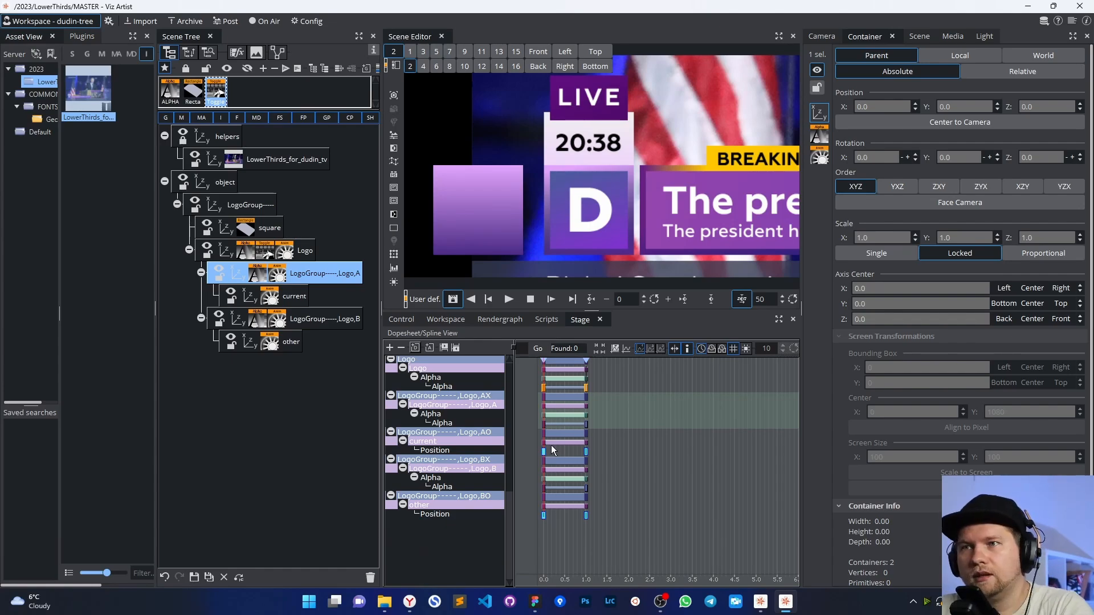
# - Duplicate the square container within the logo group as square-inside and offset it to about X -328.7, Y -119.6
pyautogui.moveTo(264, 229); pyautogui.dragTo(267, 251)
pyautogui.click(268, 250)
pyautogui.click(268, 251)
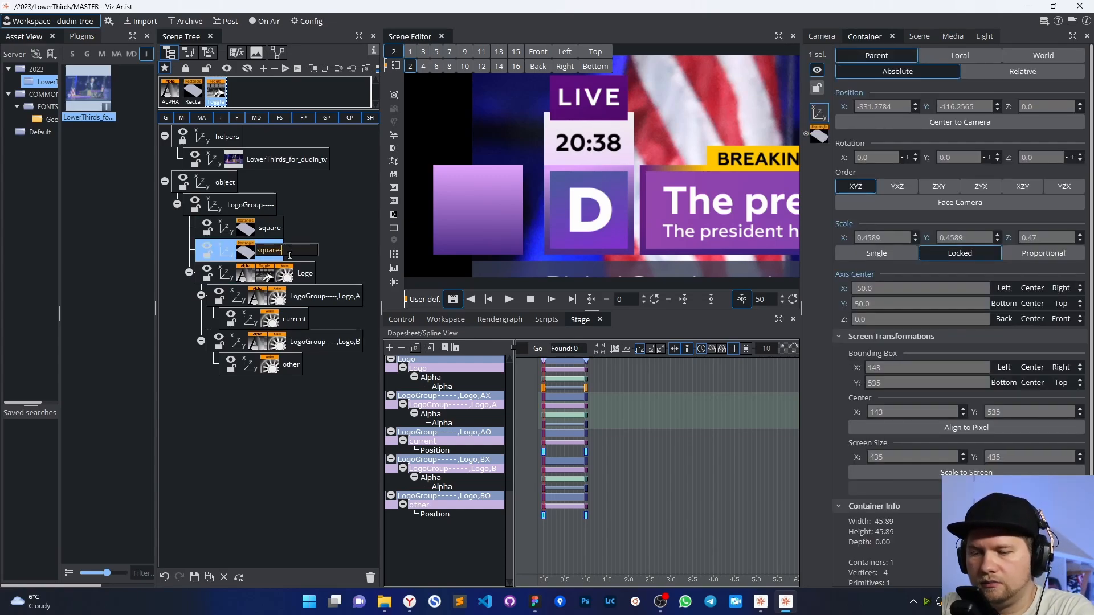
pyautogui.write('-inside')
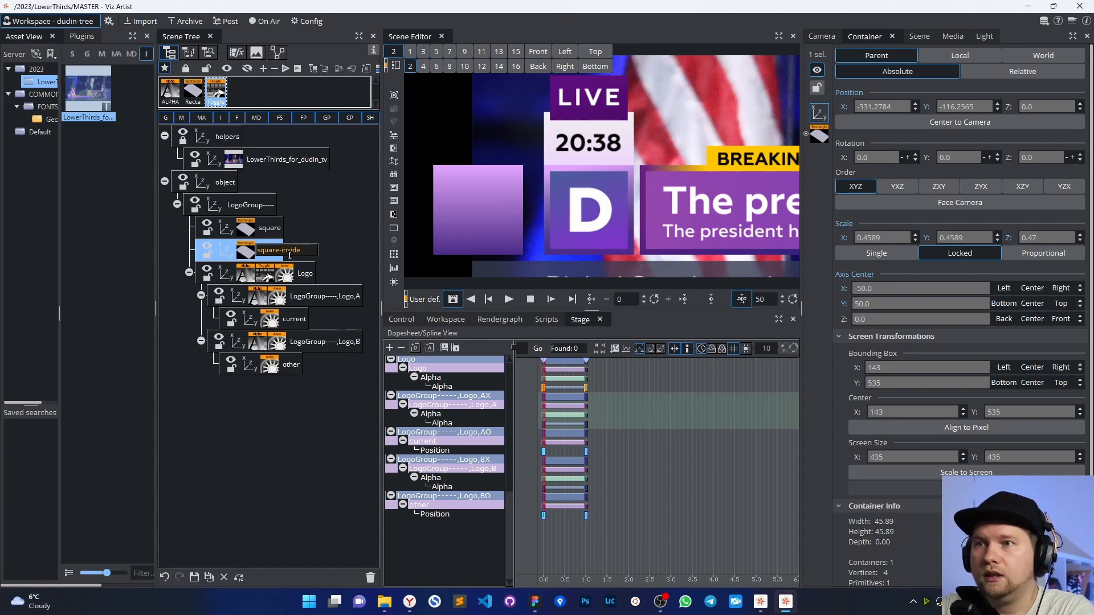
pyautogui.press('Return')
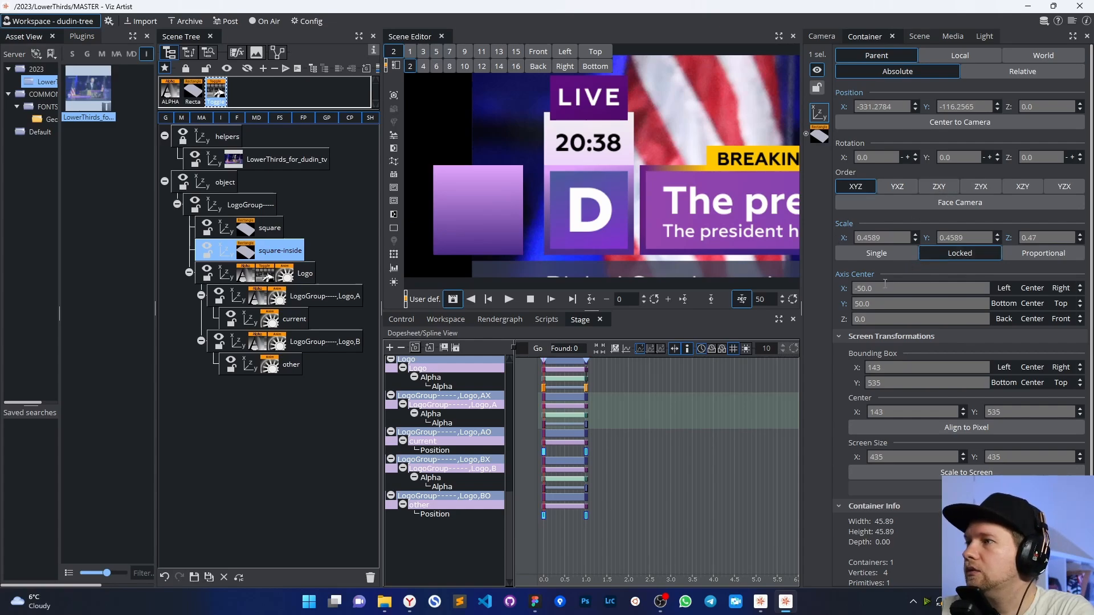
pyautogui.moveTo(884, 108); pyautogui.dragTo(944, 104)
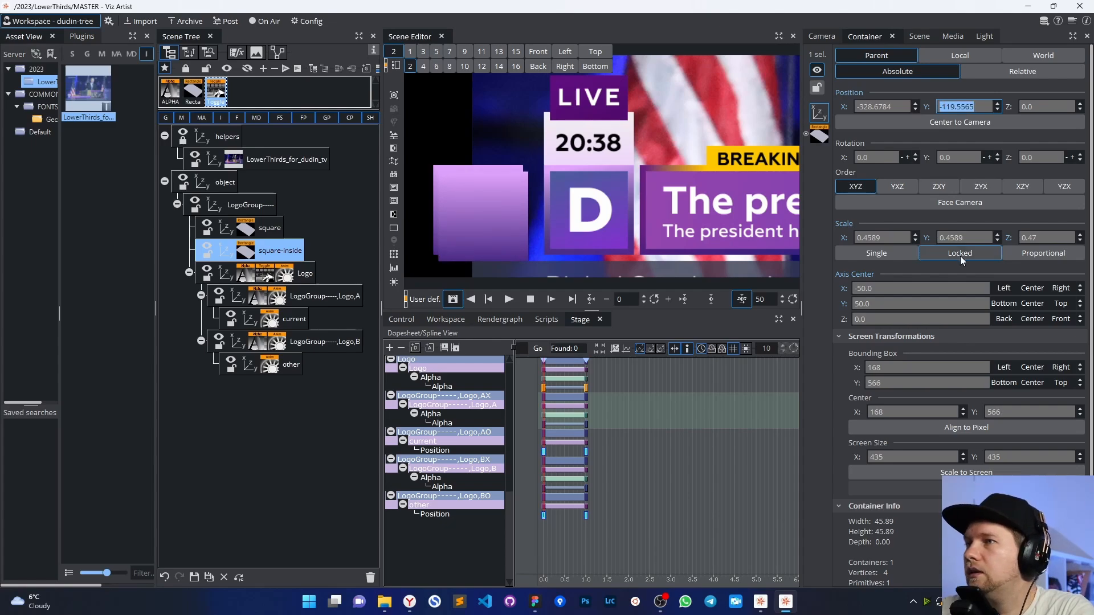
# - Recolor square-inside's vertex gradient by sampling the reference D logo square, using its upper color for both upper corners and its lower color for the lower-left corner
pyautogui.click(821, 134)
pyautogui.click(958, 192)
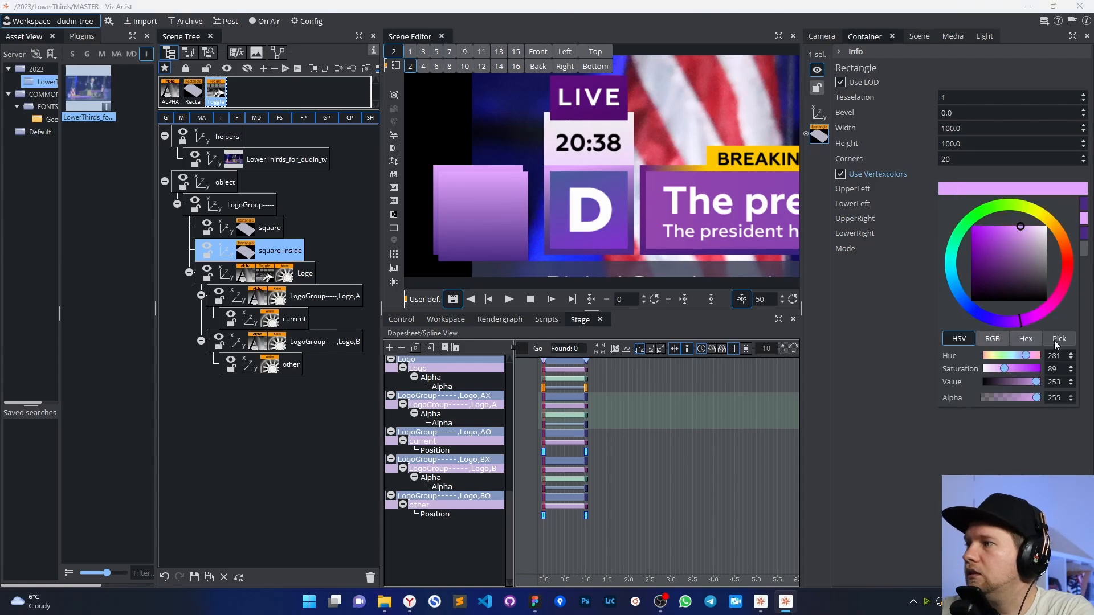
pyautogui.click(574, 172)
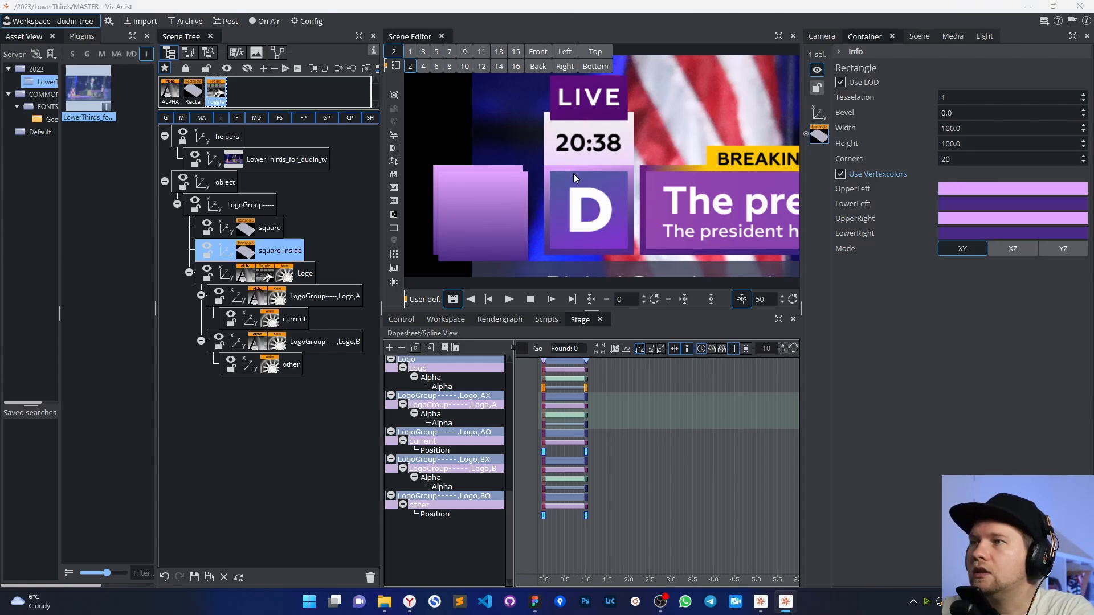
pyautogui.moveTo(977, 195); pyautogui.dragTo(982, 221)
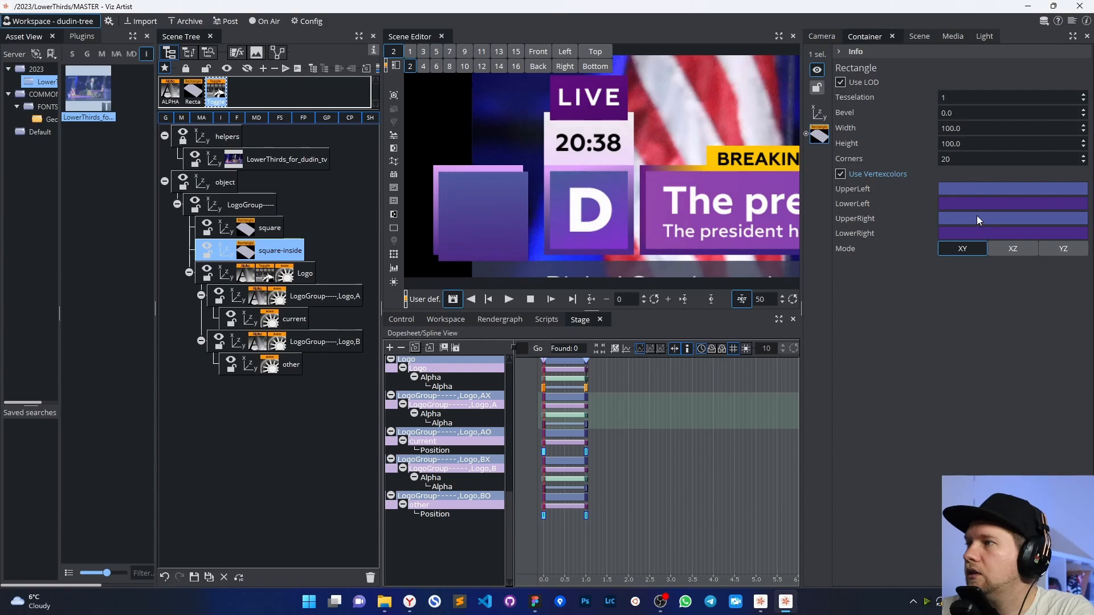
pyautogui.click(977, 210)
pyautogui.click(1059, 353)
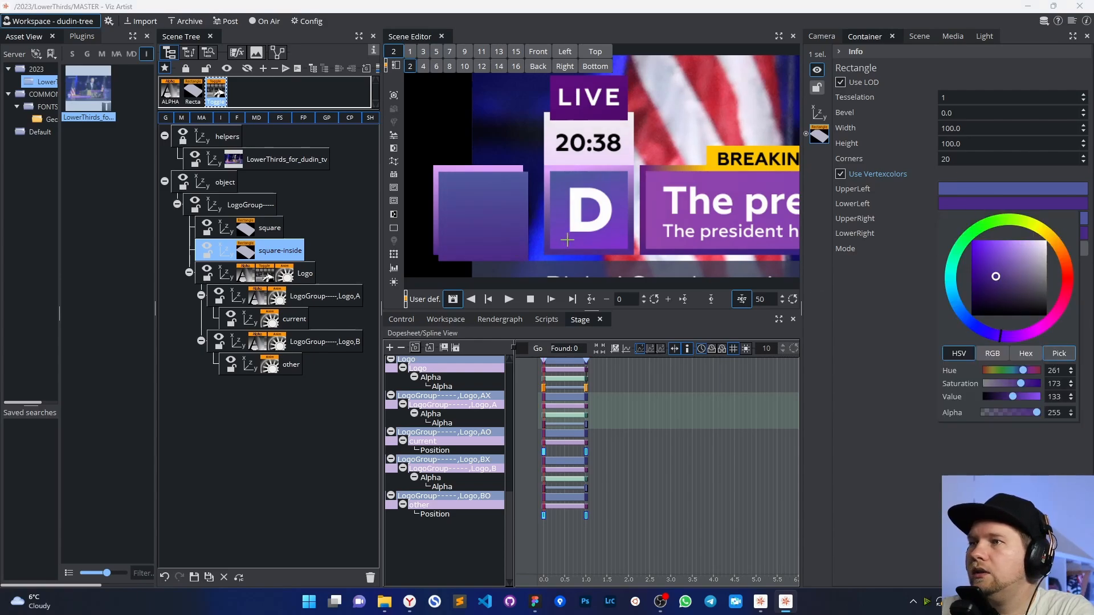
# - Sample the D tile's lower purple for square-inside's lower-left vertex colour and copy it to the lower-right vertex
pyautogui.click(569, 247)
pyautogui.moveTo(990, 211); pyautogui.dragTo(991, 236)
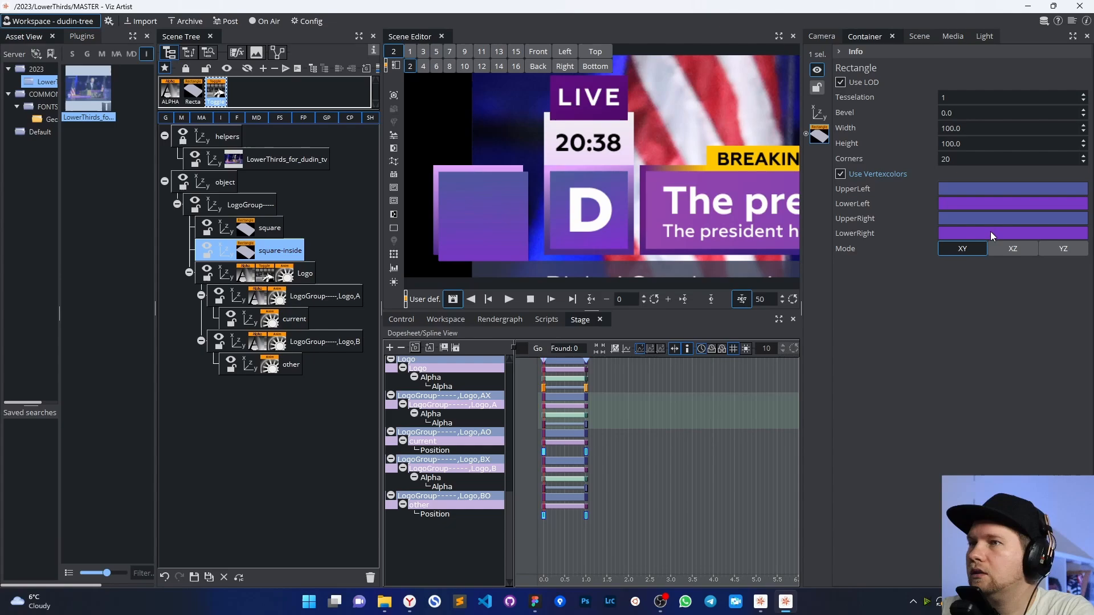
# - Set square-inside's screen size to 379 by 374 and its bounding box position to X 169, Y 568
pyautogui.click(819, 112)
pyautogui.moveTo(953, 456); pyautogui.dragTo(933, 458)
pyautogui.moveTo(1017, 457); pyautogui.dragTo(991, 457)
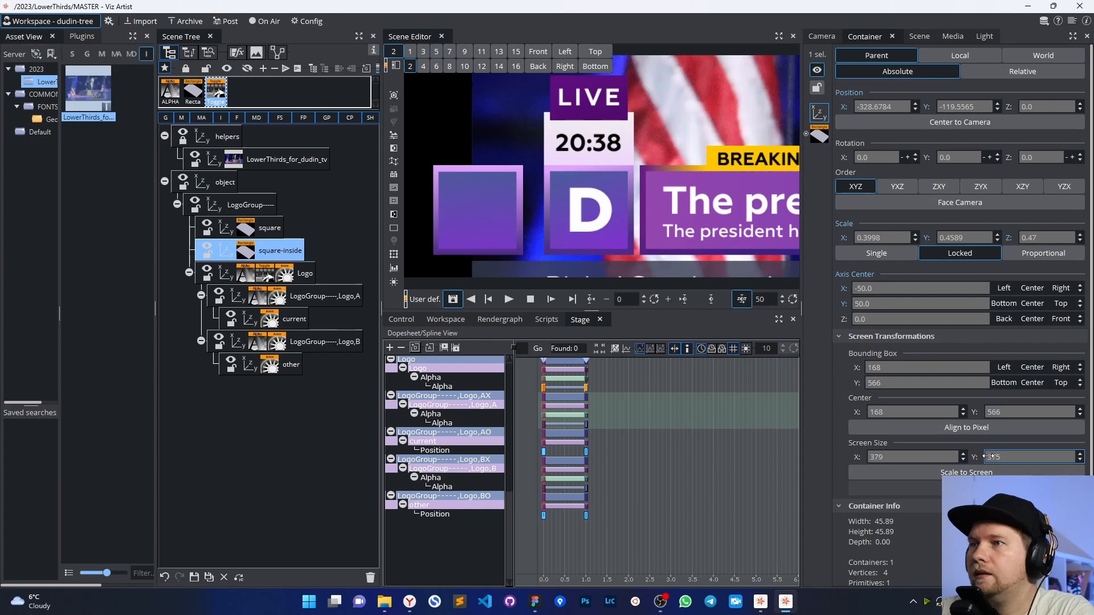
pyautogui.moveTo(885, 362); pyautogui.dragTo(889, 363)
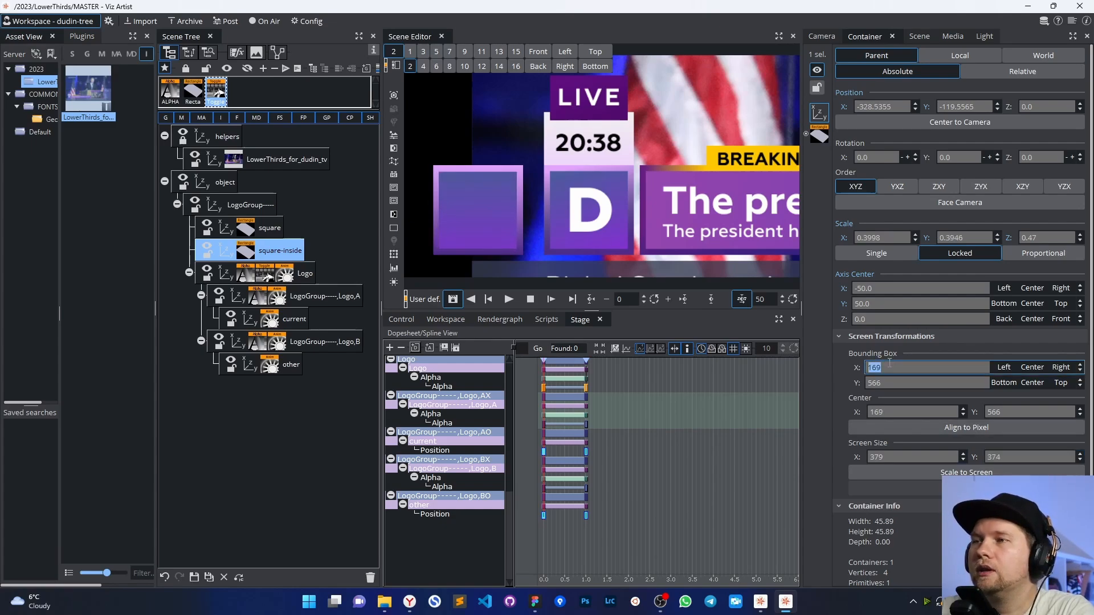
pyautogui.moveTo(894, 383); pyautogui.dragTo(897, 383)
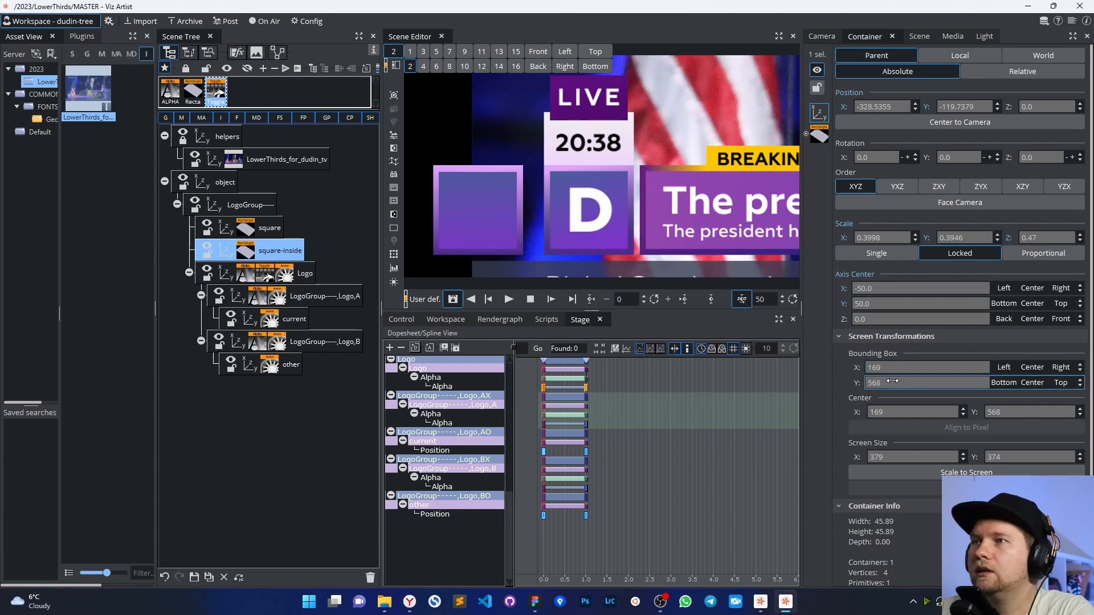
# - Reset the X position of the LowerThirds_for_dudin_tv helper image to 0.0
pyautogui.click(217, 162)
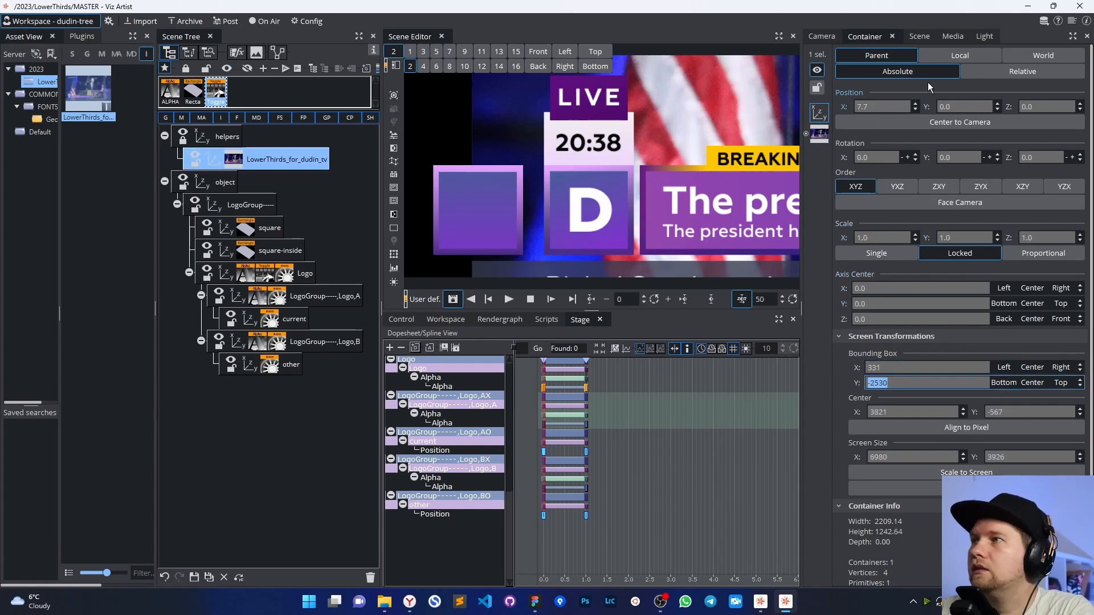
pyautogui.click(850, 100)
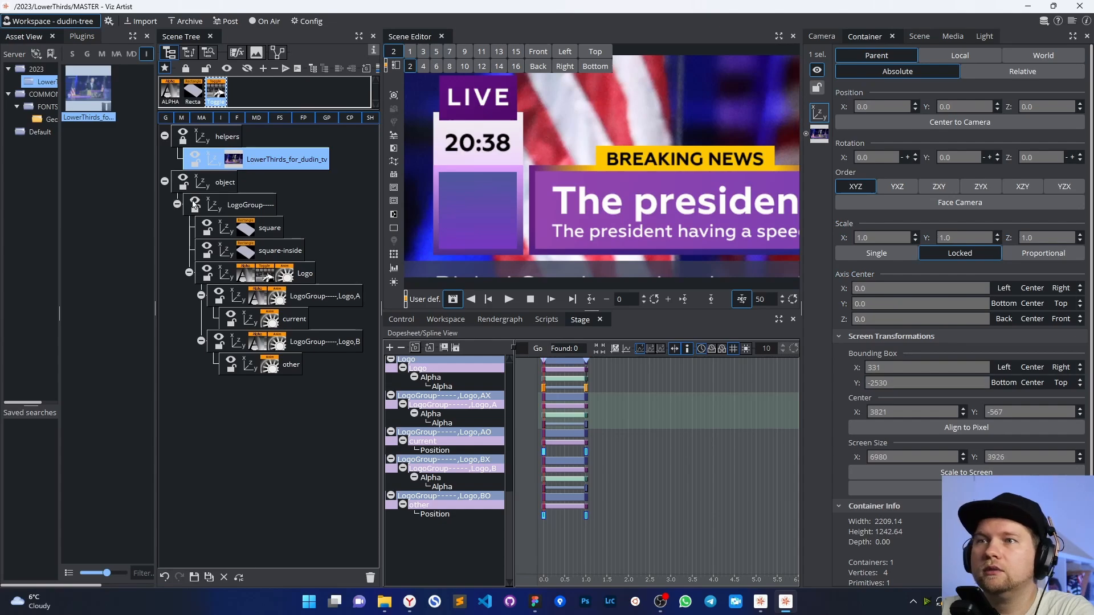
# - Hide the square container and turn off Use Vertexcolors on square-inside
pyautogui.click(211, 228)
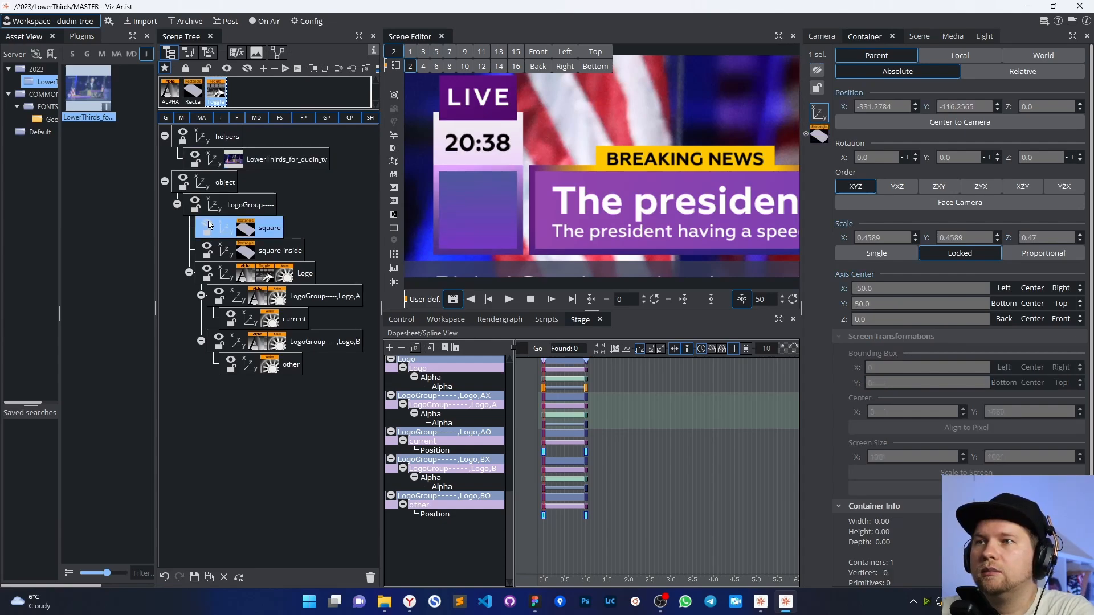
pyautogui.click(248, 248)
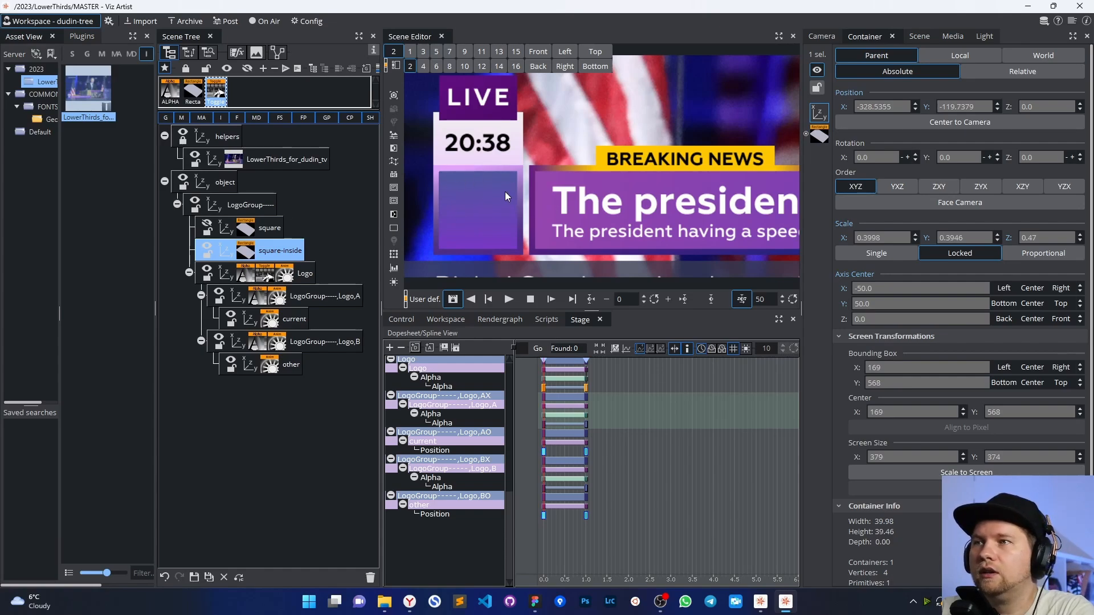
pyautogui.click(247, 256)
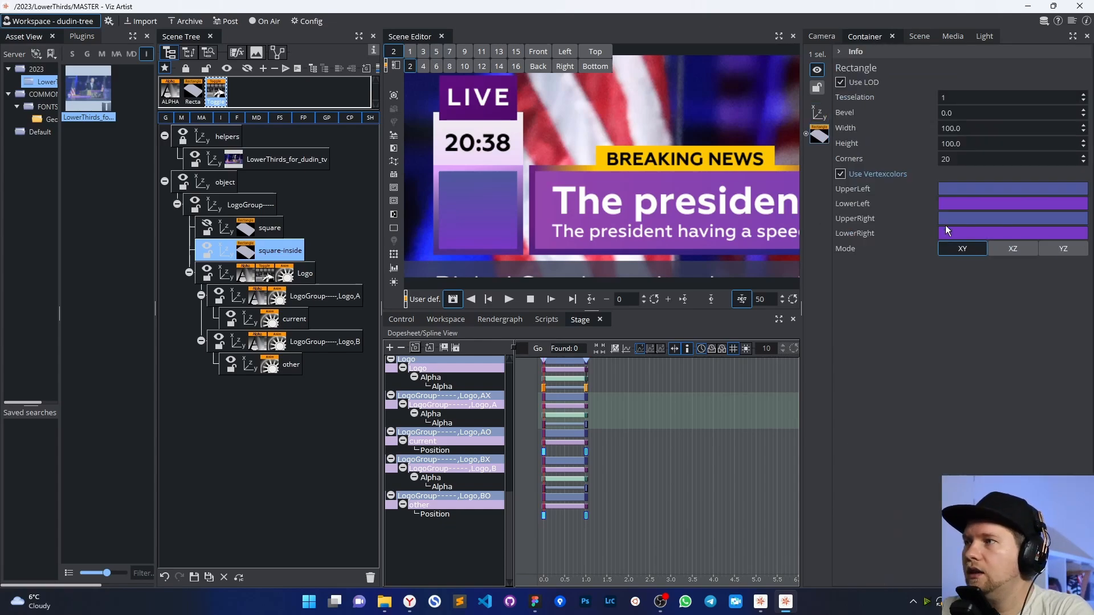
pyautogui.click(841, 175)
# - Align square-inside with the reference at bounding box X 171, Y 564 and set its screen size to 377 by 377
pyautogui.click(819, 114)
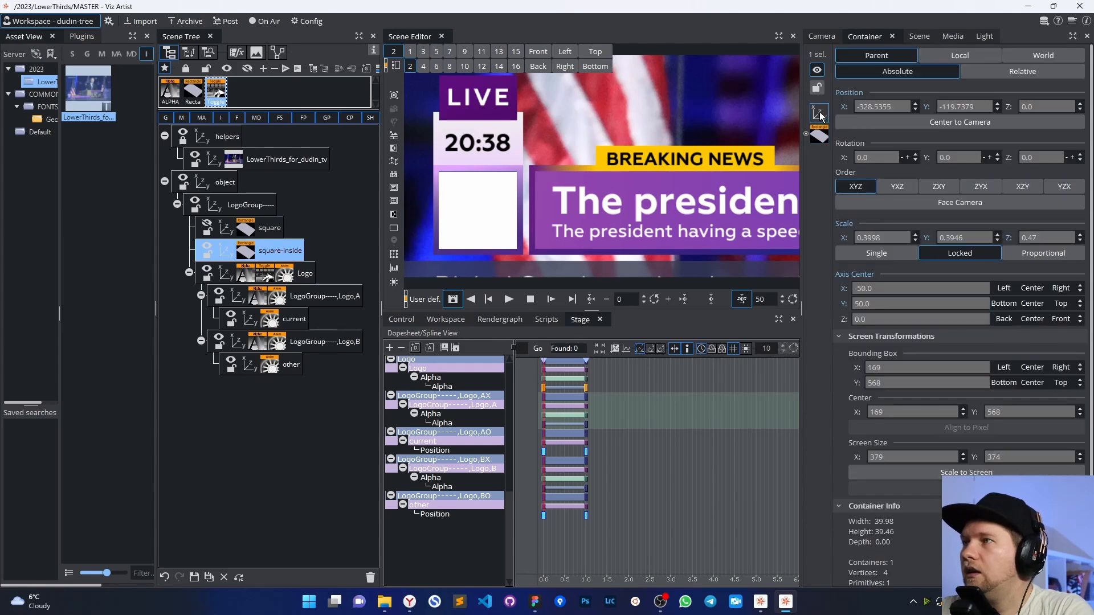
pyautogui.moveTo(872, 107); pyautogui.dragTo(873, 106)
pyautogui.moveTo(964, 107); pyautogui.dragTo(969, 107)
pyautogui.click(913, 367)
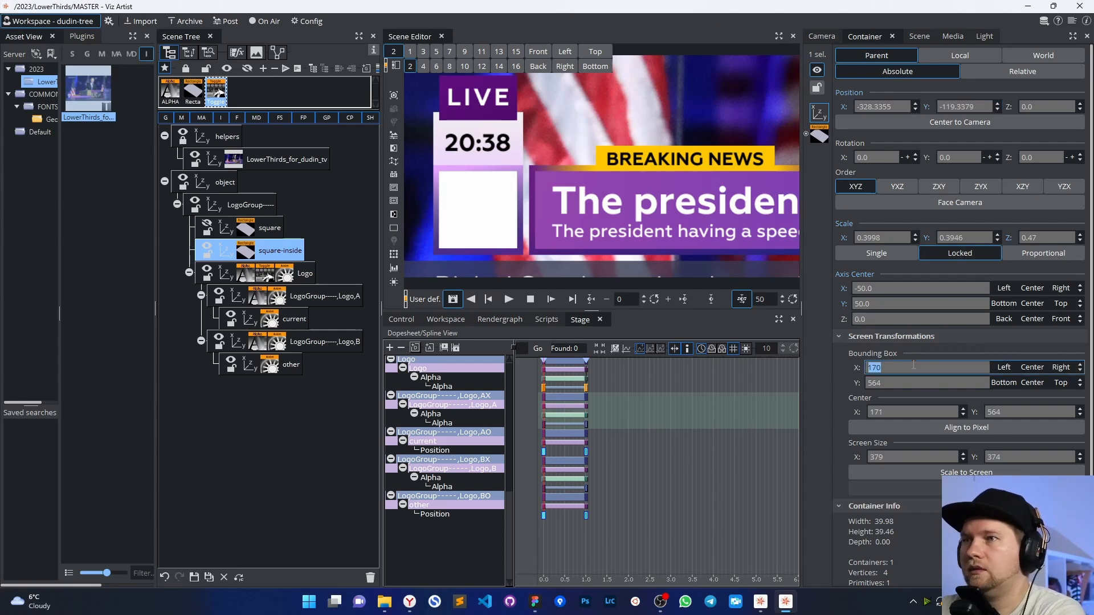
pyautogui.moveTo(914, 365); pyautogui.dragTo(913, 364)
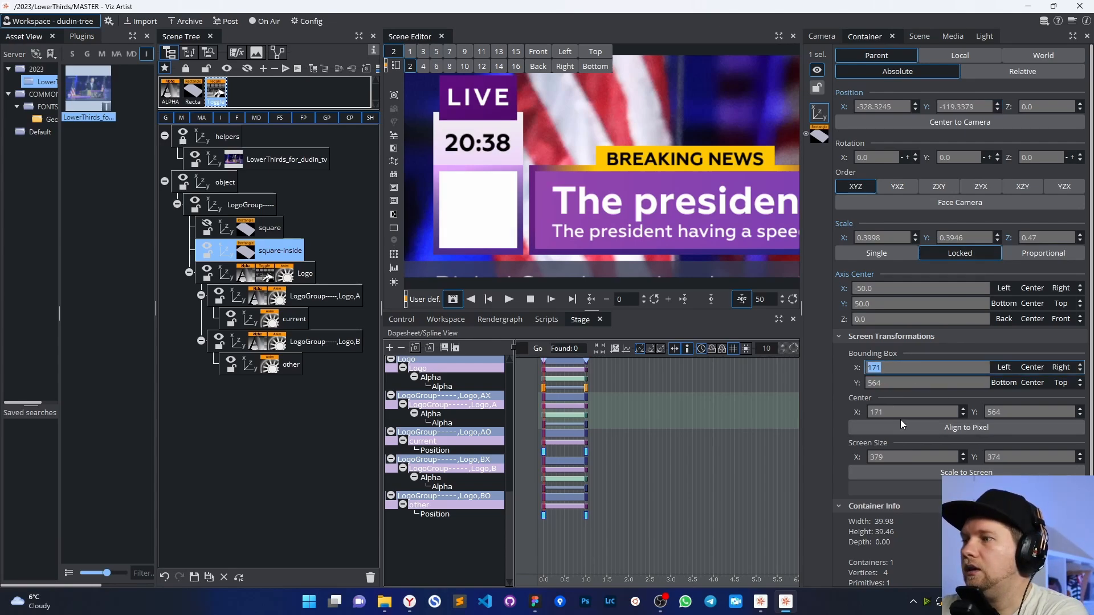
pyautogui.moveTo(899, 457); pyautogui.dragTo(900, 458)
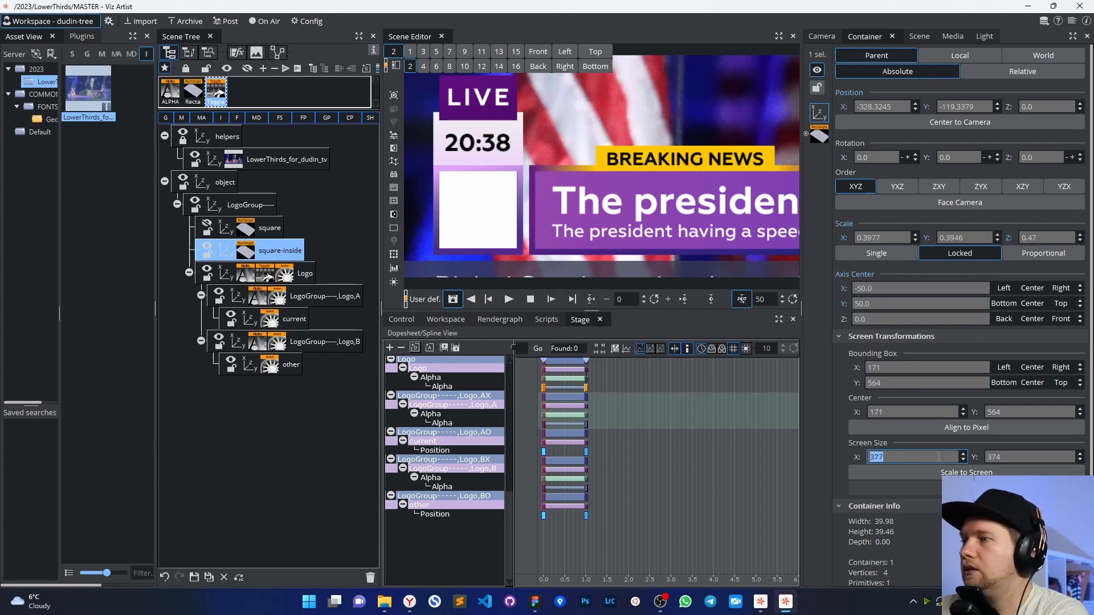
pyautogui.click(999, 457)
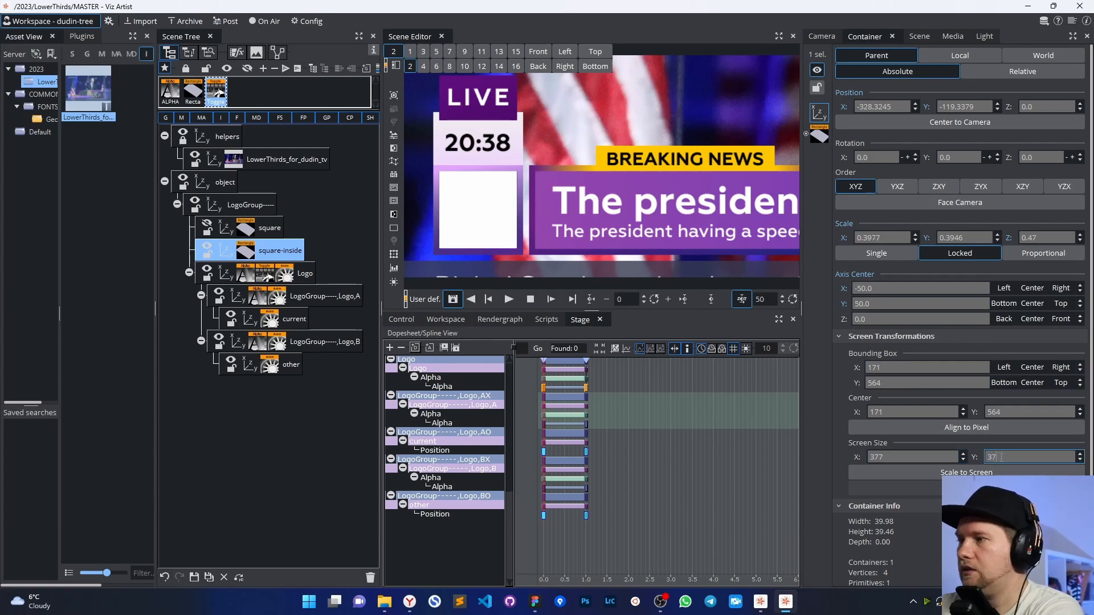
pyautogui.press('Return')
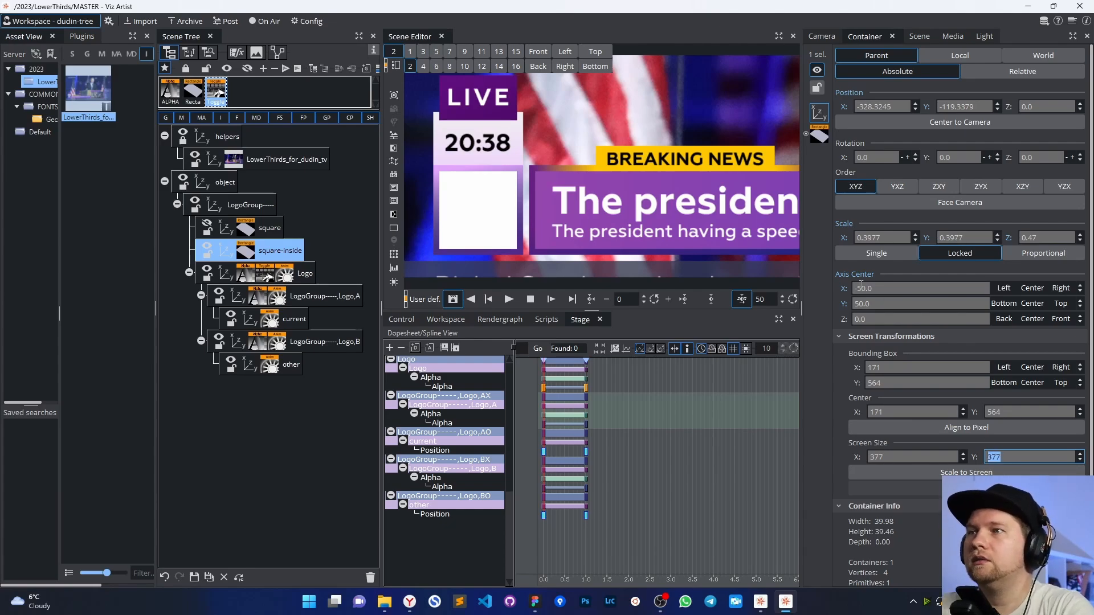
# - Turn Use Vertexcolors back on for square-inside and show the square container again
pyautogui.click(821, 141)
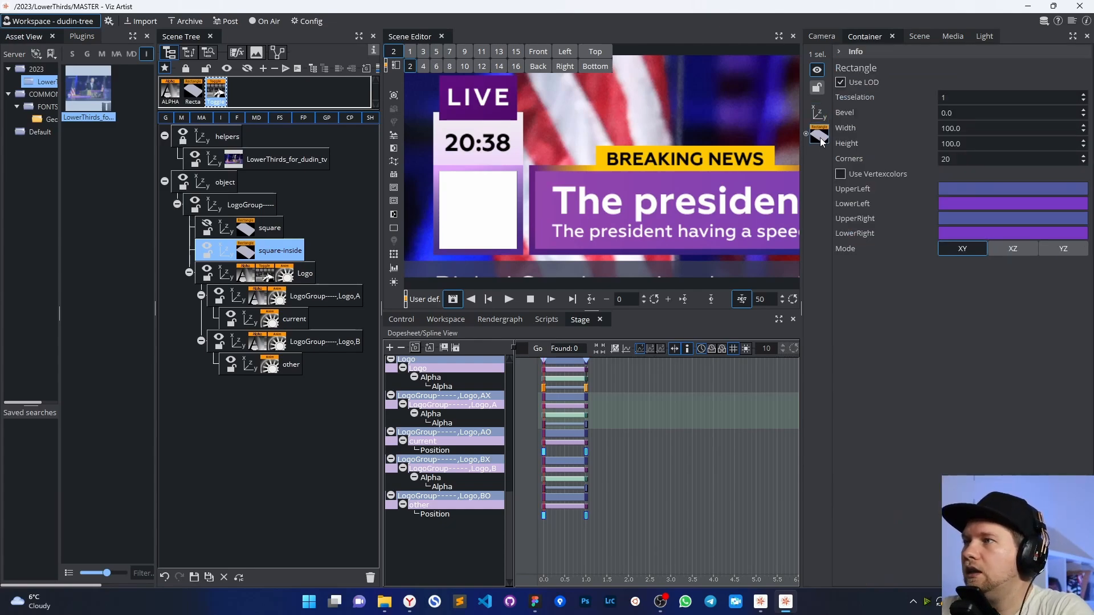
pyautogui.click(842, 174)
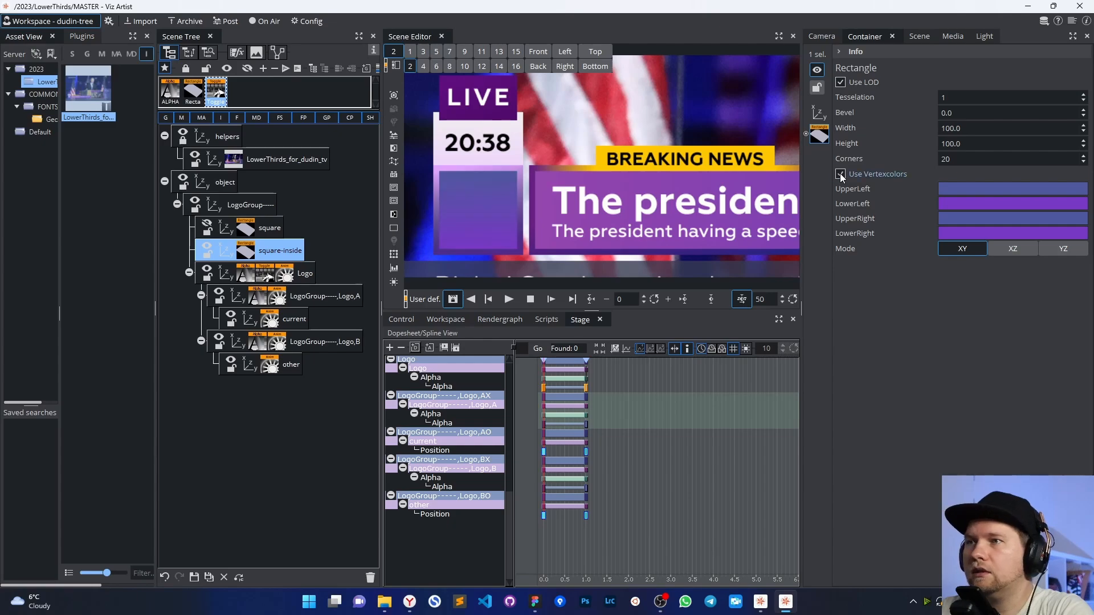
pyautogui.click(208, 228)
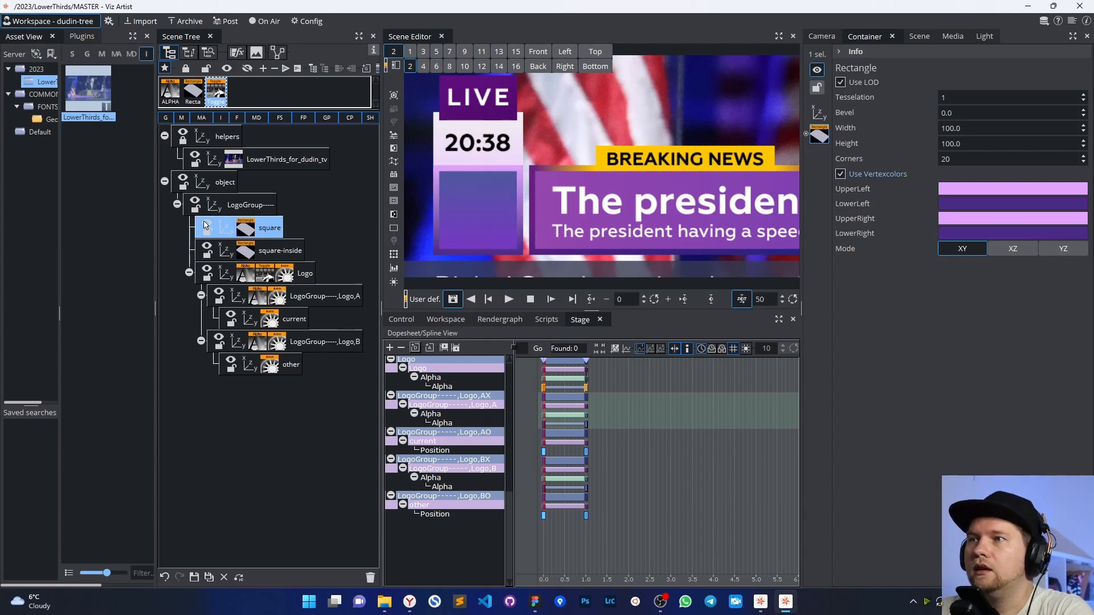
# - Temporarily hide the helpers container to check the two logo squares without the reference image
pyautogui.click(183, 135)
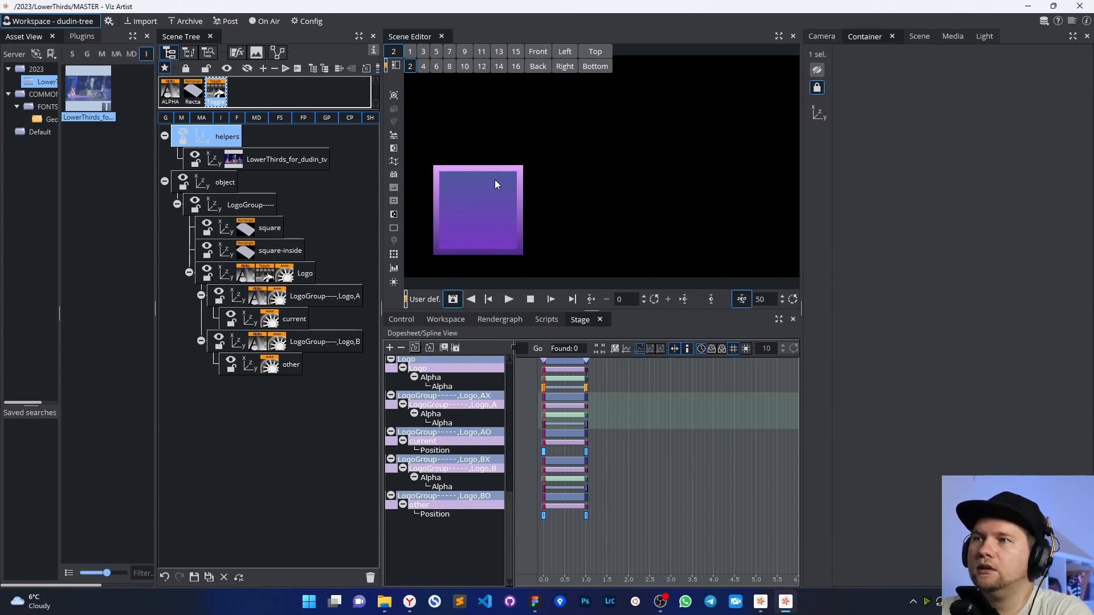
pyautogui.click(183, 135)
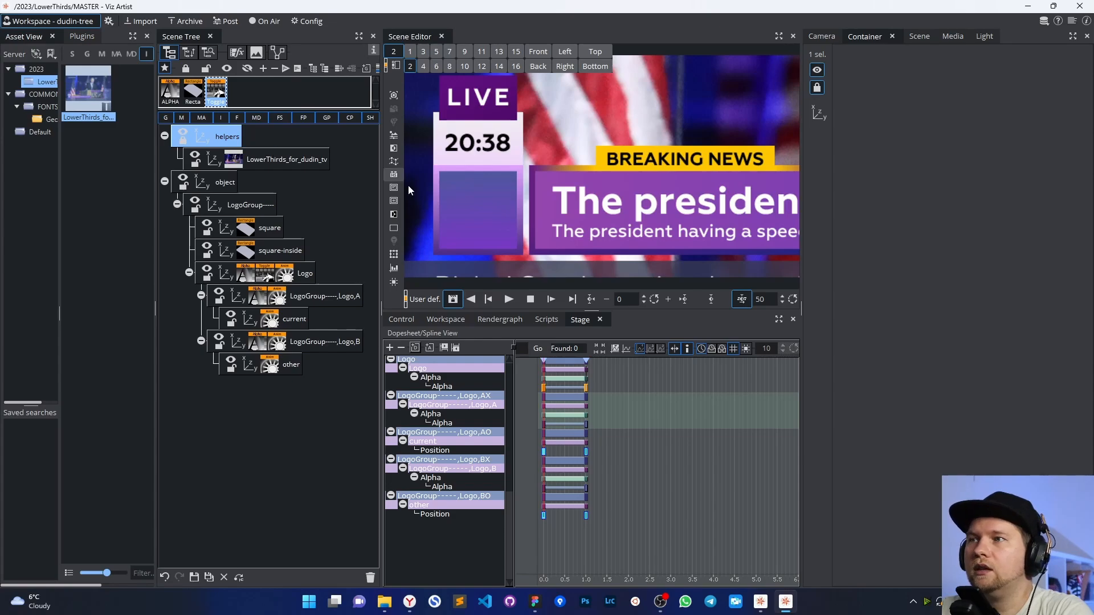
# - Group square and square-inside into a new container and name it logo-bg
pyautogui.click(291, 252)
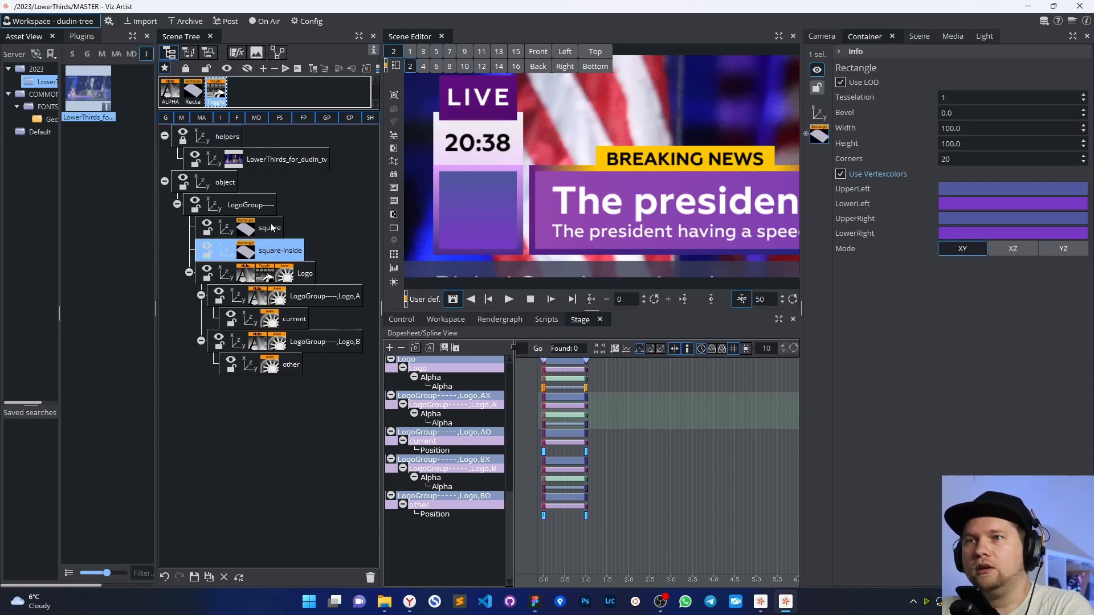
pyautogui.keyDown('ctrl'); pyautogui.click(272, 228); pyautogui.keyUp('ctrl')
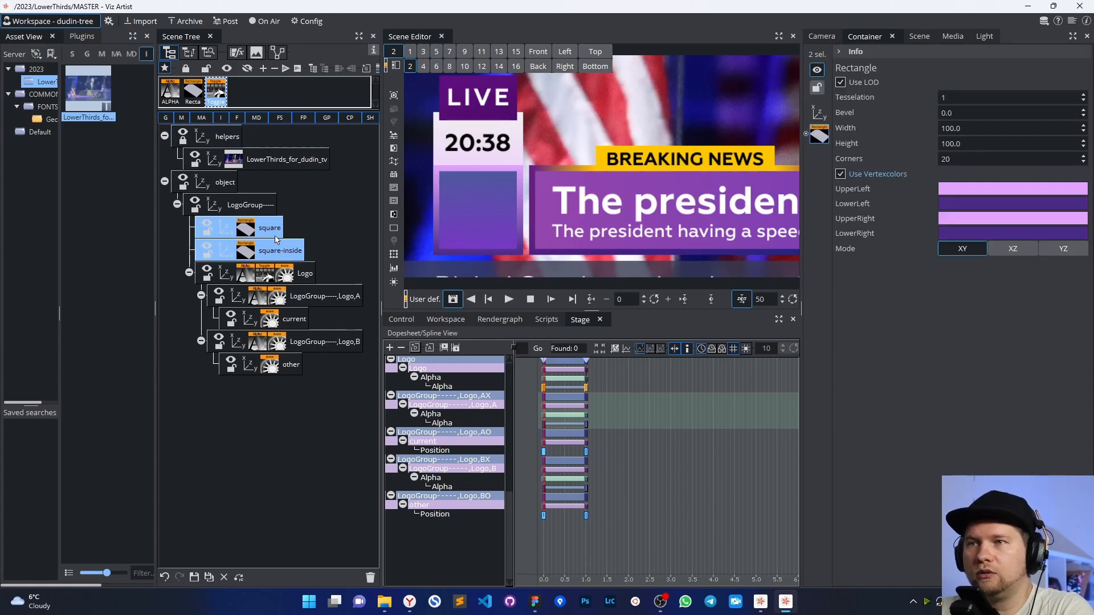
pyautogui.click(313, 69)
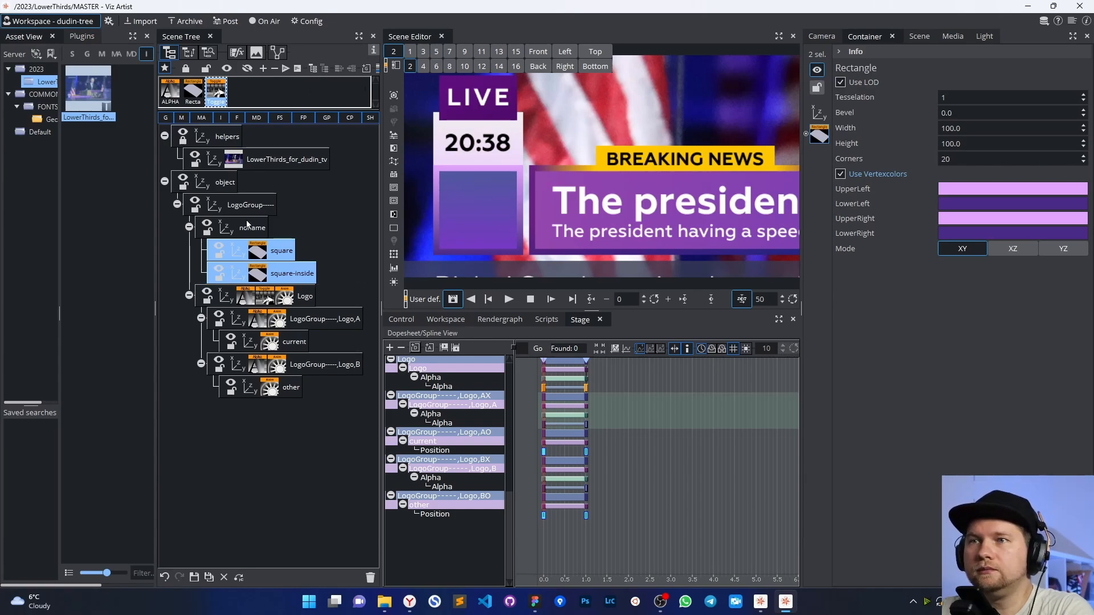
pyautogui.doubleClick(254, 229)
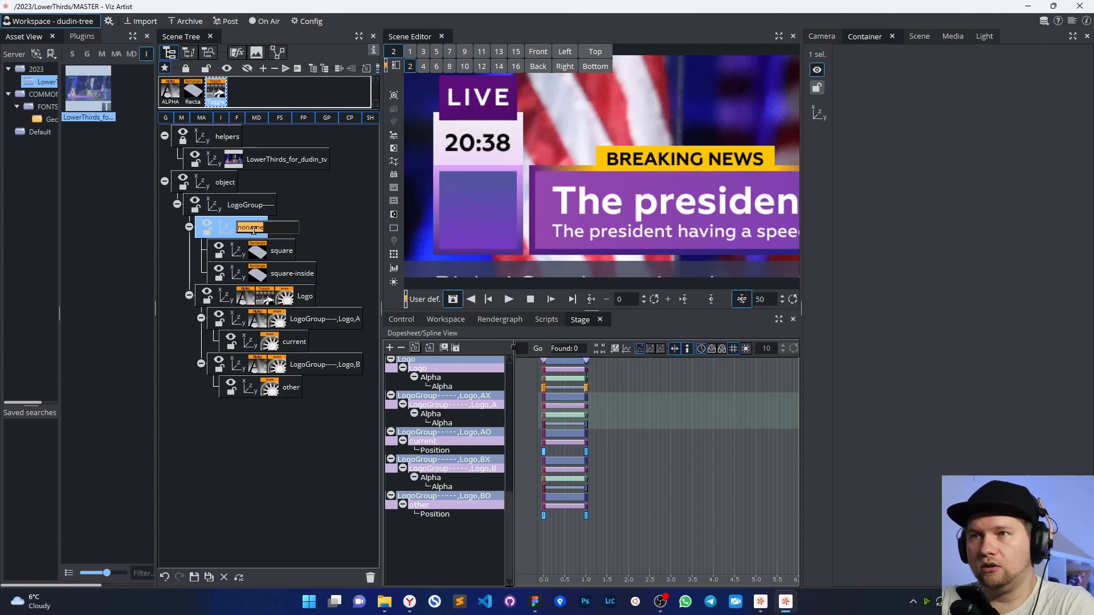
pyautogui.press('BackSpace')
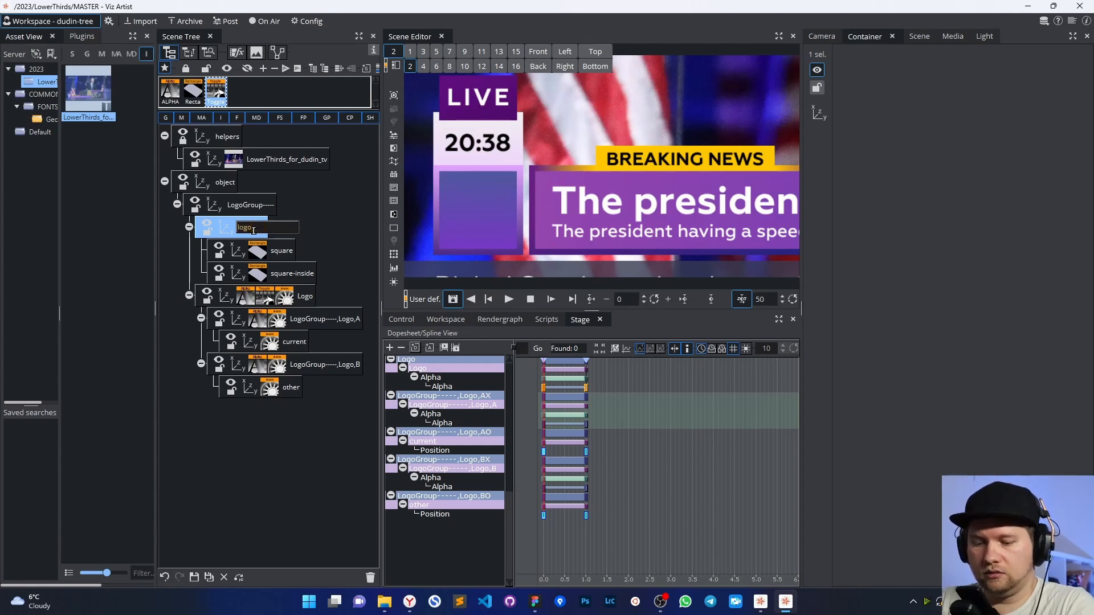
pyautogui.press('Return')
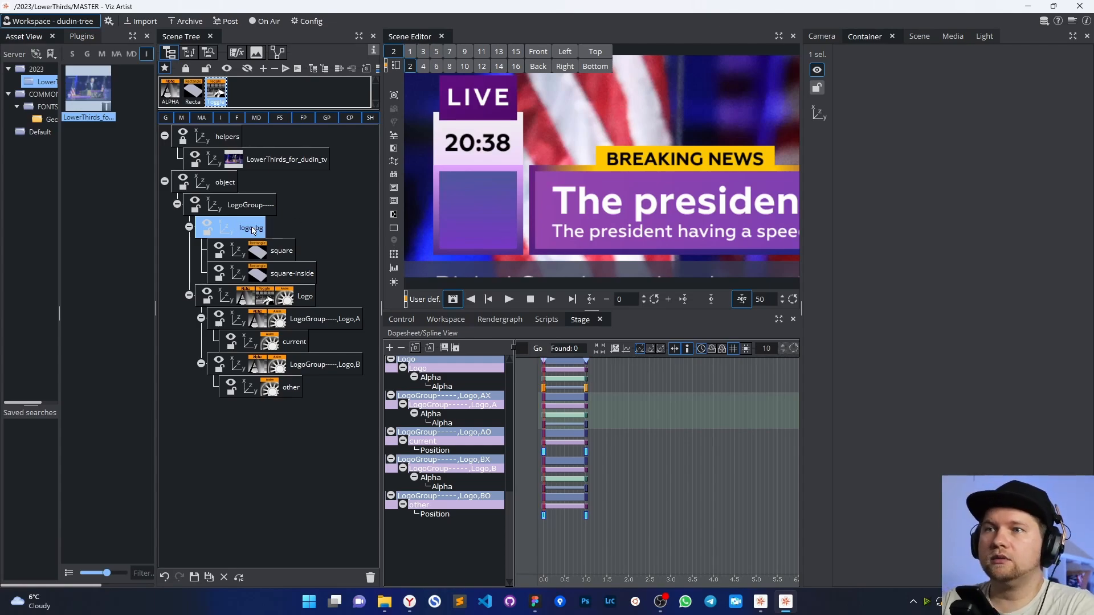
# - Compare the transformation values of square and square-inside, especially their Z positions
pyautogui.click(279, 257)
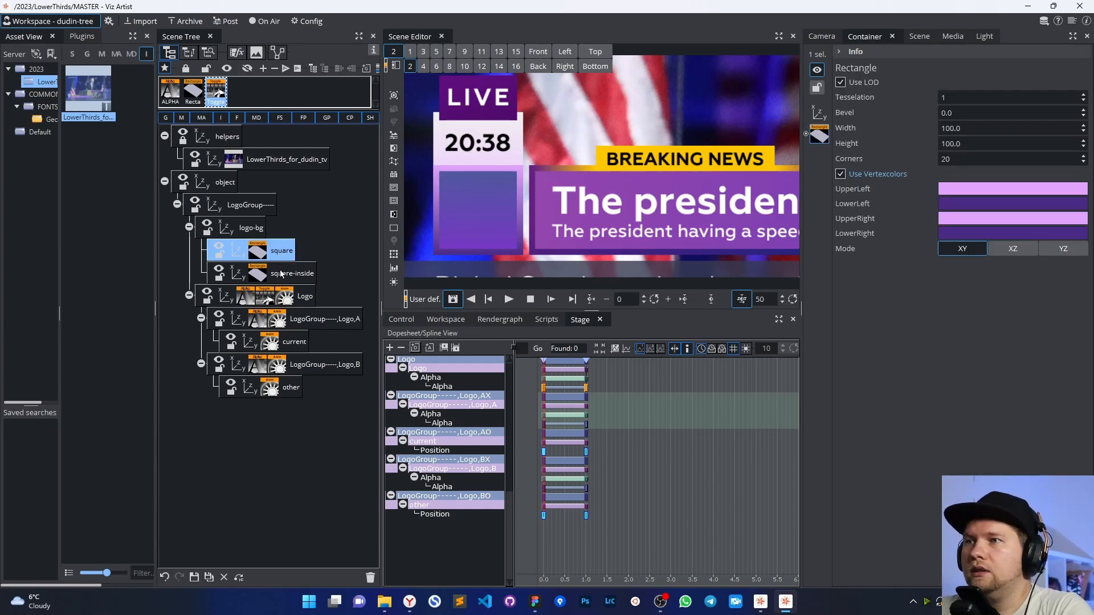
pyautogui.click(281, 274)
pyautogui.click(280, 260)
pyautogui.click(234, 254)
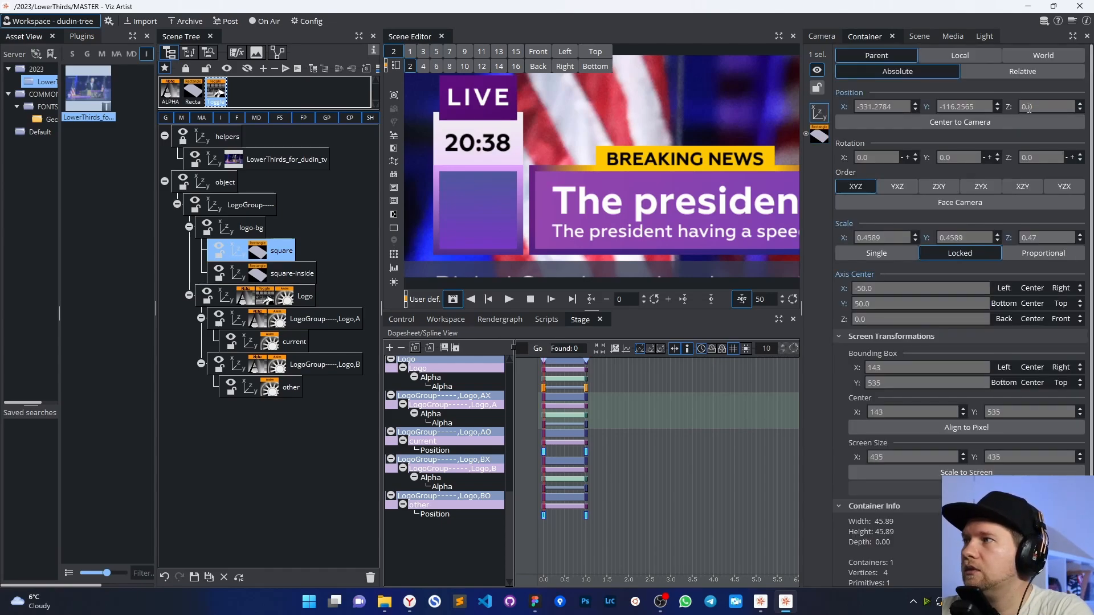
pyautogui.click(284, 276)
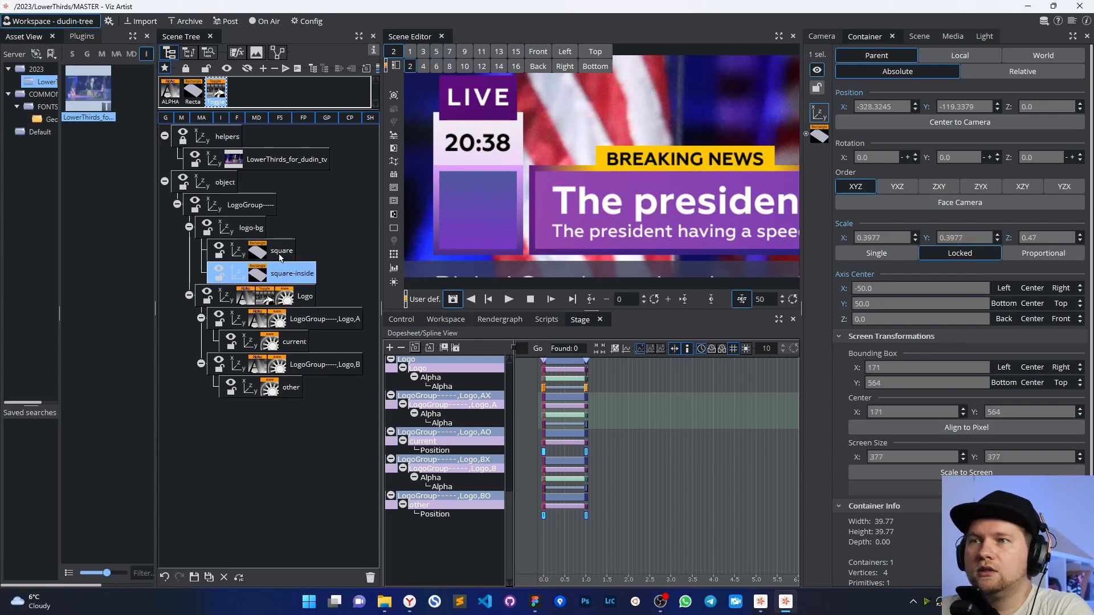
pyautogui.keyDown('ctrl'); pyautogui.click(280, 258); pyautogui.keyUp('ctrl')
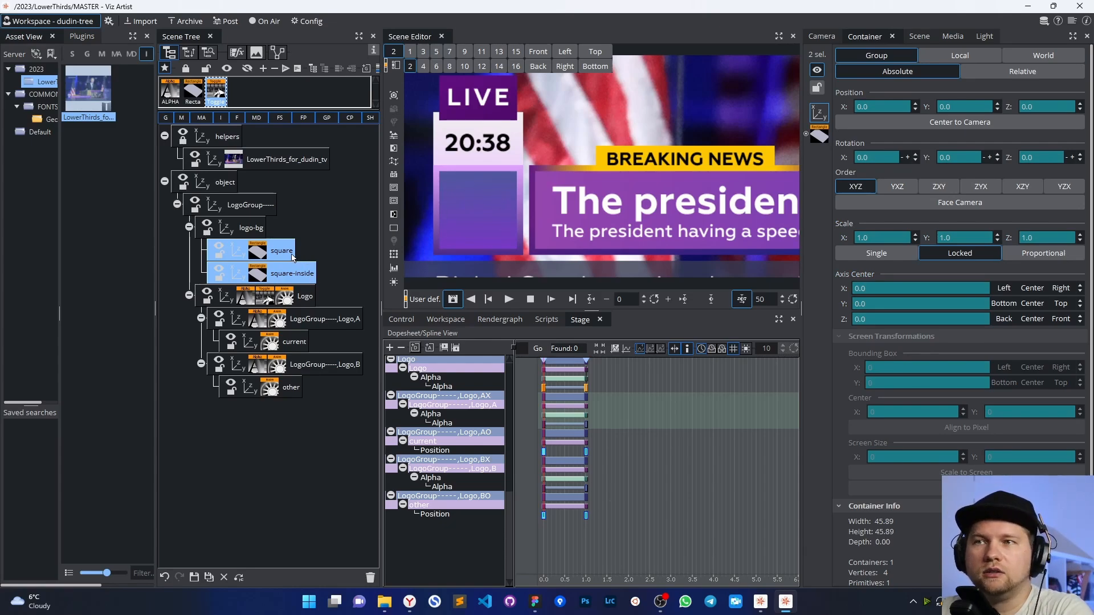
# - Set the logo-bg container's Y rotation to 2.0
pyautogui.click(493, 228)
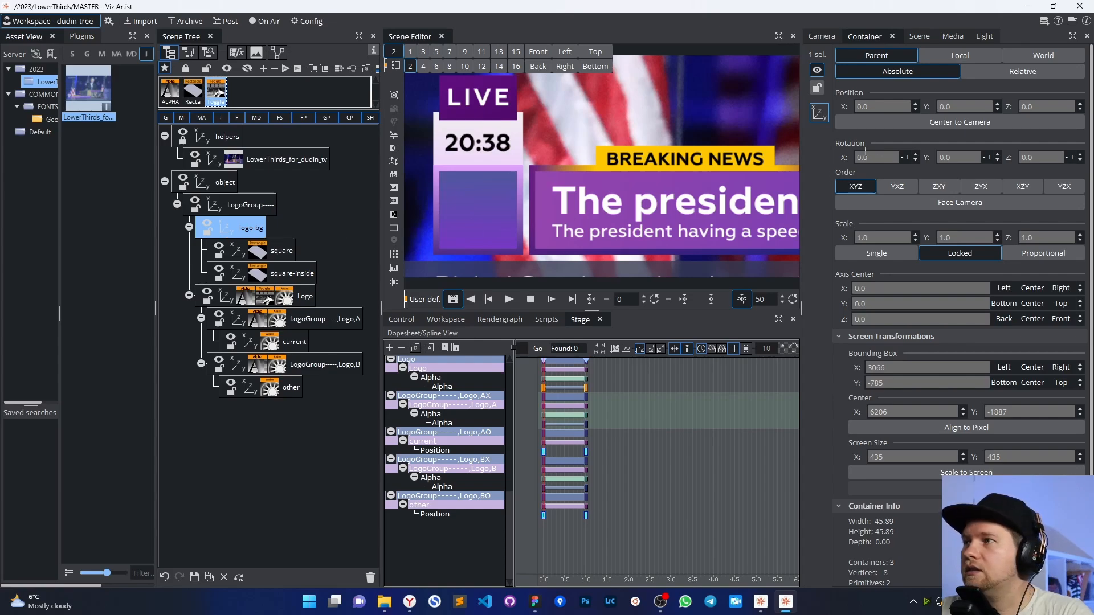
pyautogui.moveTo(945, 157)
pyautogui.mouseDown()
pyautogui.moveTo(968, 163)
pyautogui.moveTo(956, 159)
pyautogui.mouseUp()
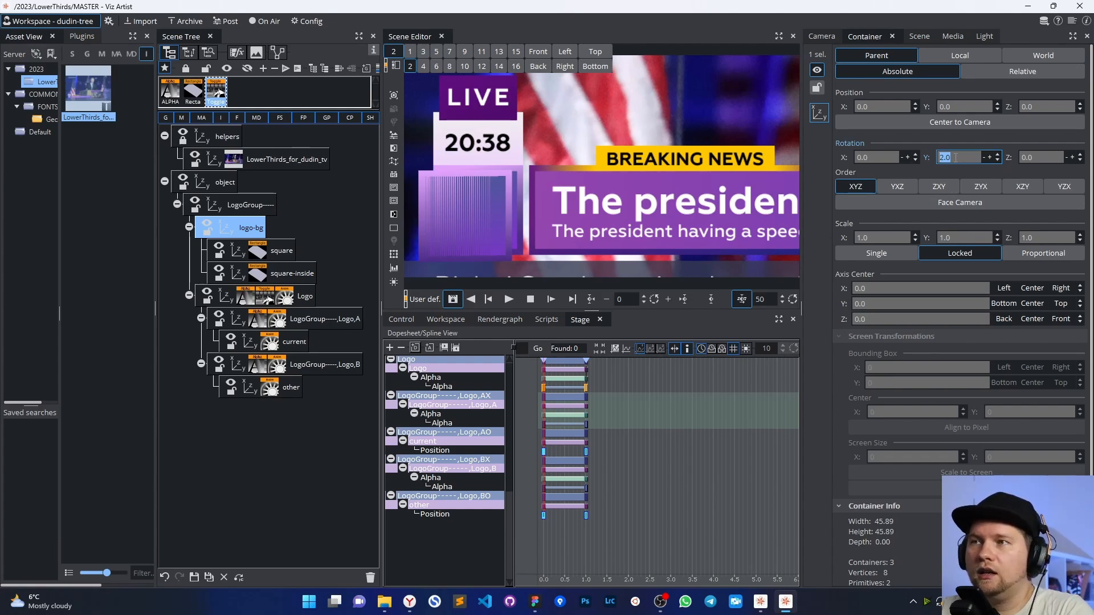
pyautogui.press('Return')
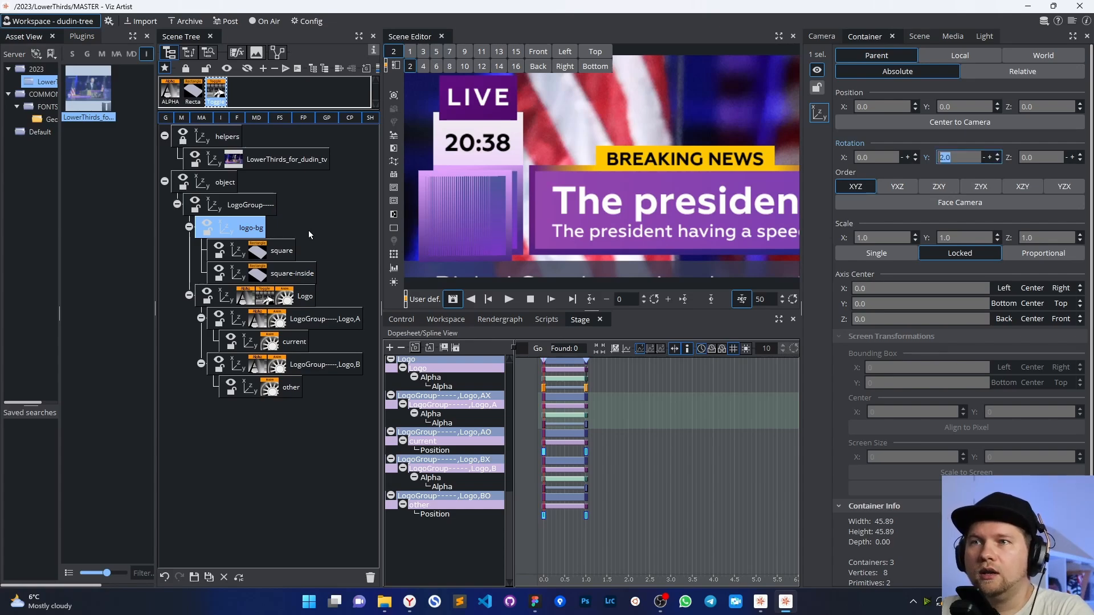
# - Set square-inside's Z position to 0.1 to separate it from the square behind it
pyautogui.click(281, 276)
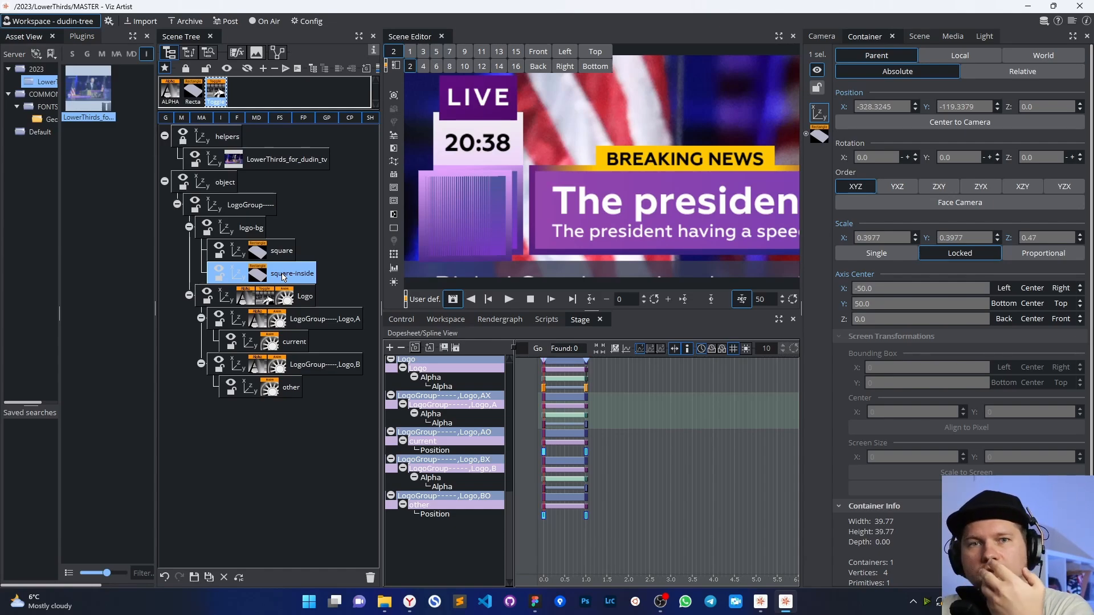
pyautogui.click(1081, 105)
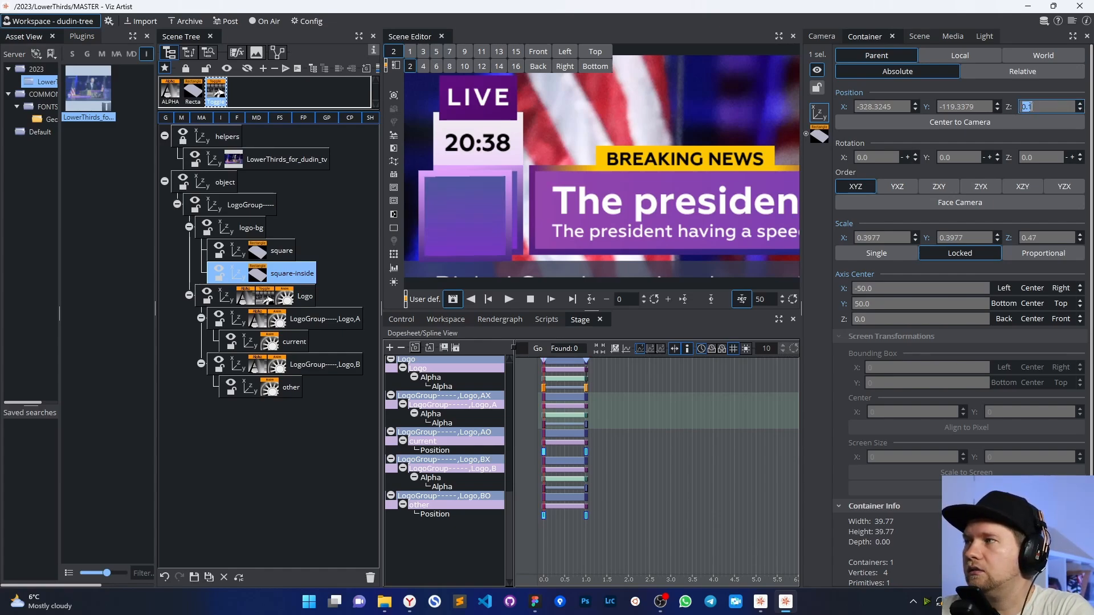
# - Set square-inside's Z position to 0.001 and test the overlap with logo-bg's Y rotation at 3.7
pyautogui.write('0.00')
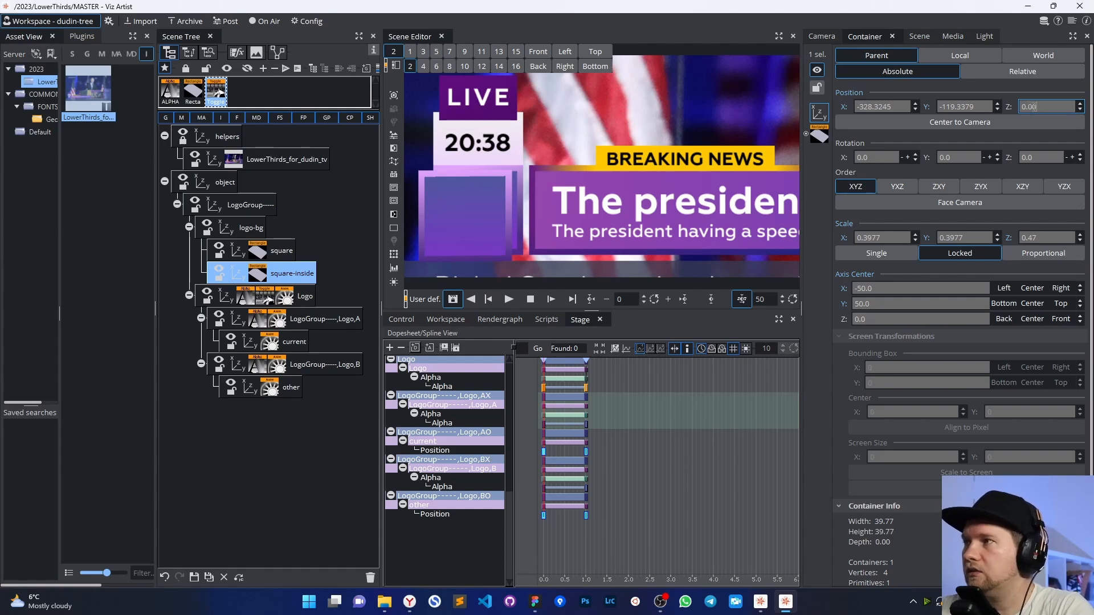
pyautogui.write('1')
pyautogui.press('Return')
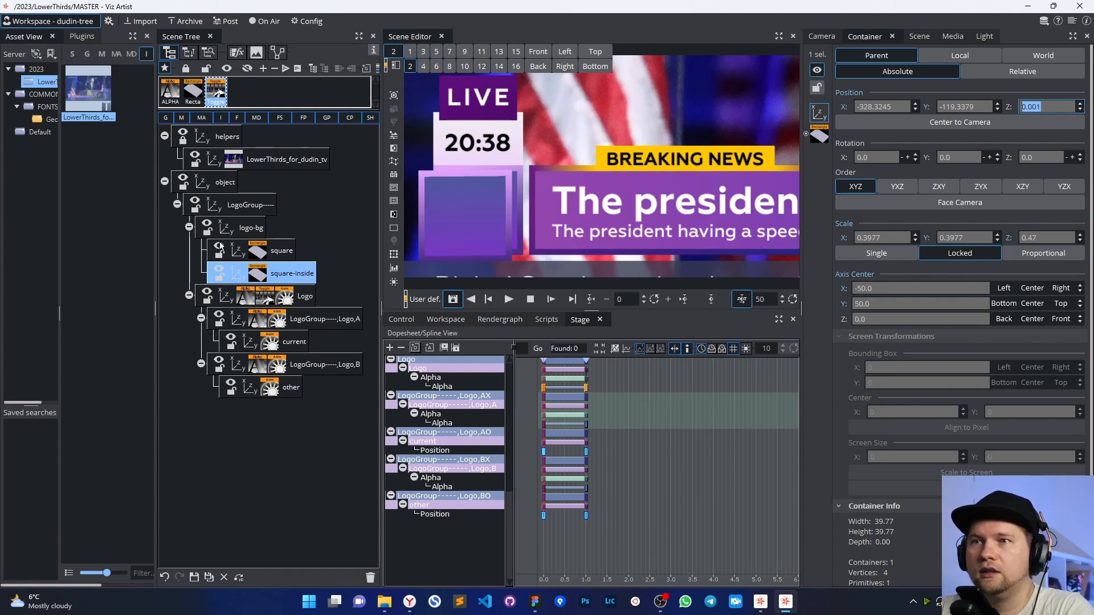
pyautogui.click(230, 229)
pyautogui.moveTo(956, 157)
pyautogui.mouseDown()
pyautogui.moveTo(942, 155)
pyautogui.moveTo(966, 156)
pyautogui.mouseUp()
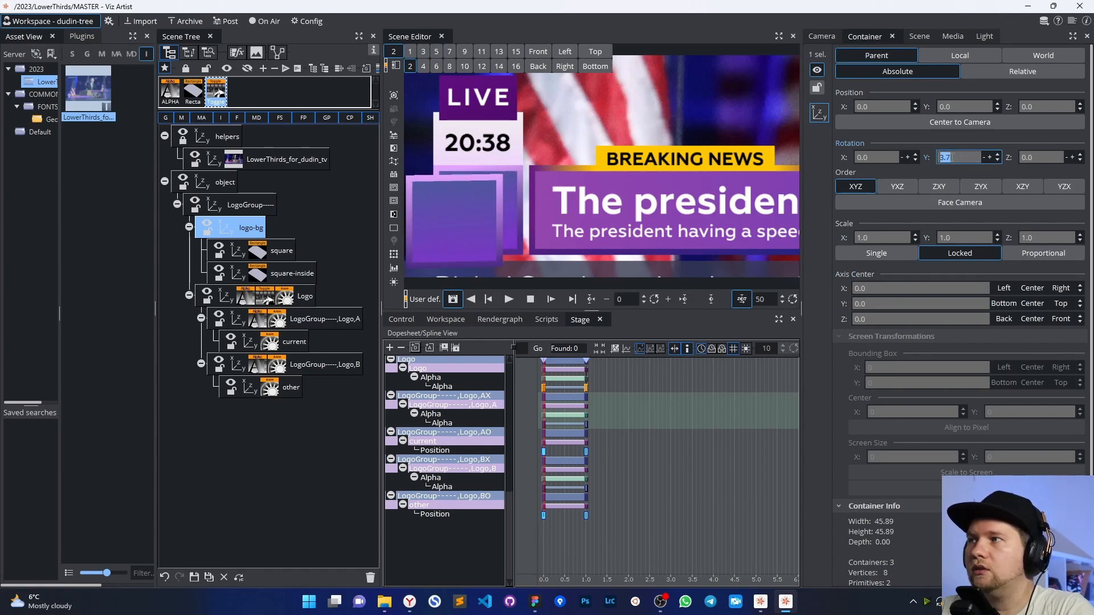
# - Try another Z position for square-inside and check the layering with logo-bg's Y rotation at 2.1
pyautogui.click(240, 277)
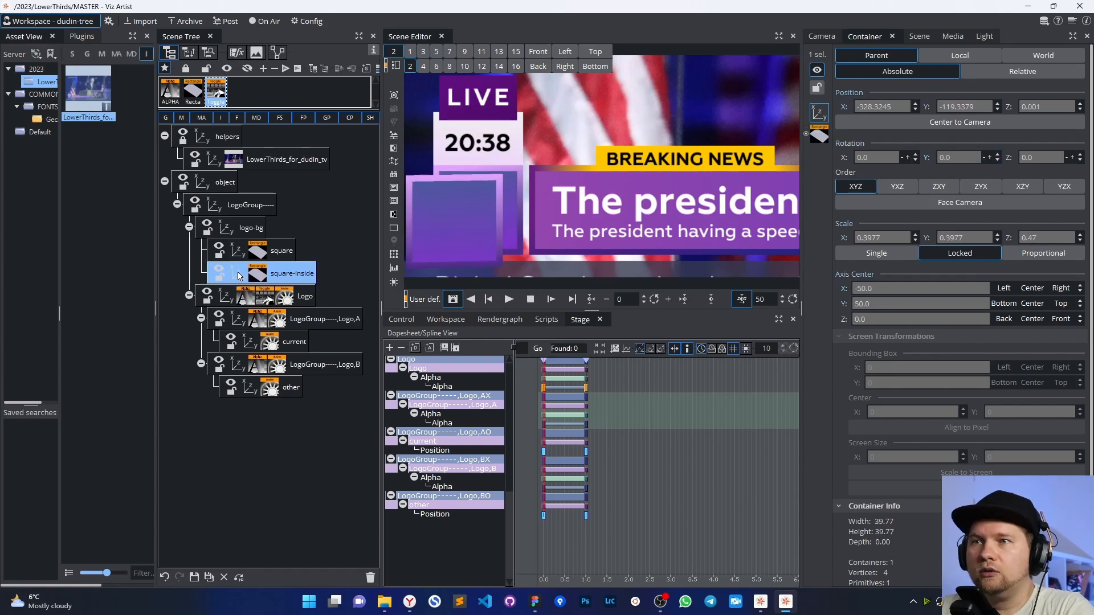
pyautogui.click(1010, 107)
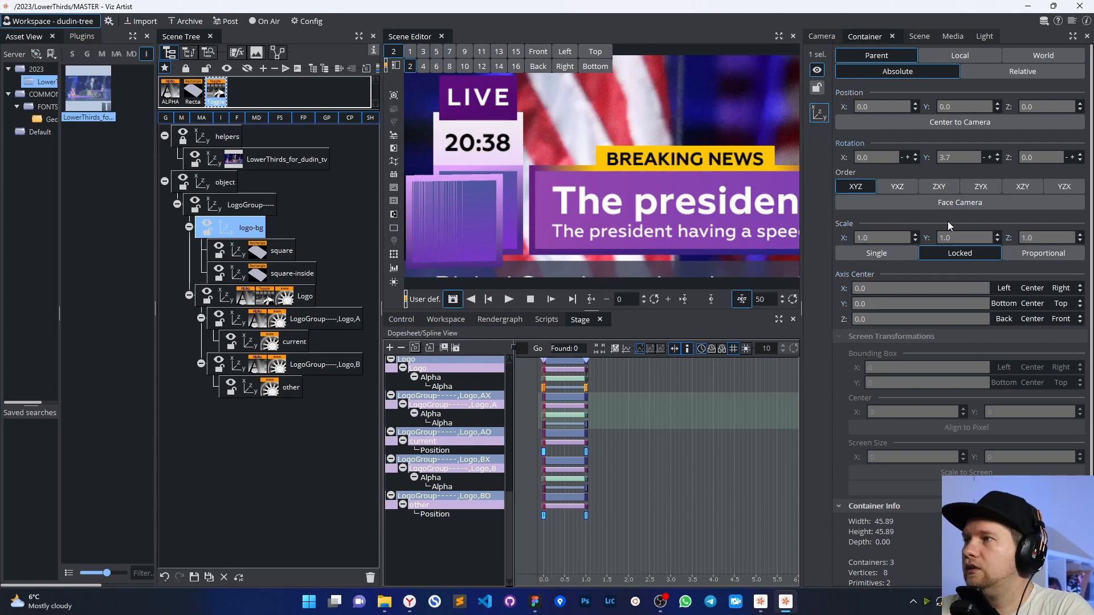
pyautogui.moveTo(945, 157)
pyautogui.mouseDown()
pyautogui.moveTo(963, 158)
pyautogui.moveTo(944, 158)
pyautogui.mouseUp()
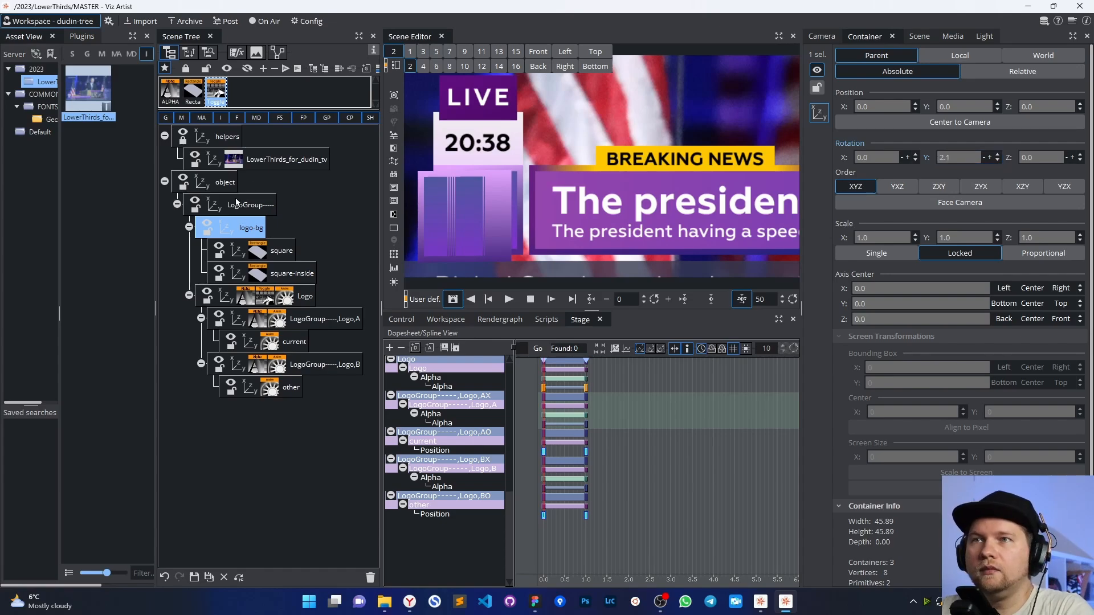
# - Find the Z-Sort plugin, apply it to logo-bg, and test it with the container's Y rotation at 2.3
pyautogui.click(82, 37)
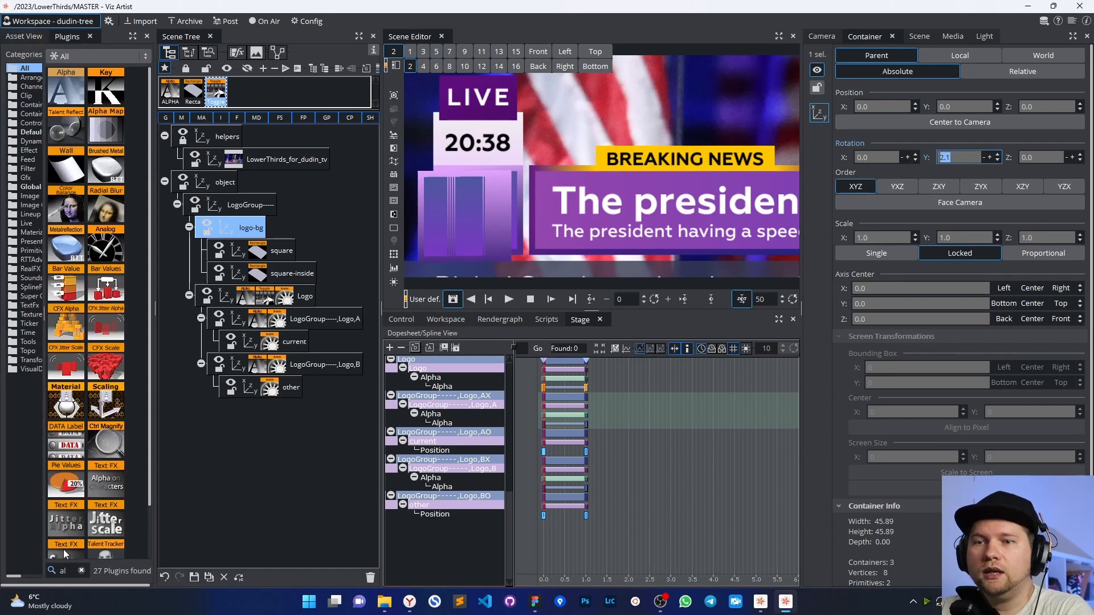
pyautogui.click(70, 573)
pyautogui.press('BackSpace')
pyautogui.press('BackSpace')
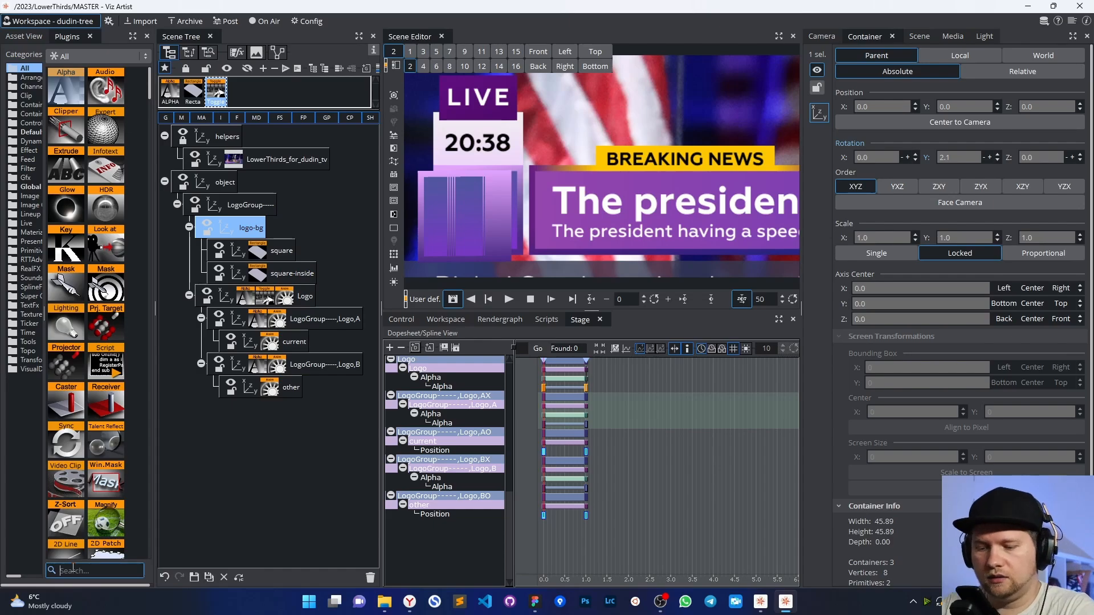
pyautogui.write('z')
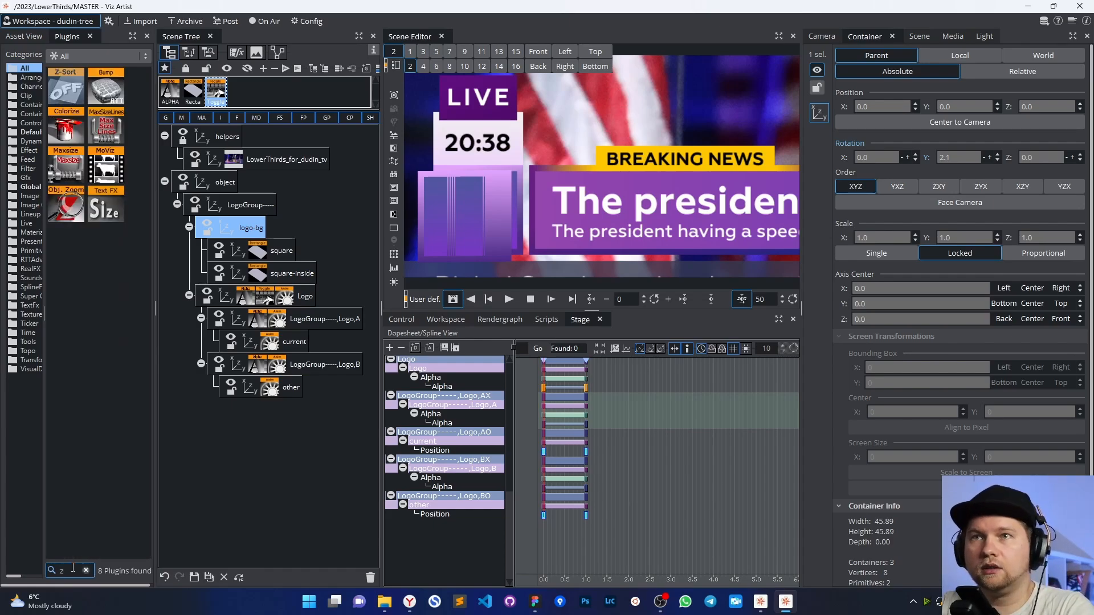
pyautogui.moveTo(67, 79); pyautogui.dragTo(255, 232)
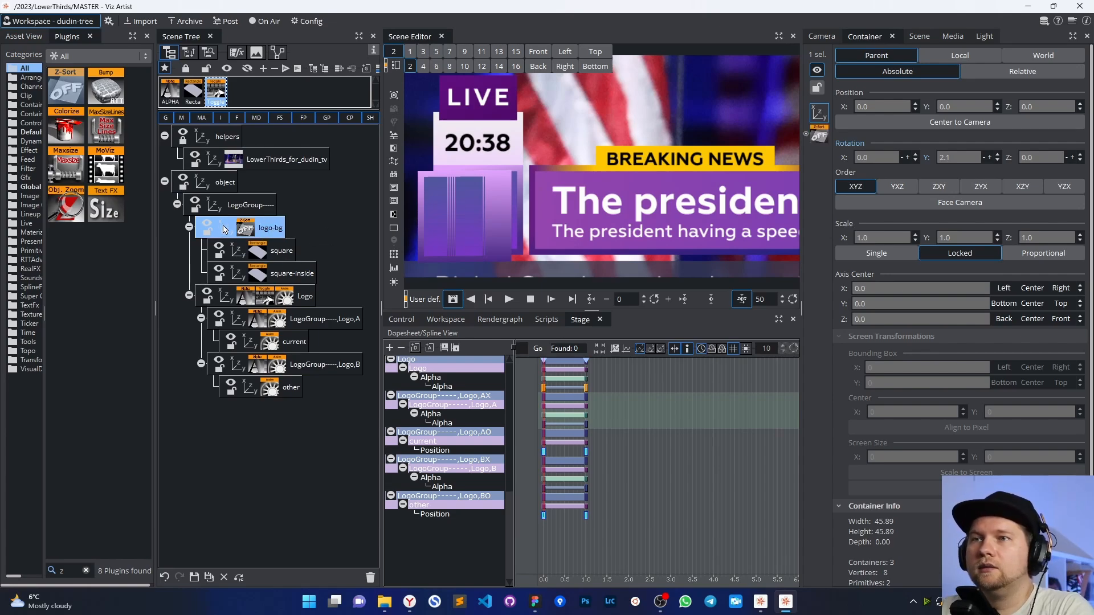
pyautogui.moveTo(955, 157); pyautogui.dragTo(958, 157)
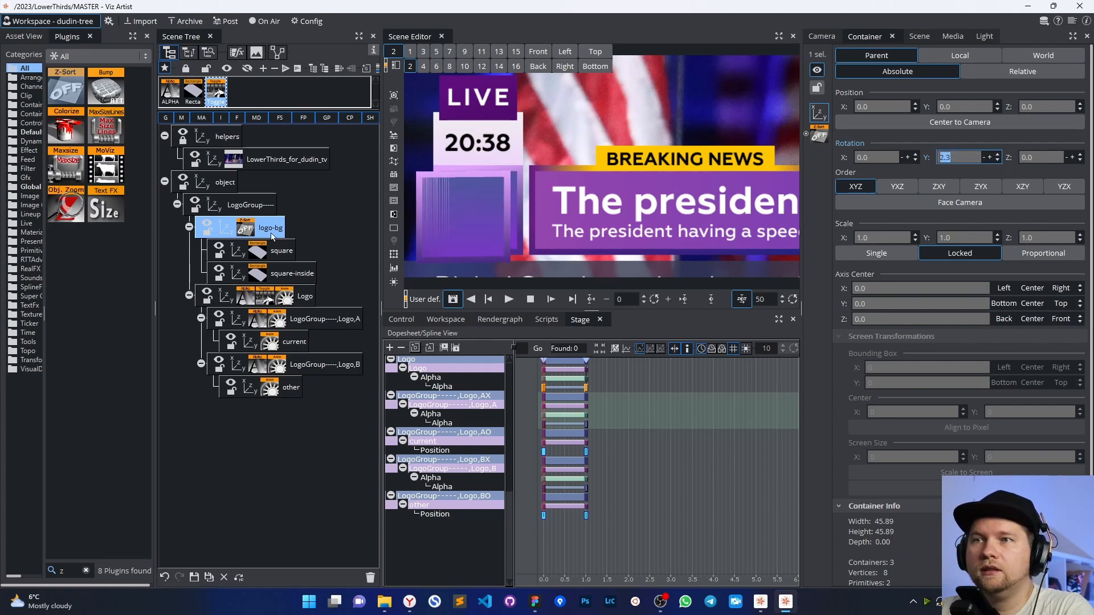
# - Check the Z-Sort plugin's settings and remove the plugin from logo-bg
pyautogui.click(245, 228)
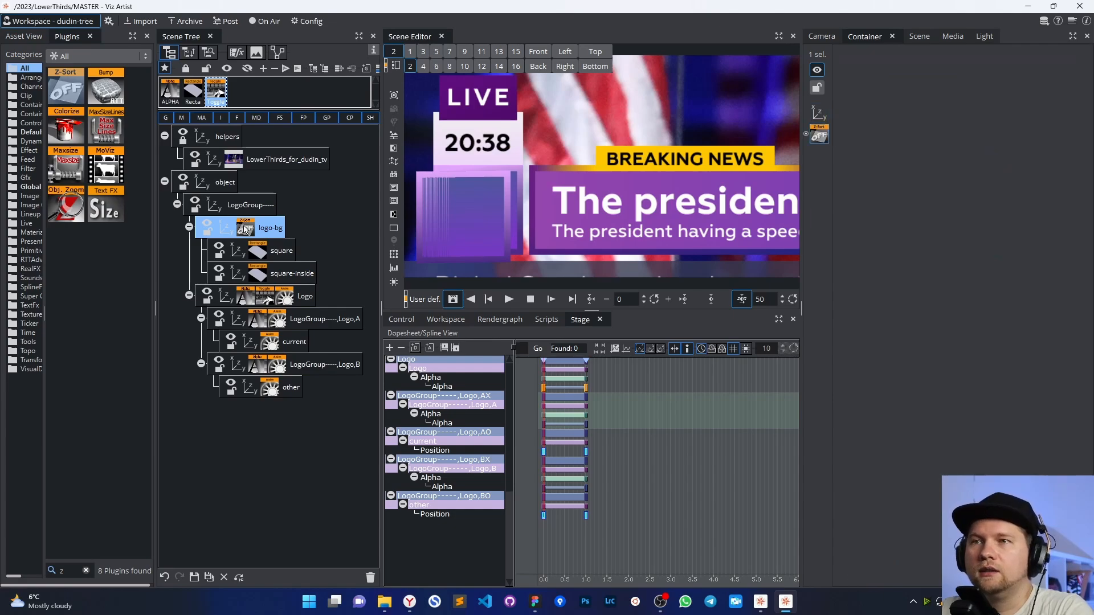
pyautogui.click(279, 254)
pyautogui.keyDown('ctrl'); pyautogui.click(283, 272); pyautogui.keyUp('ctrl')
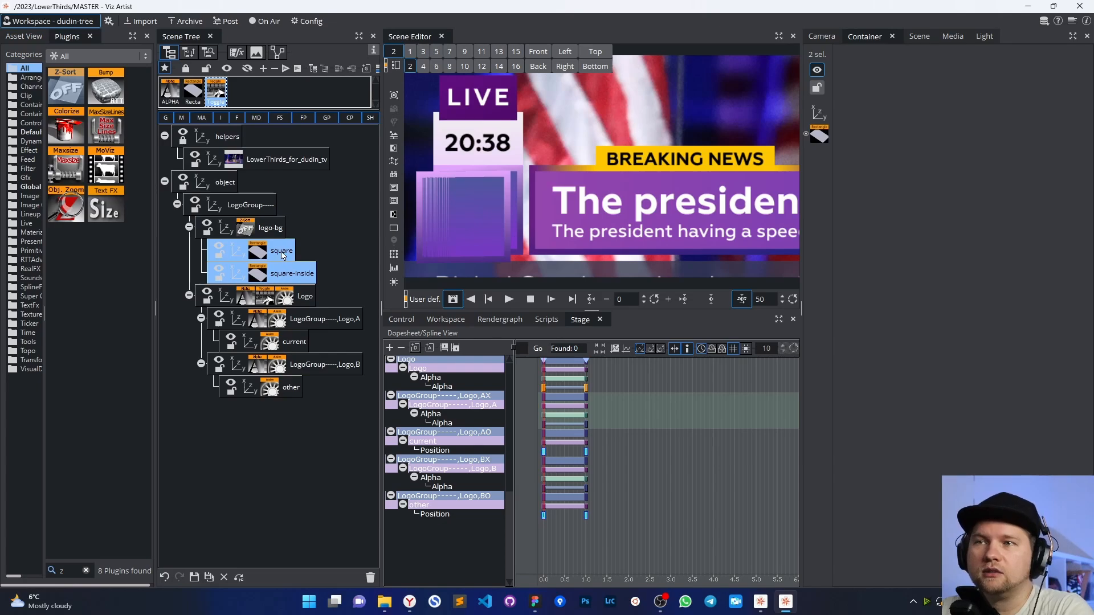
pyautogui.click(249, 229)
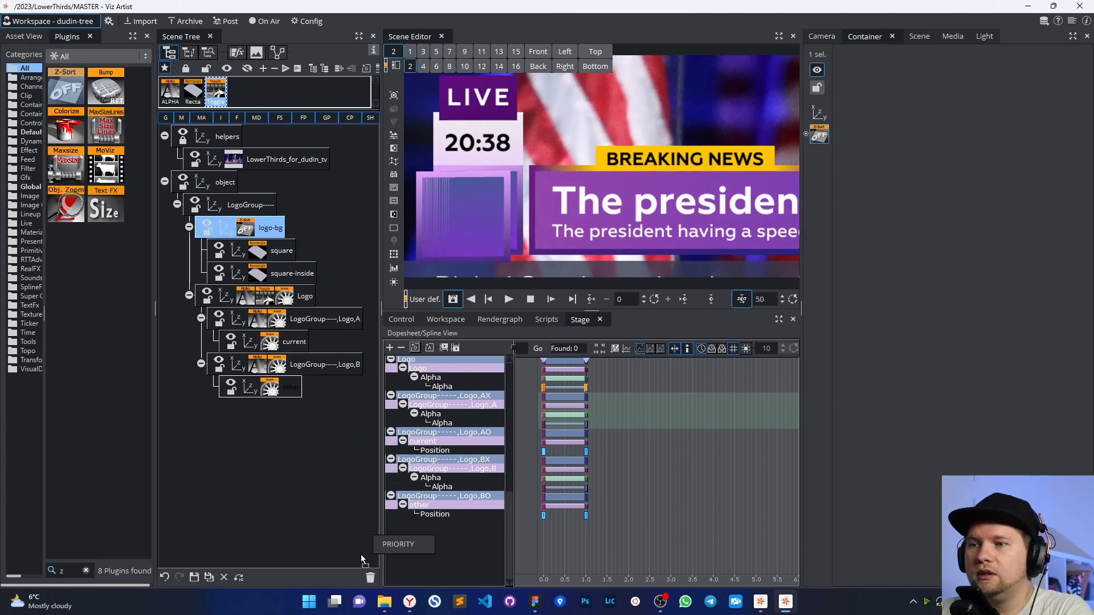
pyautogui.moveTo(361, 555); pyautogui.dragTo(370, 579)
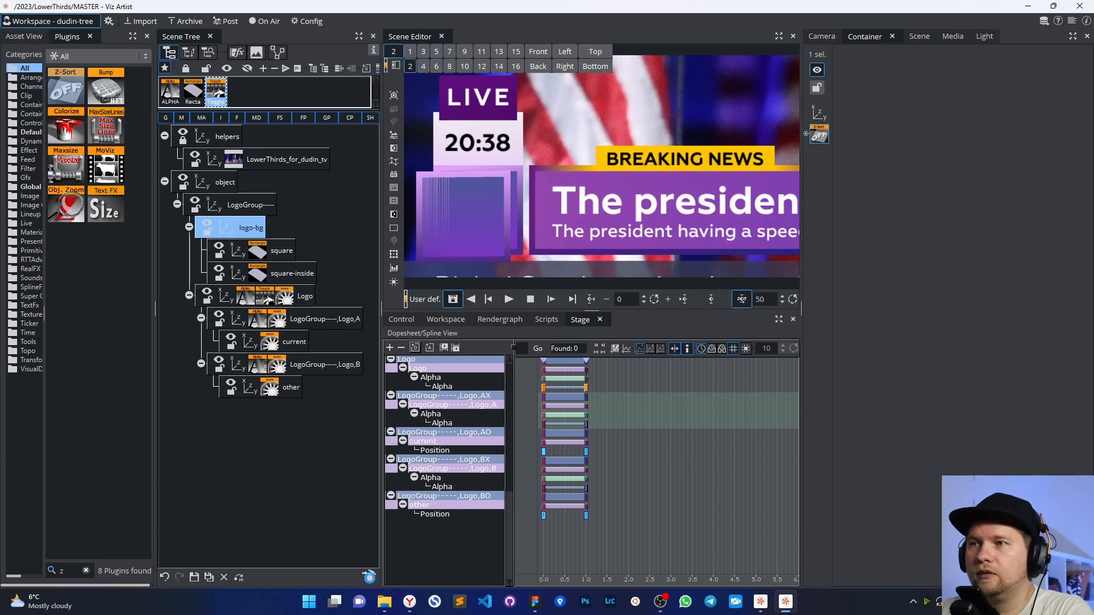
# - Set square-inside's Z position to 0.001
pyautogui.click(235, 277)
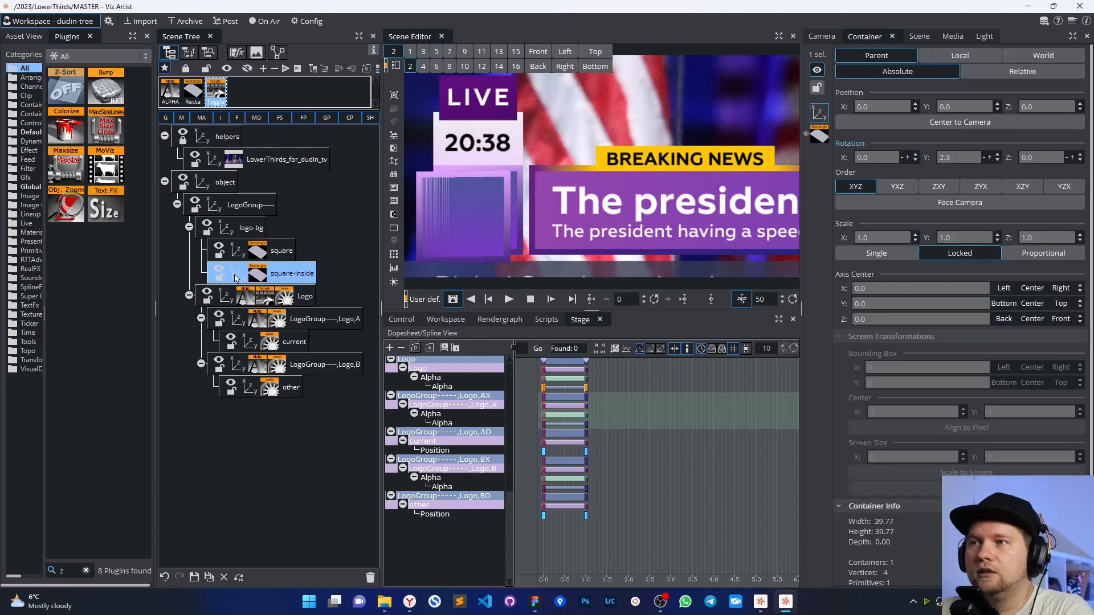
pyautogui.doubleClick(1036, 108)
pyautogui.write('0.')
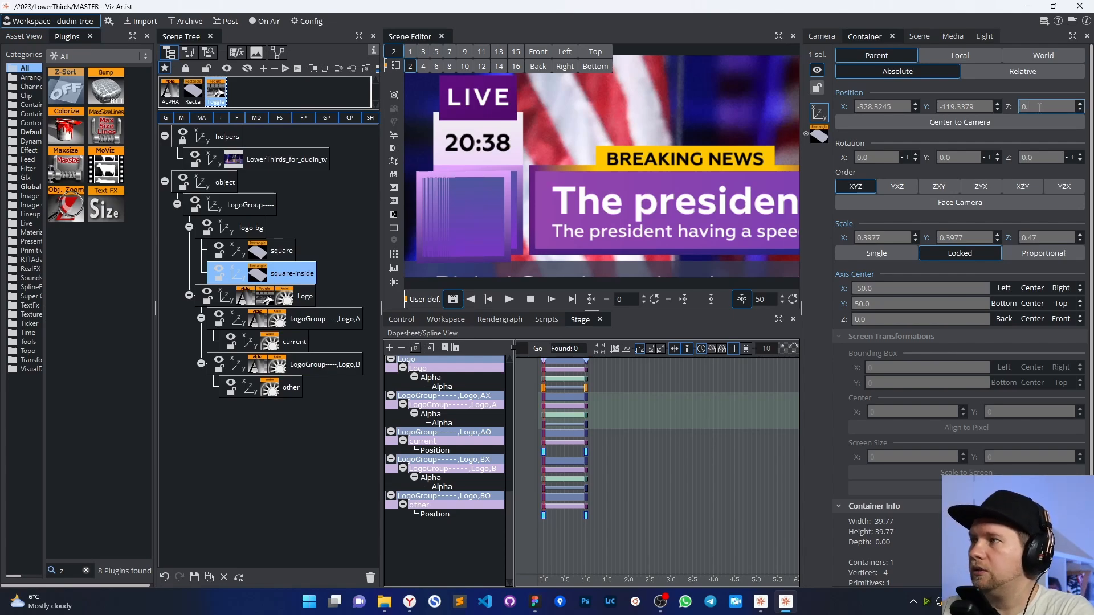
pyautogui.write('001')
pyautogui.press('Return')
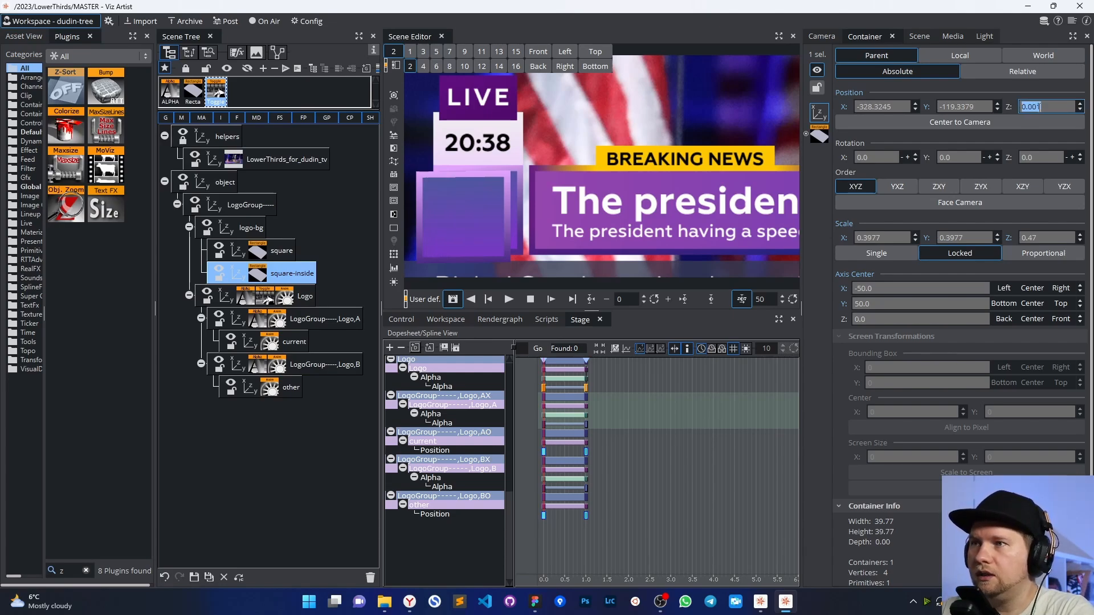
# - Return logo-bg's Y rotation to 0.0 and switch the scene view to camera 1 for the full frame
pyautogui.click(243, 228)
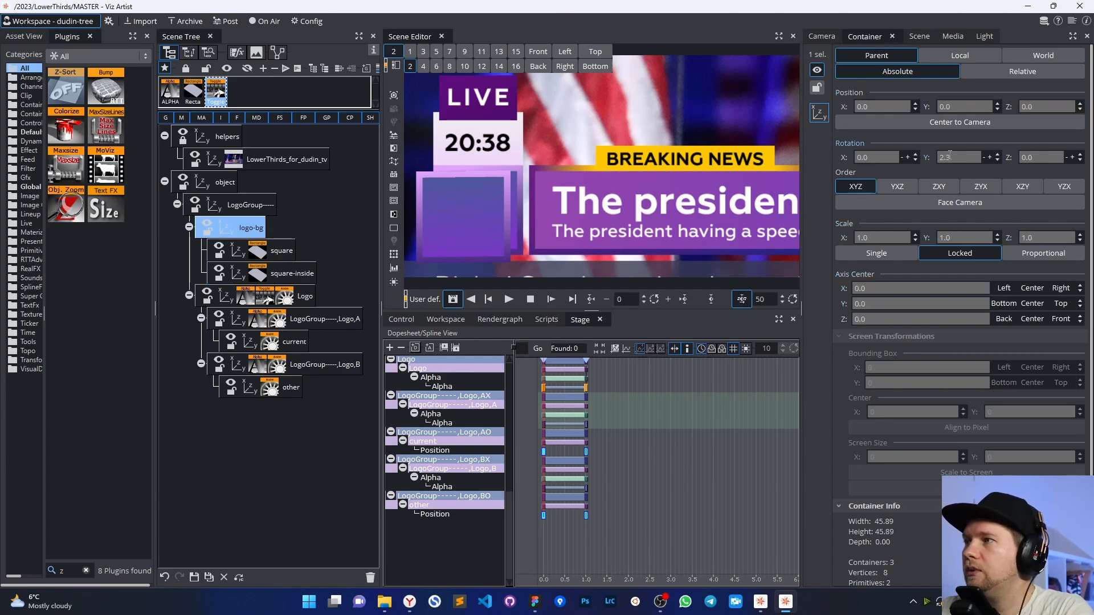
pyautogui.moveTo(950, 154); pyautogui.dragTo(923, 166)
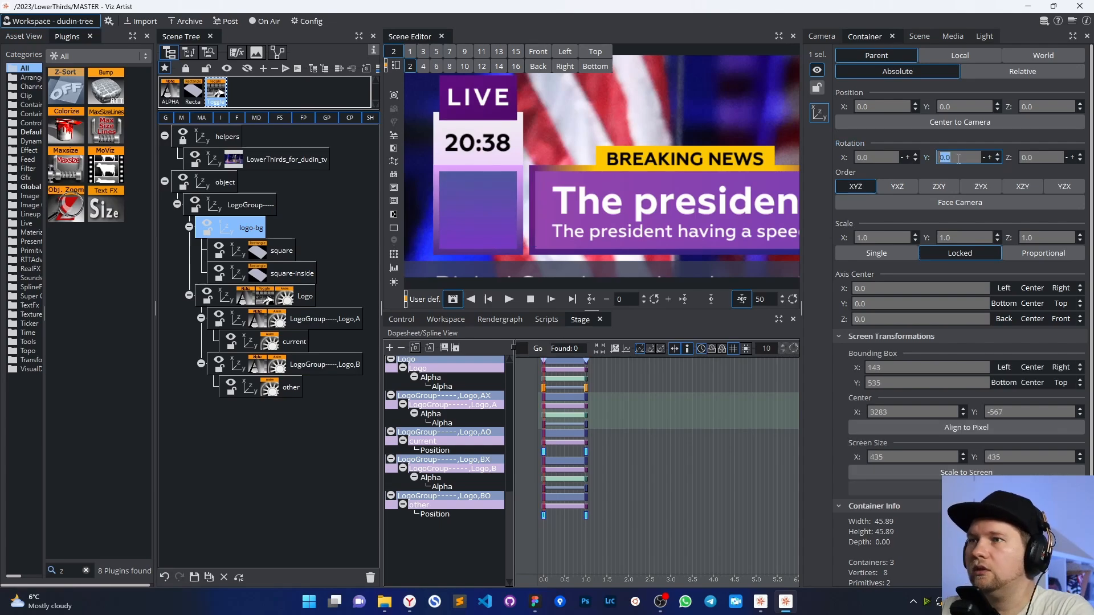
pyautogui.click(405, 54)
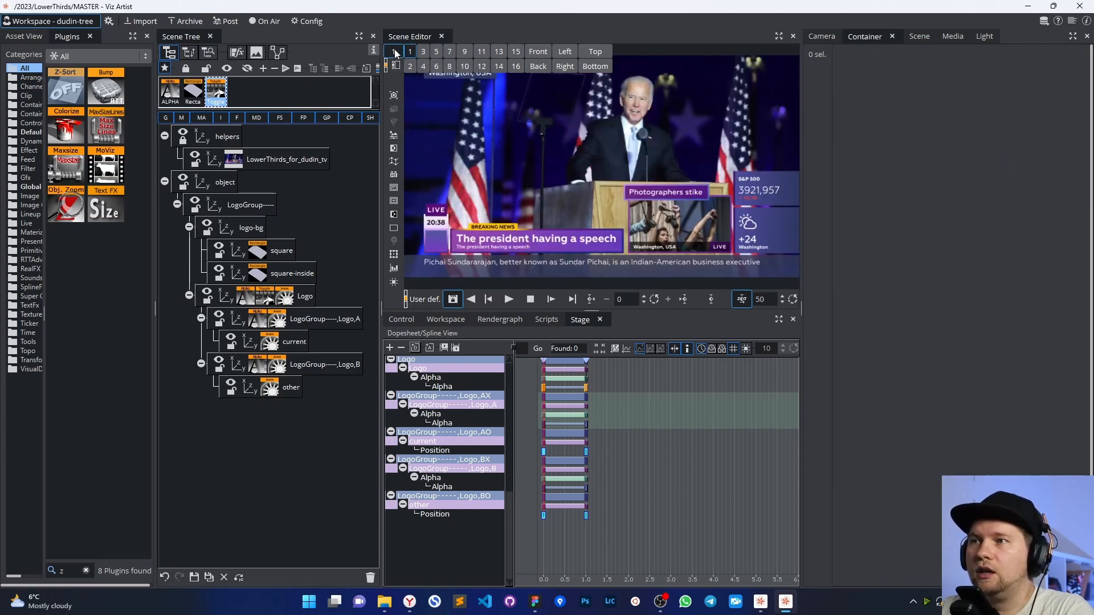
# - Display logo-bg's axes in the scene, test its rotation around Y, and reset the Y rotation to 0
pyautogui.click(219, 234)
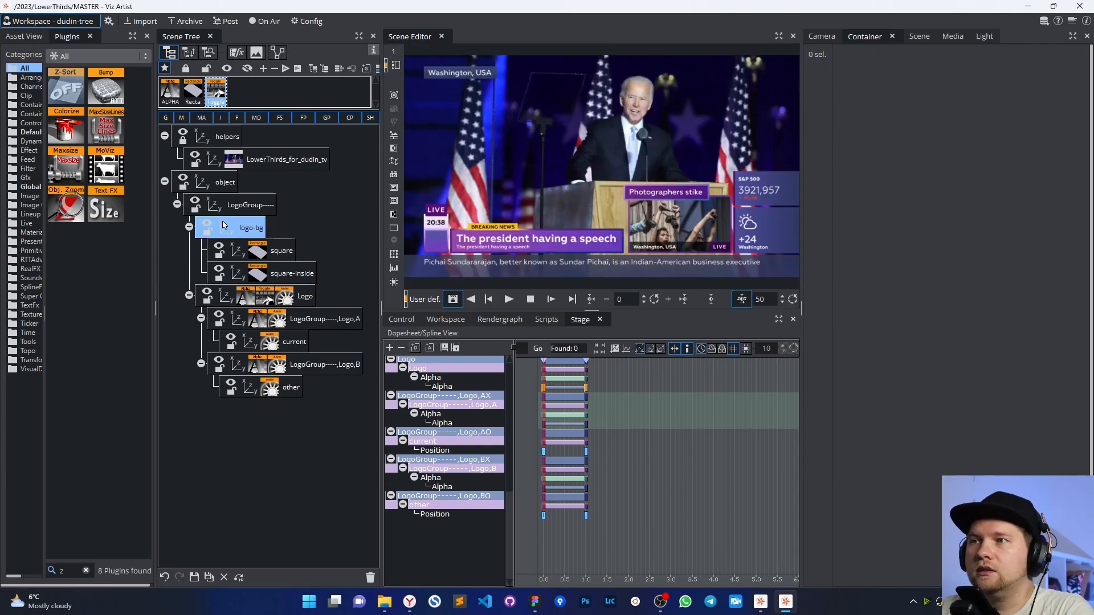
pyautogui.click(393, 254)
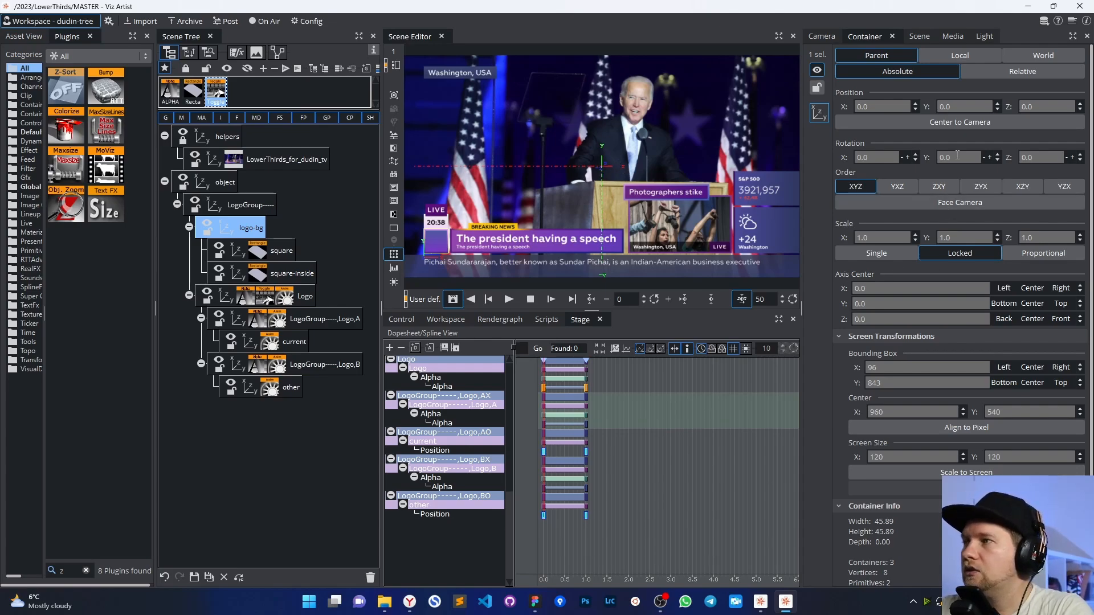
pyautogui.moveTo(958, 156)
pyautogui.mouseDown()
pyautogui.moveTo(928, 157)
pyautogui.moveTo(966, 170)
pyautogui.moveTo(943, 169)
pyautogui.mouseUp()
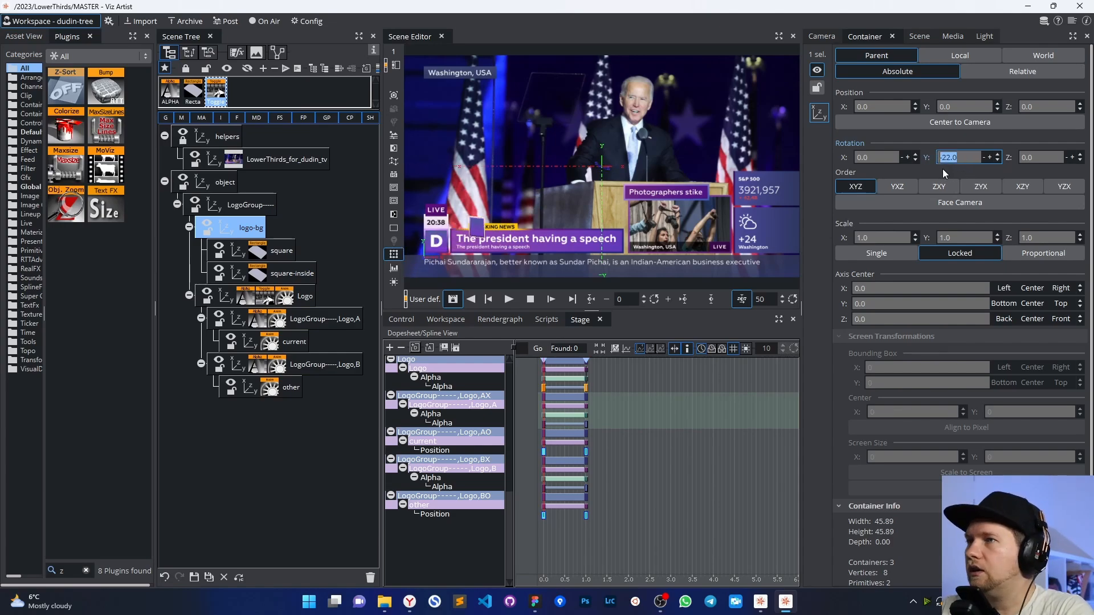
pyautogui.write('0')
pyautogui.press('Return')
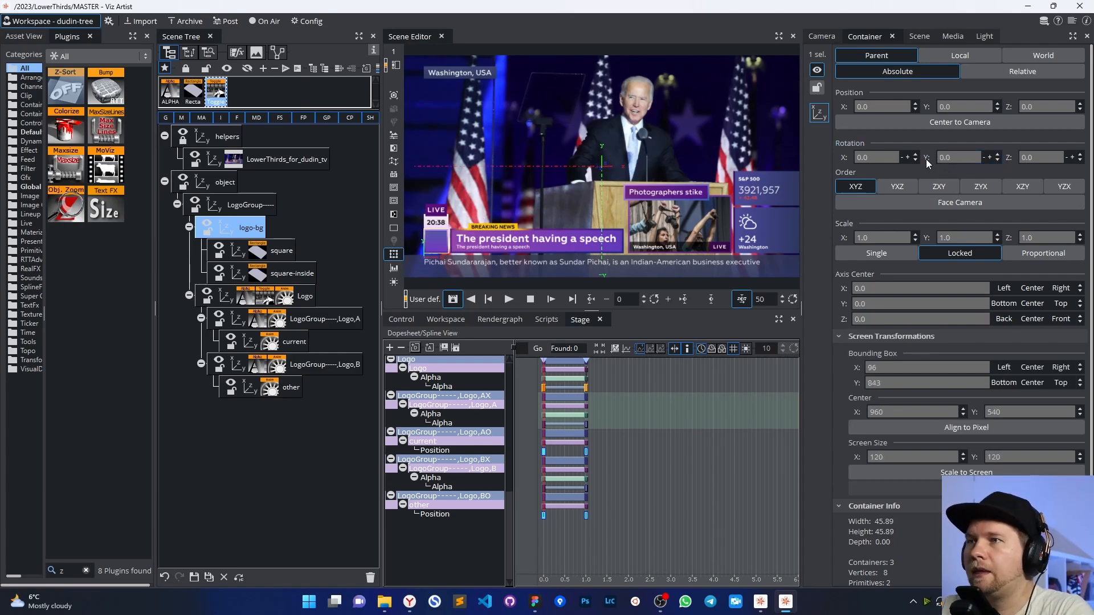
# - Center logo-bg's axis center in X and Y, and compare it with square-inside's transformation values
pyautogui.click(1032, 288)
pyautogui.click(1033, 304)
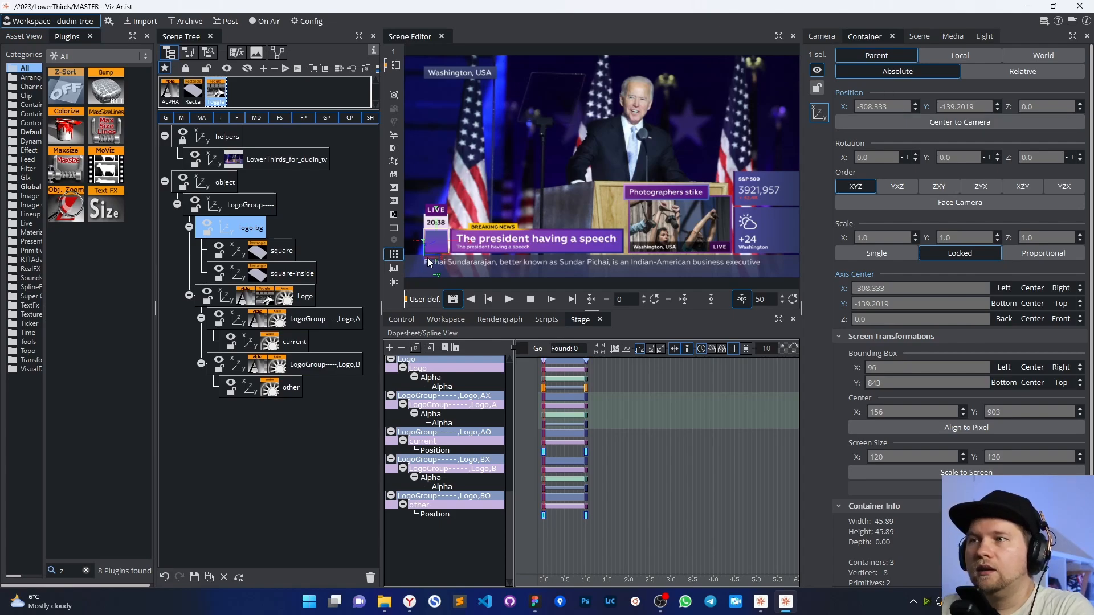
pyautogui.click(283, 274)
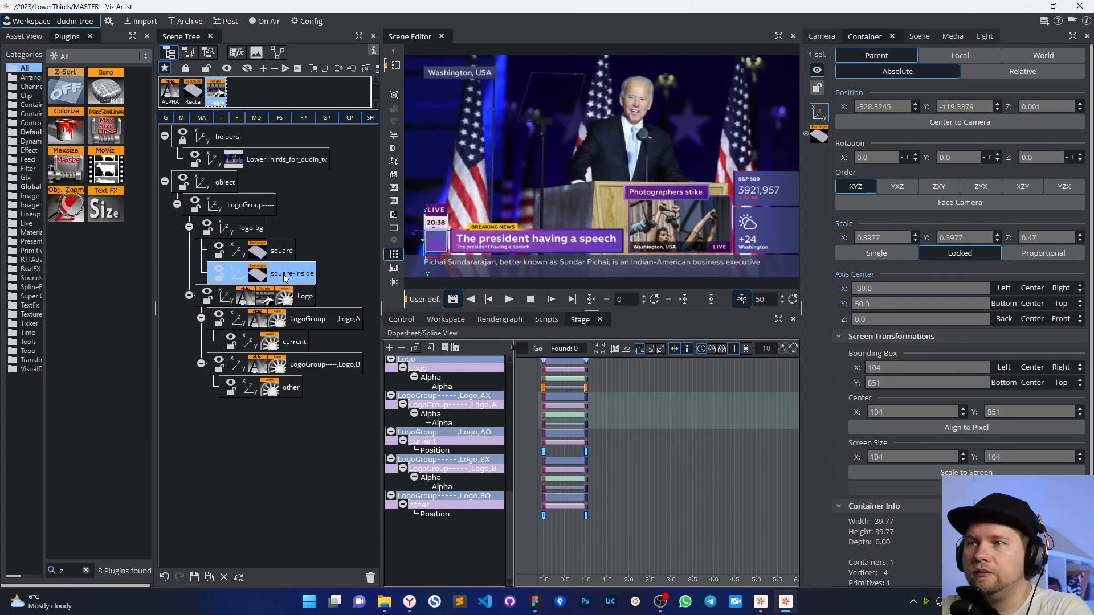
pyautogui.click(251, 228)
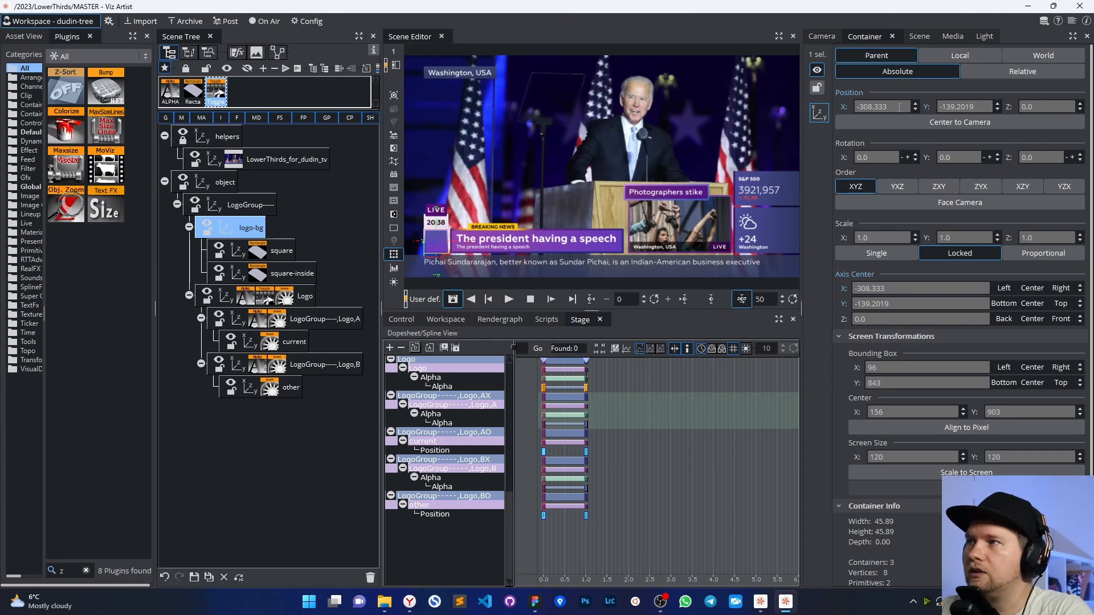
# - Center the axis centers of square and square-inside in X and Y
pyautogui.click(285, 256)
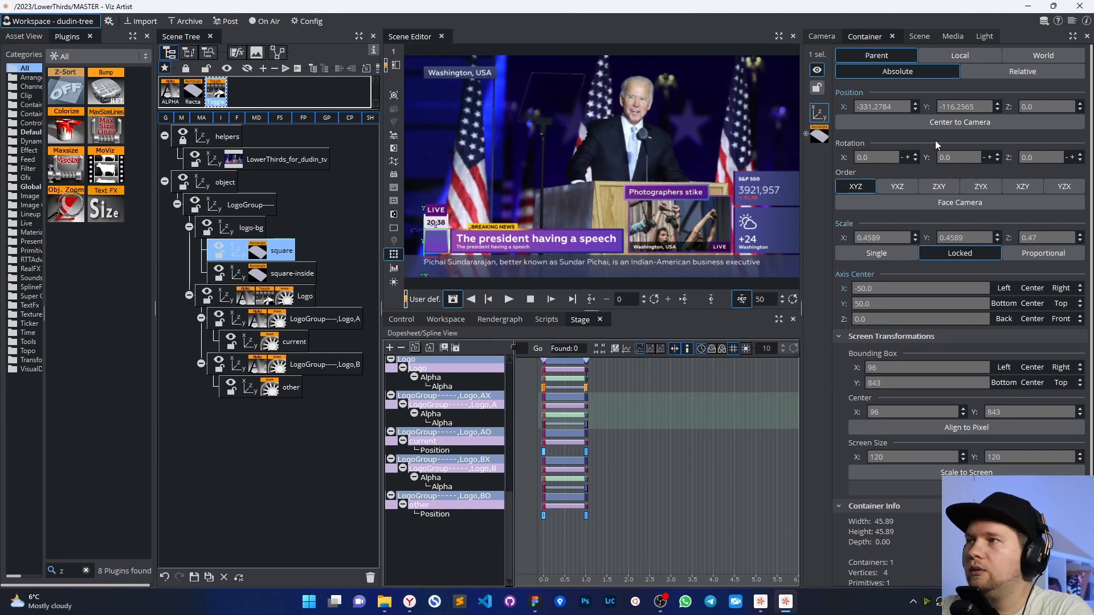
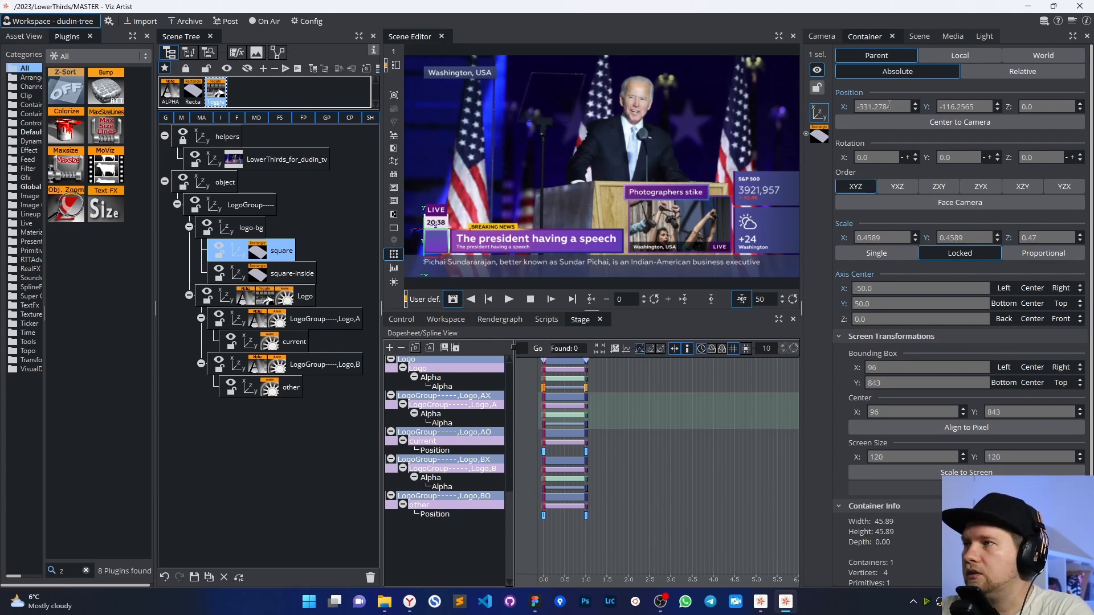
pyautogui.click(1033, 289)
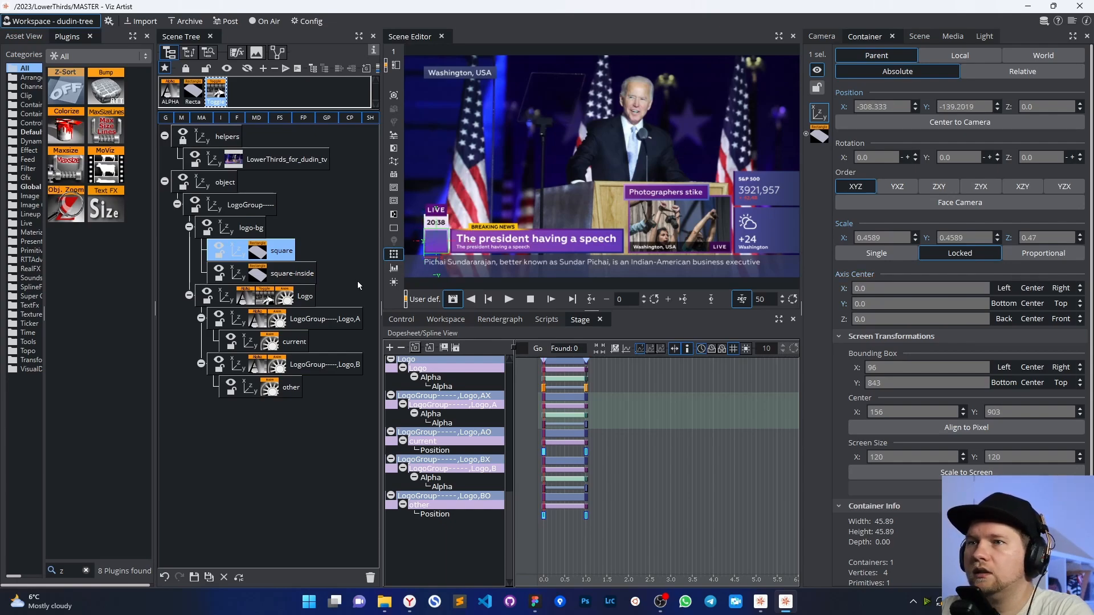
pyautogui.click(291, 273)
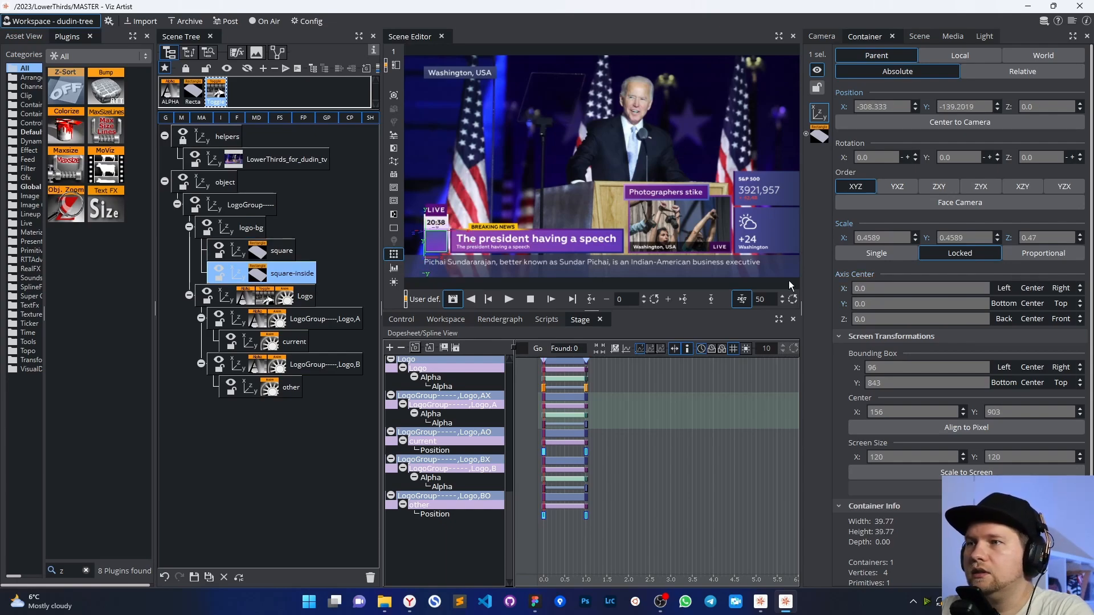
pyautogui.click(1040, 289)
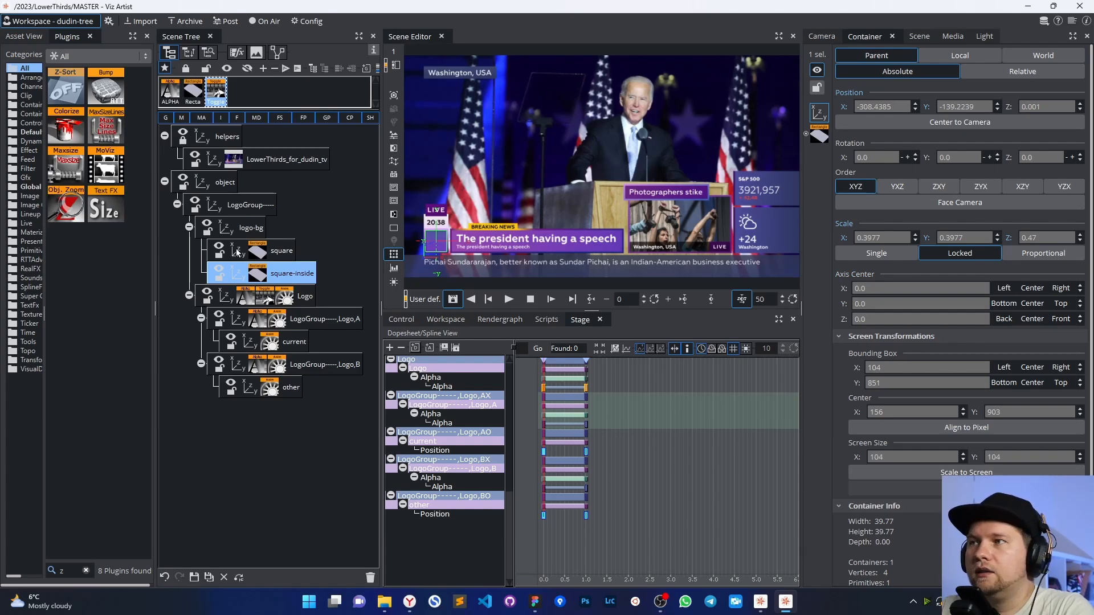
# - Reset square's position to 0.0 on all axes
pyautogui.click(237, 252)
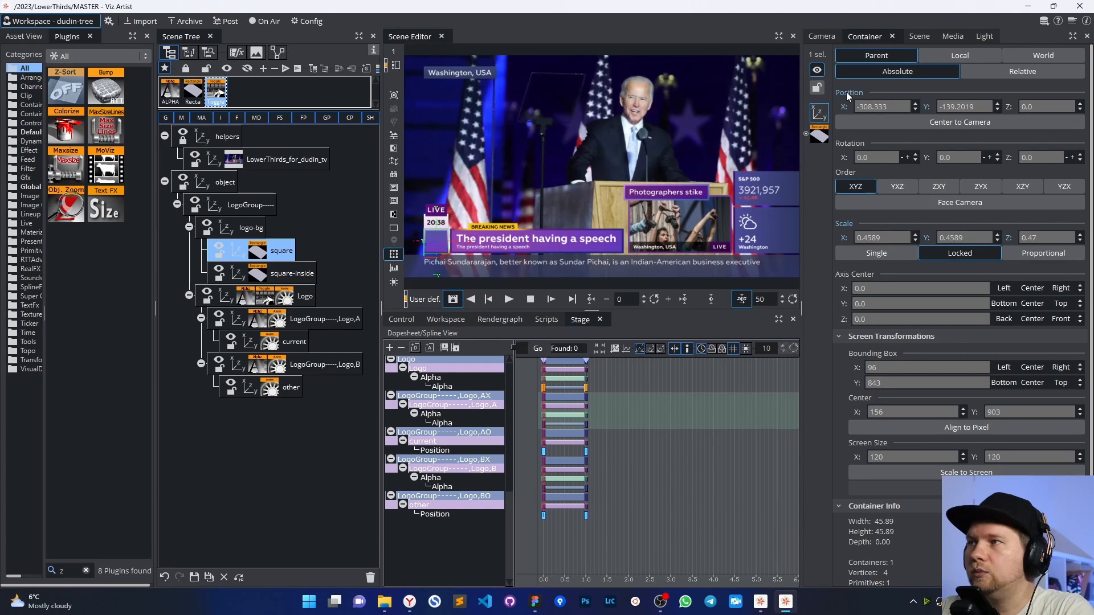
pyautogui.click(848, 94)
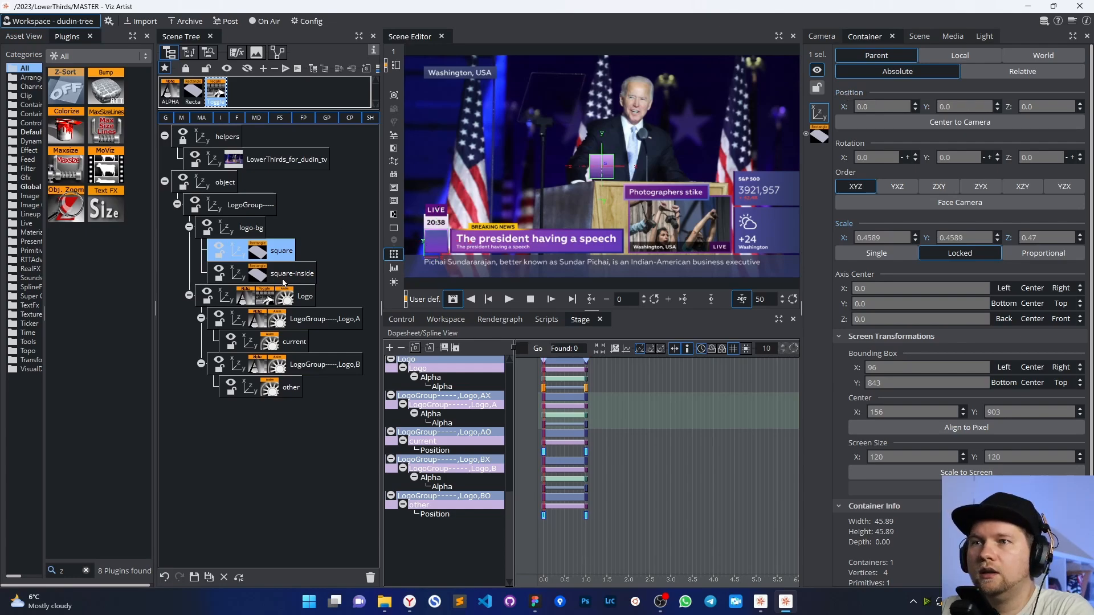
# - Reset square-inside's position and logo-bg's axis center to 0.0 on all axes
pyautogui.click(284, 277)
pyautogui.click(846, 95)
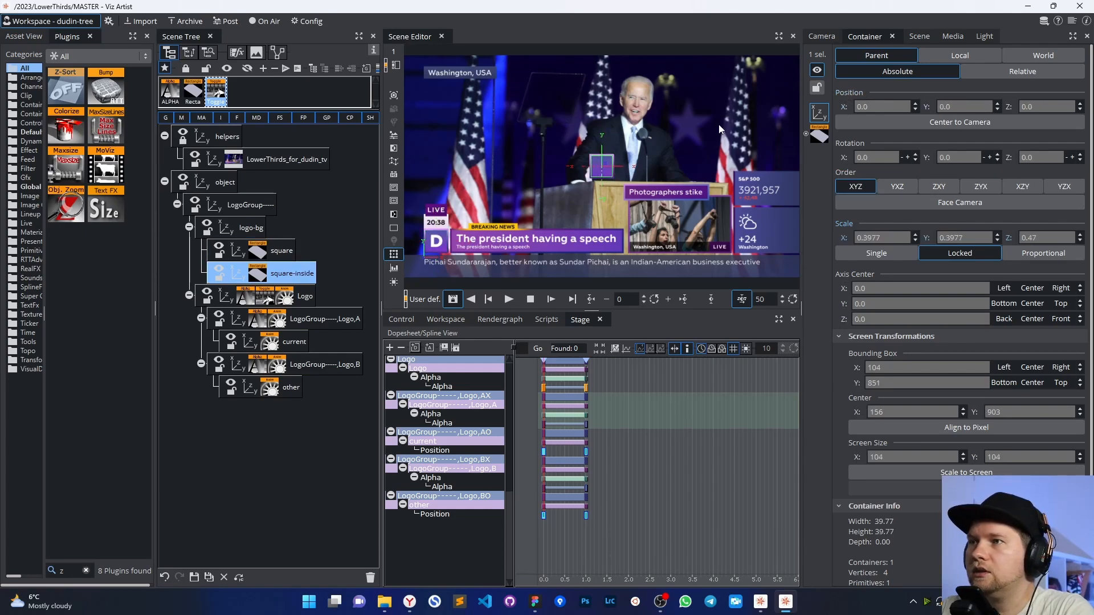
pyautogui.click(225, 231)
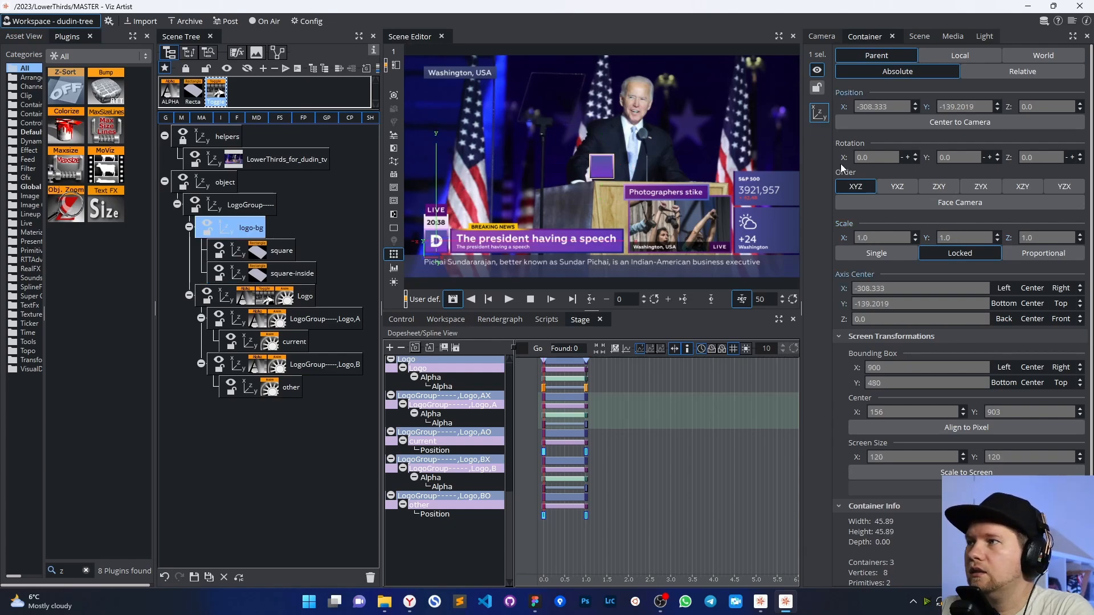
pyautogui.click(861, 276)
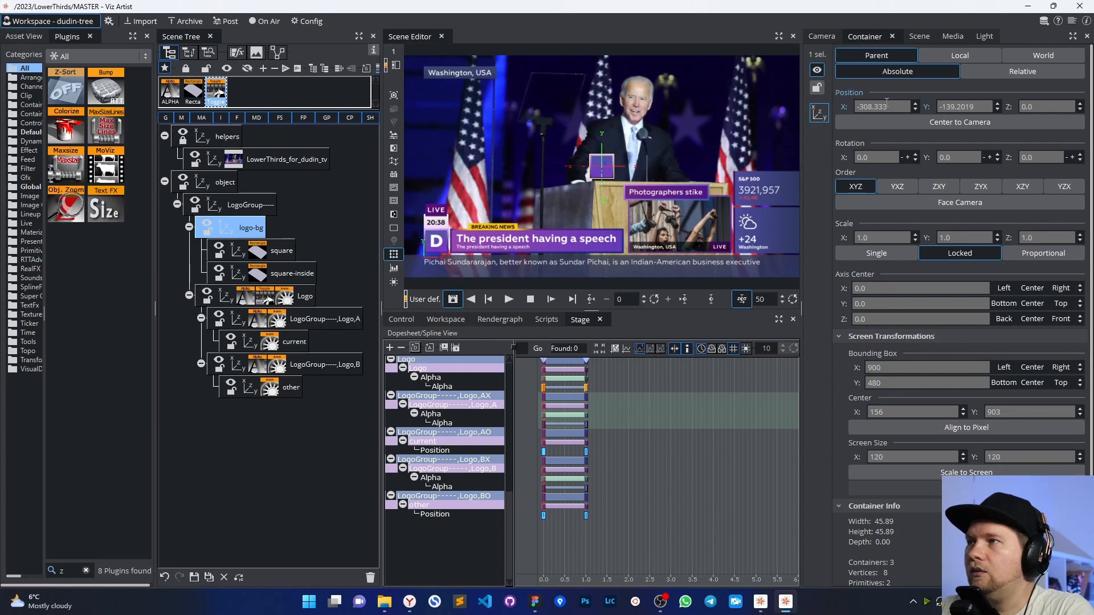
# - Position logo-bg over the lower third's logo area at X -308.433 and Y -139.2, fine-tuning it through camera 2
pyautogui.moveTo(891, 106); pyautogui.dragTo(889, 106)
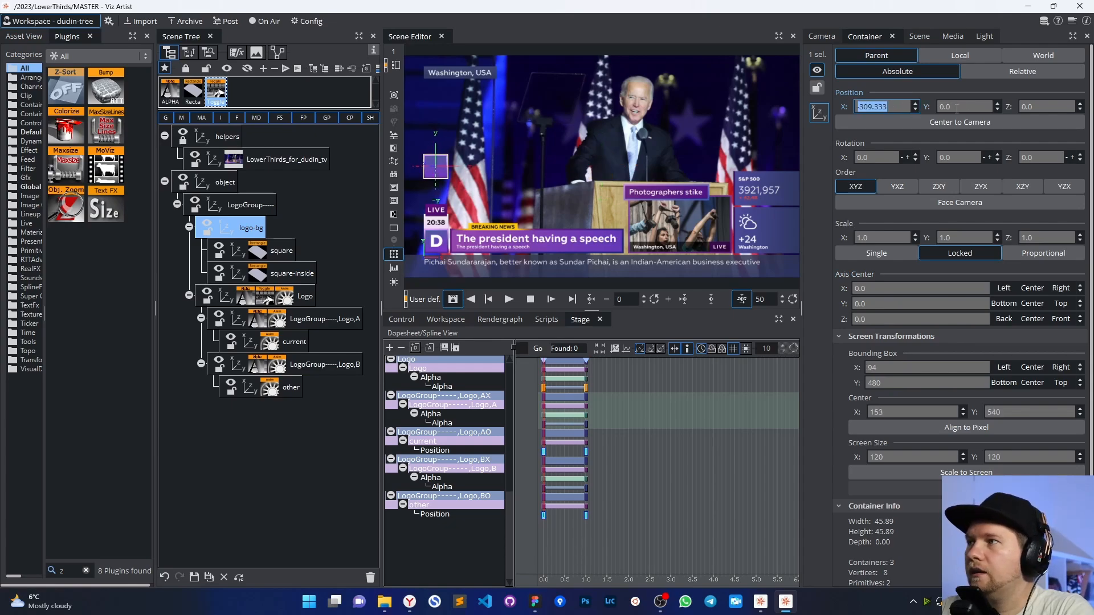
pyautogui.moveTo(957, 108); pyautogui.dragTo(776, 120)
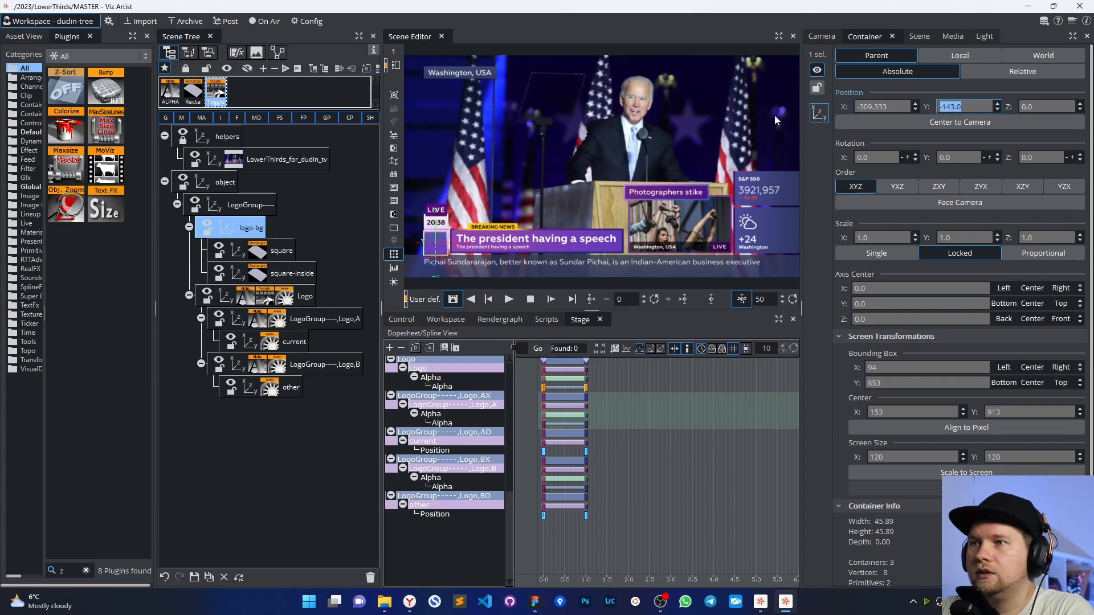
pyautogui.click(396, 50)
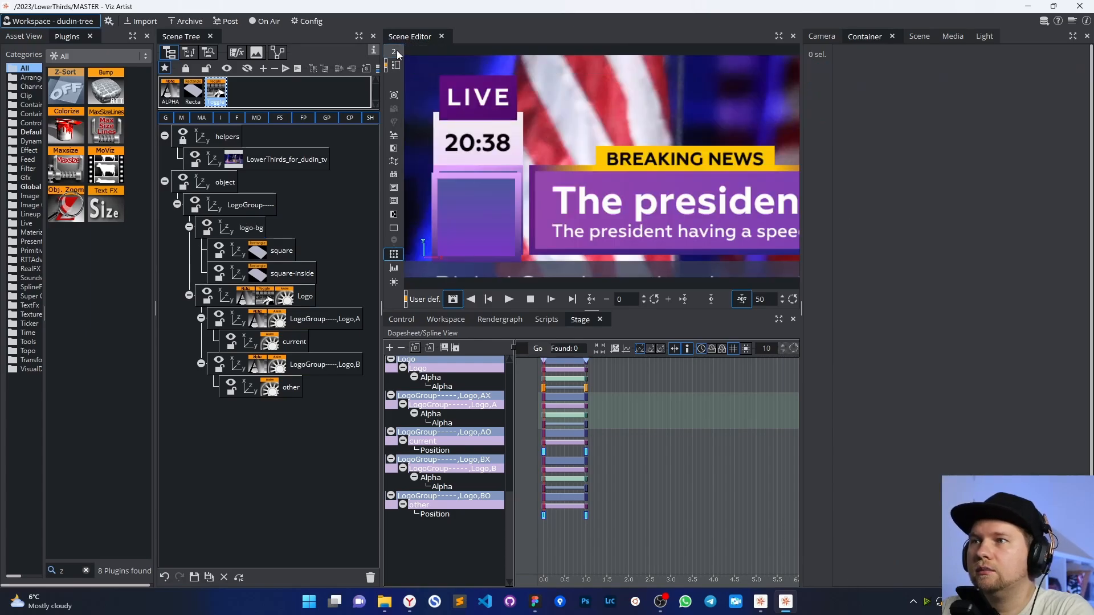
pyautogui.click(224, 232)
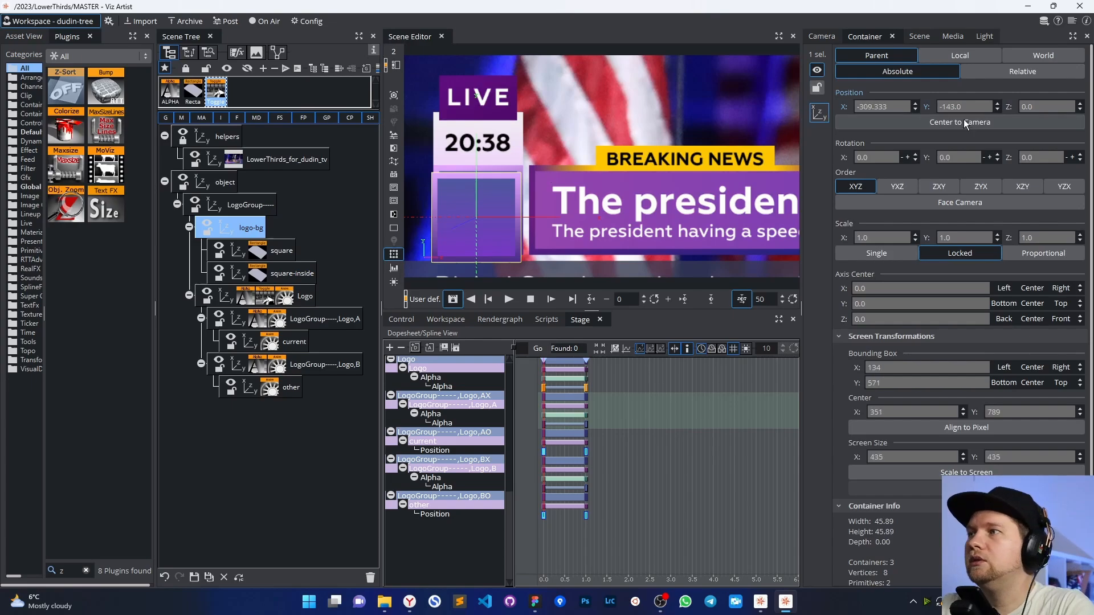
pyautogui.moveTo(961, 107); pyautogui.dragTo(965, 107)
pyautogui.moveTo(880, 107); pyautogui.dragTo(884, 107)
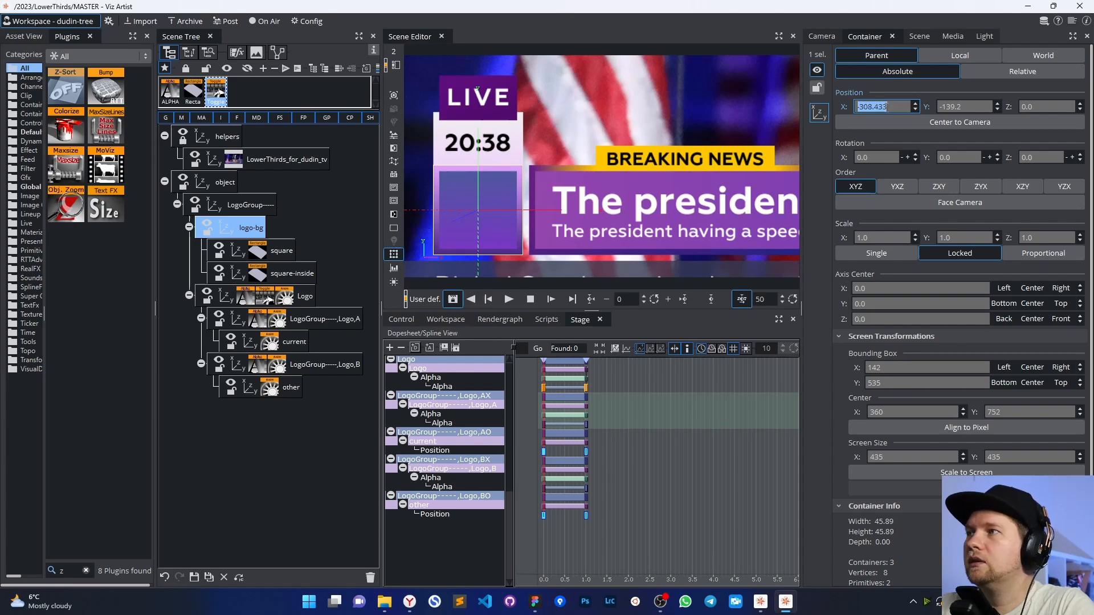
# - Compare the position, scale and axis center values of square-inside, square and logo-bg
pyautogui.click(565, 125)
pyautogui.click(499, 194)
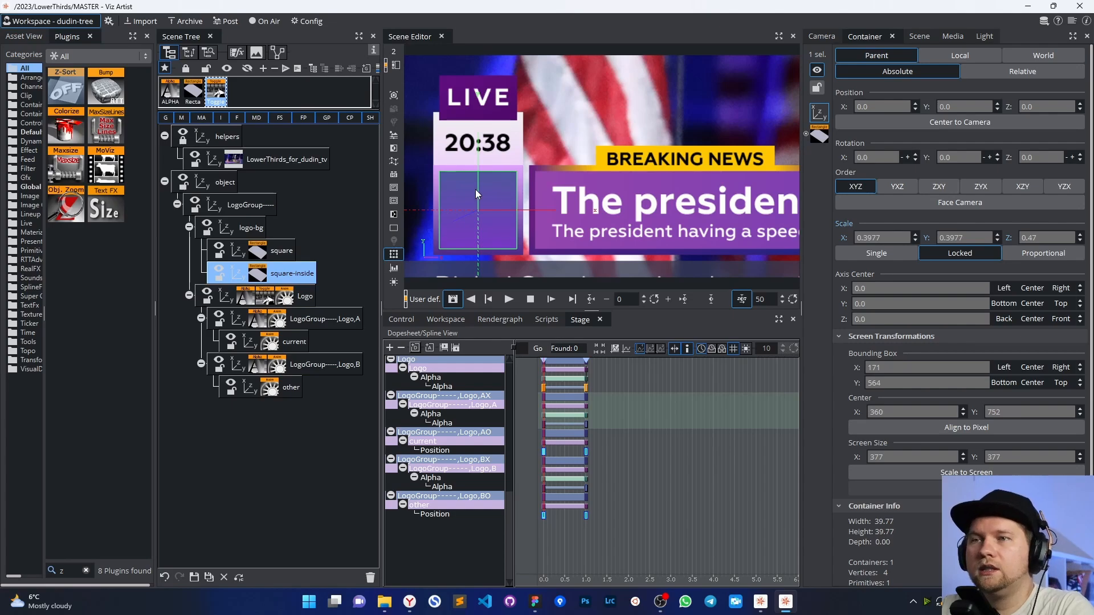
pyautogui.click(243, 231)
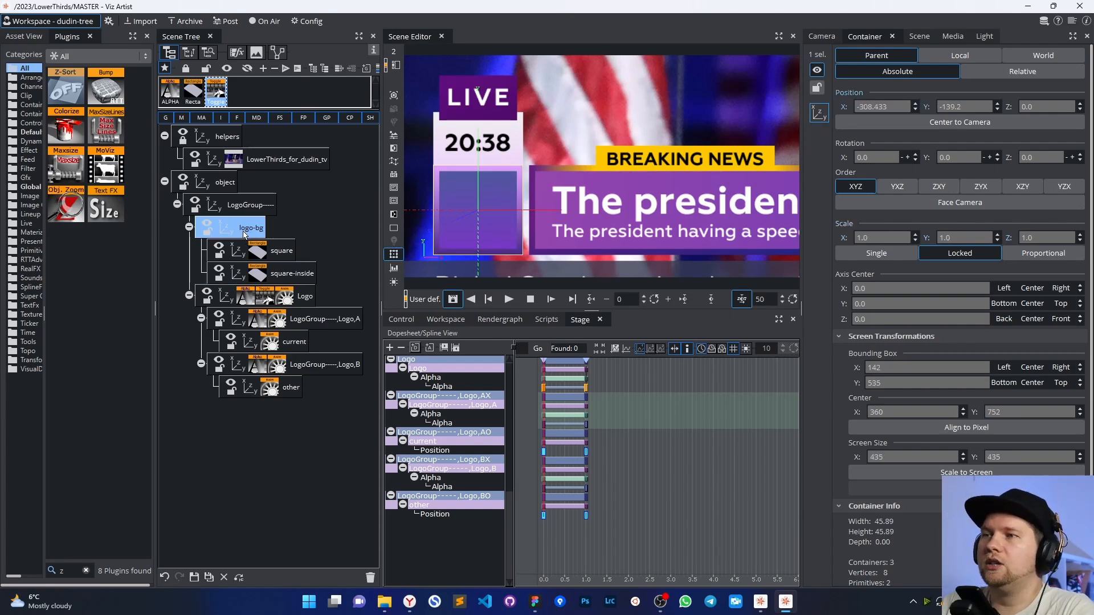
pyautogui.click(238, 255)
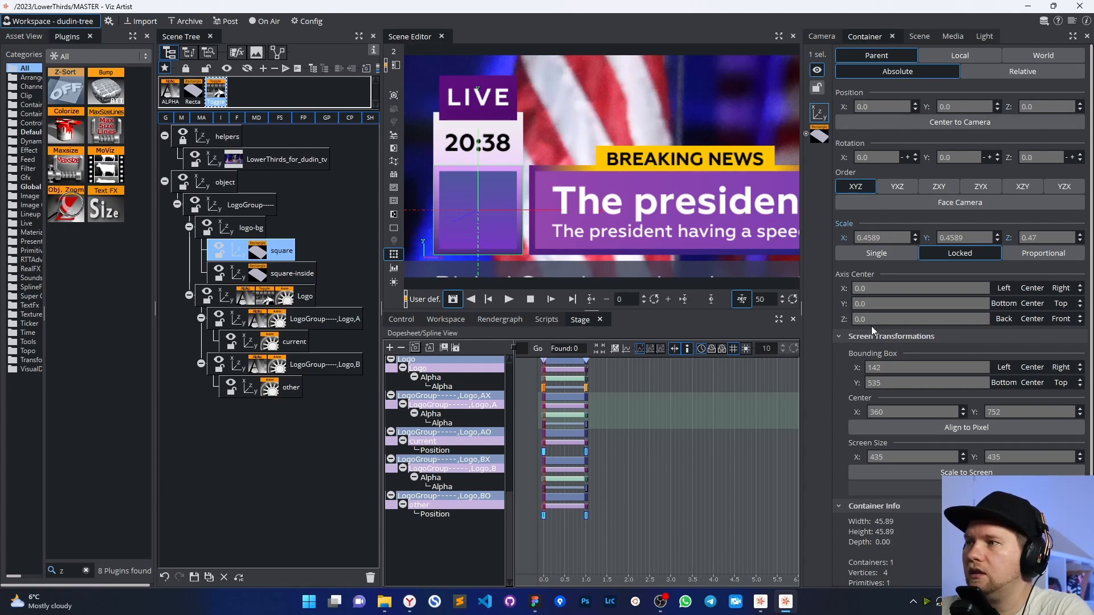
pyautogui.click(295, 276)
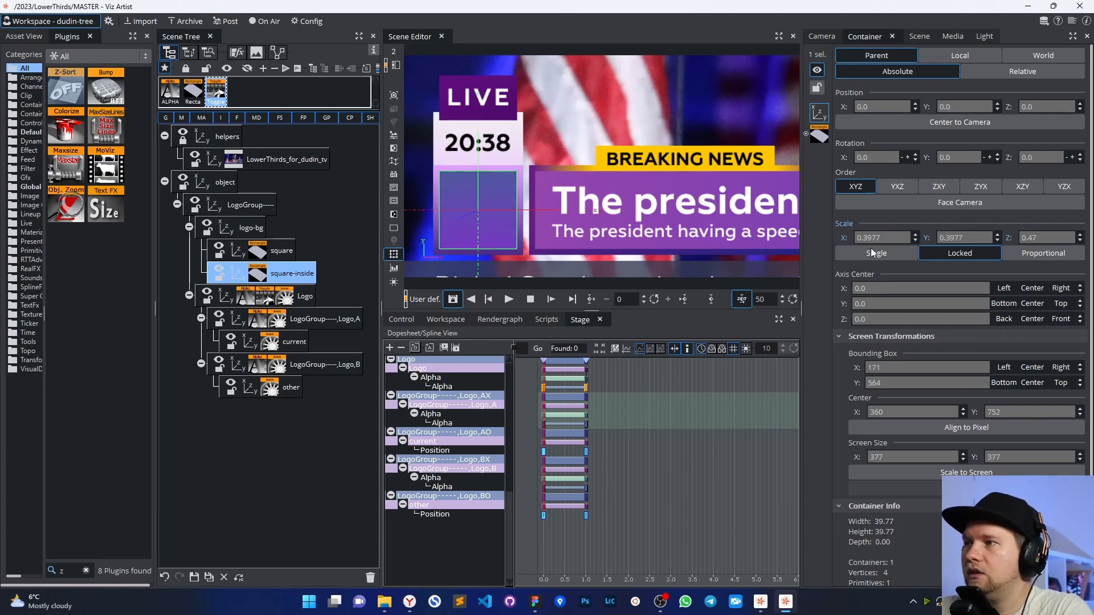
pyautogui.click(245, 231)
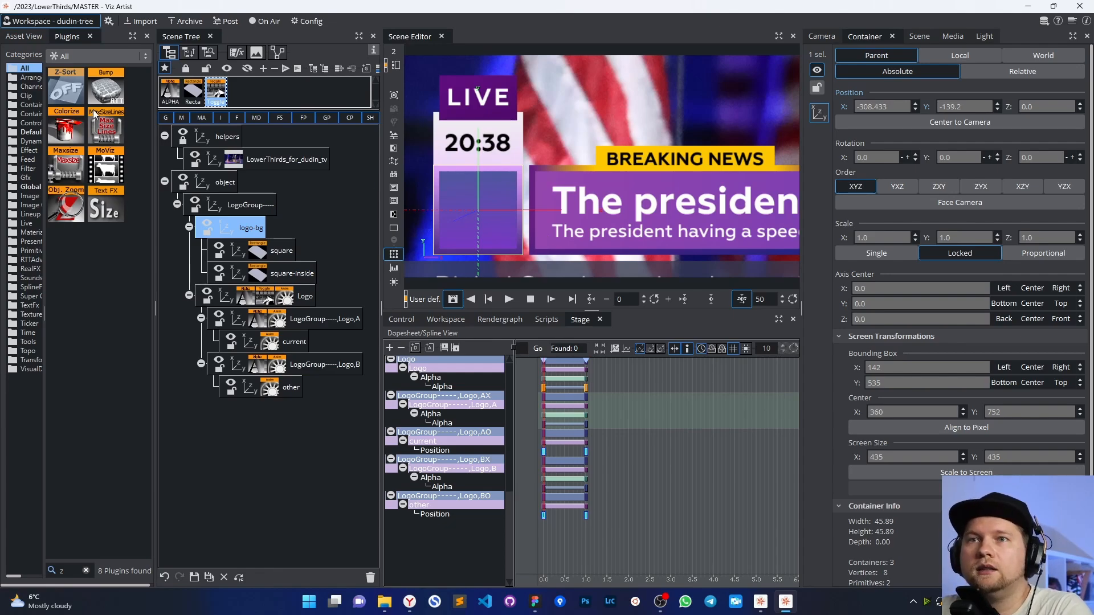
# - Display the Geometria fonts from the FONTS folder in the asset library, with more room for the thumbnails
pyautogui.click(23, 36)
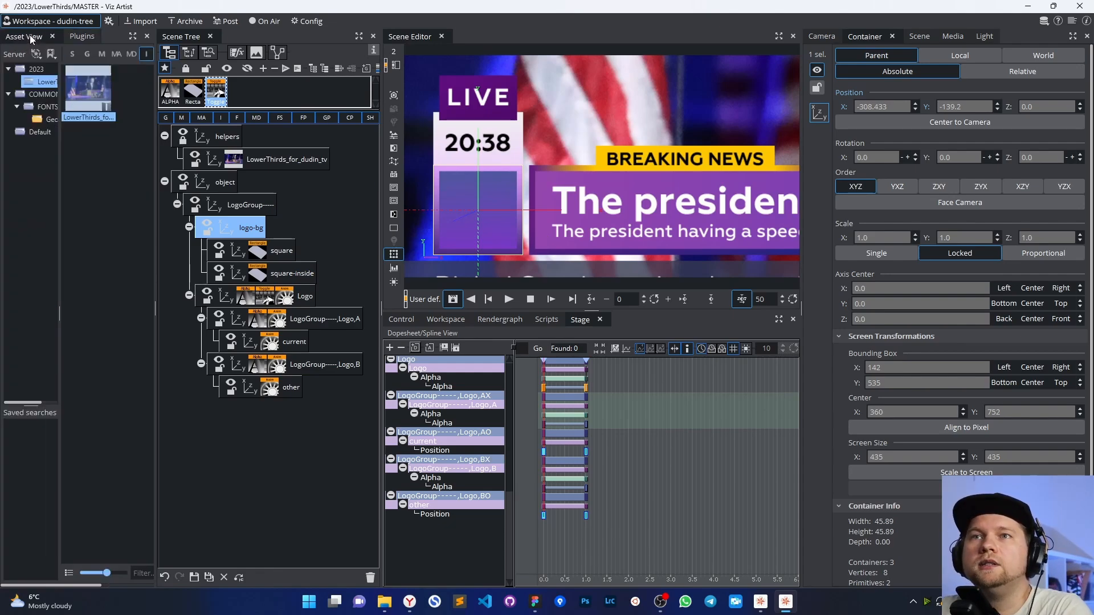
pyautogui.click(45, 119)
pyautogui.moveTo(155, 74); pyautogui.dragTo(218, 75)
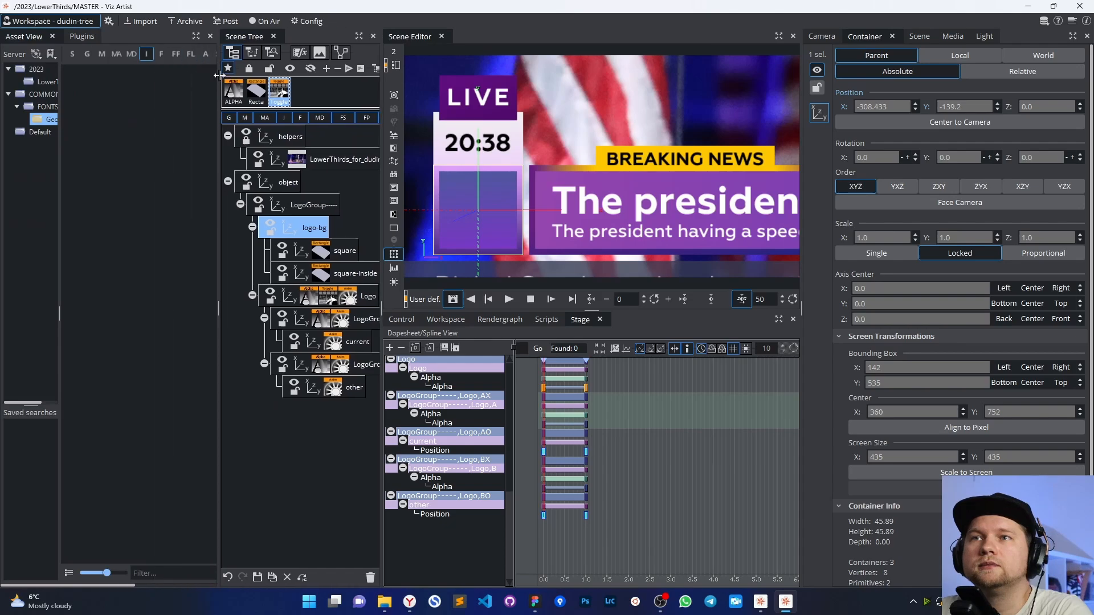
pyautogui.click(162, 54)
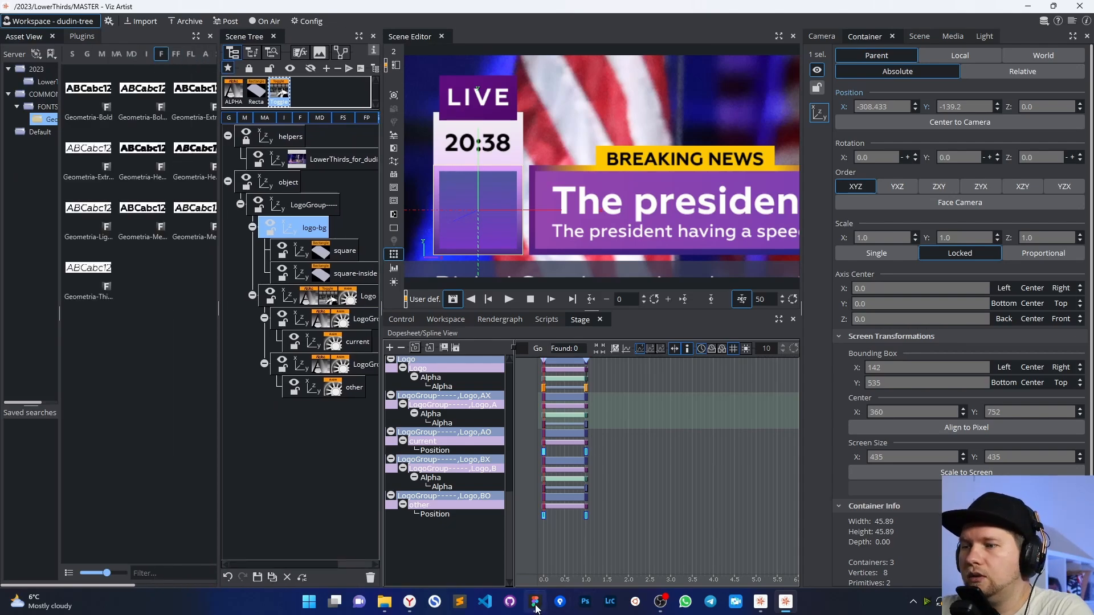
# - Switch to Figma, check the font style and size of the logo letter D, and return to Viz Artist
pyautogui.click(535, 600)
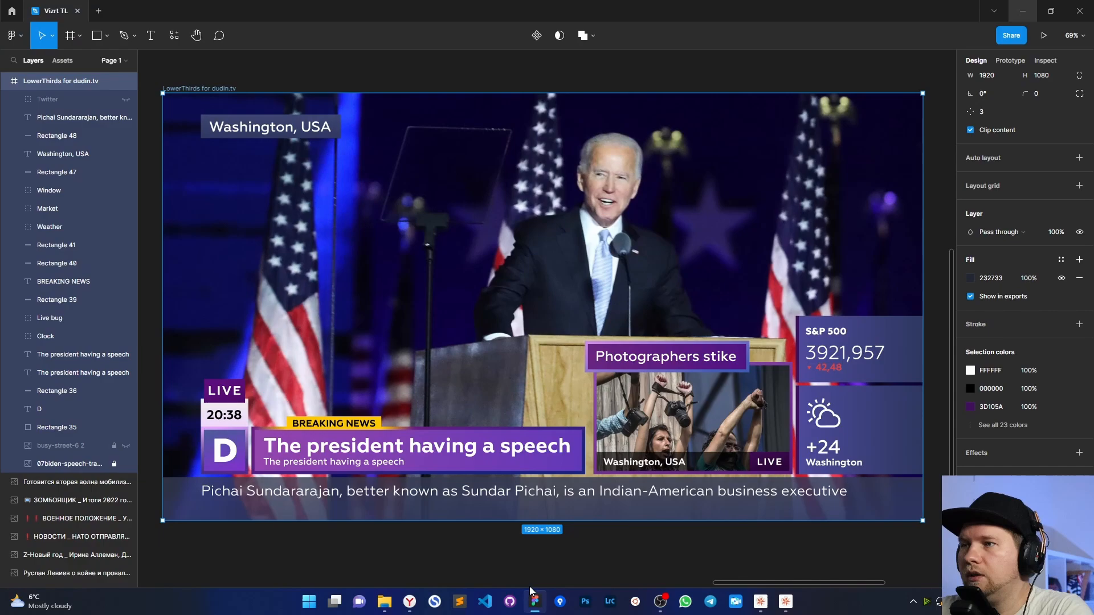
pyautogui.click(233, 458)
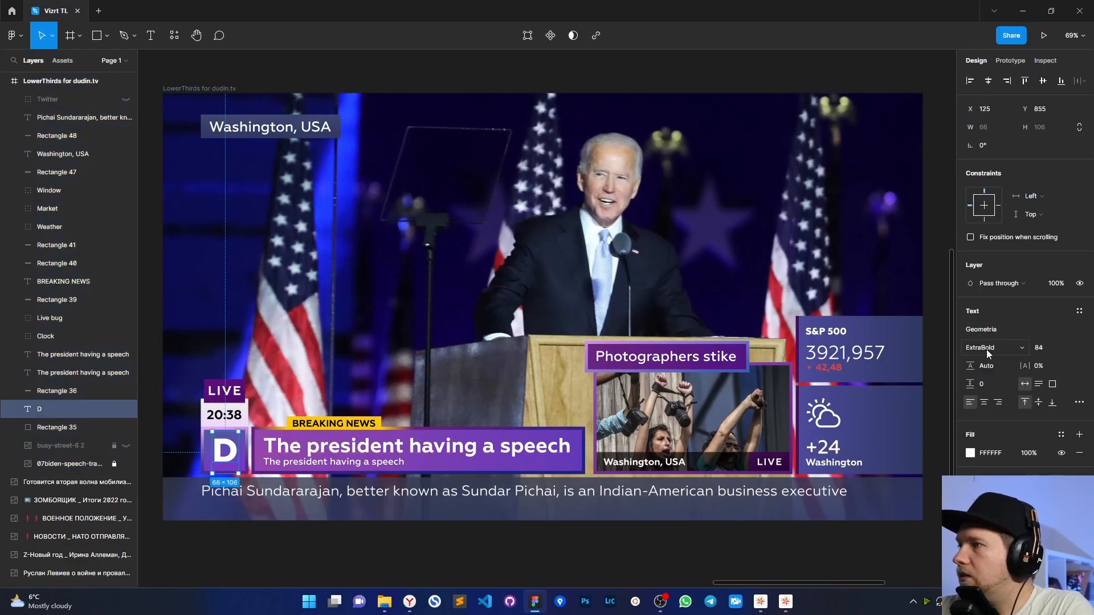
pyautogui.click(1023, 11)
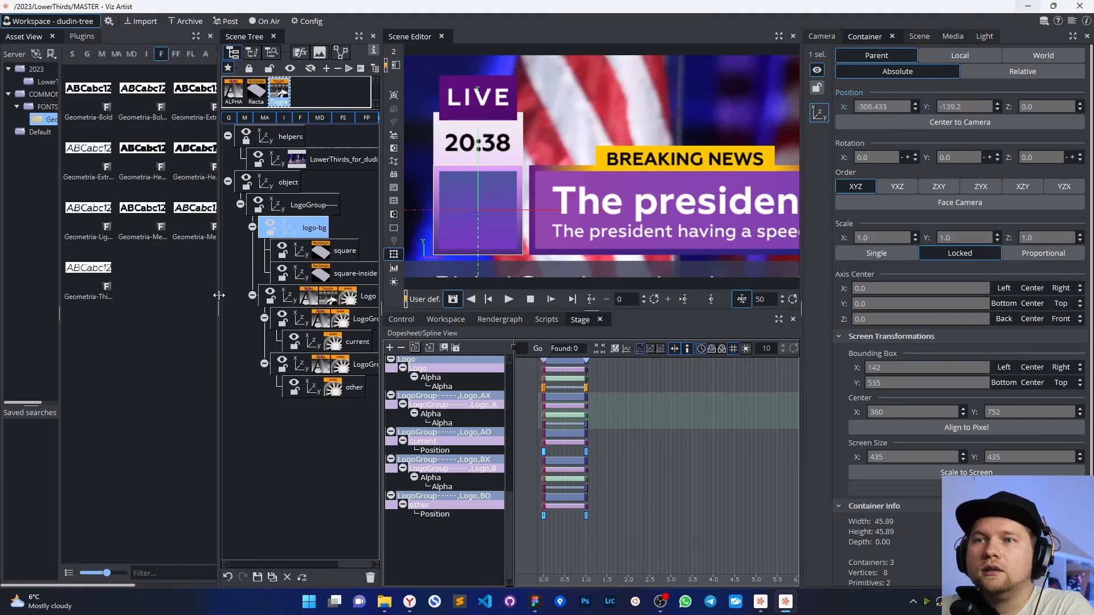
# - Add a Geometria-ExtraBold text container above logo-bg in the logo group and rename it D
pyautogui.moveTo(218, 297); pyautogui.dragTo(278, 295)
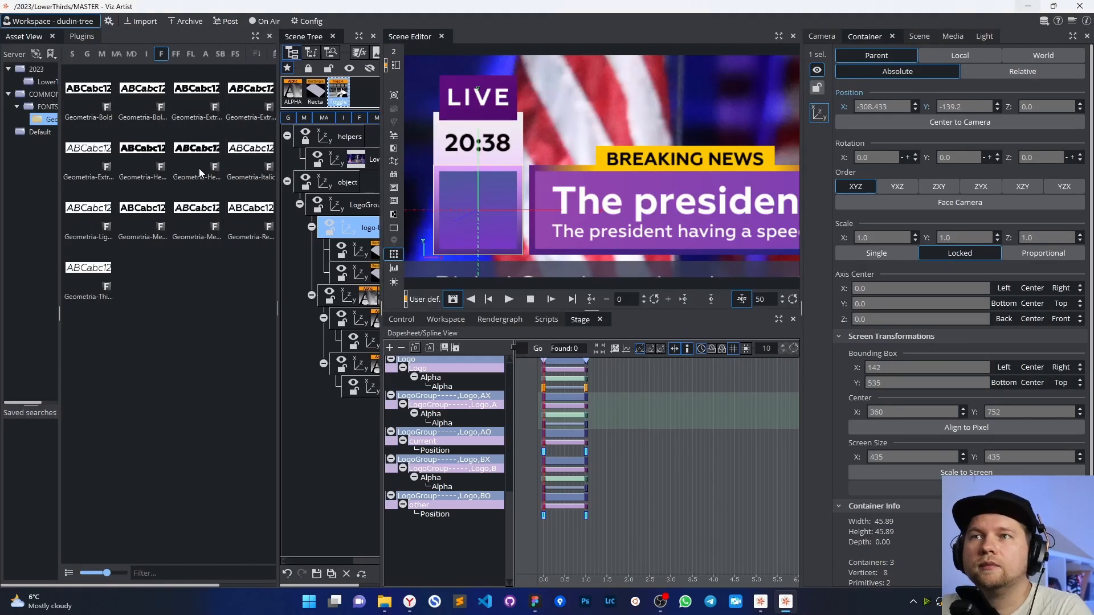
pyautogui.click(189, 117)
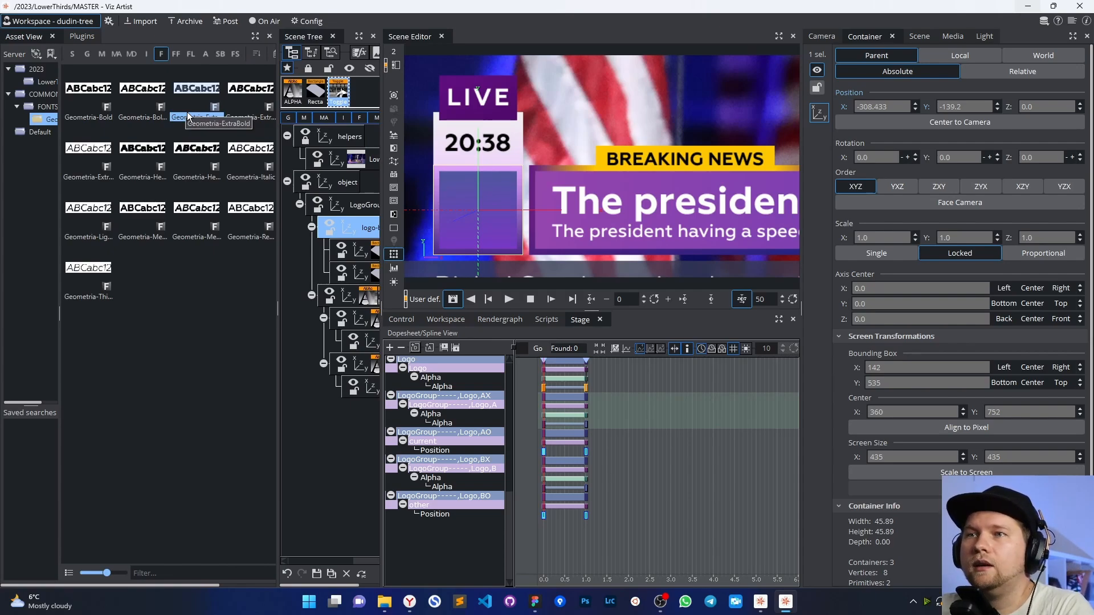
pyautogui.moveTo(278, 311); pyautogui.dragTo(214, 302)
pyautogui.moveTo(193, 103); pyautogui.dragTo(342, 218)
pyautogui.doubleClick(336, 228)
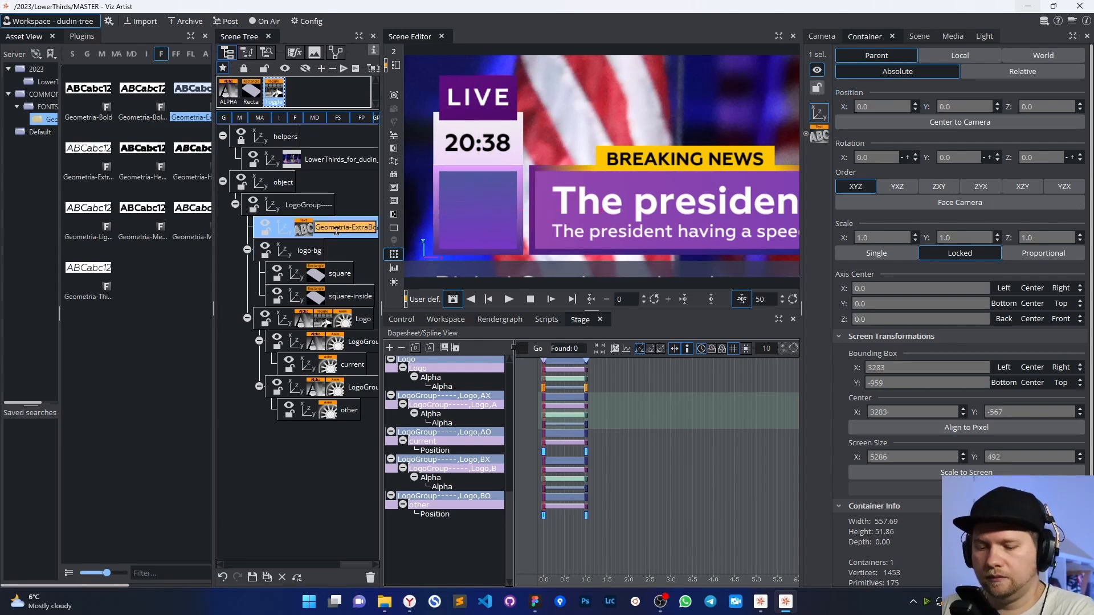
pyautogui.write('D')
pyautogui.press('Return')
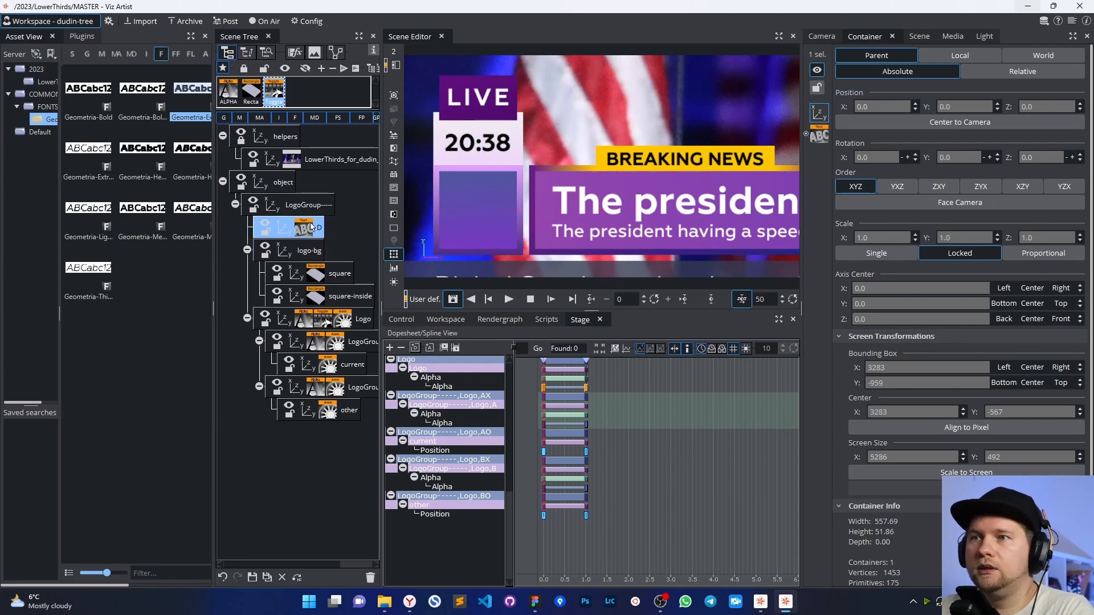
# - Change the new container's text to "D" and view the scene through camera 1
pyautogui.click(306, 230)
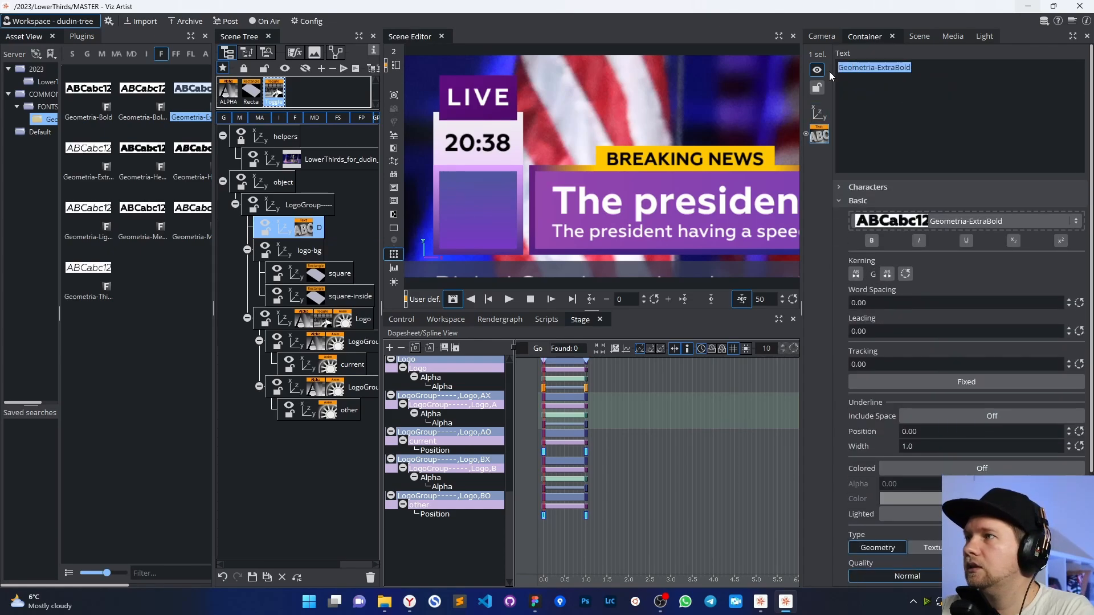
pyautogui.click(393, 52)
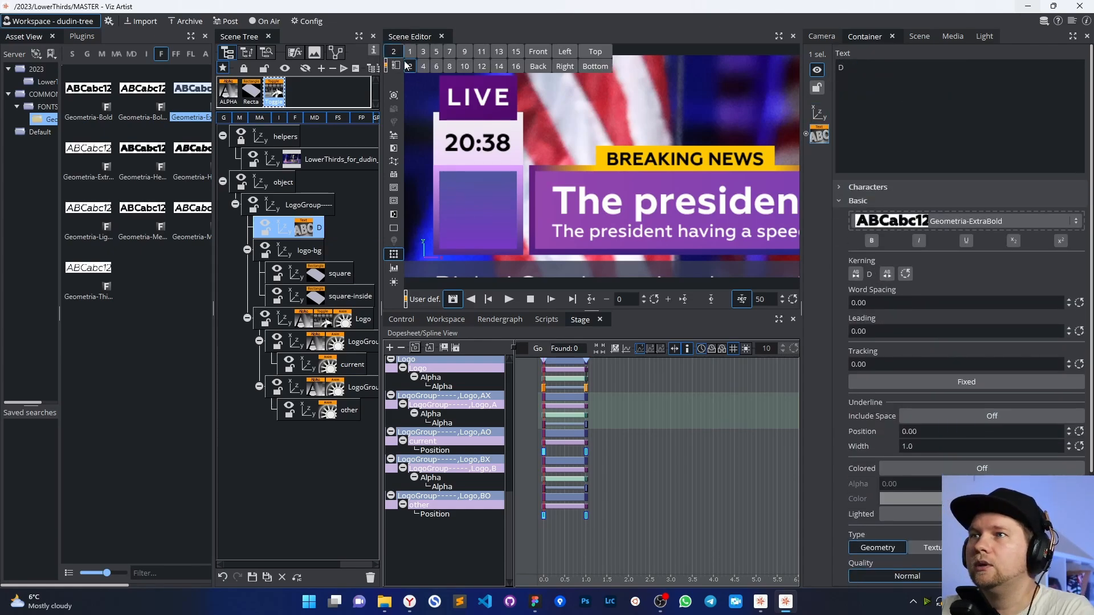
pyautogui.click(408, 53)
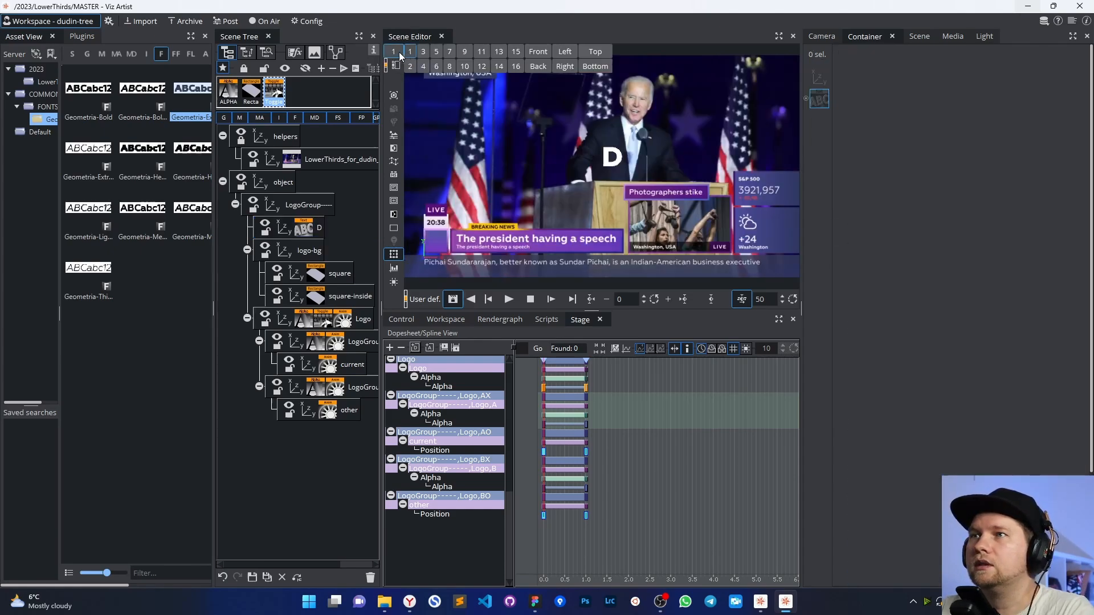
# - Set the D text's horizontal and vertical orientation to center
pyautogui.click(287, 229)
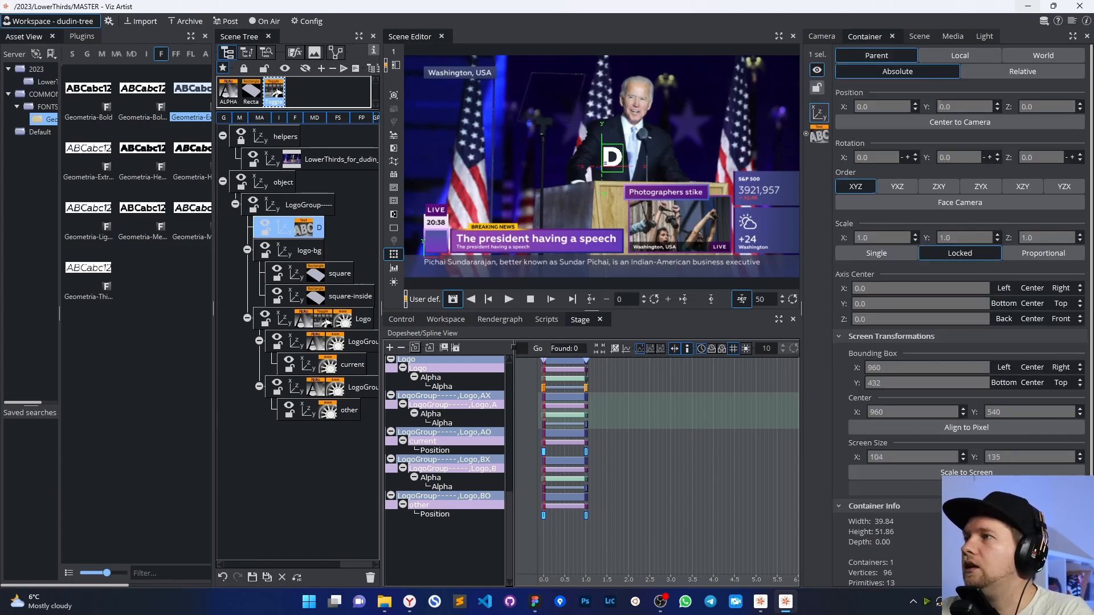
pyautogui.click(819, 134)
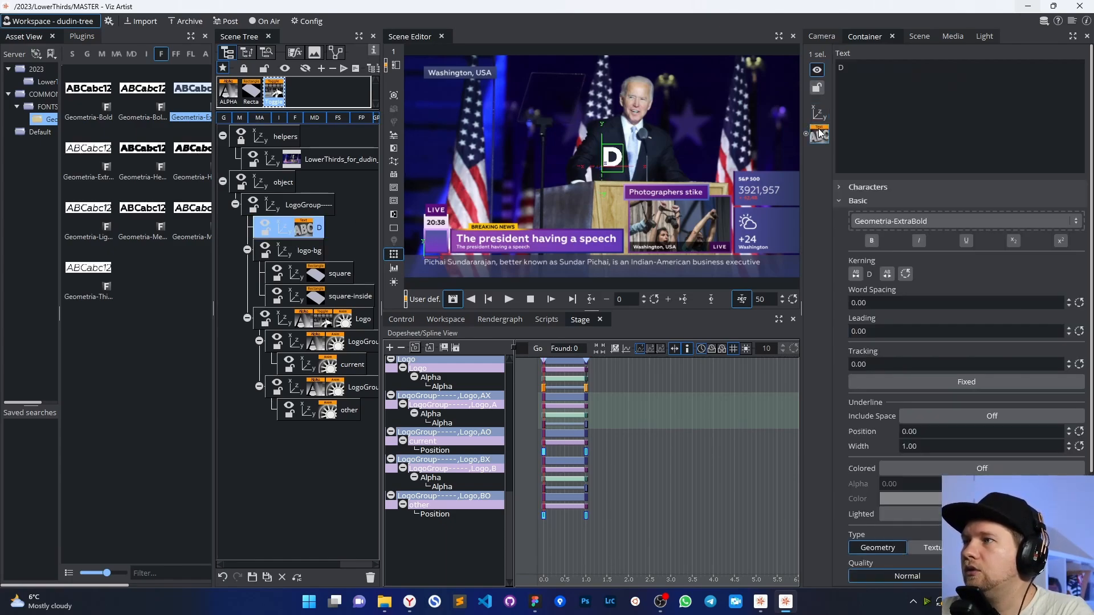
pyautogui.scroll(-2, 935, 397)
pyautogui.scroll(-5, 934, 393)
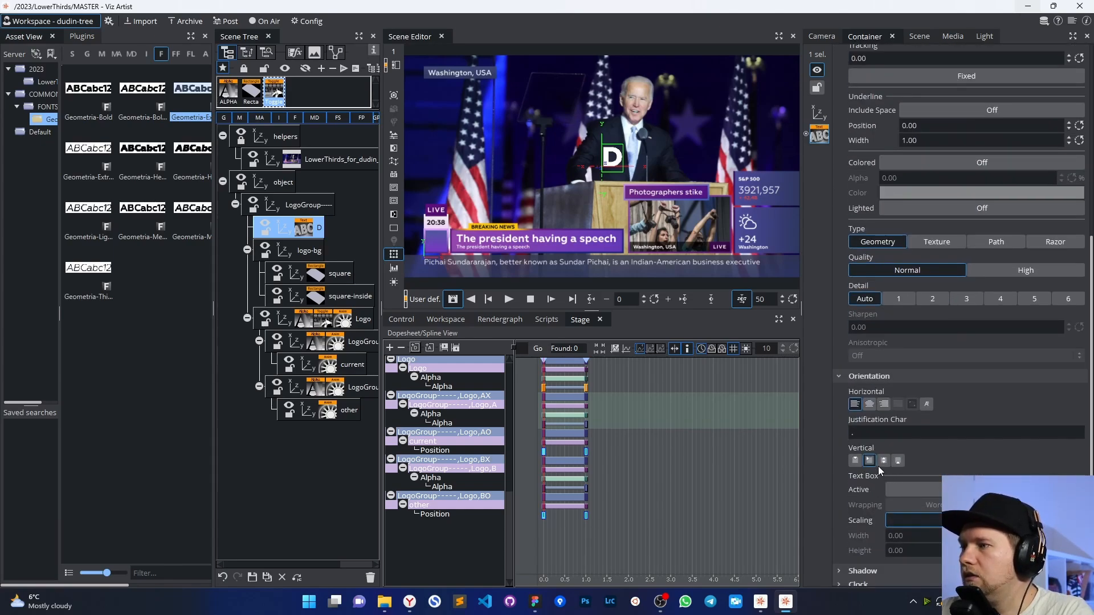
pyautogui.click(869, 404)
pyautogui.click(884, 461)
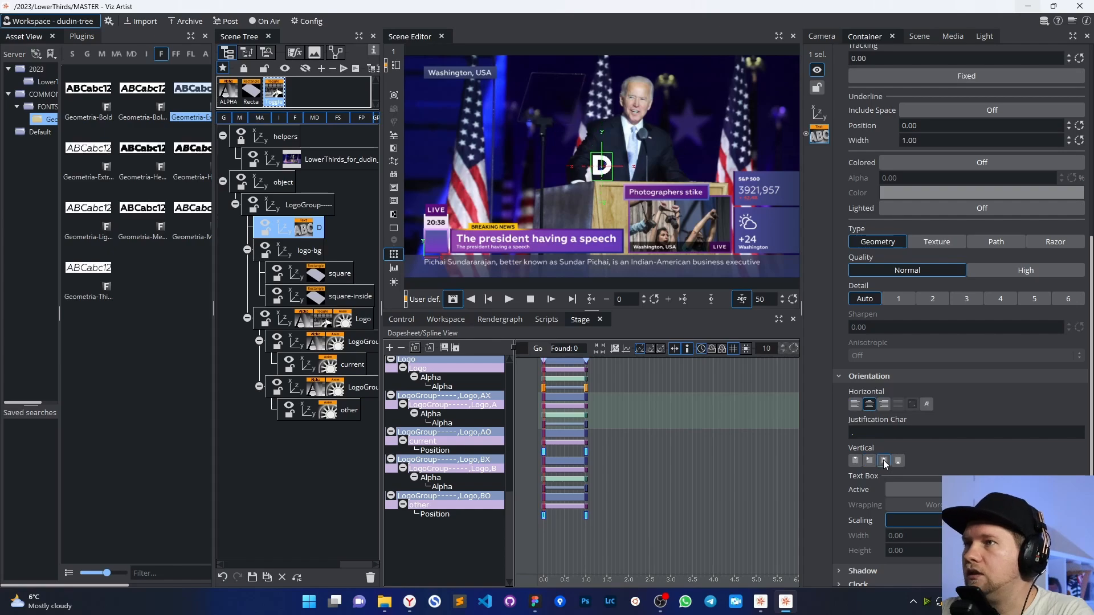
# - Place the D text over the logo background at X -303.0, Y -143.0 and Z 1.0
pyautogui.click(817, 115)
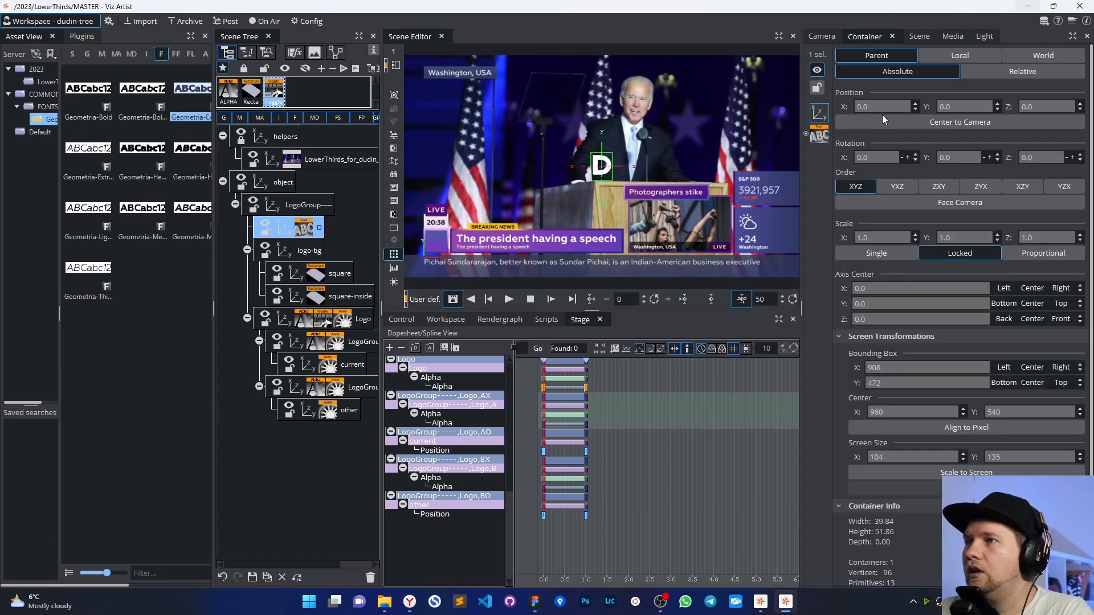
pyautogui.moveTo(891, 104); pyautogui.dragTo(718, 120)
pyautogui.moveTo(960, 106); pyautogui.dragTo(886, 122)
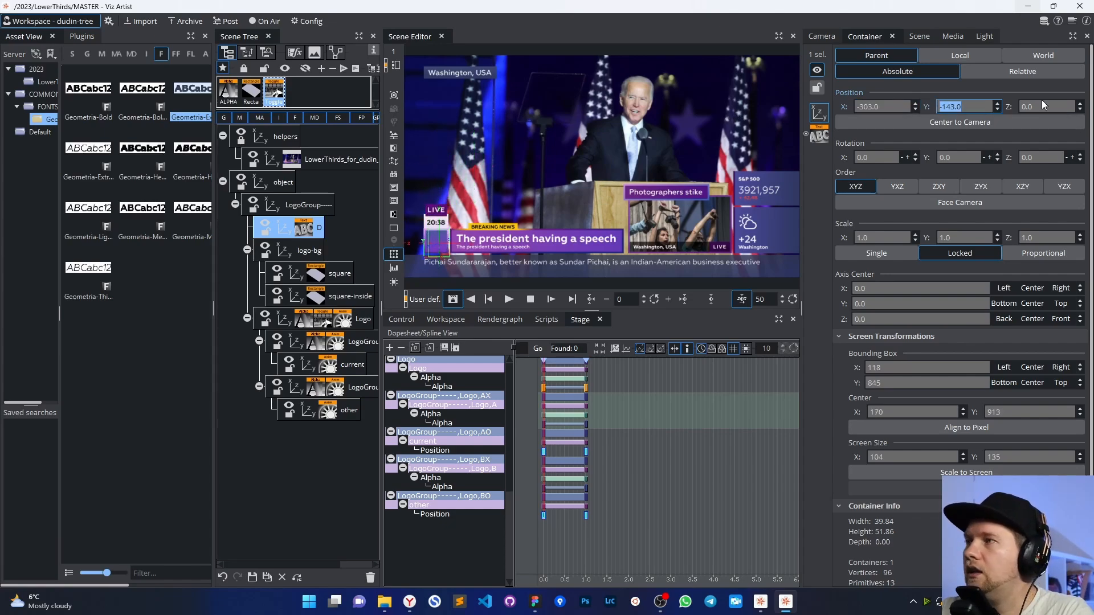
pyautogui.click(1064, 107)
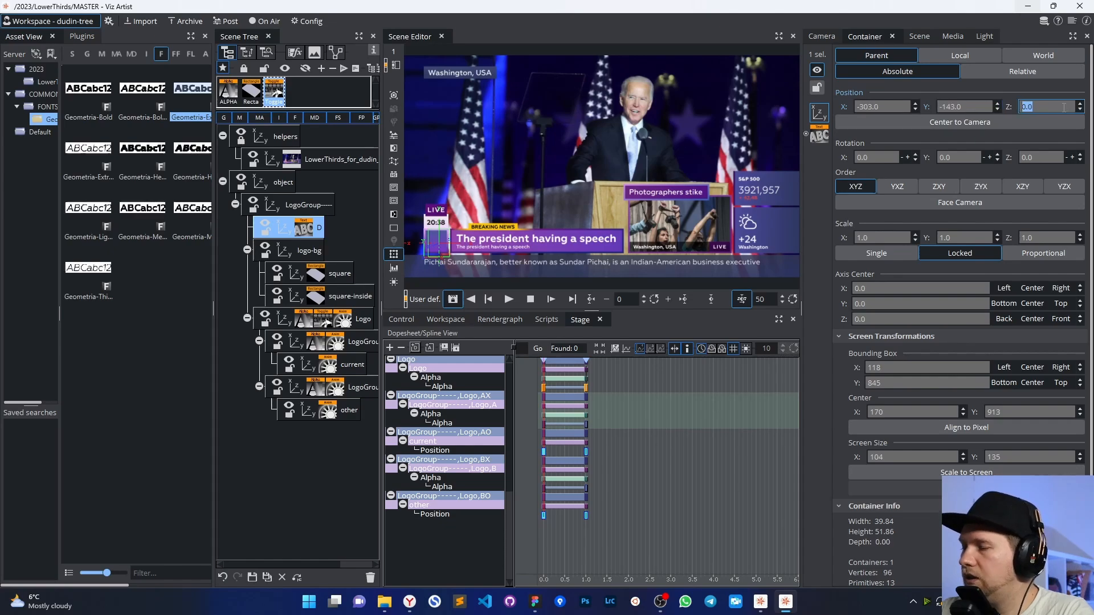
pyautogui.write('1')
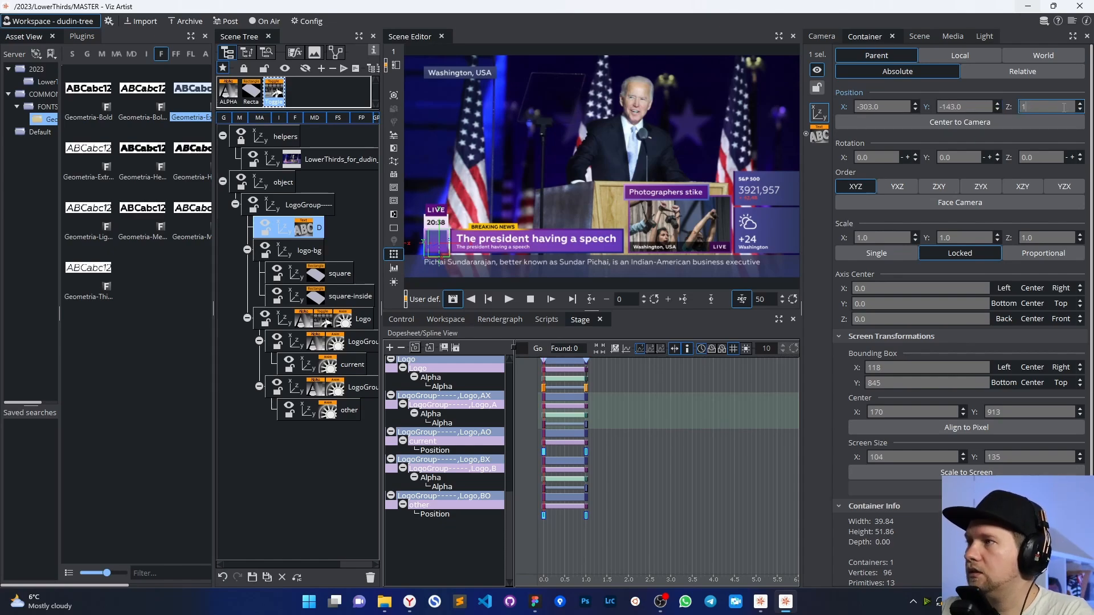
pyautogui.press('Return')
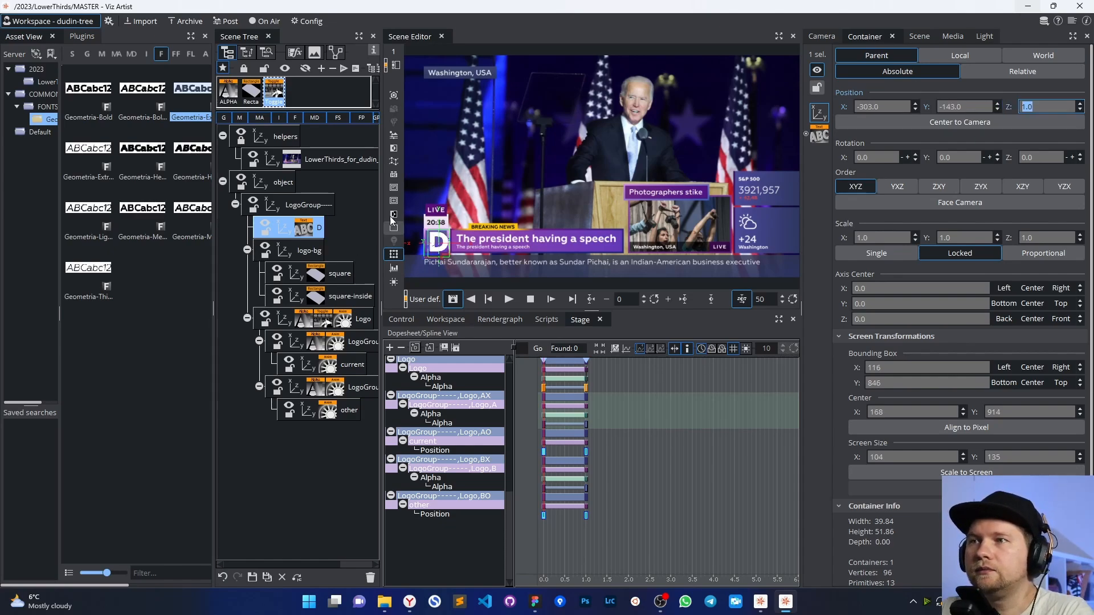
# - View the scene through camera 2 and hide logo-bg so the reference logo shows behind the D
pyautogui.click(393, 52)
pyautogui.click(409, 66)
pyautogui.click(393, 52)
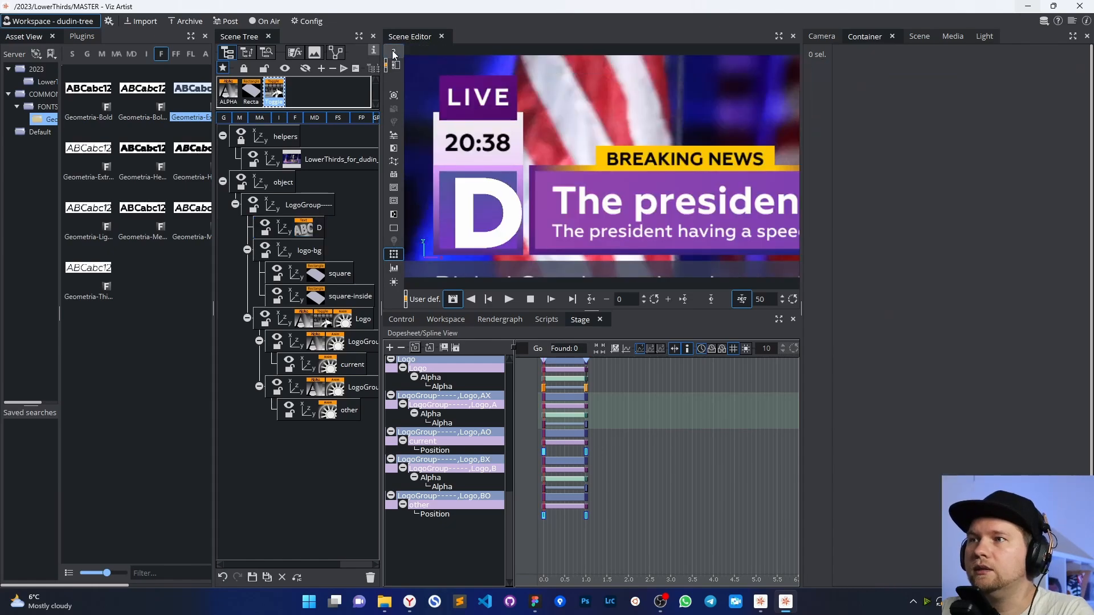
pyautogui.click(266, 250)
# - Add the Alpha plugin to the D container and set its alpha to 60
pyautogui.click(293, 233)
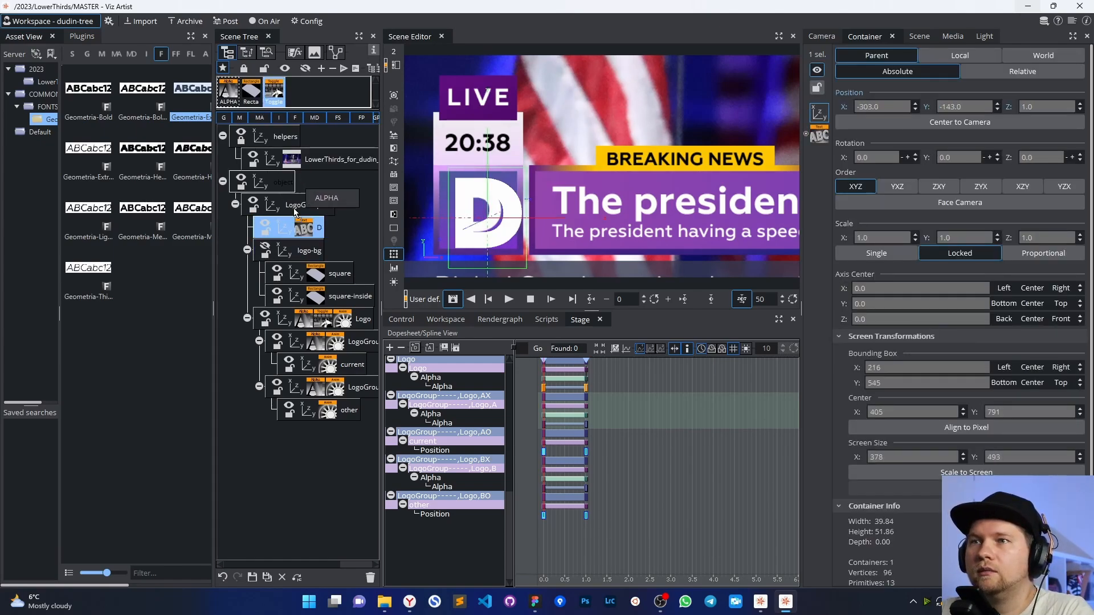
pyautogui.moveTo(310, 235); pyautogui.dragTo(311, 233)
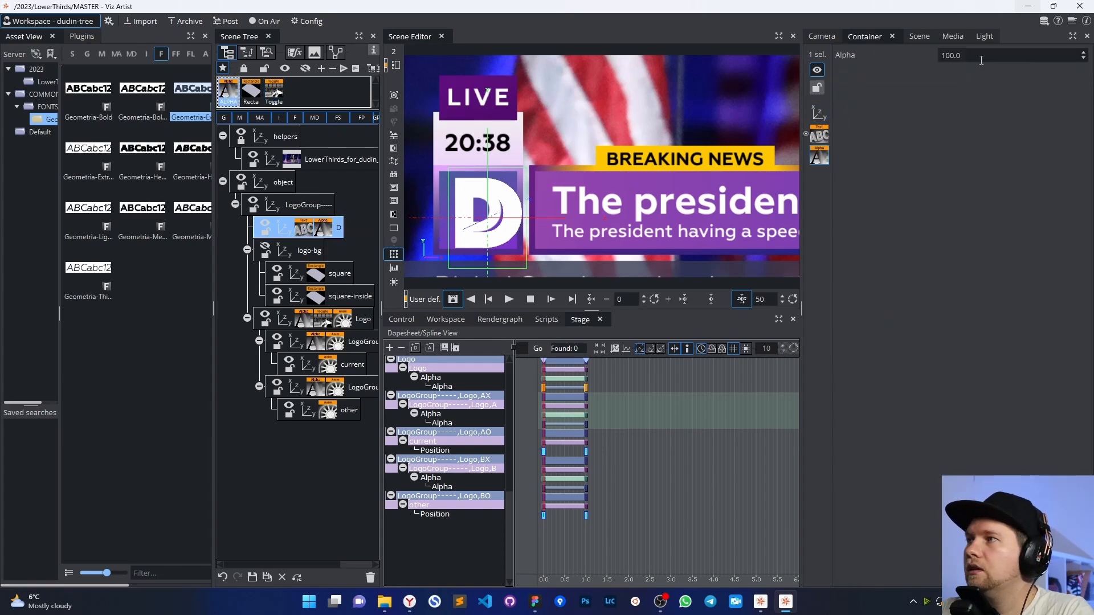
pyautogui.moveTo(976, 55); pyautogui.dragTo(949, 53)
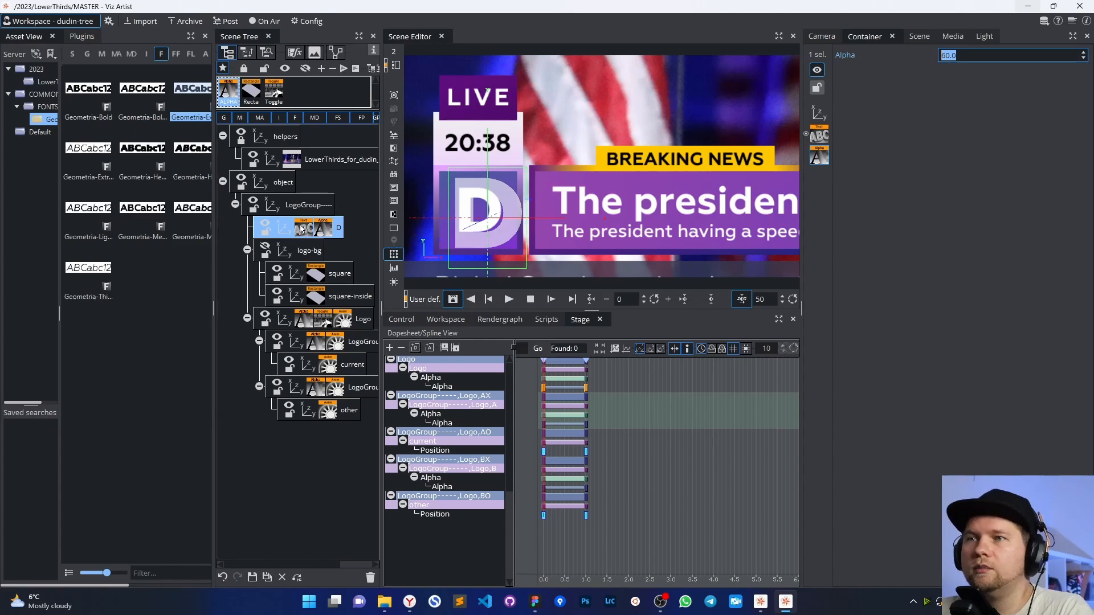
# - Scale the D uniformly to 0.62 and move it to X -307.3, Y -140.2 within the logo square
pyautogui.click(280, 231)
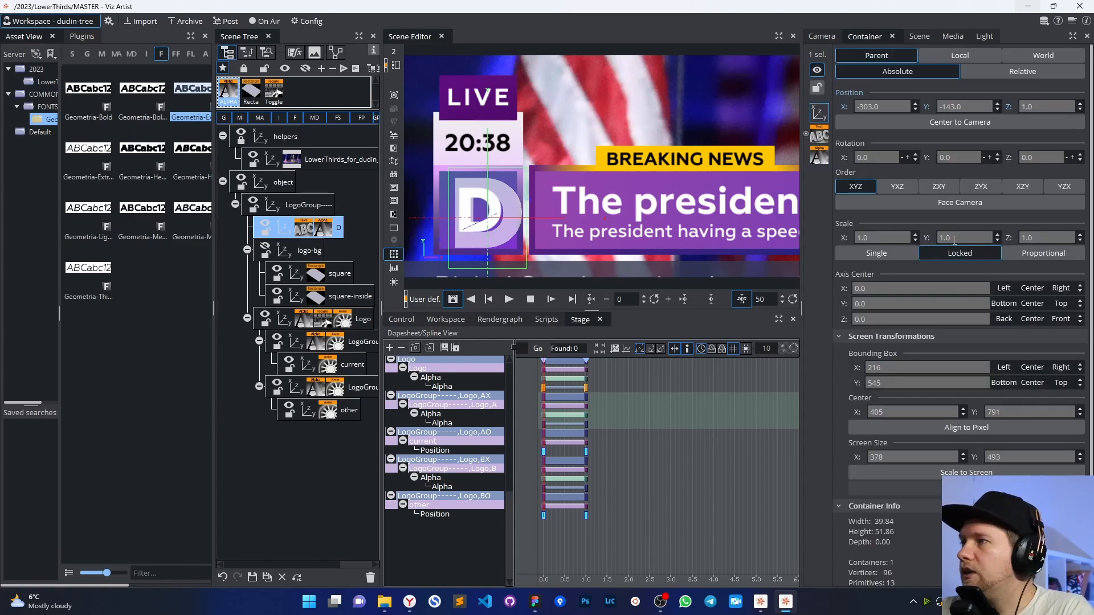
pyautogui.moveTo(948, 238); pyautogui.dragTo(947, 238)
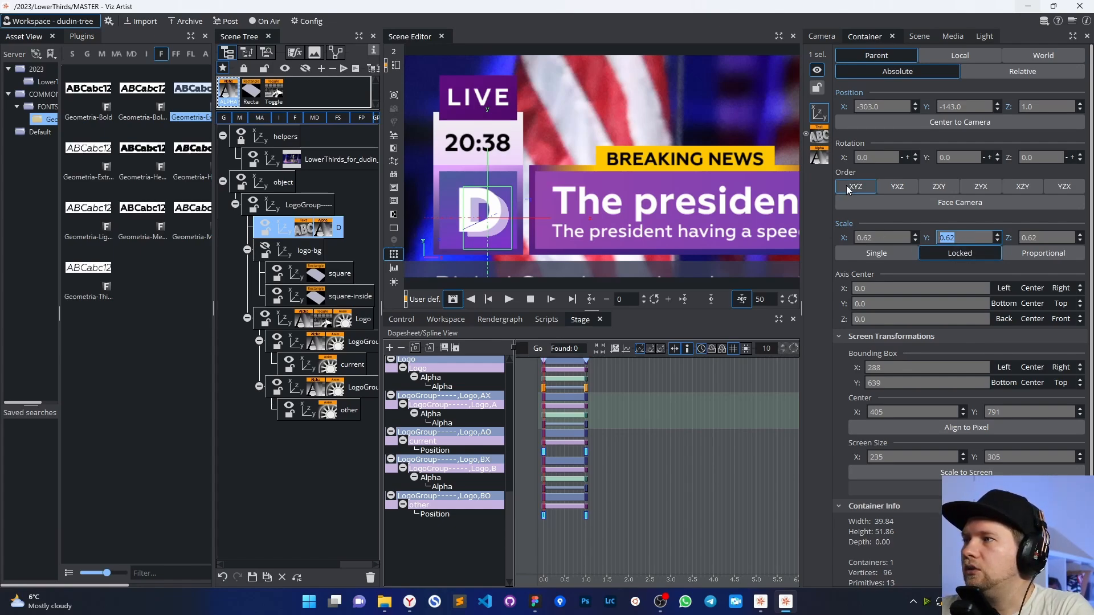
pyautogui.moveTo(893, 107)
pyautogui.mouseDown()
pyautogui.moveTo(922, 116)
pyautogui.moveTo(973, 107)
pyautogui.moveTo(889, 104)
pyautogui.mouseUp()
# - Set the D's alpha to 100 and toggle logo-bg's visibility to compare the letter with the reference logo
pyautogui.click(816, 161)
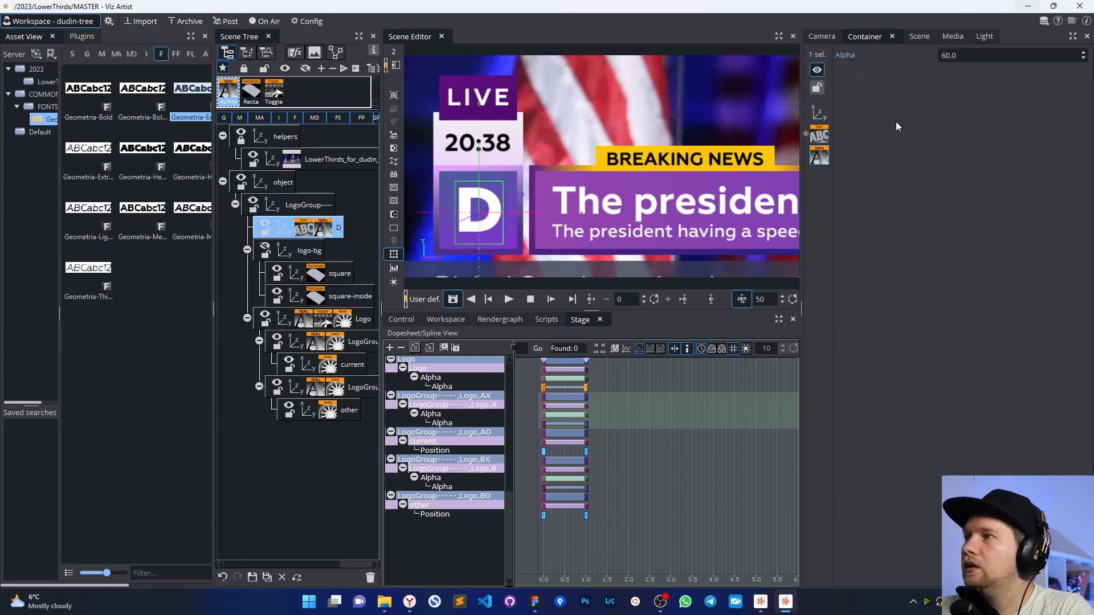
pyautogui.moveTo(961, 58); pyautogui.dragTo(1059, 59)
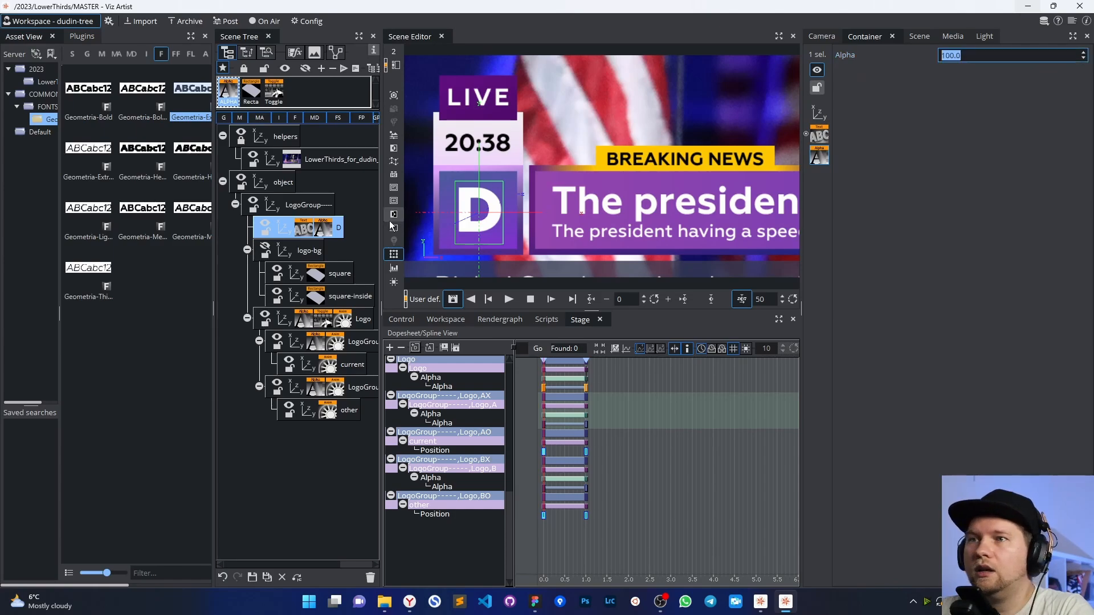
pyautogui.click(269, 250)
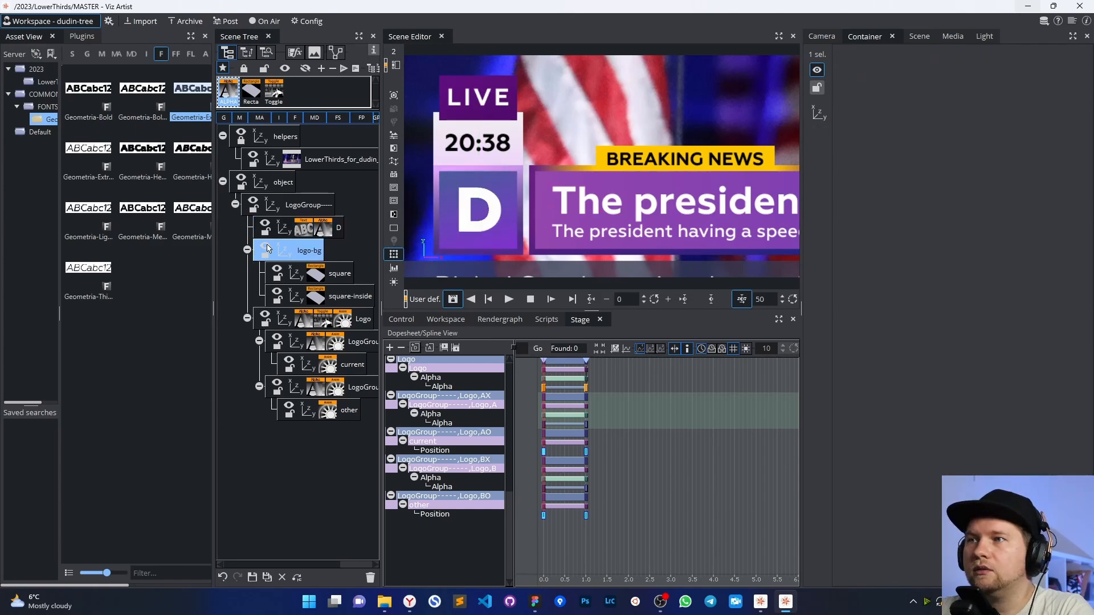
pyautogui.click(267, 248)
pyautogui.click(267, 248)
pyautogui.click(268, 248)
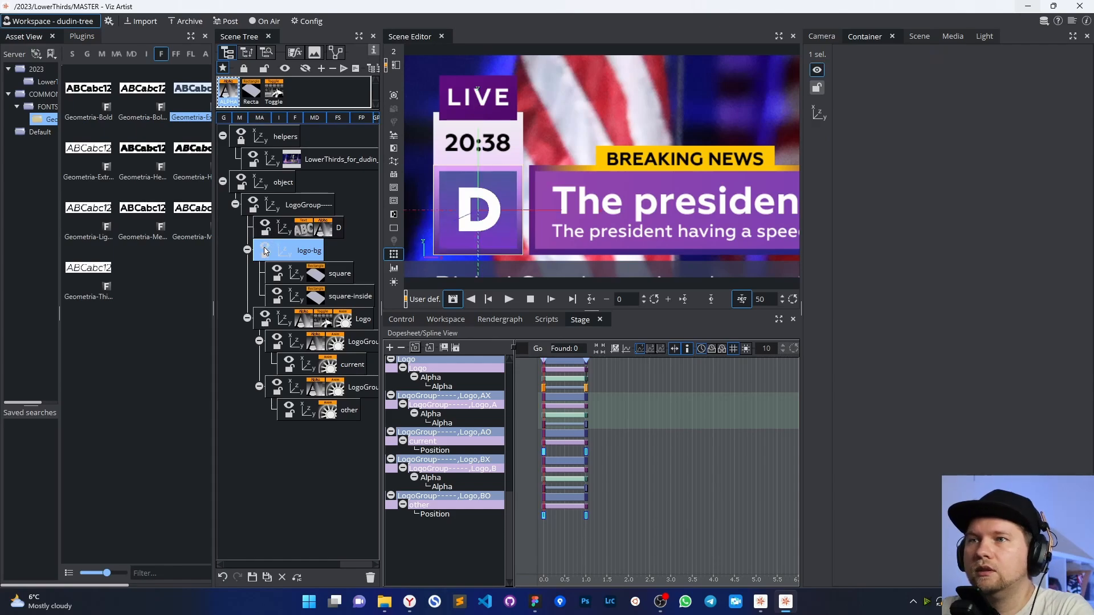
pyautogui.click(266, 250)
# - Set the D's alpha to 70, its locked scale to 0.64 and its X position to -309.3
pyautogui.click(325, 234)
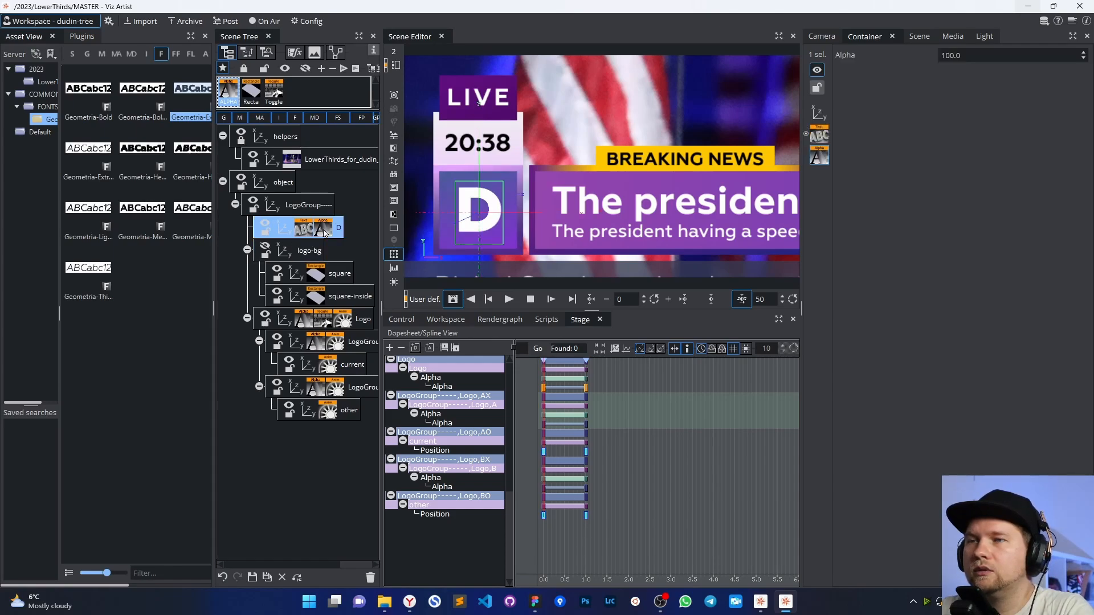
pyautogui.moveTo(994, 55); pyautogui.dragTo(988, 55)
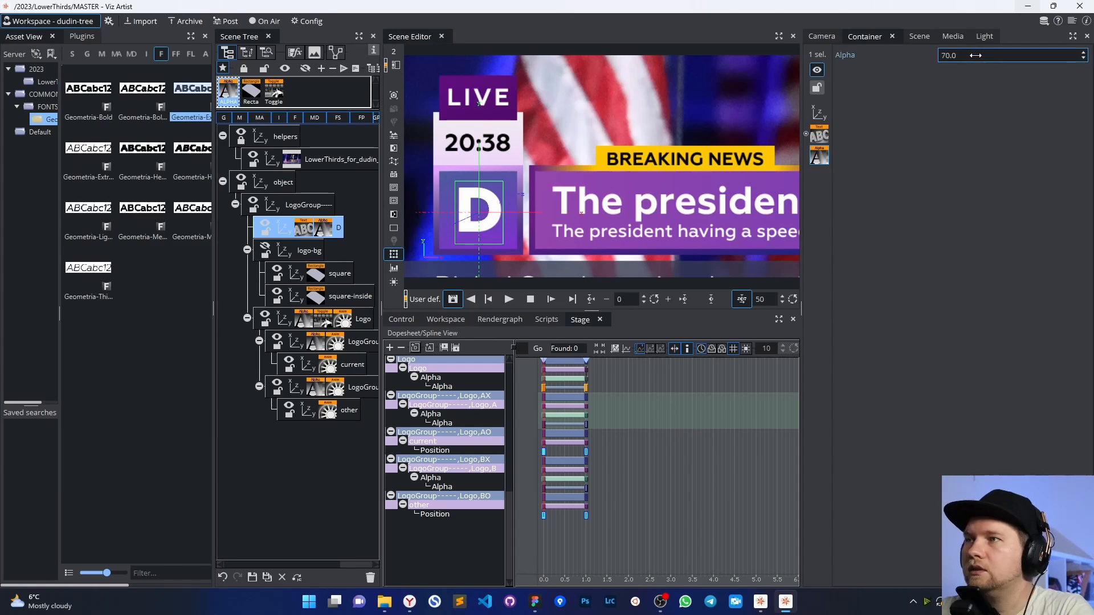
pyautogui.click(819, 114)
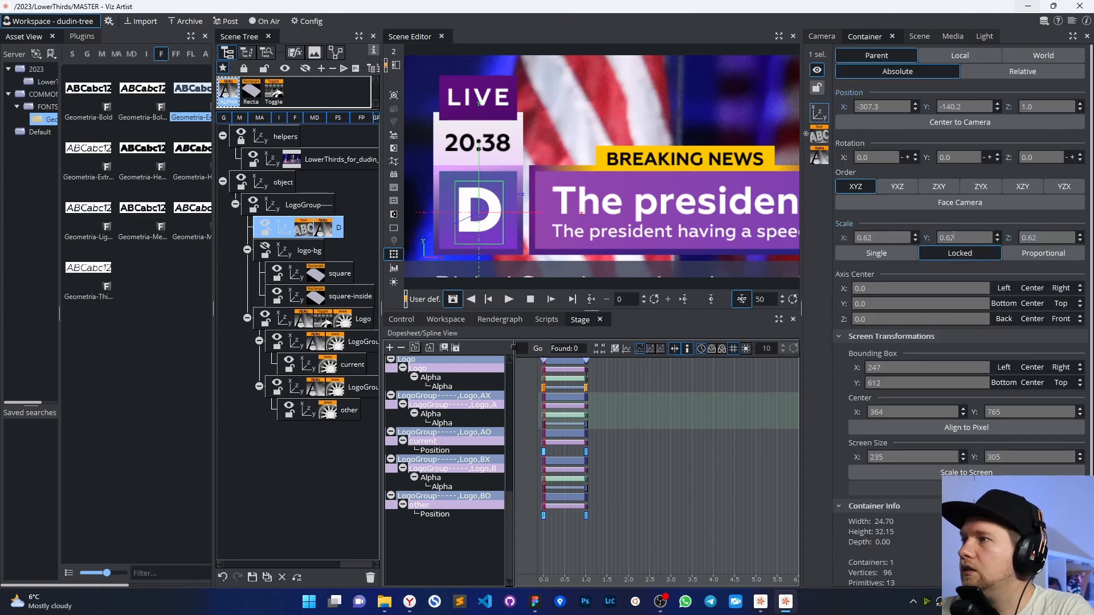
pyautogui.moveTo(955, 237); pyautogui.dragTo(951, 236)
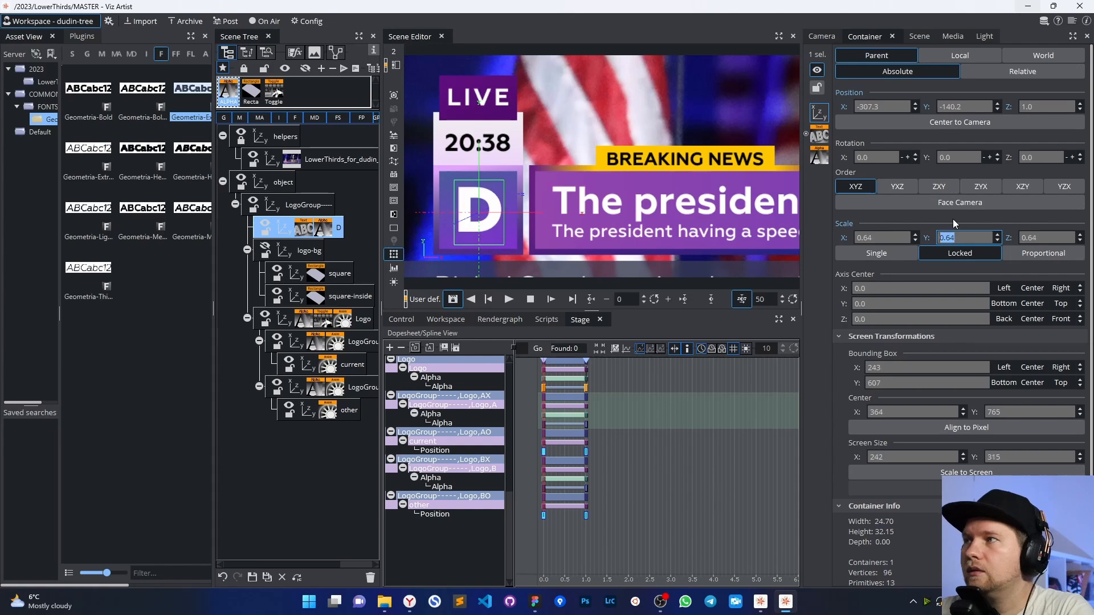
pyautogui.moveTo(883, 106); pyautogui.dragTo(878, 105)
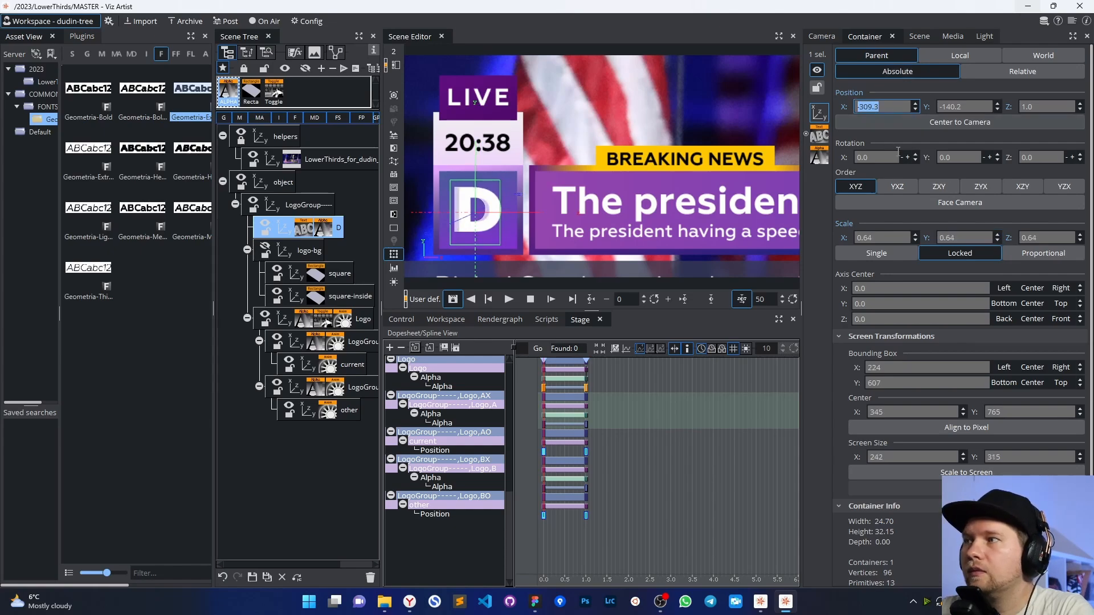
# - Fine-tune the D to a locked scale of 0.628 and position X -307.3, Y -140.4
pyautogui.scroll(1, 960, 235)
pyautogui.scroll(-3, 959, 234)
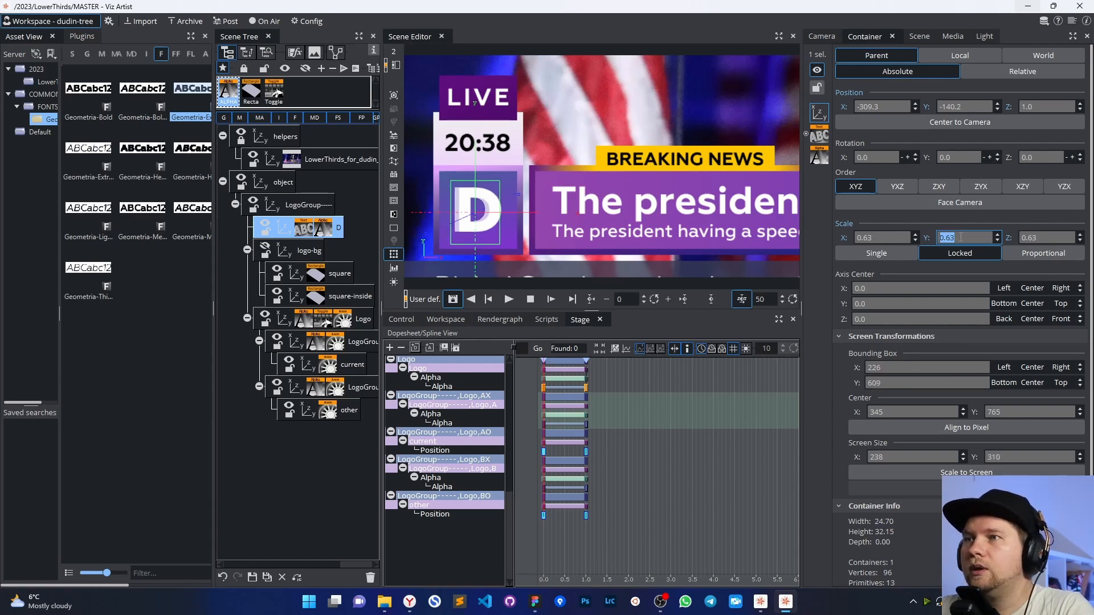
pyautogui.scroll(-1, 962, 237)
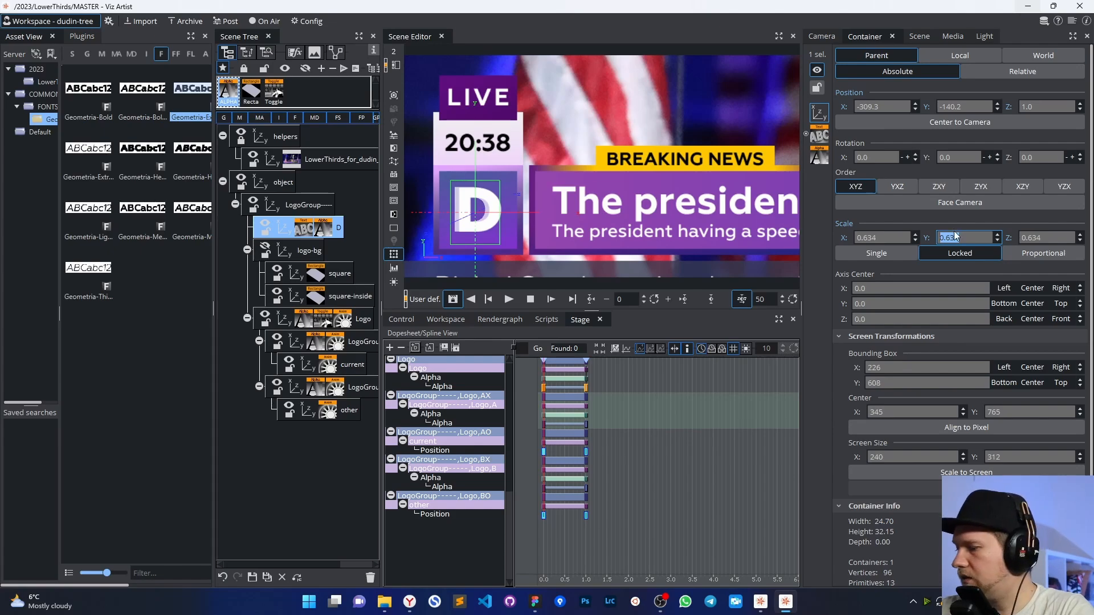
pyautogui.scroll(-3, 962, 238)
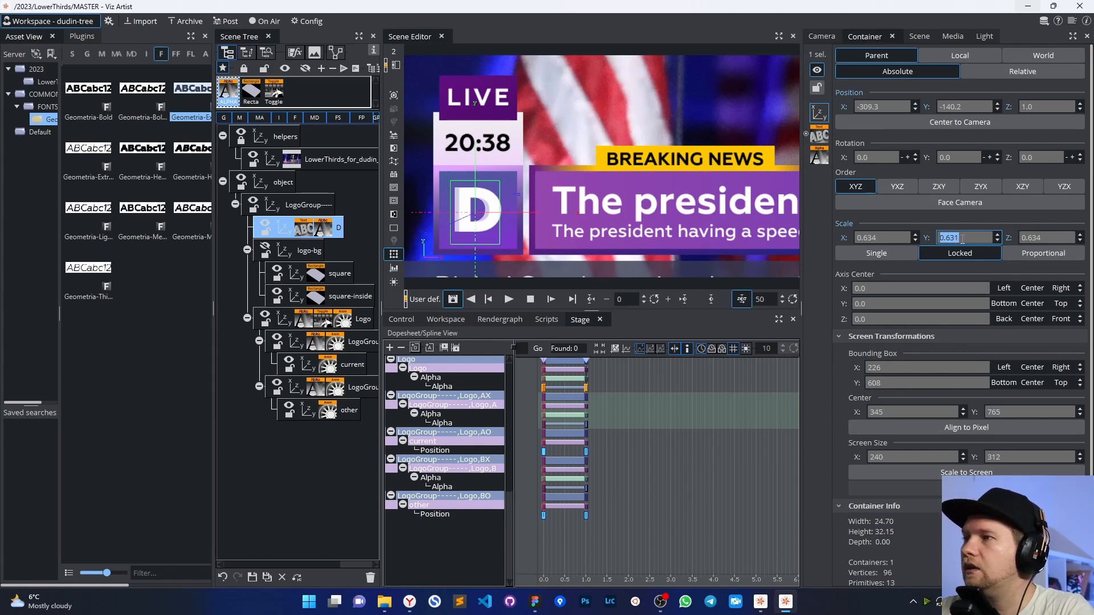
pyautogui.scroll(-1, 962, 238)
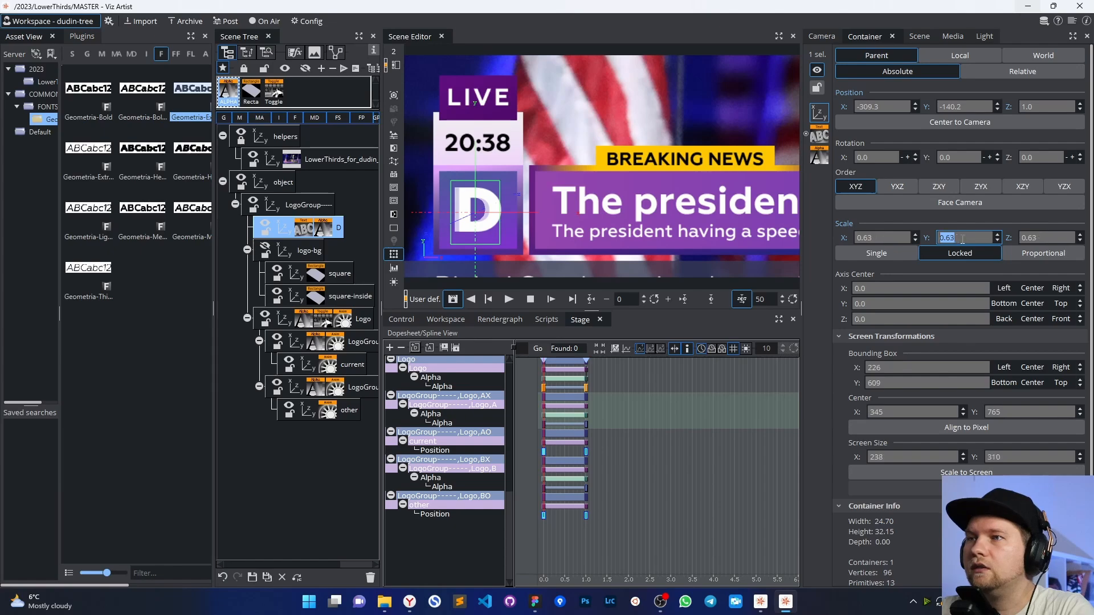
pyautogui.scroll(-1, 962, 239)
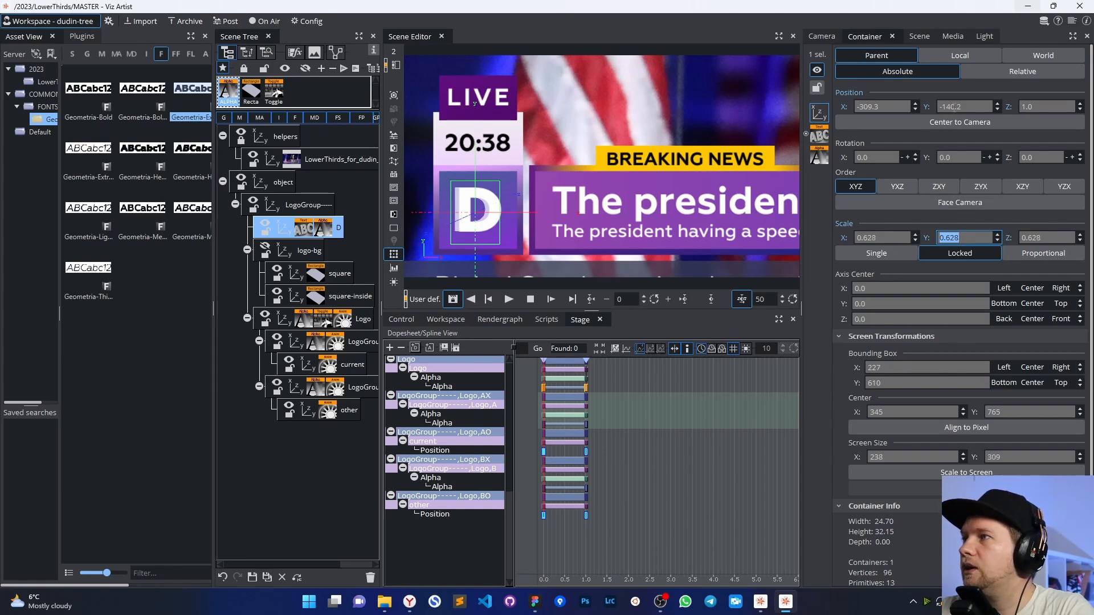
pyautogui.moveTo(953, 107); pyautogui.dragTo(895, 109)
# - Show logo-bg, hide the helpers group and set the D's alpha to 100
pyautogui.click(268, 250)
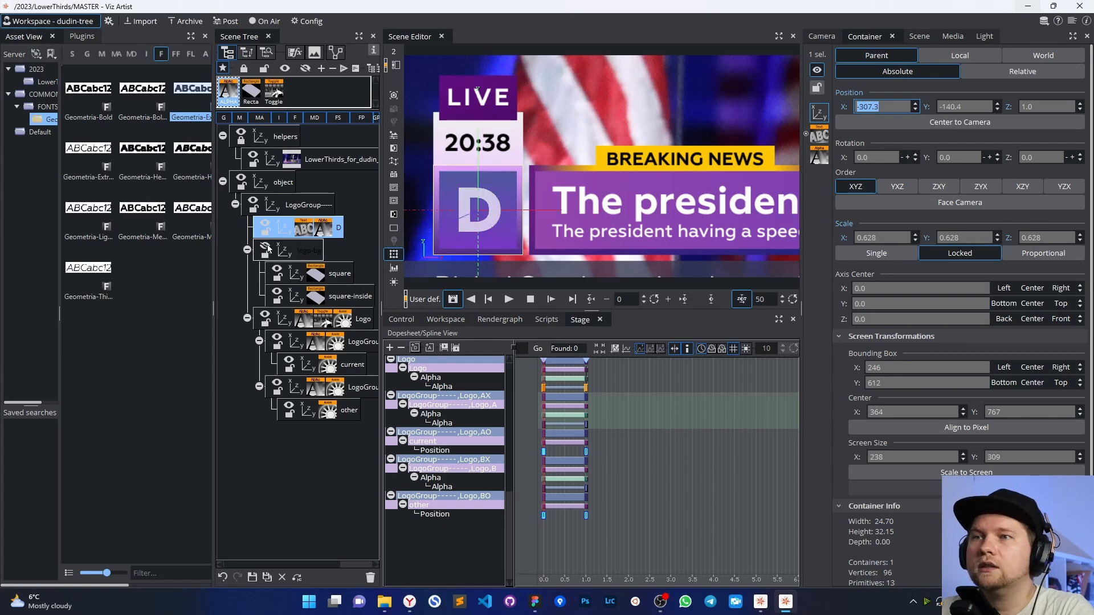
pyautogui.click(241, 133)
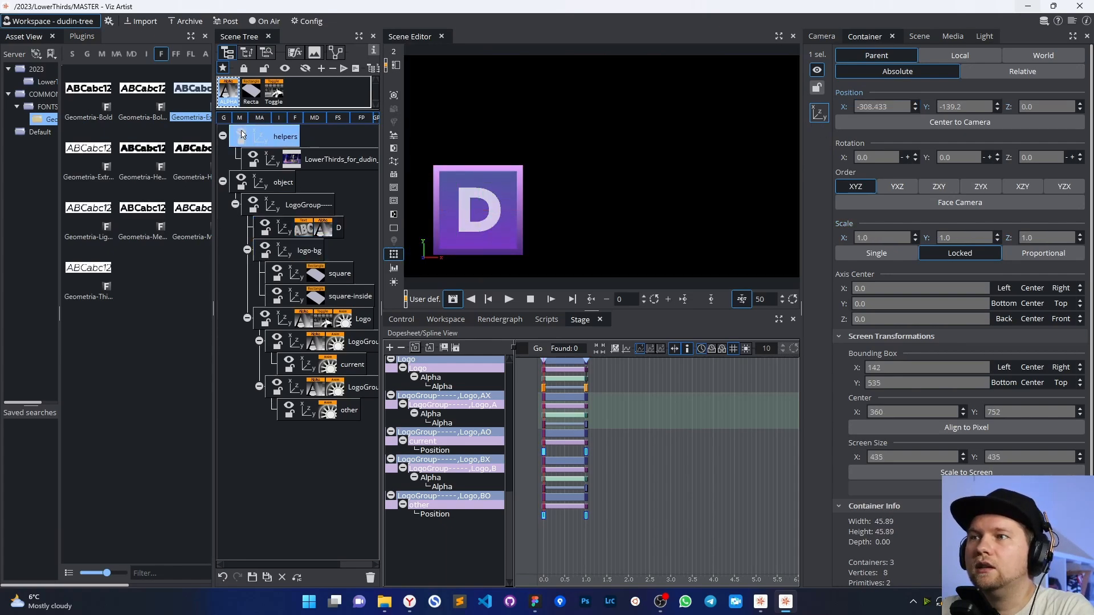
pyautogui.click(320, 234)
pyautogui.click(1086, 56)
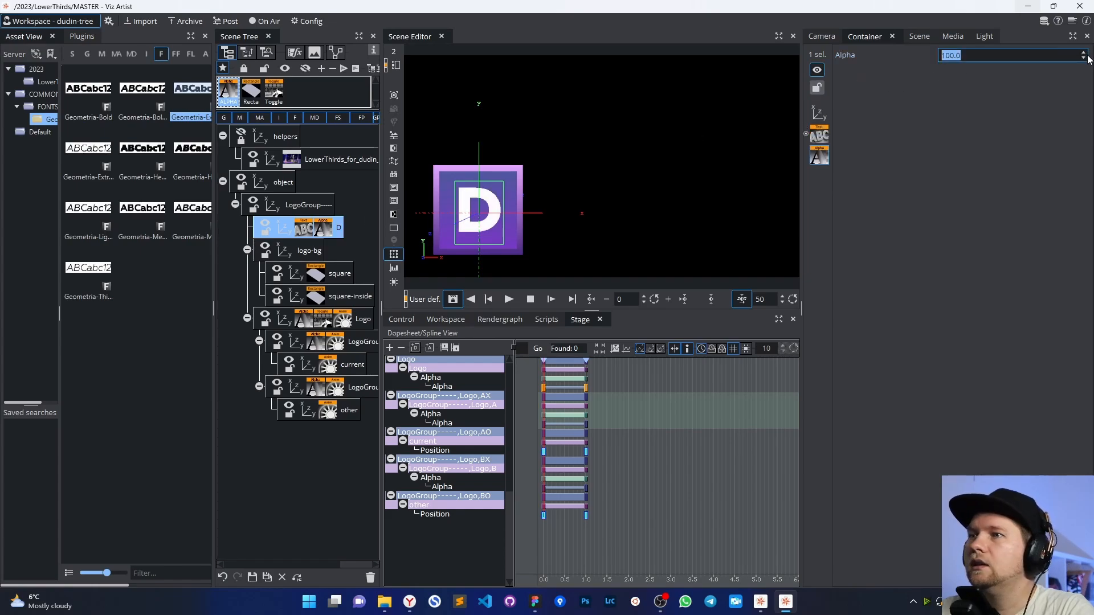
# - Return to camera 1 and copy the Logo container's animated Alpha plugin onto logo-bg and D
pyautogui.click(609, 180)
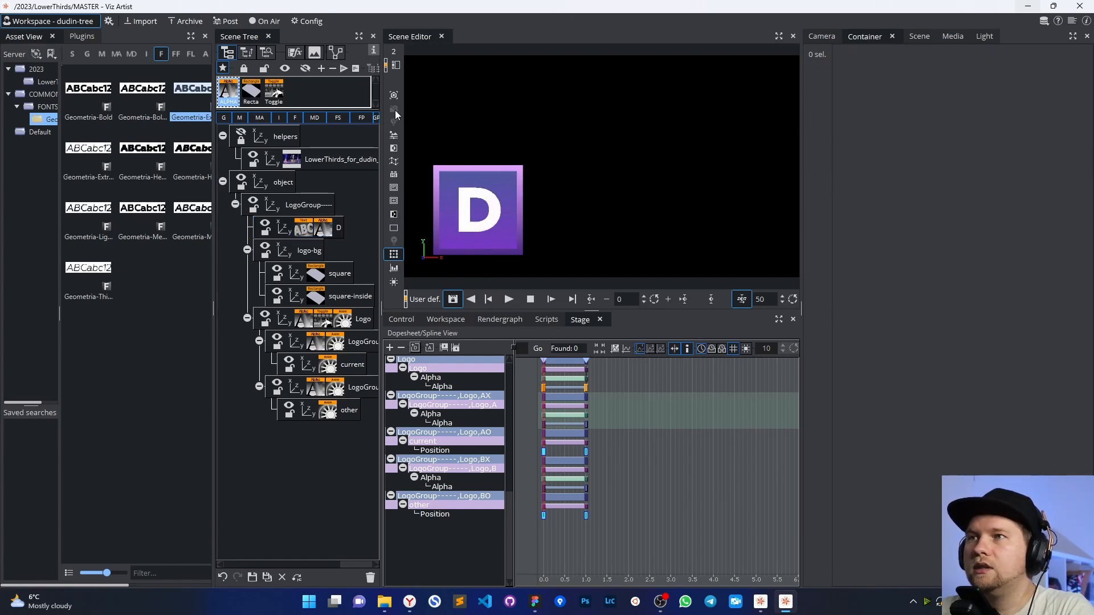
pyautogui.click(410, 51)
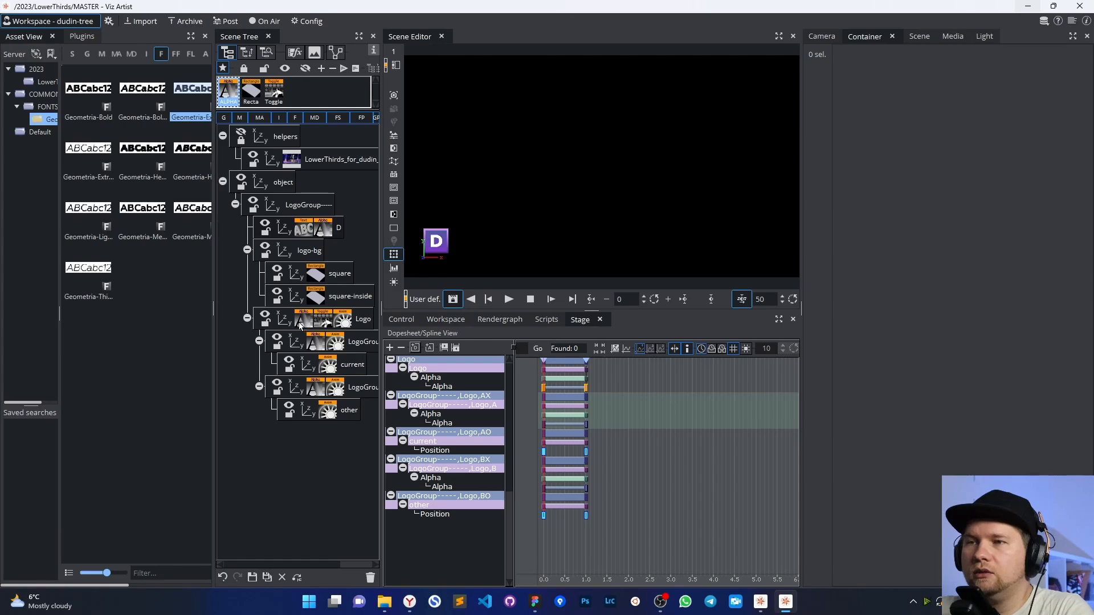
pyautogui.click(322, 322)
pyautogui.keyDown('ctrl'); pyautogui.moveTo(302, 323); pyautogui.dragTo(322, 229); pyautogui.keyUp('ctrl')
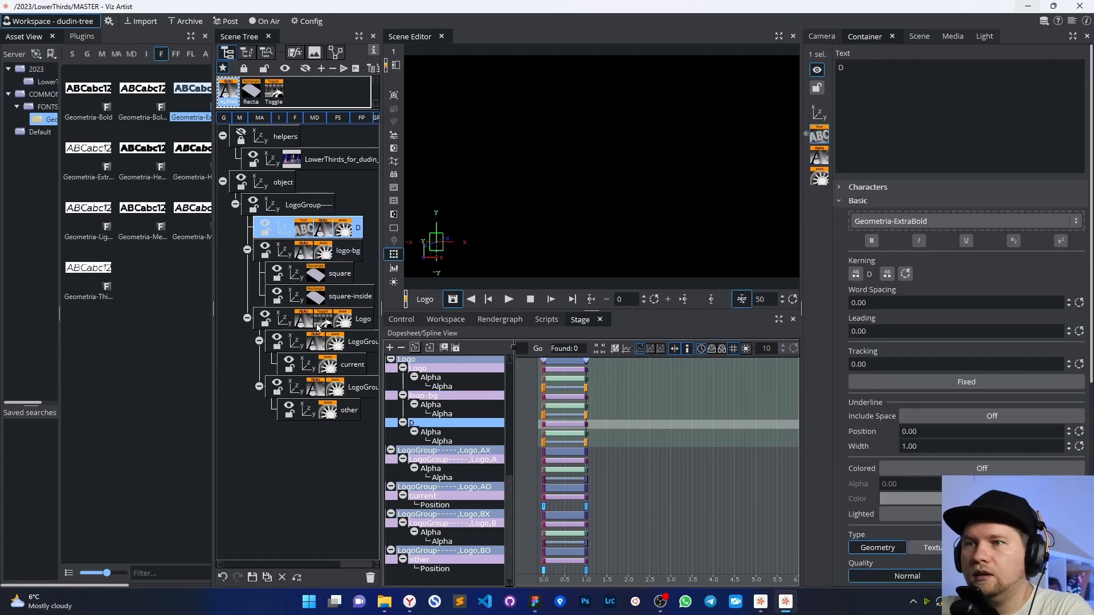
# - Delete the Alpha plugin and its animation from the Logo container, and collapse that container
pyautogui.click(309, 326)
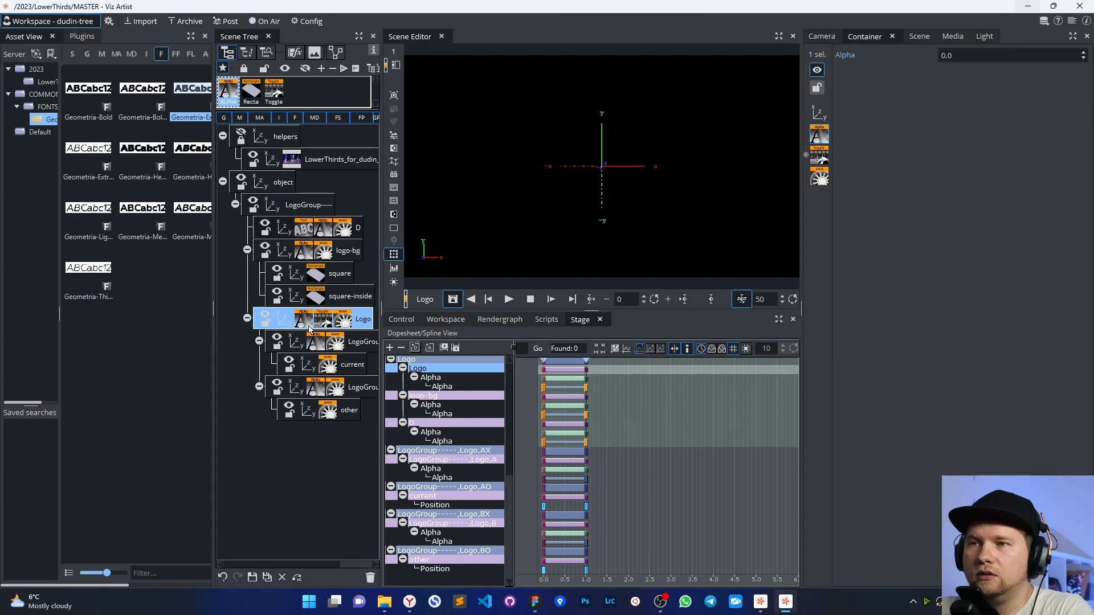
pyautogui.moveTo(309, 329); pyautogui.dragTo(371, 576)
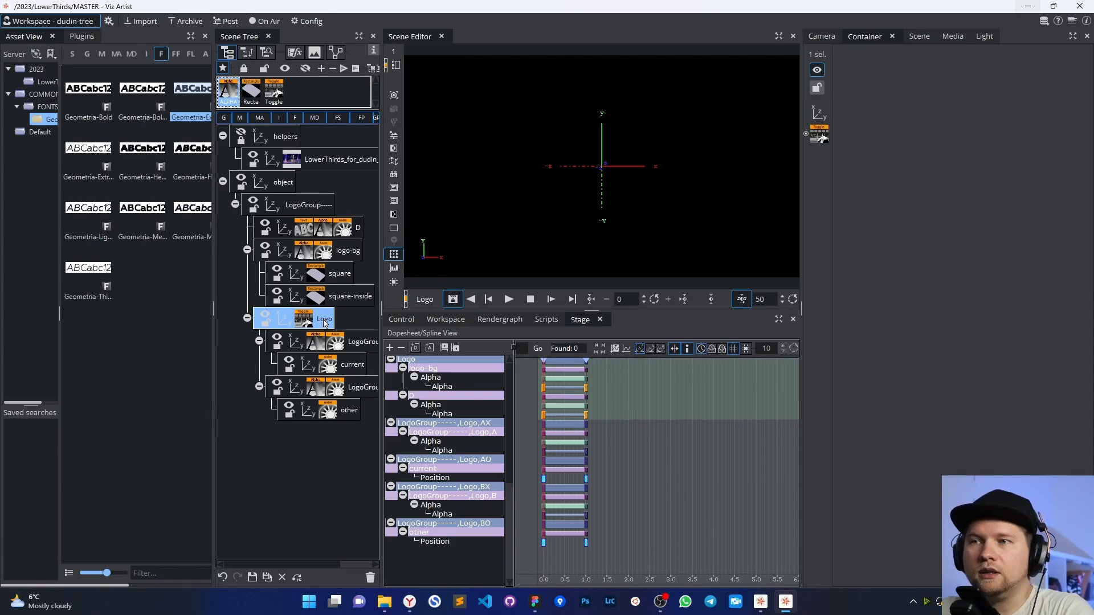
pyautogui.click(248, 318)
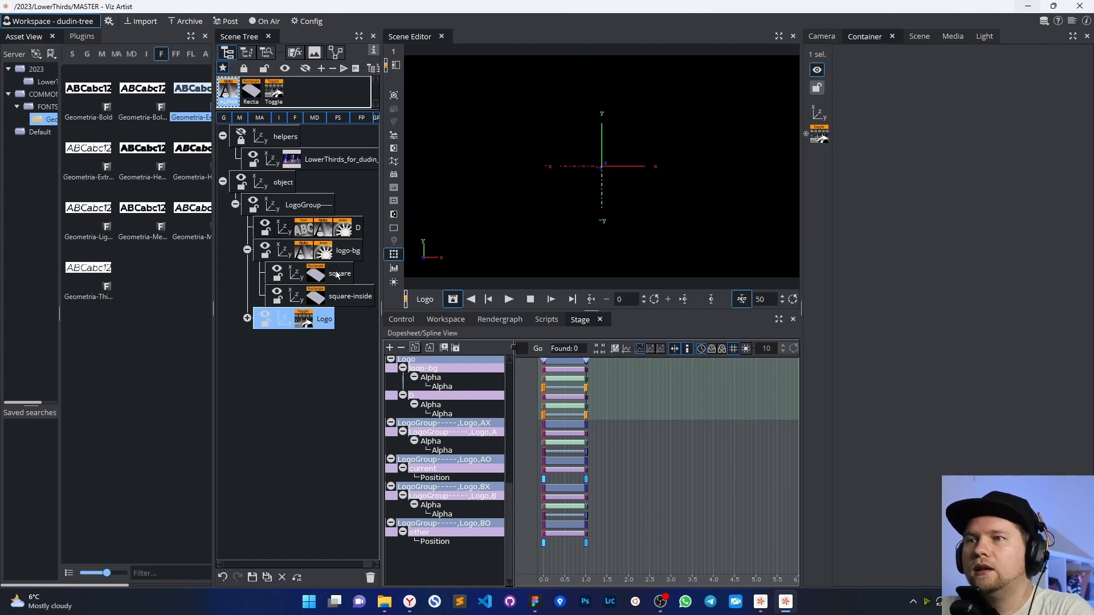
# - Stagger the Alpha keyframes so logo-bg's fade ends at about frame 33 and the D's fade starts at about 0.3 seconds
pyautogui.click(336, 253)
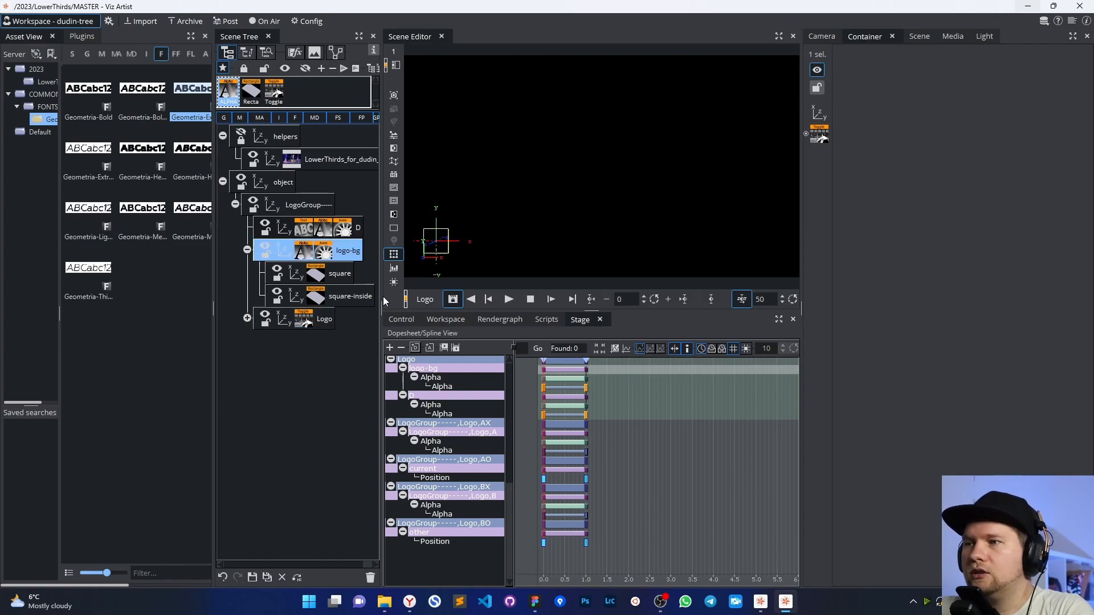
pyautogui.click(586, 388)
pyautogui.doubleClick(586, 390)
pyautogui.moveTo(585, 393); pyautogui.dragTo(557, 415)
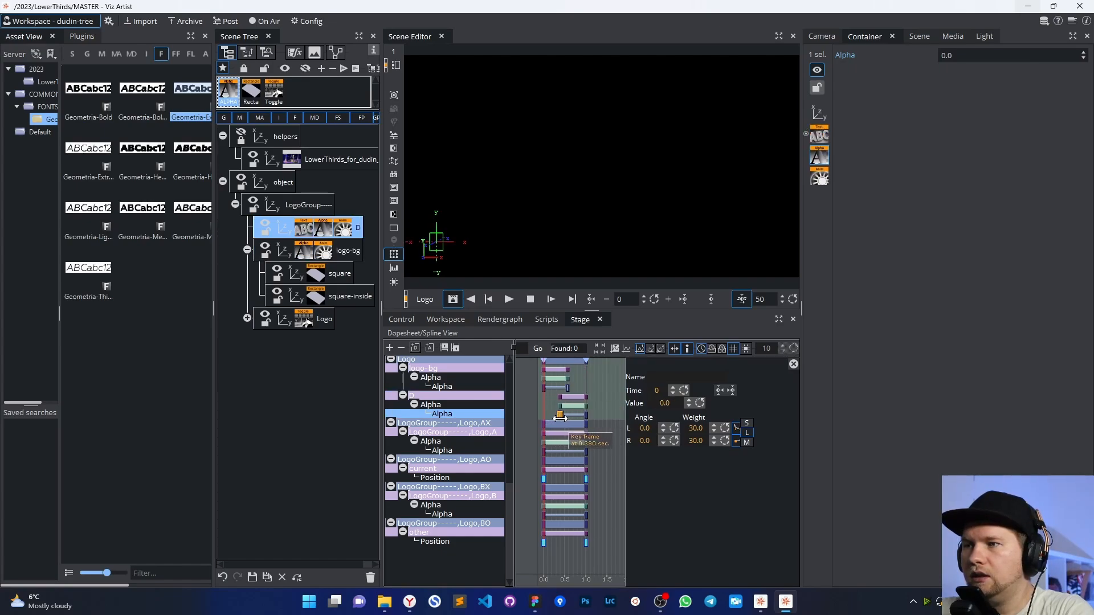
pyautogui.click(568, 389)
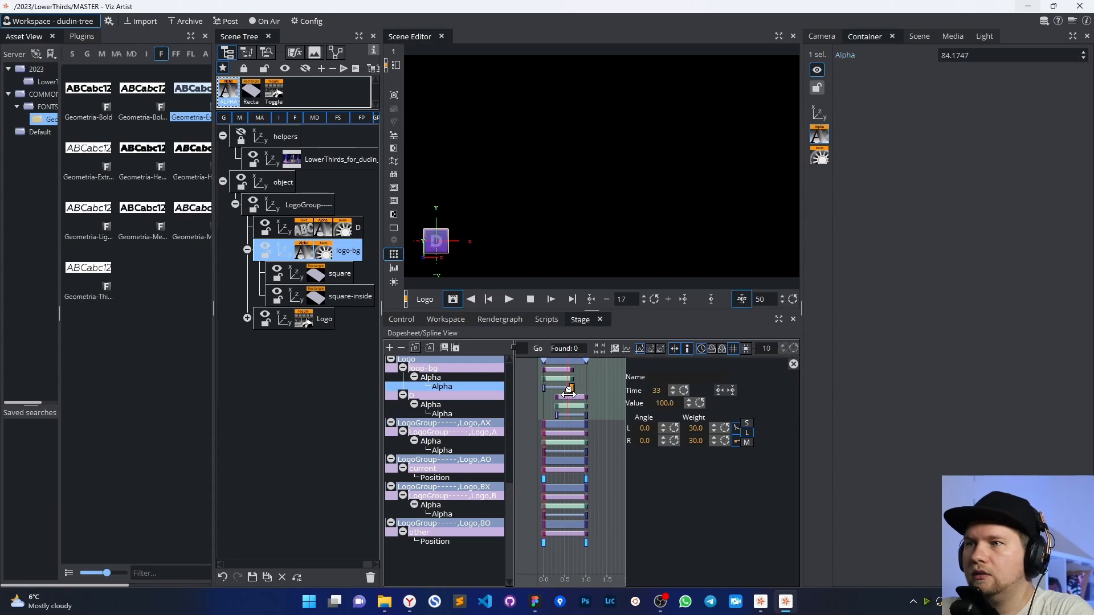
pyautogui.moveTo(568, 392); pyautogui.dragTo(524, 393)
pyautogui.click(794, 364)
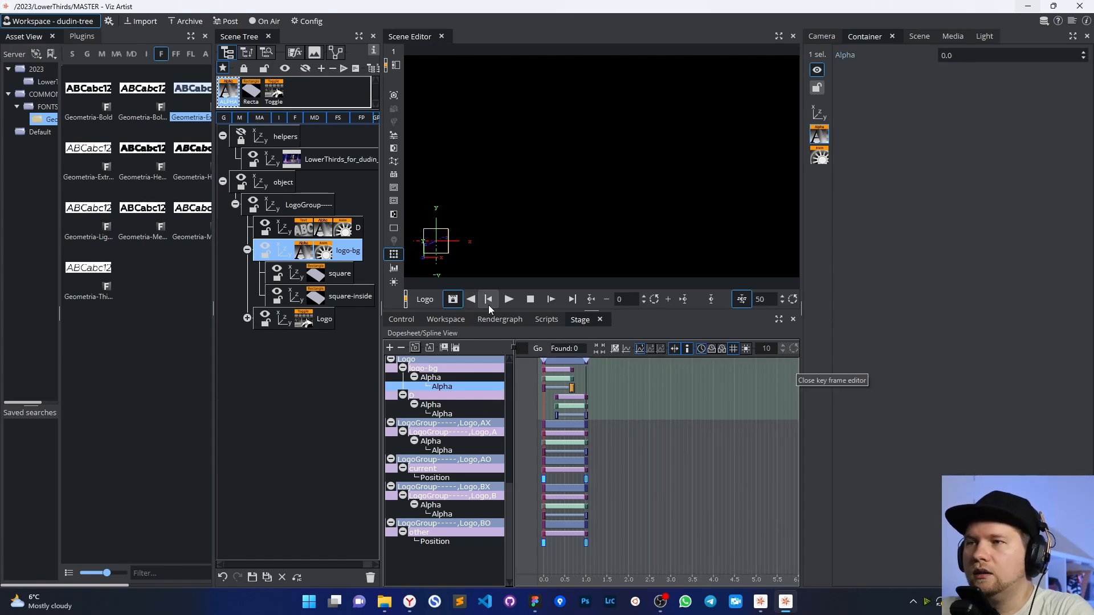
# - View the logo through camera 2 and scrub the timeline to preview the staggered fade-in
pyautogui.click(395, 53)
pyautogui.click(410, 66)
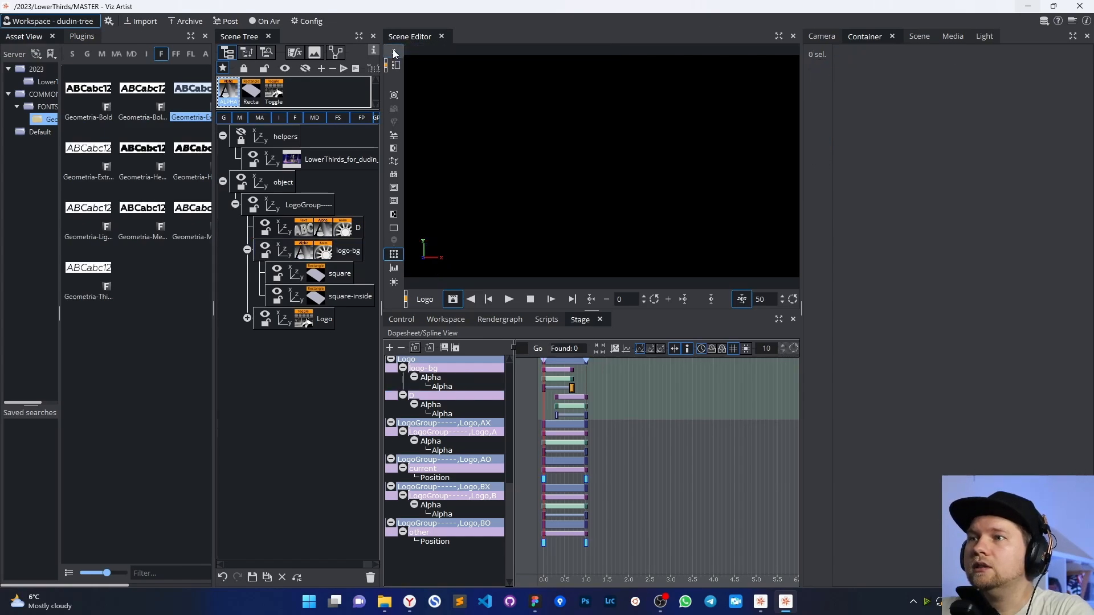
pyautogui.moveTo(551, 406); pyautogui.dragTo(587, 412)
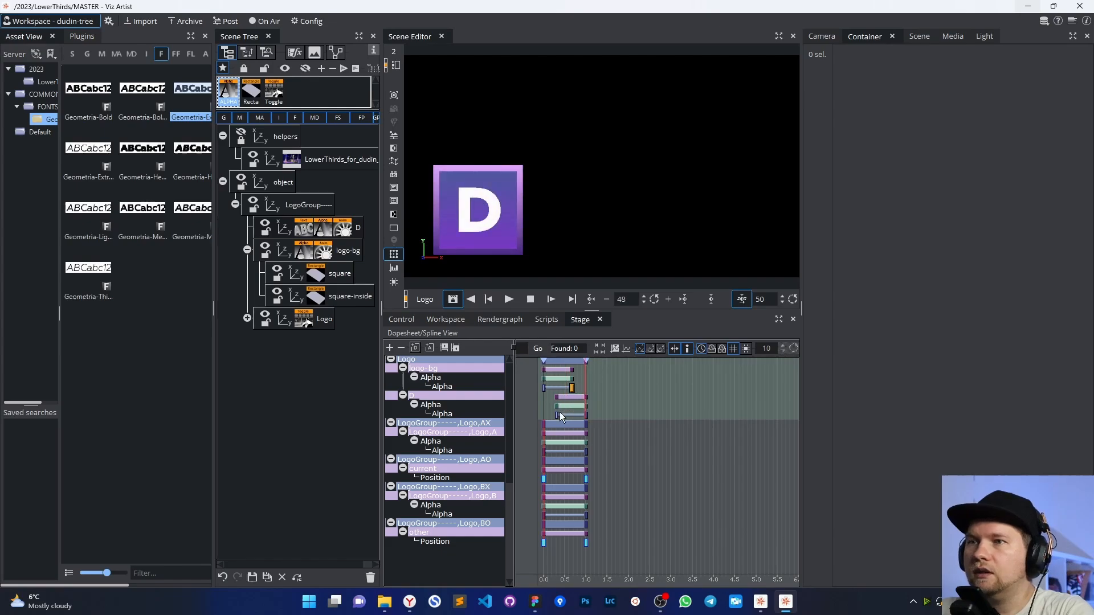
# - Save the scene and play the Logo director's staggered fade-in, scrubbing through it to check the timing
pyautogui.click(251, 577)
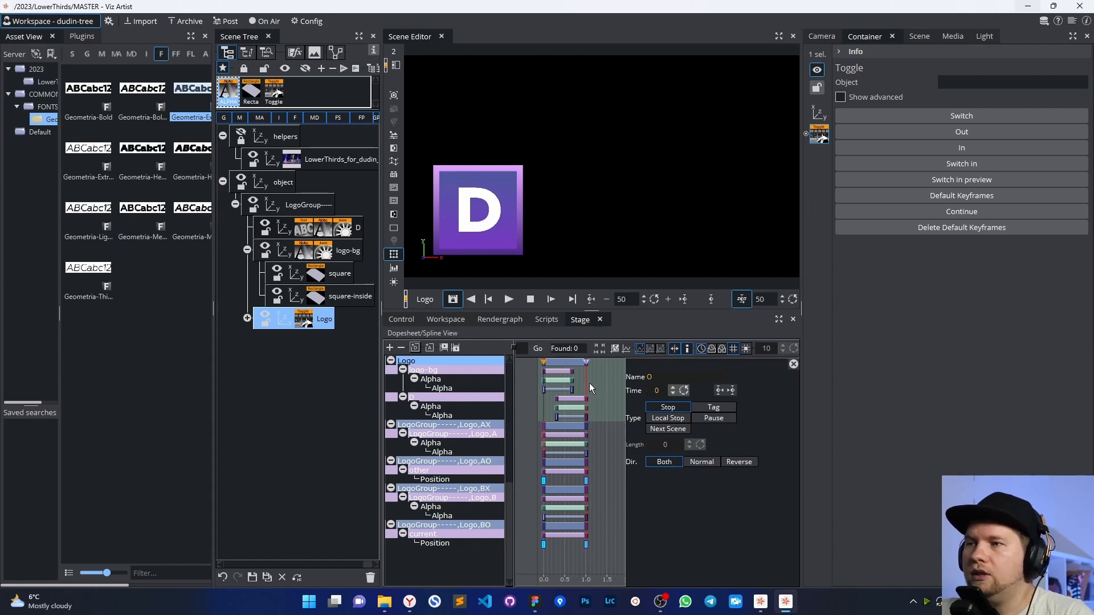
pyautogui.click(510, 299)
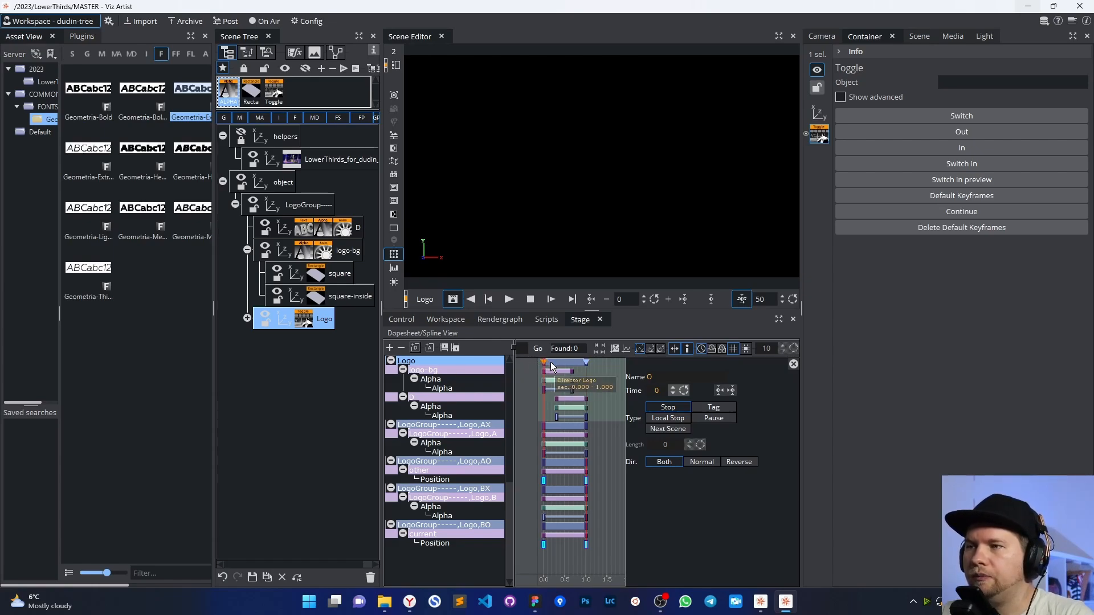
pyautogui.moveTo(550, 410)
pyautogui.mouseDown()
pyautogui.moveTo(579, 398)
pyautogui.moveTo(533, 403)
pyautogui.mouseUp()
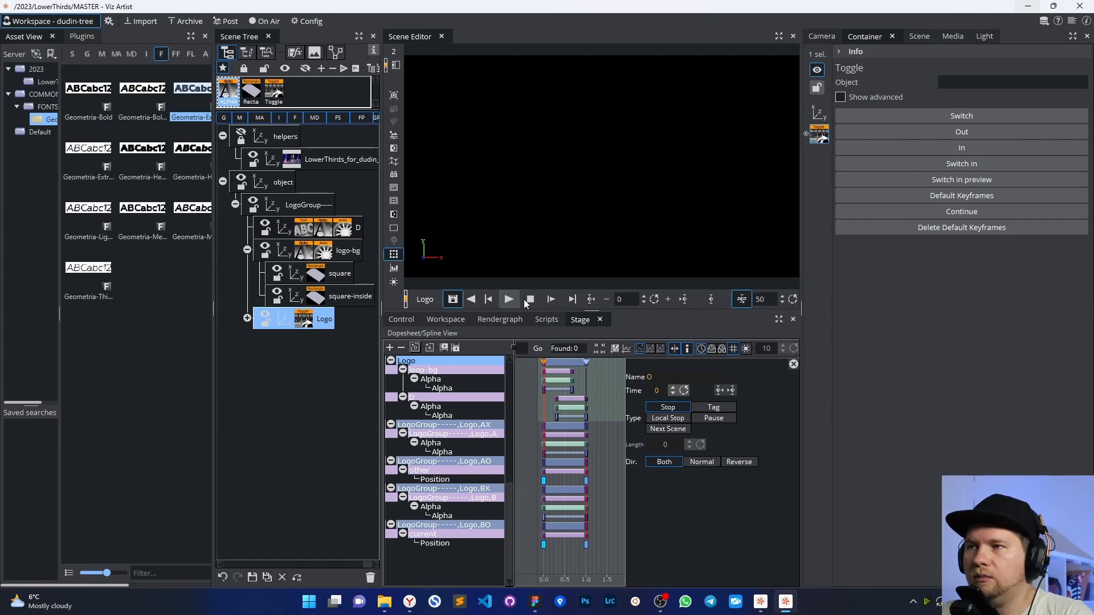
pyautogui.click(546, 300)
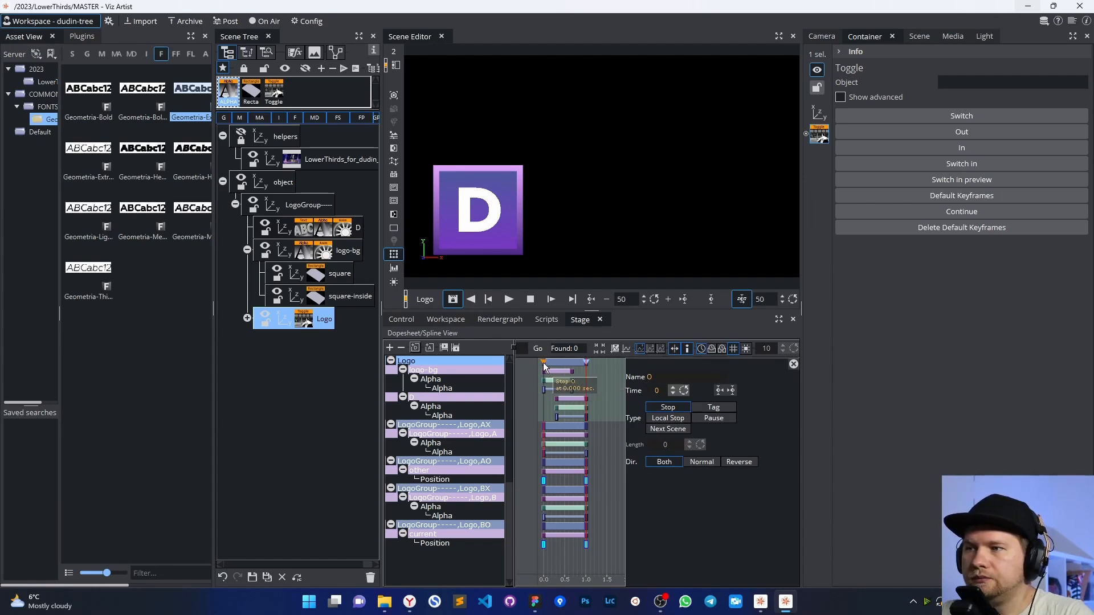
# - Change the Logo director's O marker at frame 0 to the Tag type and replay the animation to test it
pyautogui.click(673, 411)
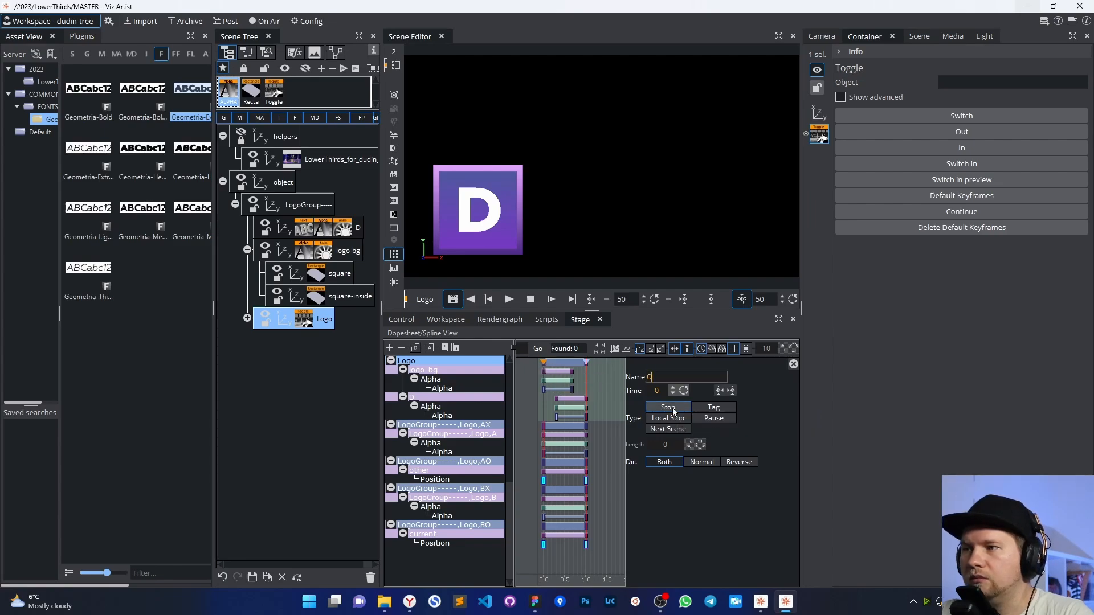
pyautogui.click(723, 410)
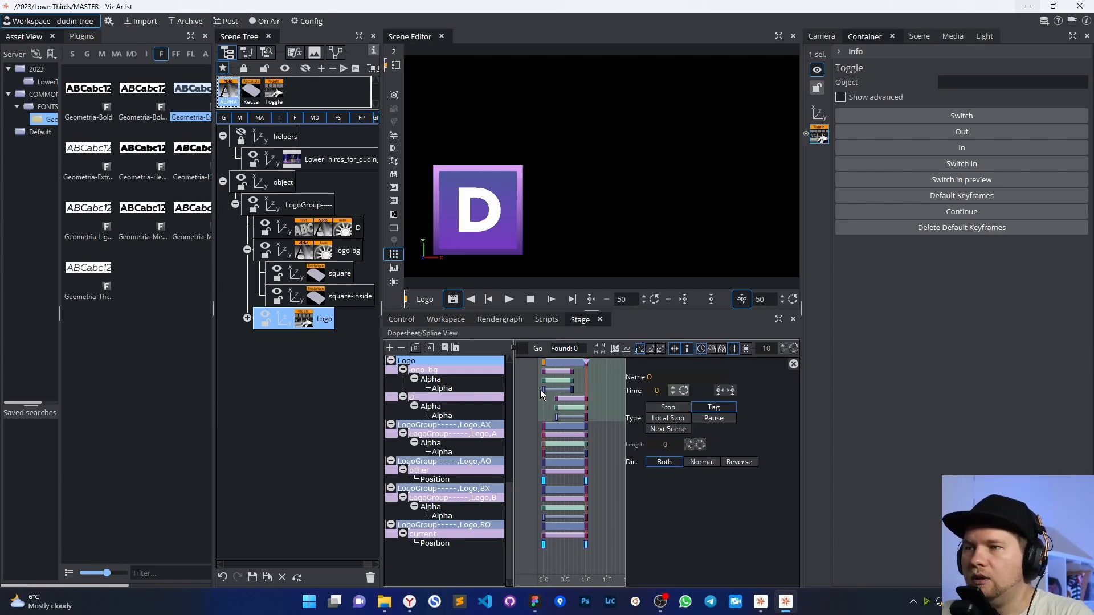
pyautogui.click(507, 299)
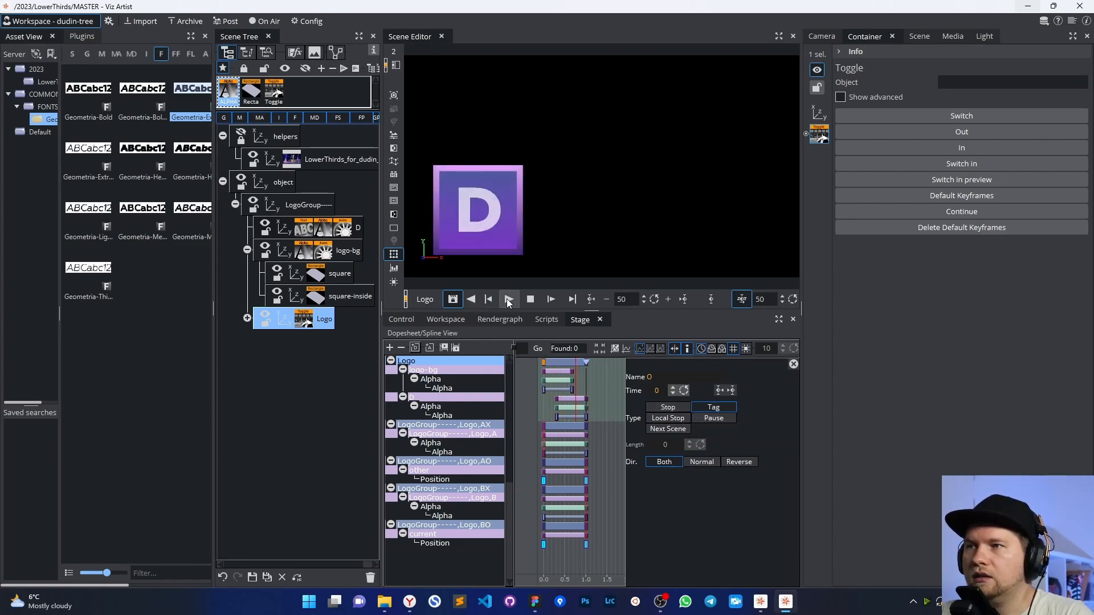
pyautogui.click(507, 298)
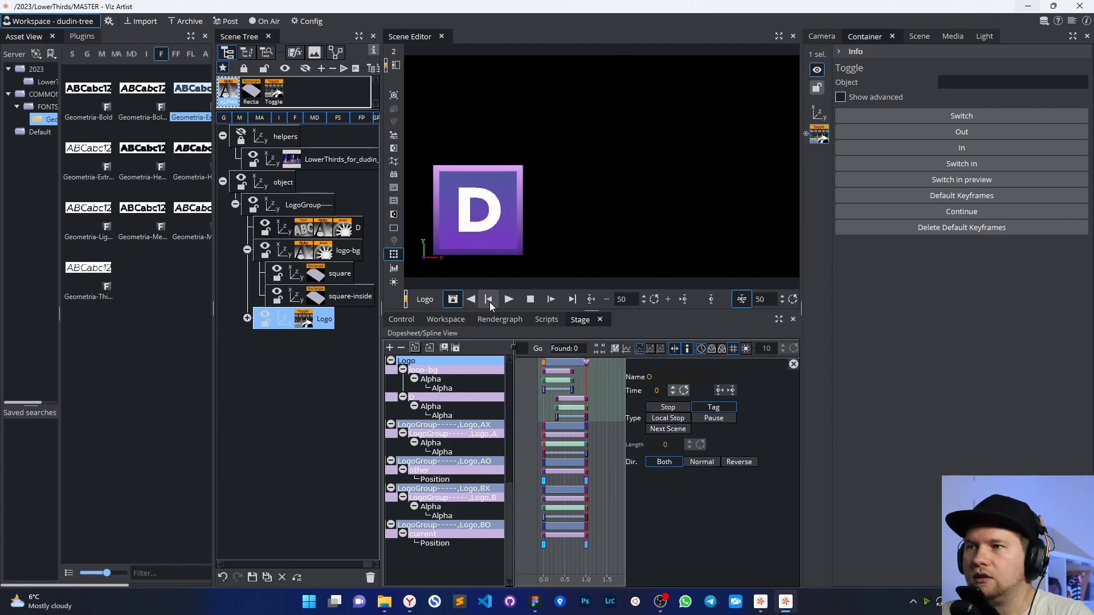
pyautogui.click(489, 300)
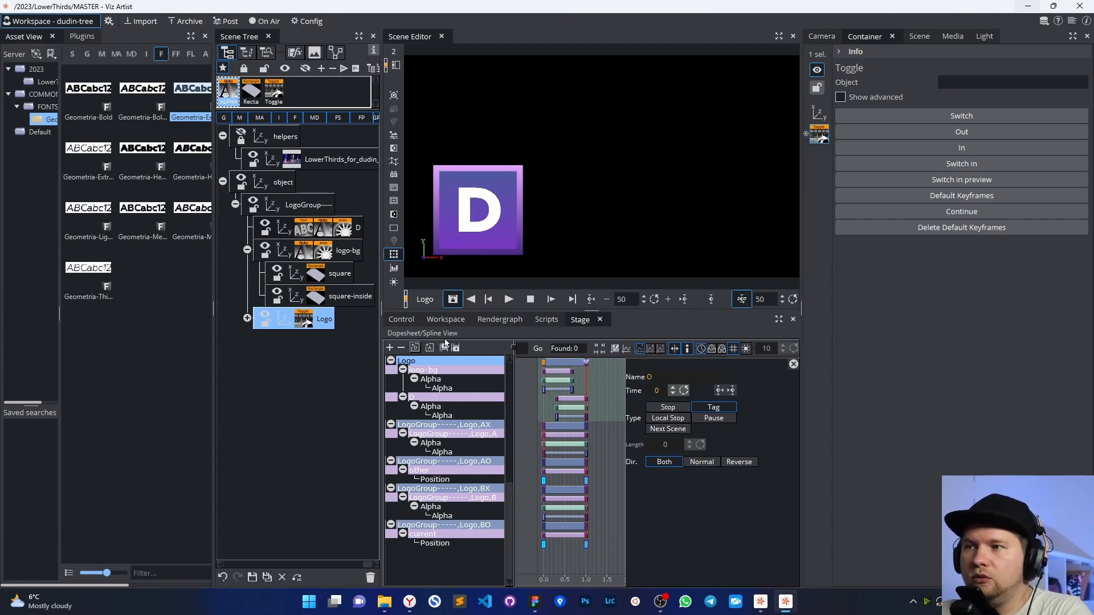
pyautogui.moveTo(576, 380)
pyautogui.mouseDown()
pyautogui.moveTo(542, 383)
pyautogui.moveTo(587, 388)
pyautogui.mouseUp()
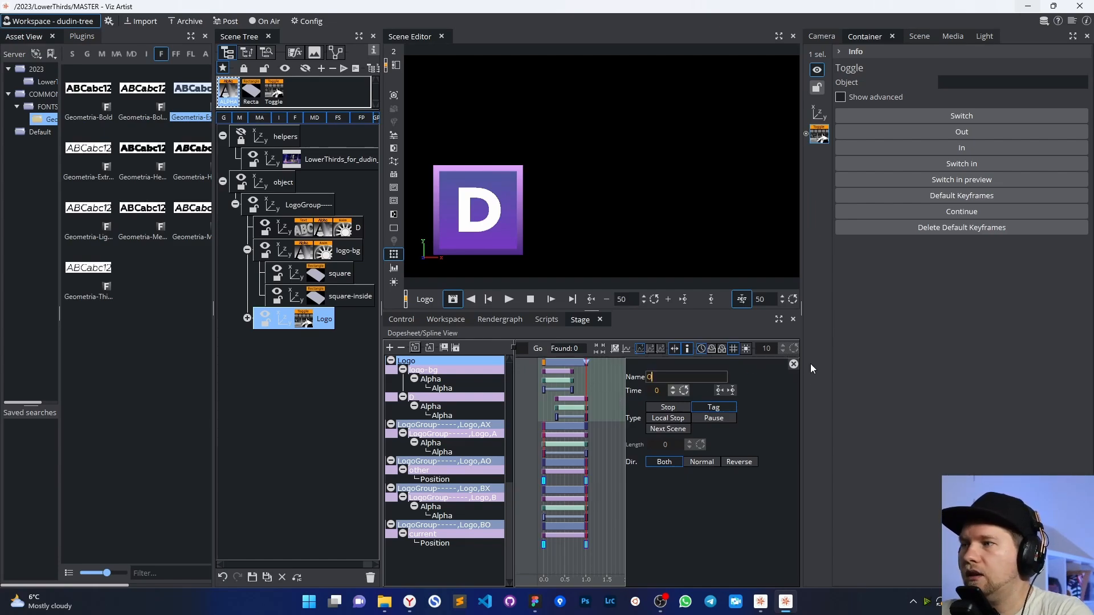
# - Widen the Stage area and add a stop to the Logo director at frame 74
pyautogui.click(794, 366)
pyautogui.click(607, 376)
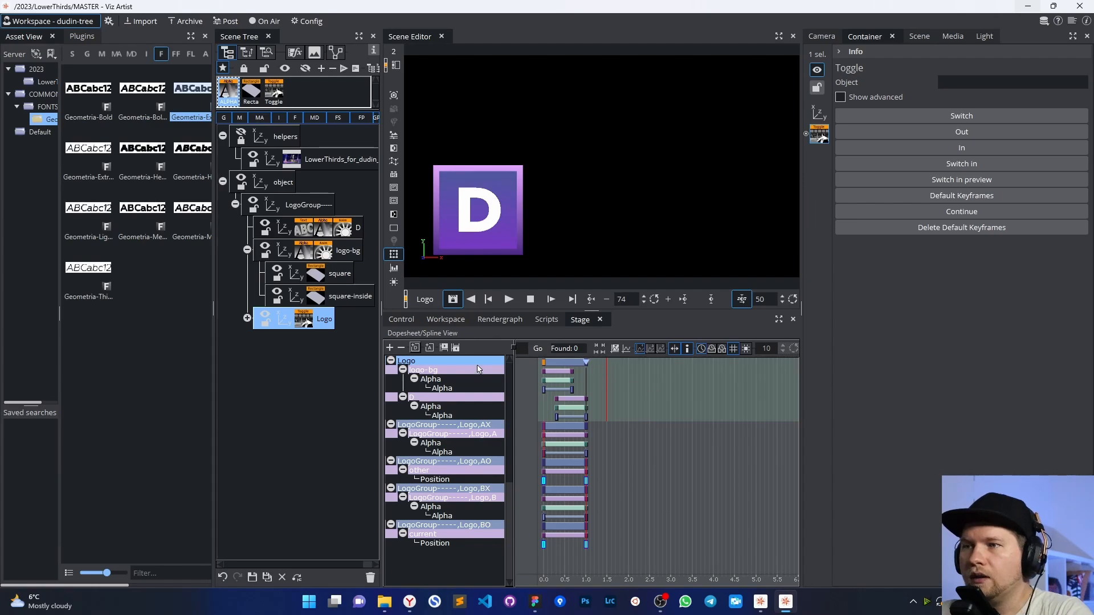
pyautogui.click(542, 363)
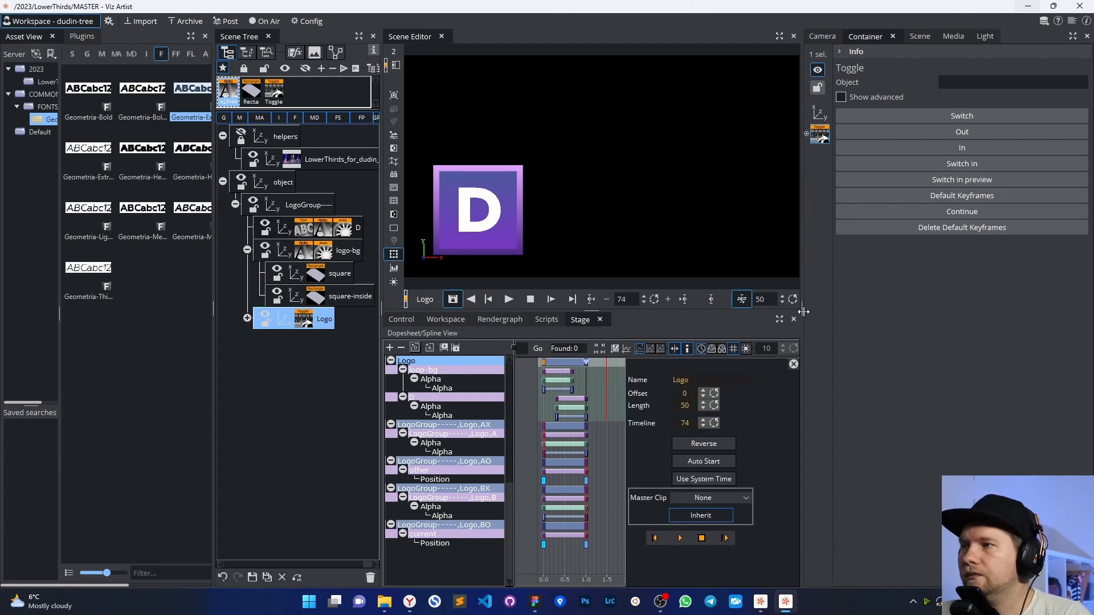
pyautogui.moveTo(802, 311); pyautogui.dragTo(924, 313)
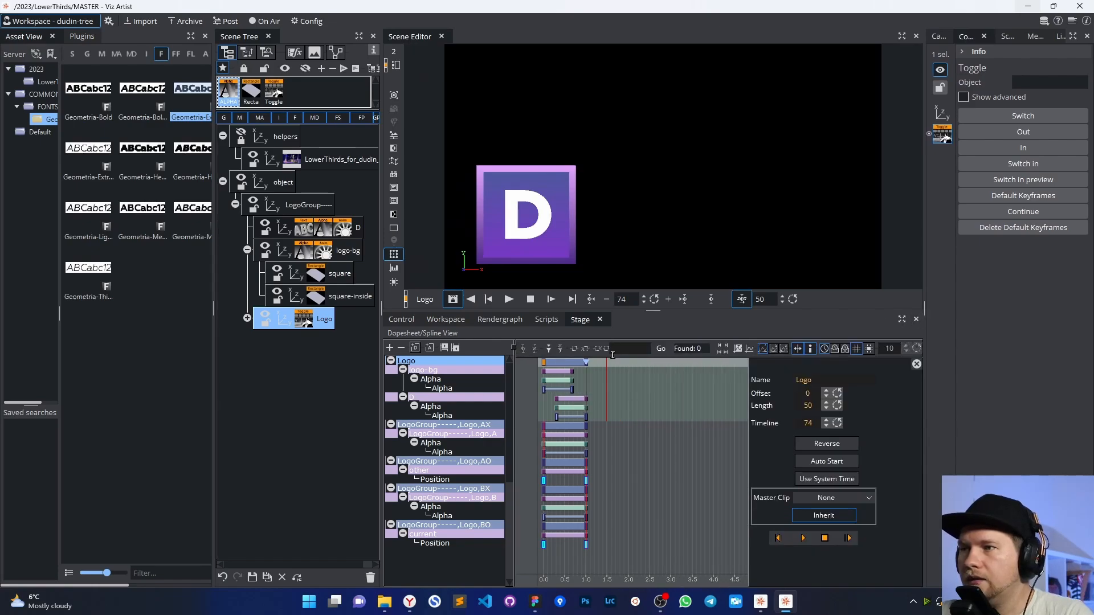
pyautogui.moveTo(924, 309); pyautogui.dragTo(876, 312)
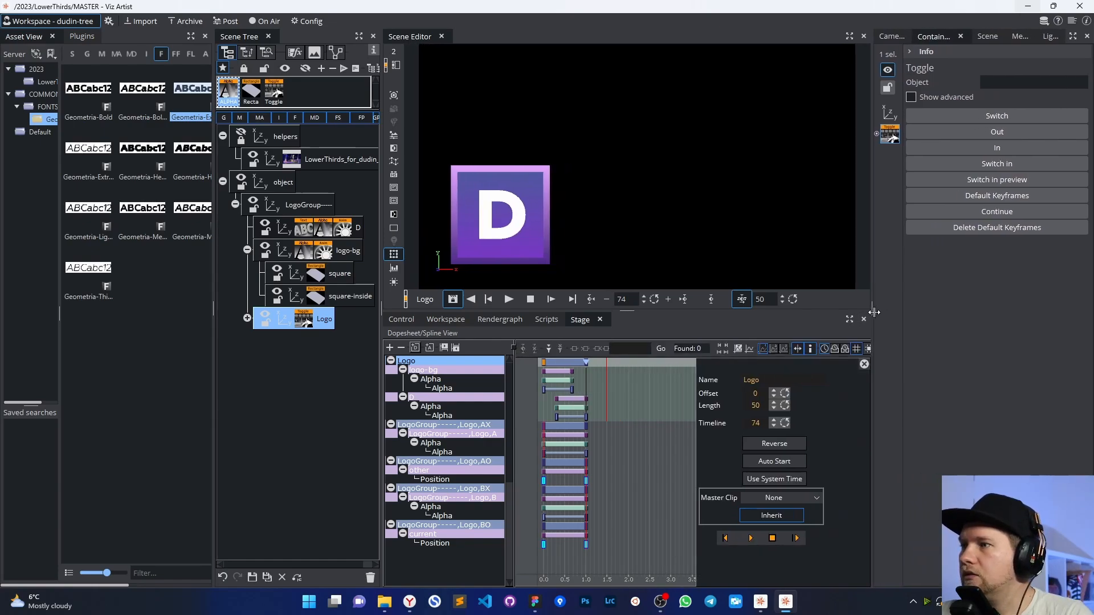
pyautogui.click(550, 352)
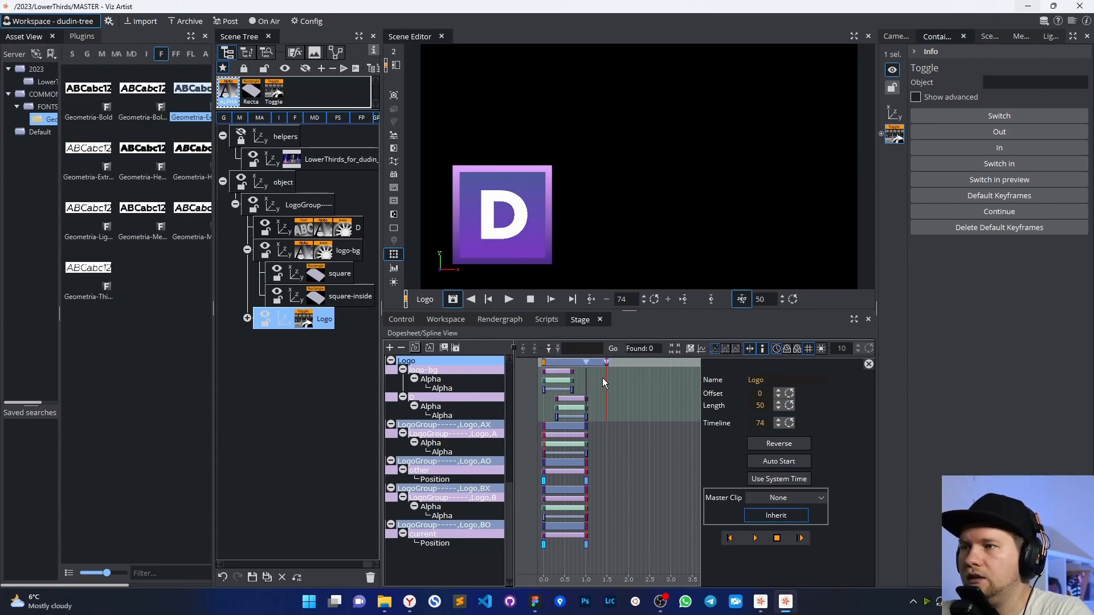
# - Move the Logo director's new end stop to frame 65
pyautogui.moveTo(607, 379)
pyautogui.mouseDown()
pyautogui.moveTo(548, 381)
pyautogui.moveTo(600, 391)
pyautogui.mouseUp()
pyautogui.scroll(4, 603, 394)
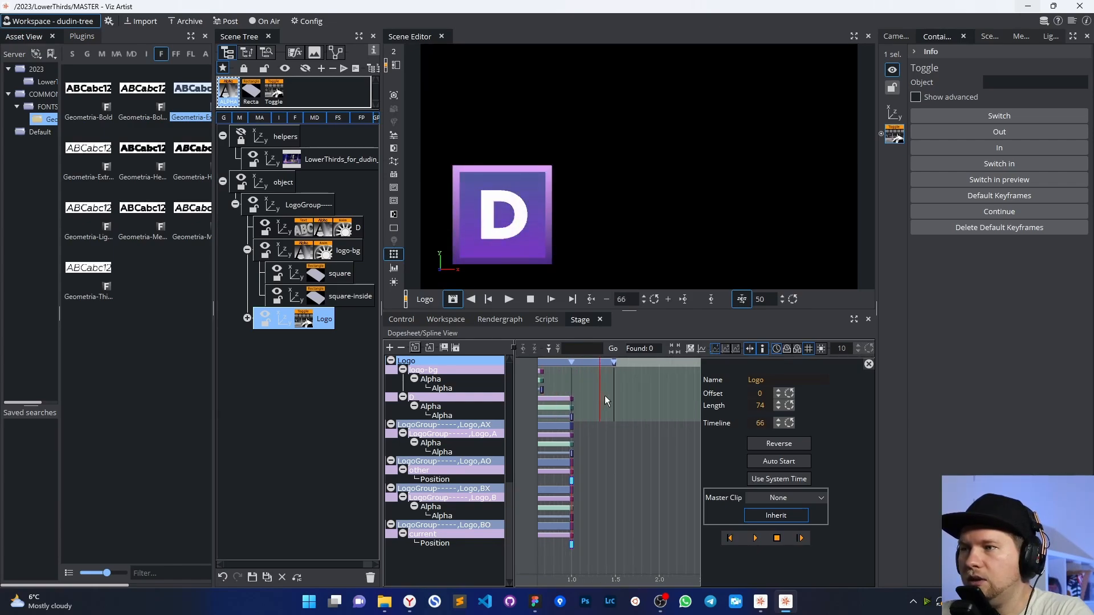
pyautogui.moveTo(604, 396); pyautogui.dragTo(708, 447, button='middle')
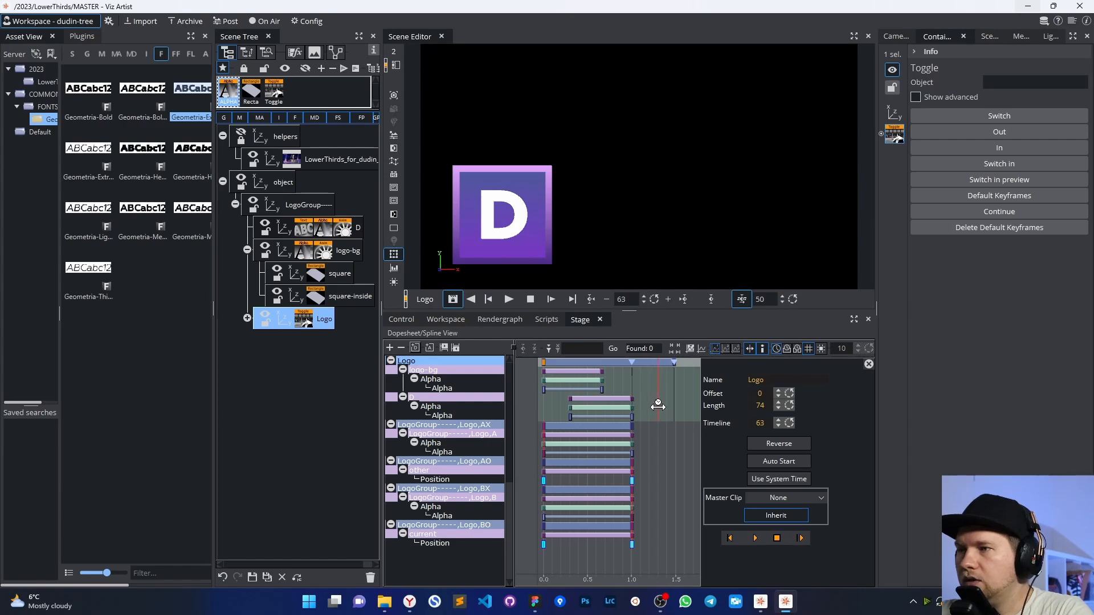
pyautogui.moveTo(675, 362); pyautogui.dragTo(676, 363)
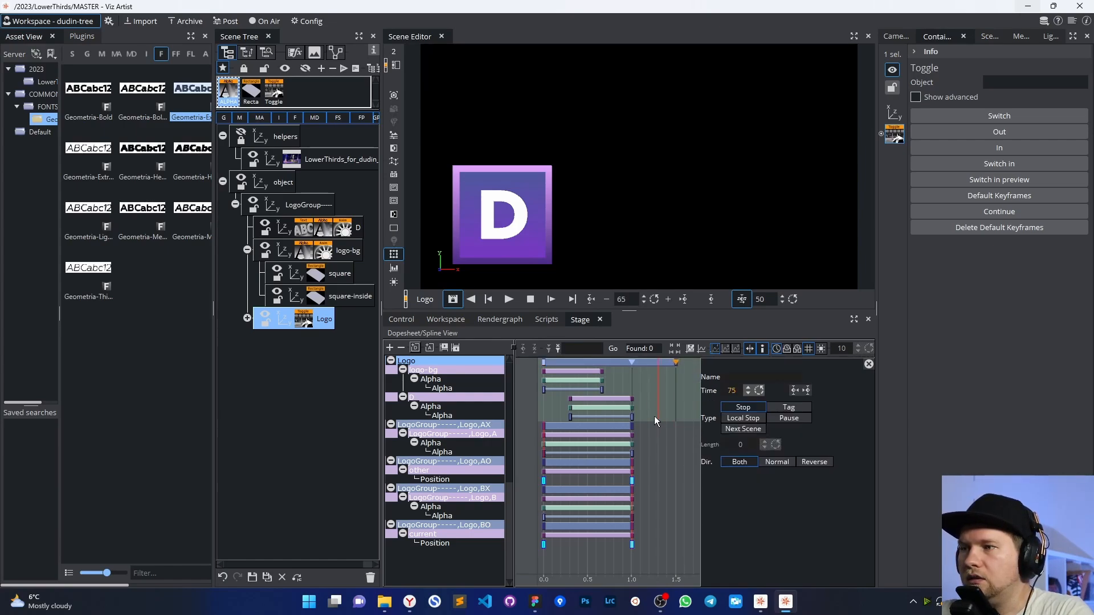
pyautogui.moveTo(676, 362); pyautogui.dragTo(659, 362)
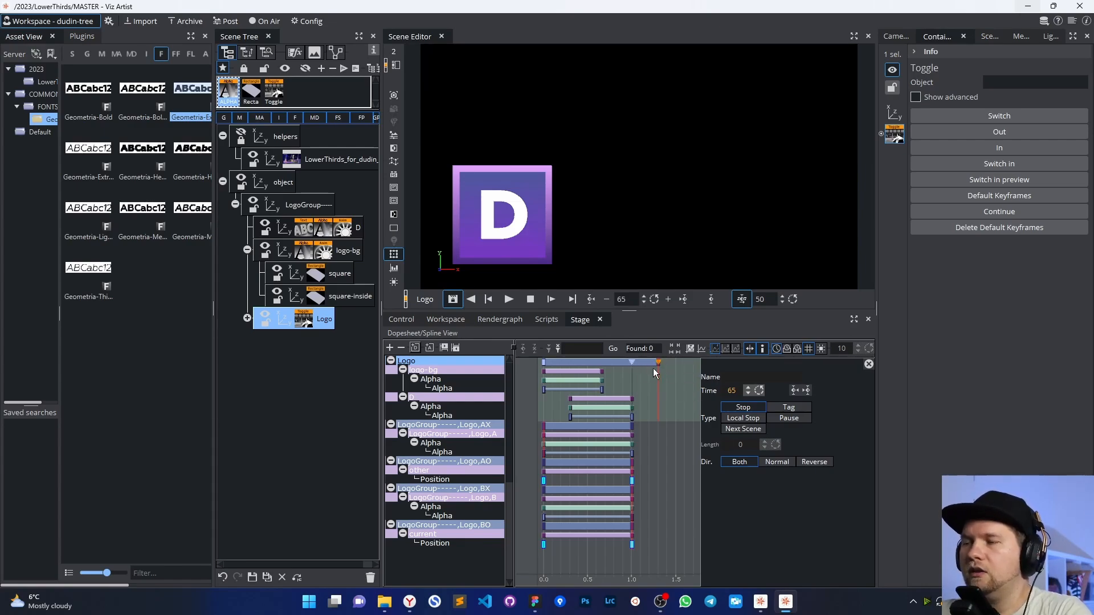
pyautogui.moveTo(649, 374); pyautogui.dragTo(645, 373)
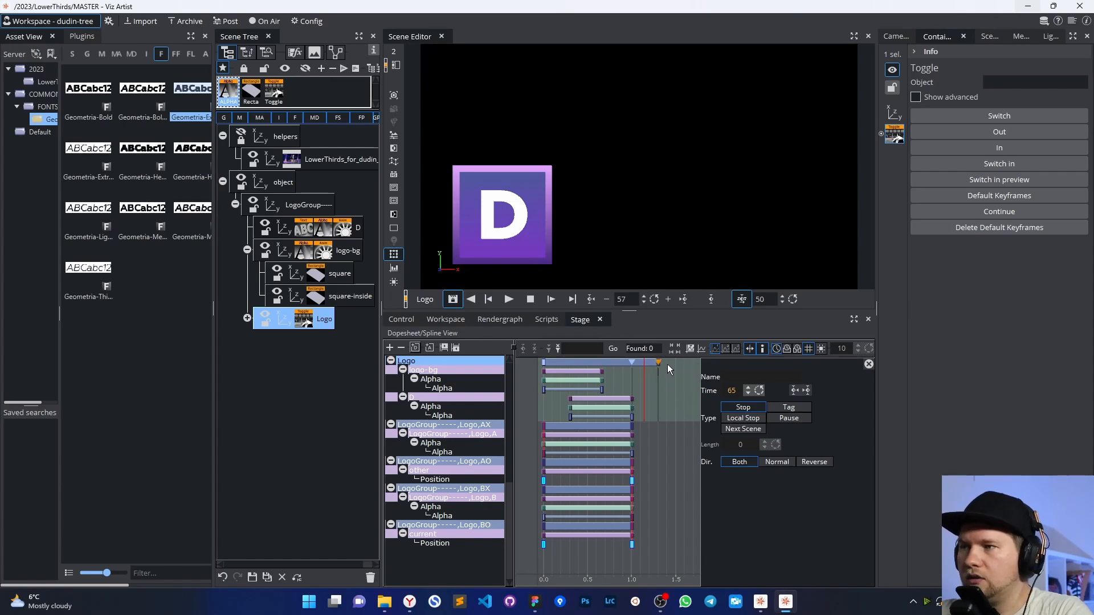
# - Name the Logo director's stop at frame 65 O
pyautogui.click(759, 378)
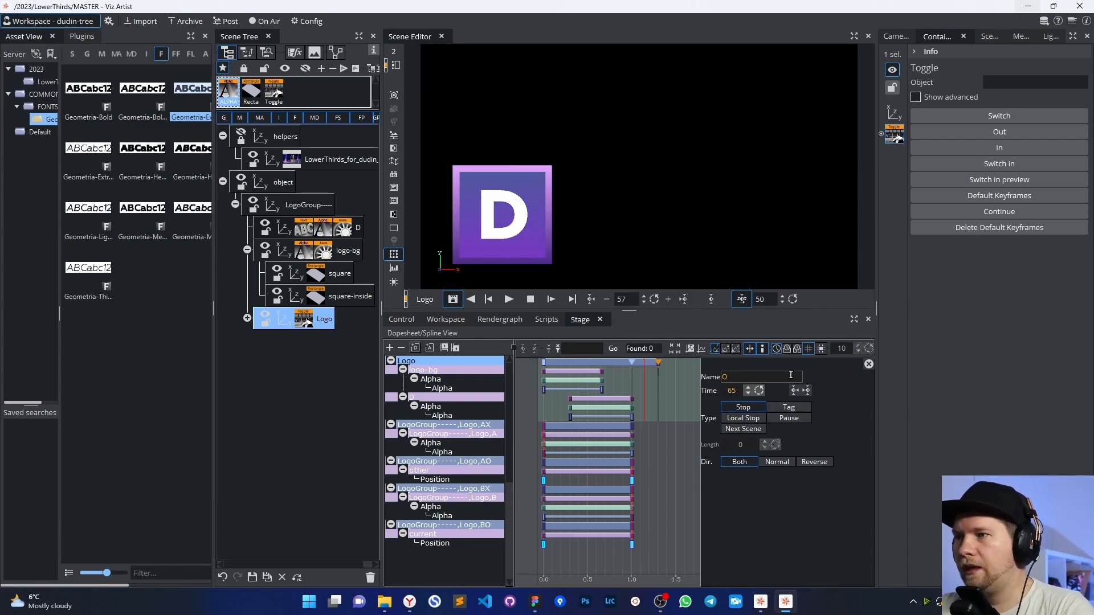
pyautogui.click(791, 375)
pyautogui.press('Return')
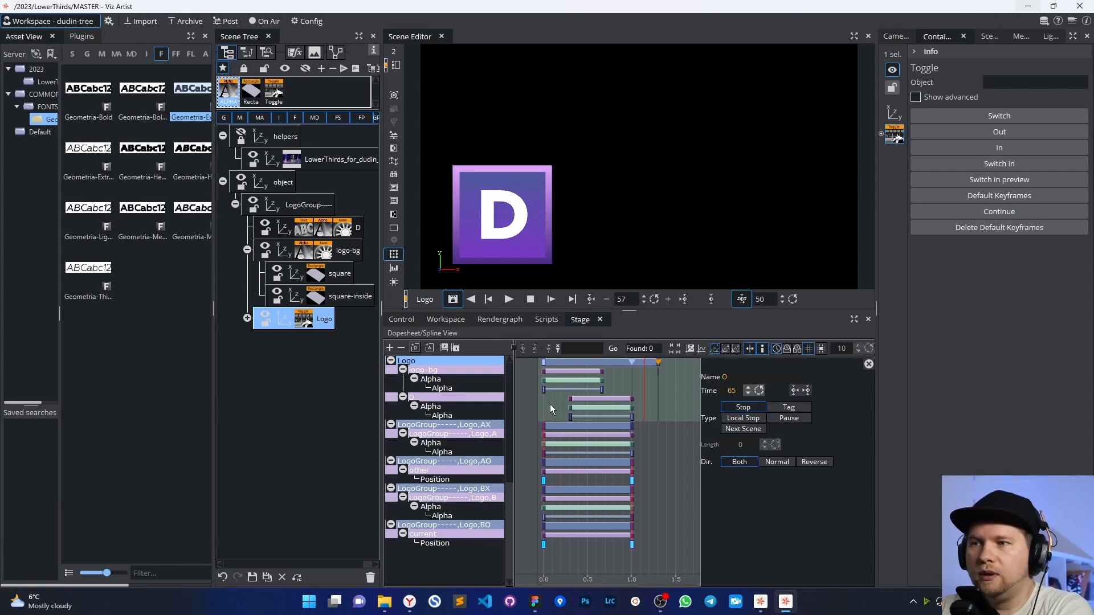
# - Add fade-out Alpha keyframes after the IN stop, ending at value 0 on frame 59 for D and frame 65 for logo-bg
pyautogui.click(544, 405)
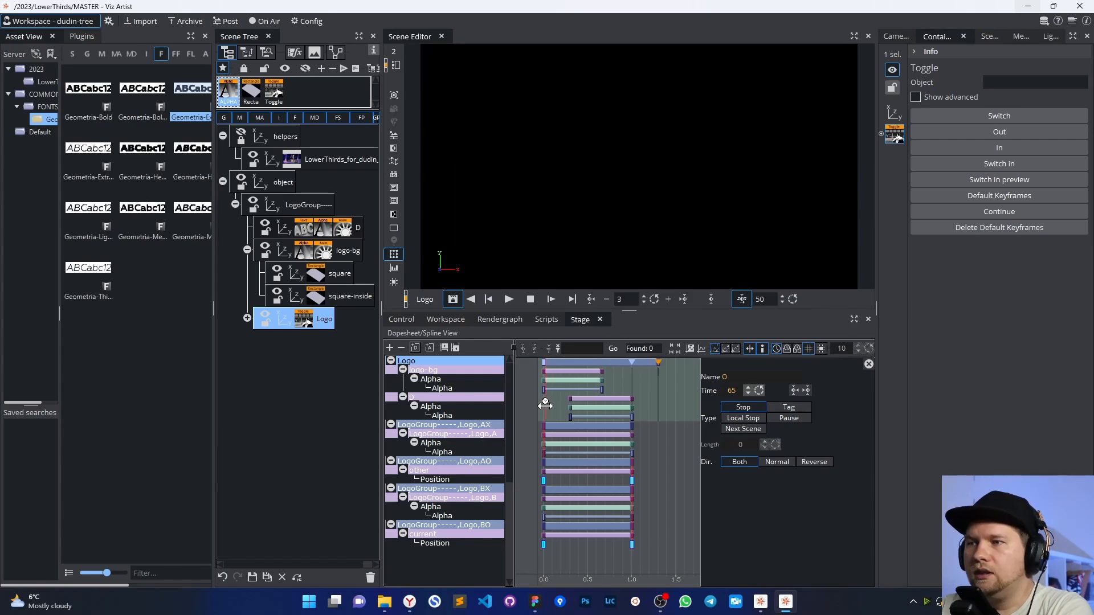
pyautogui.moveTo(543, 405); pyautogui.dragTo(634, 404)
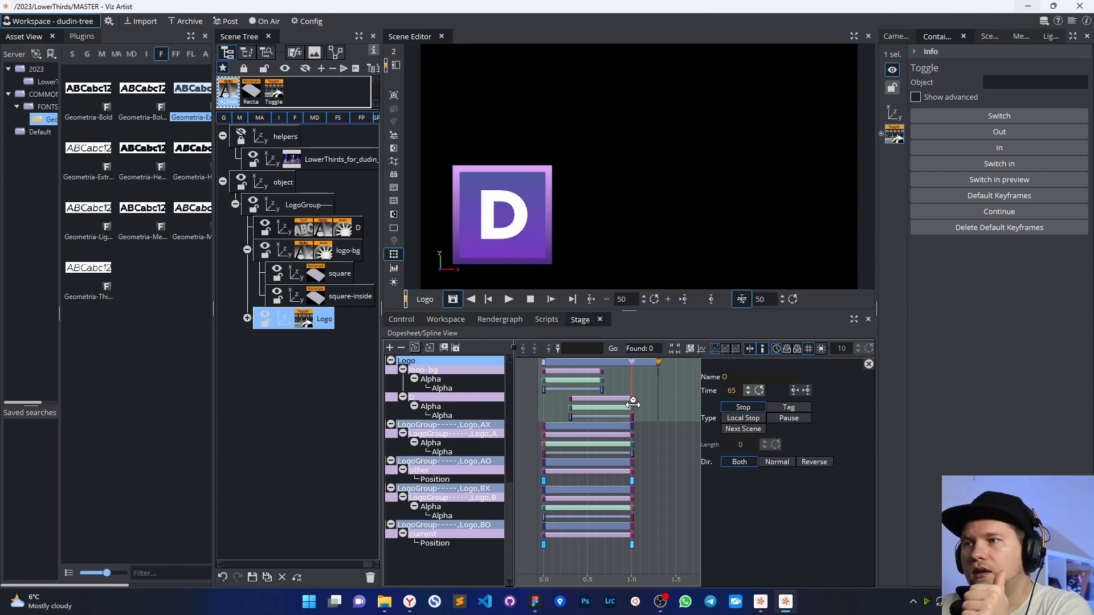
pyautogui.moveTo(633, 404)
pyautogui.mouseDown()
pyautogui.moveTo(657, 402)
pyautogui.moveTo(631, 403)
pyautogui.mouseUp()
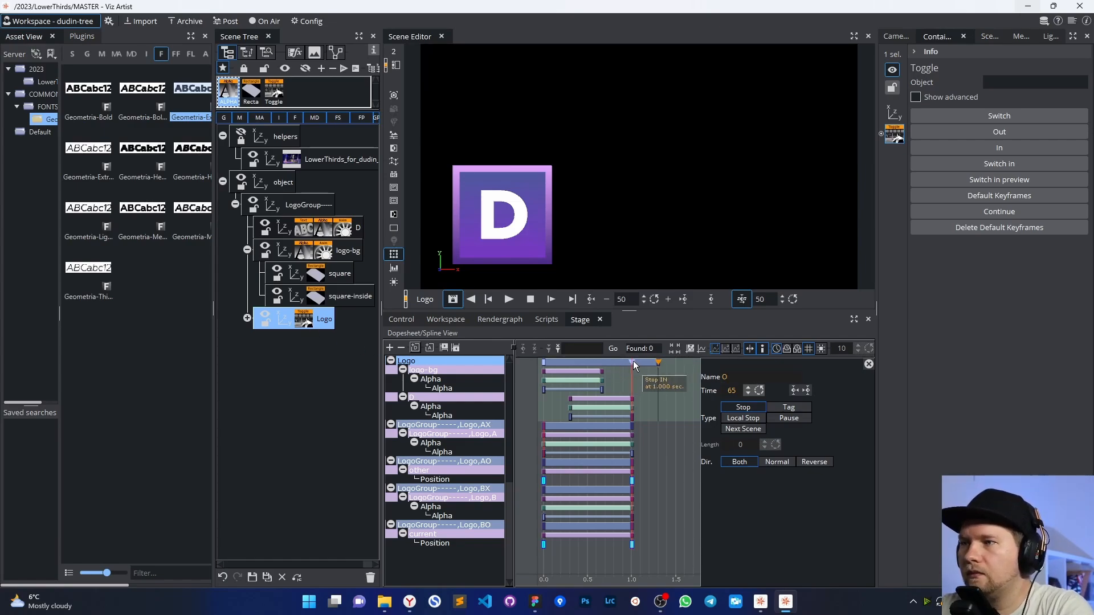
pyautogui.click(570, 417)
pyautogui.moveTo(598, 416); pyautogui.dragTo(648, 417)
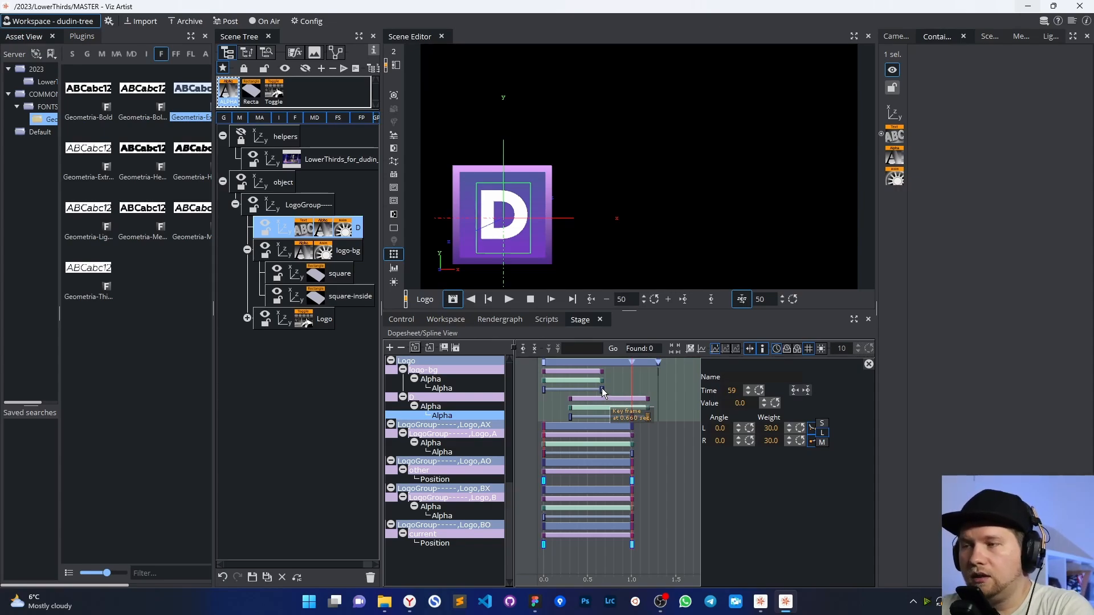
pyautogui.moveTo(602, 392); pyautogui.dragTo(660, 395)
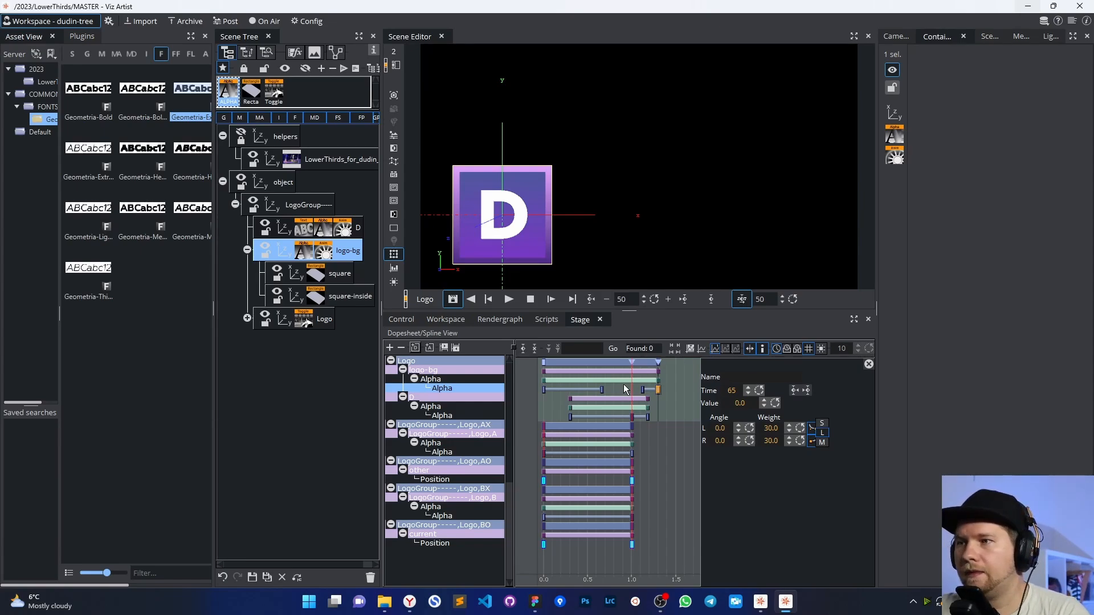
# - Play the Logo animation repeatedly, continuing past the IN stop to preview the staggered fade-out
pyautogui.click(509, 300)
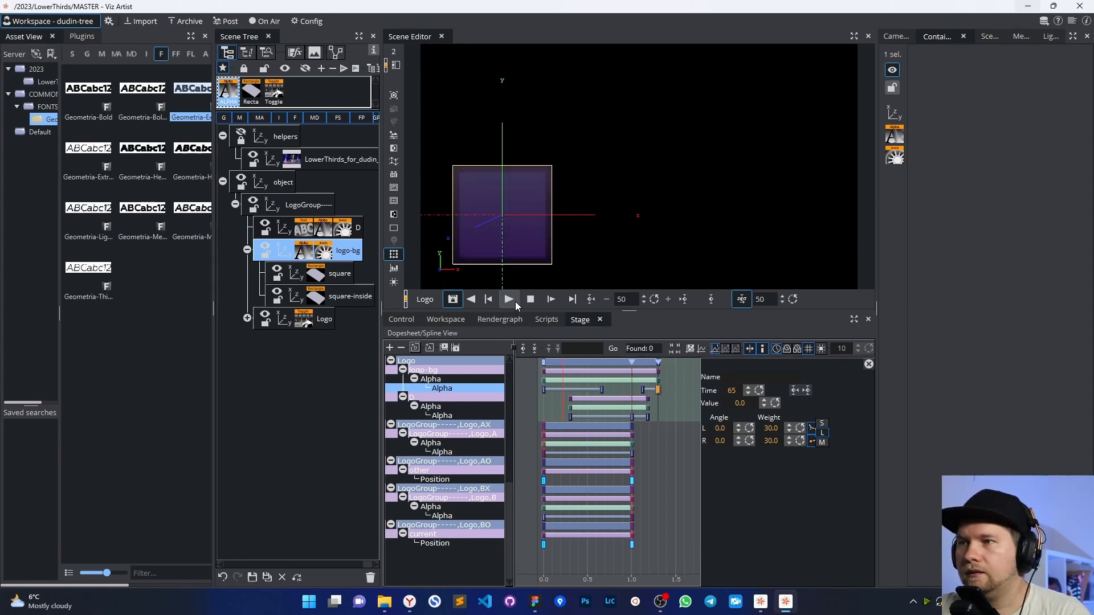
pyautogui.click(551, 300)
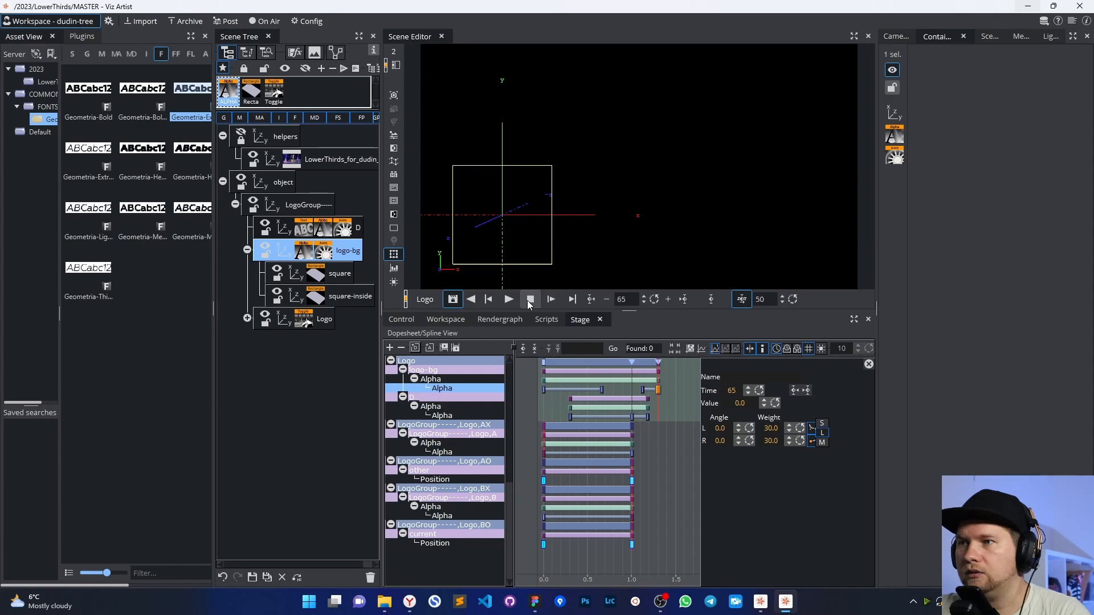
pyautogui.click(509, 300)
pyautogui.click(510, 300)
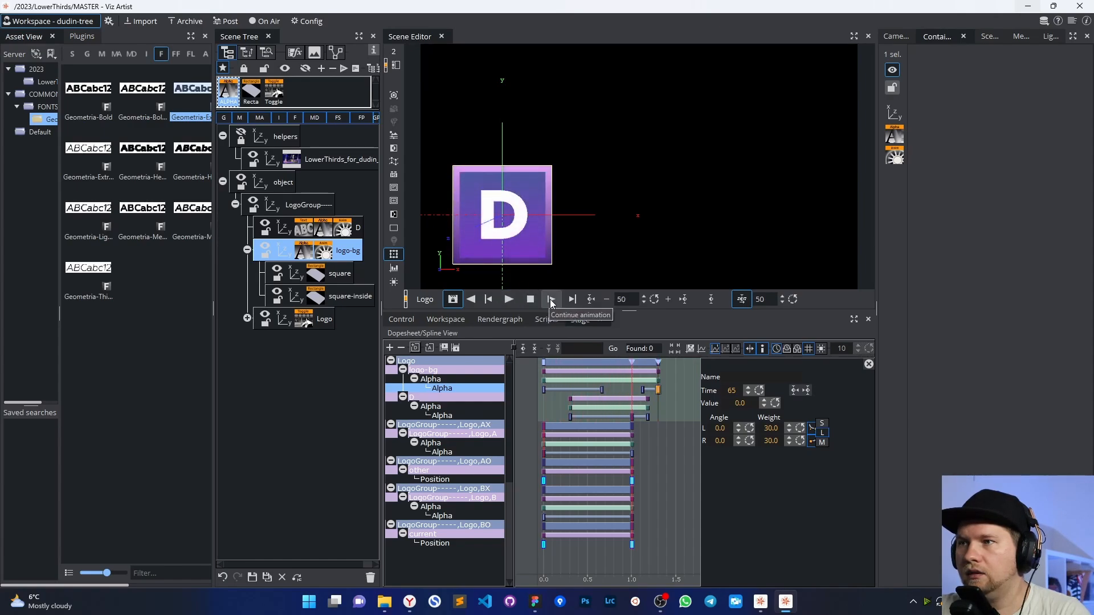
pyautogui.click(509, 300)
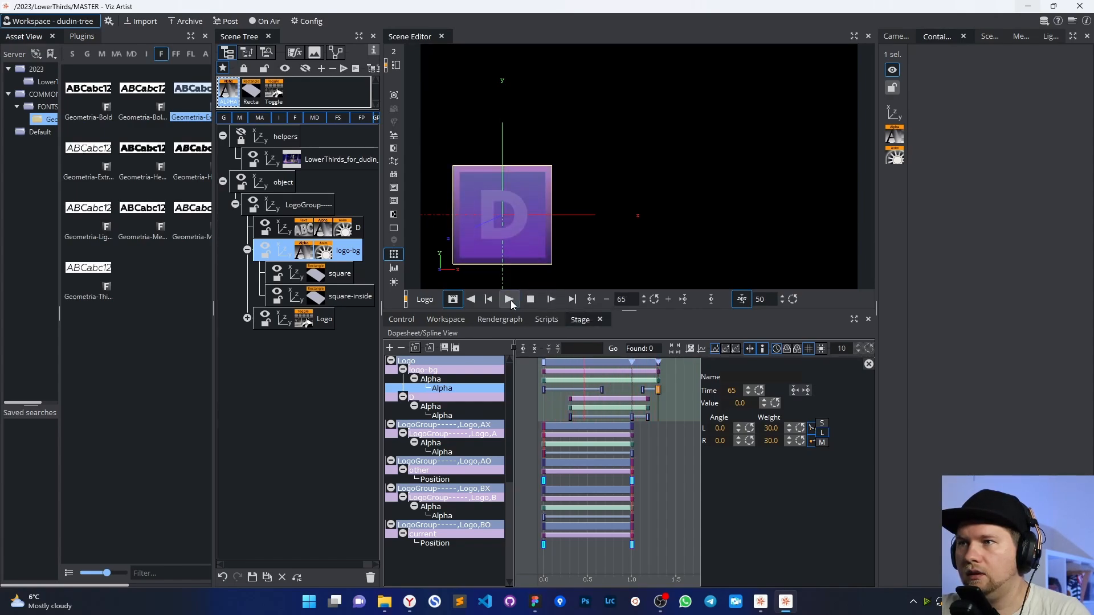
pyautogui.click(551, 301)
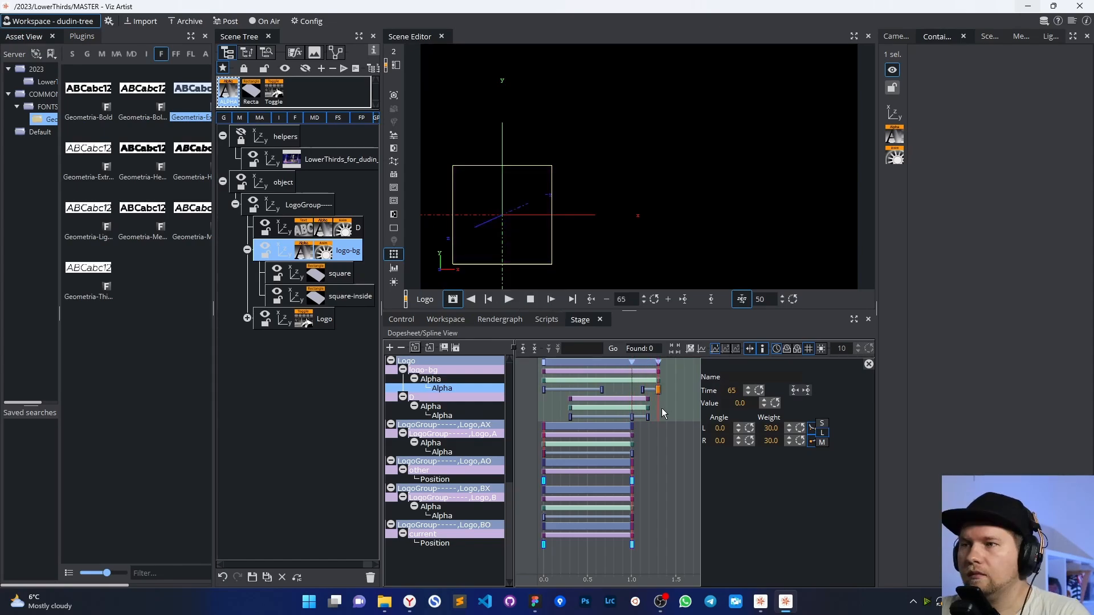
# - Set the O marker at frame 0 to the Stop type, collapse logo-bg, and save the MASTER scene's changes
pyautogui.click(544, 363)
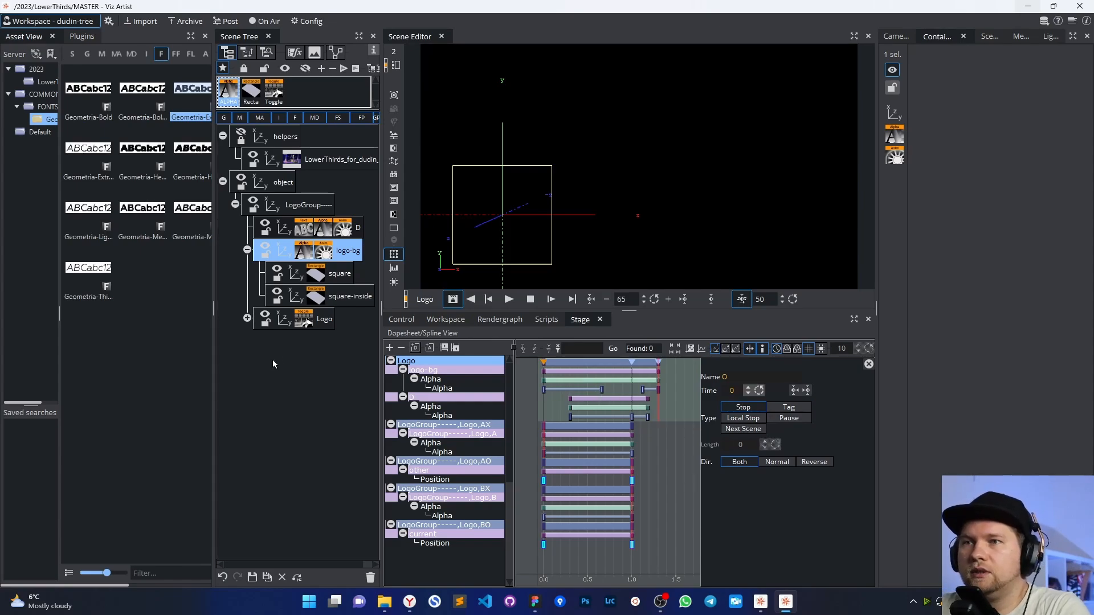
pyautogui.click(247, 249)
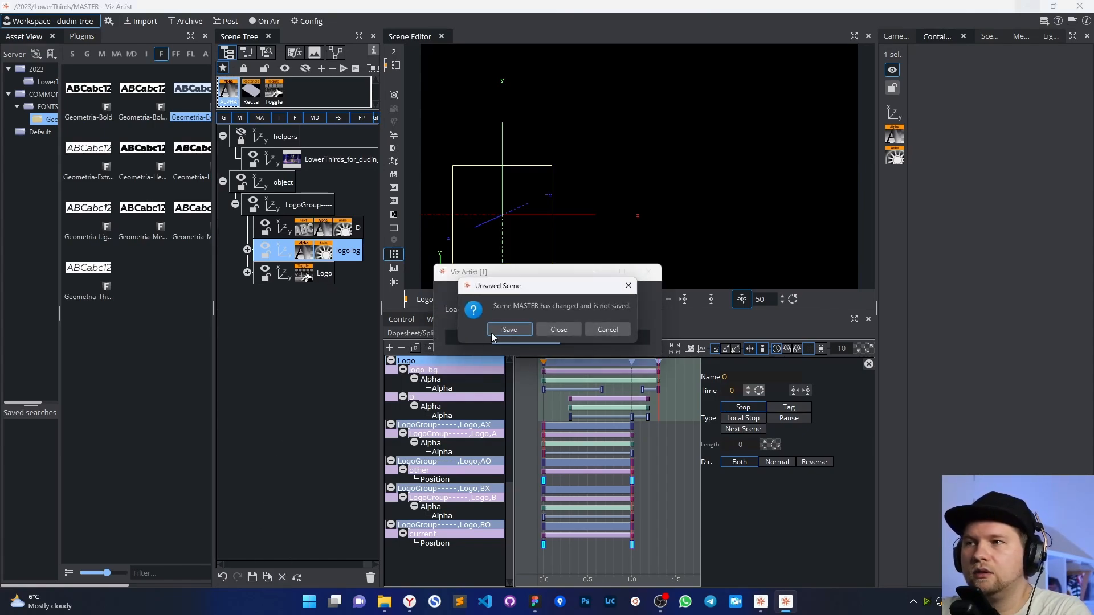
pyautogui.click(493, 334)
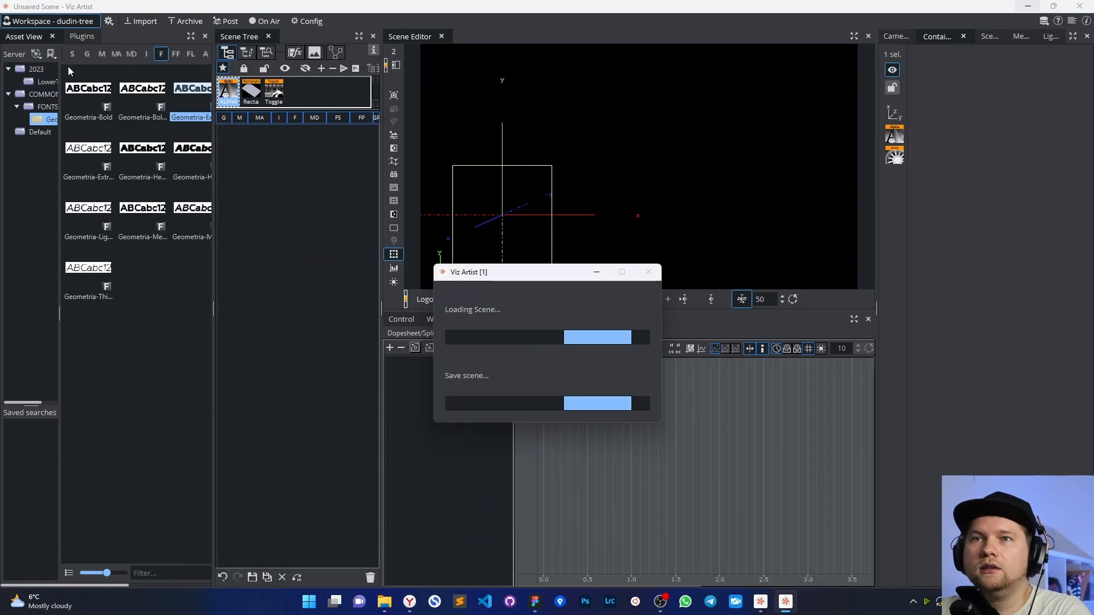
# - Create a new scene named Logo in the LowerThirds folder beside MASTER and open it
pyautogui.click(71, 54)
pyautogui.click(41, 83)
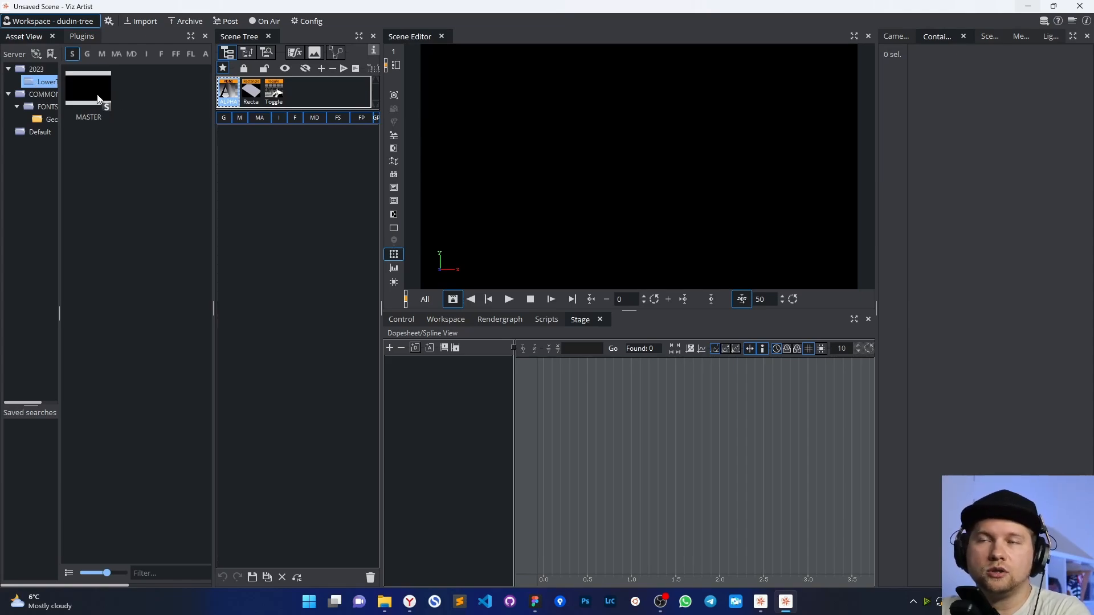
pyautogui.rightClick(147, 89)
pyautogui.click(159, 96)
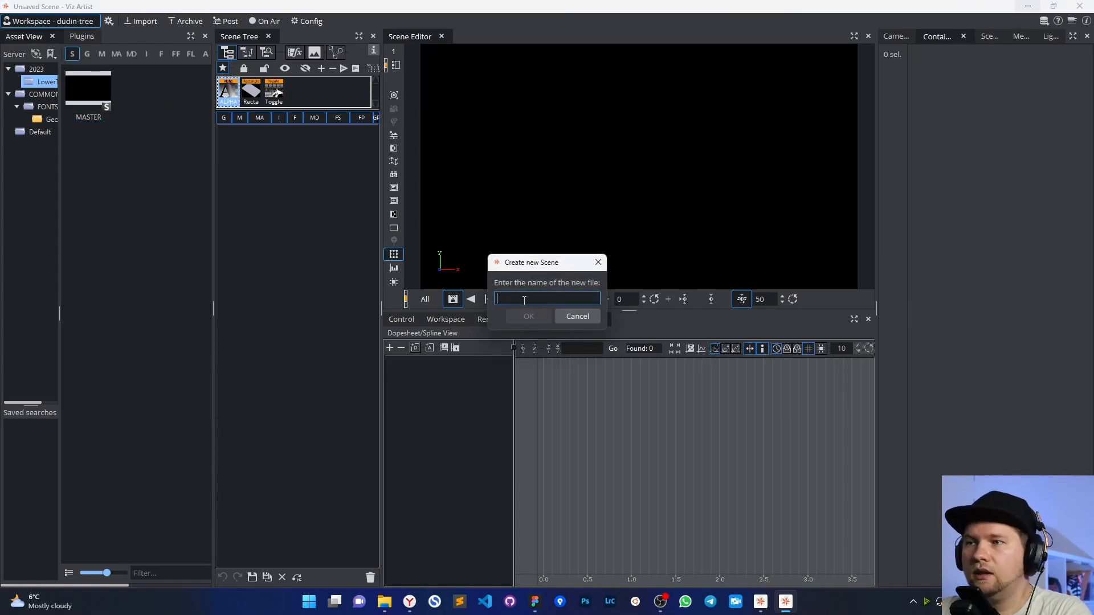
pyautogui.write('Logo')
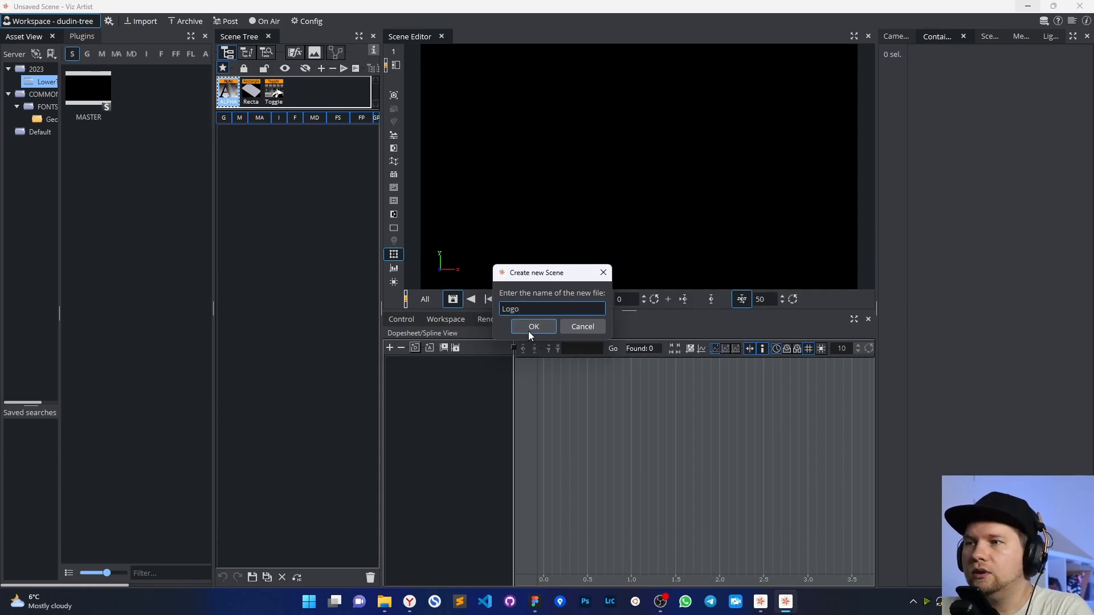
pyautogui.click(533, 327)
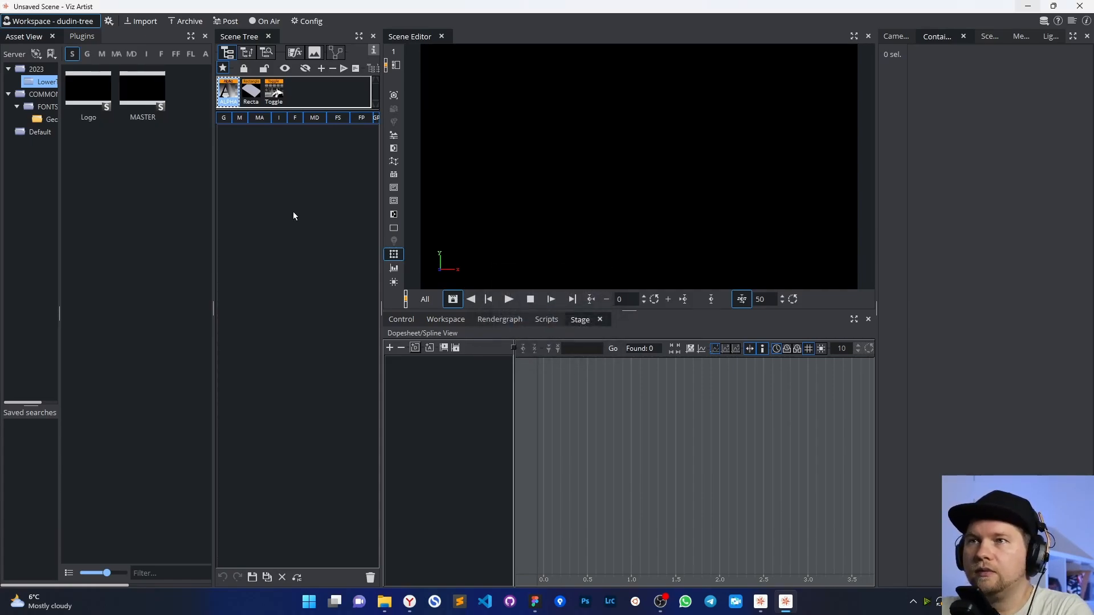
pyautogui.doubleClick(77, 91)
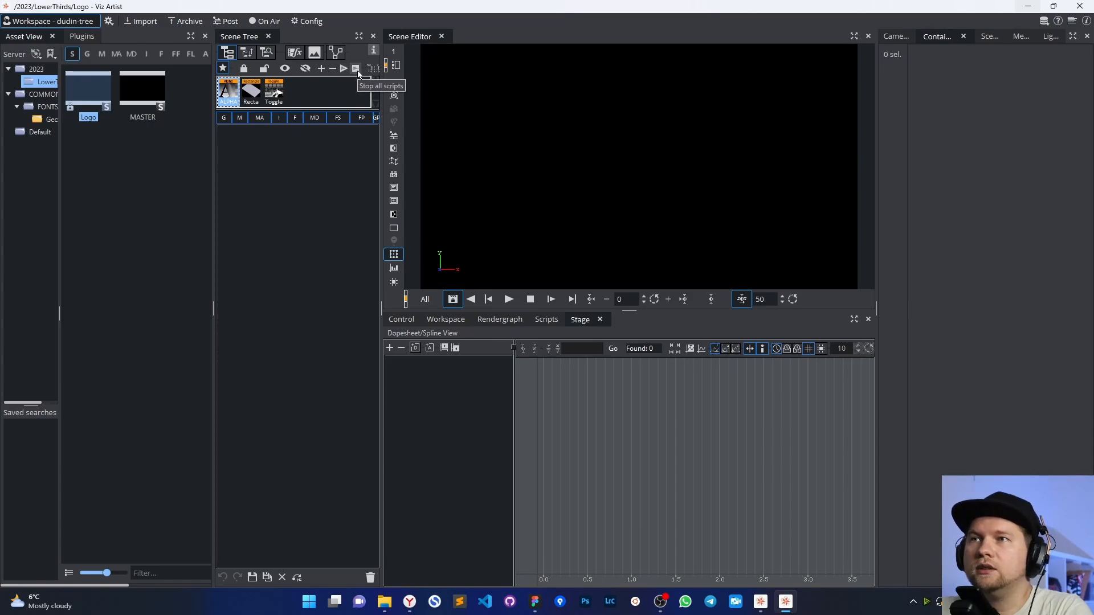
# - Add an empty group container to the Logo scene's tree and rename it object
pyautogui.moveTo(382, 94); pyautogui.dragTo(351, 211)
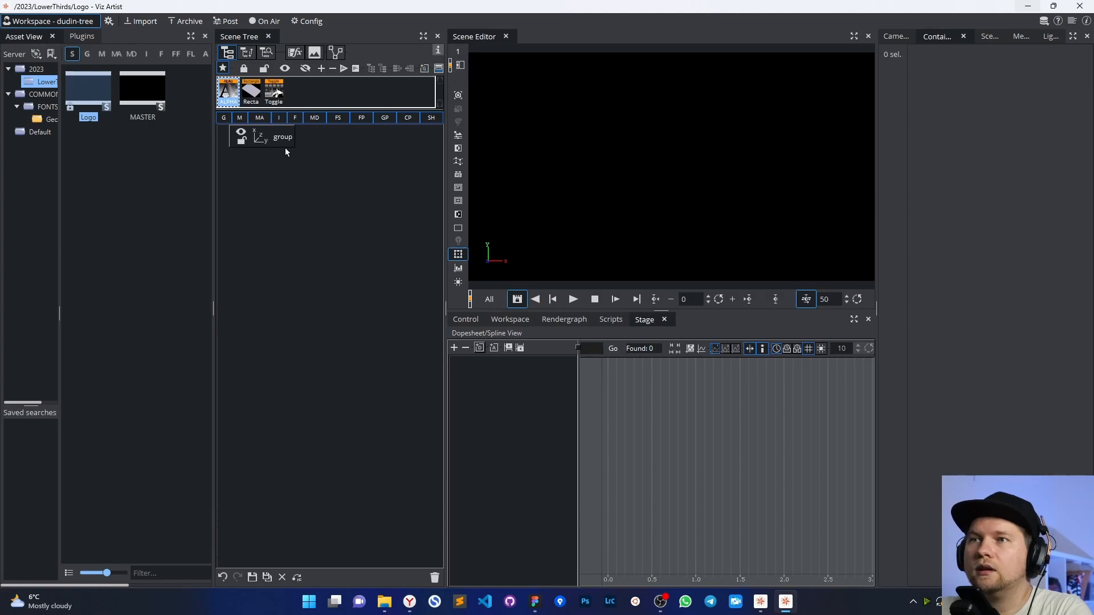
pyautogui.click(280, 136)
pyautogui.click(280, 138)
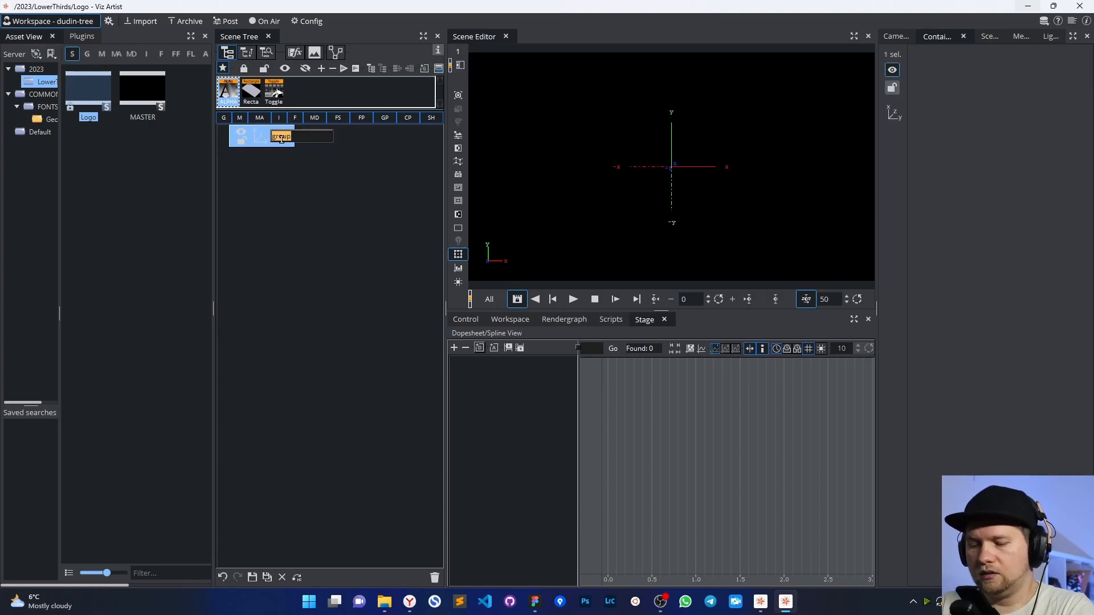
pyautogui.write('object')
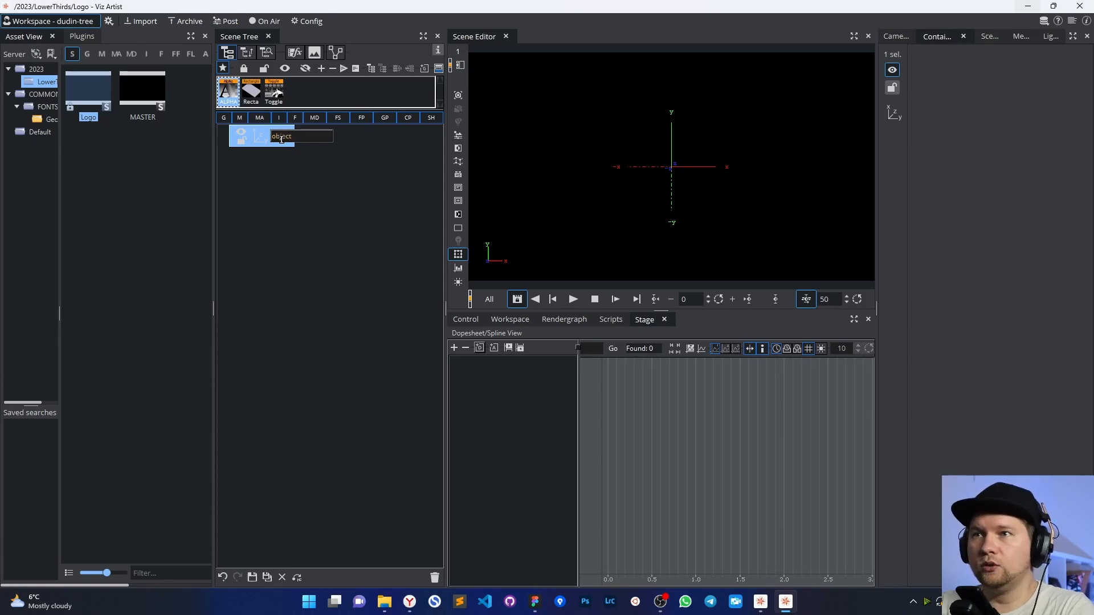
pyautogui.press('Return')
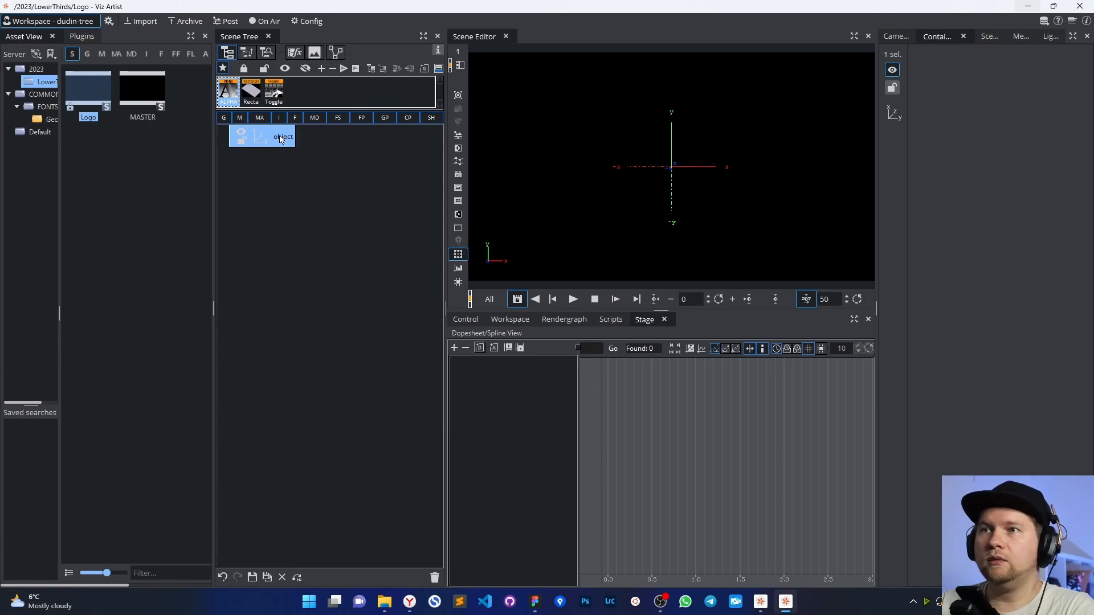
# - Search the plugins for Control and apply the Control Object plugin to the object container
pyautogui.click(71, 36)
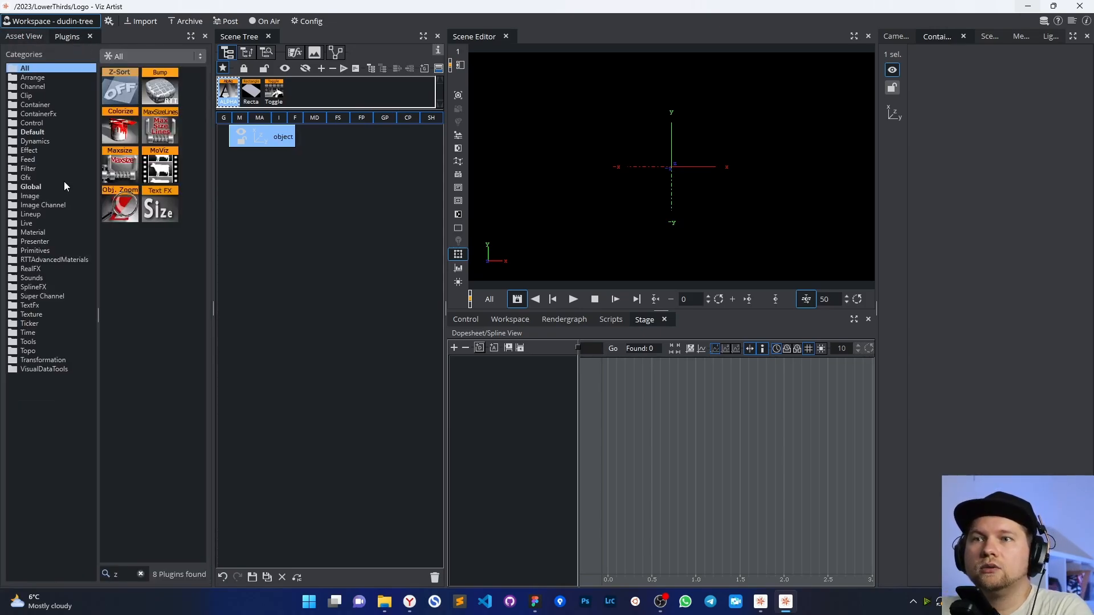
pyautogui.click(141, 573)
pyautogui.write('Co')
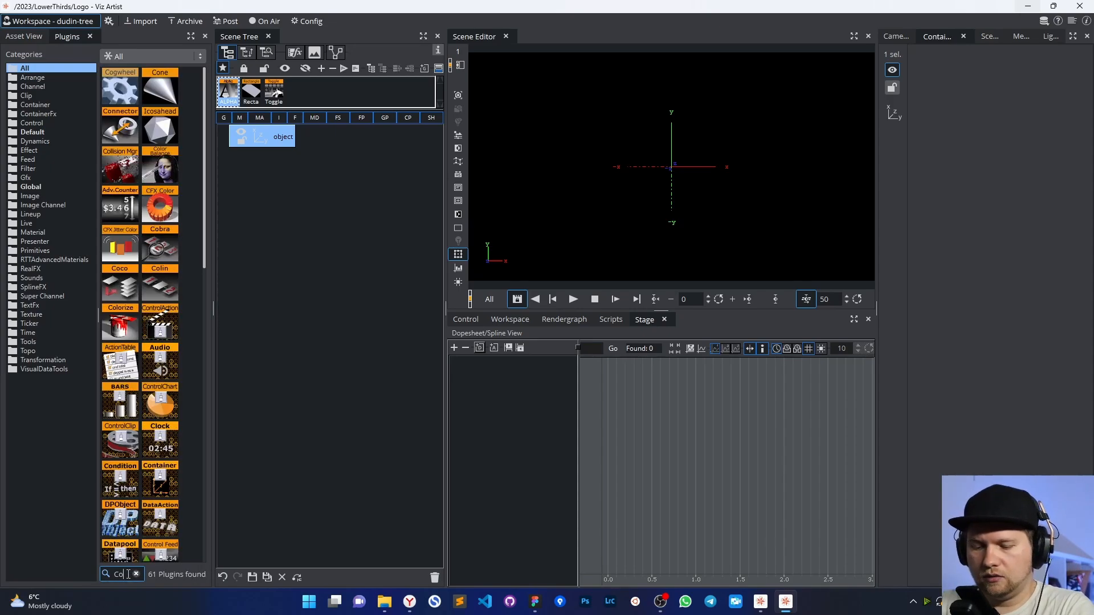
pyautogui.write('ntrol')
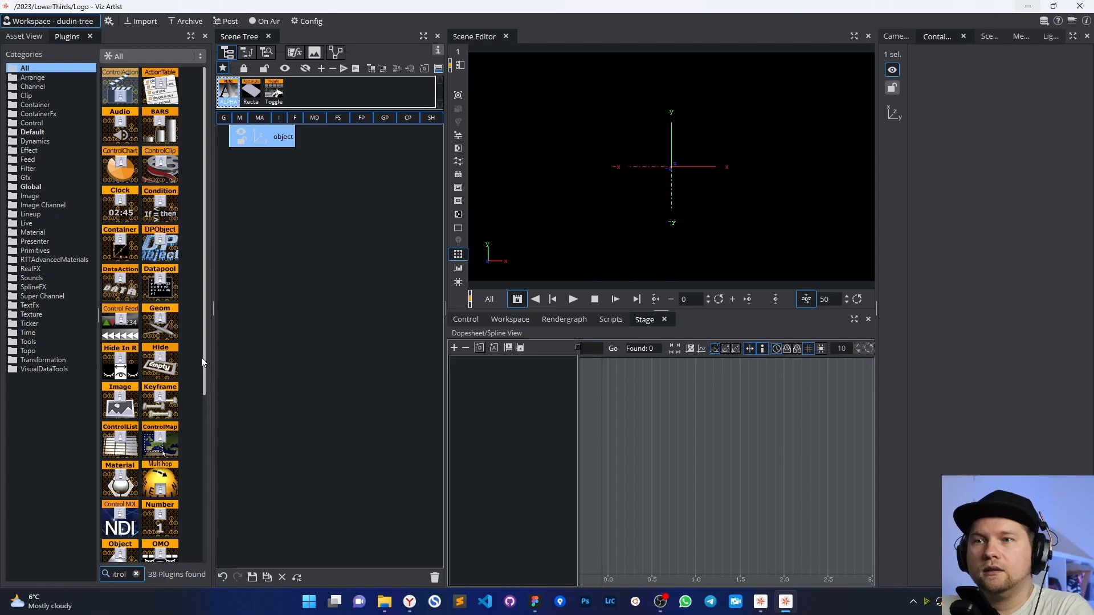
pyautogui.moveTo(202, 361); pyautogui.dragTo(206, 459)
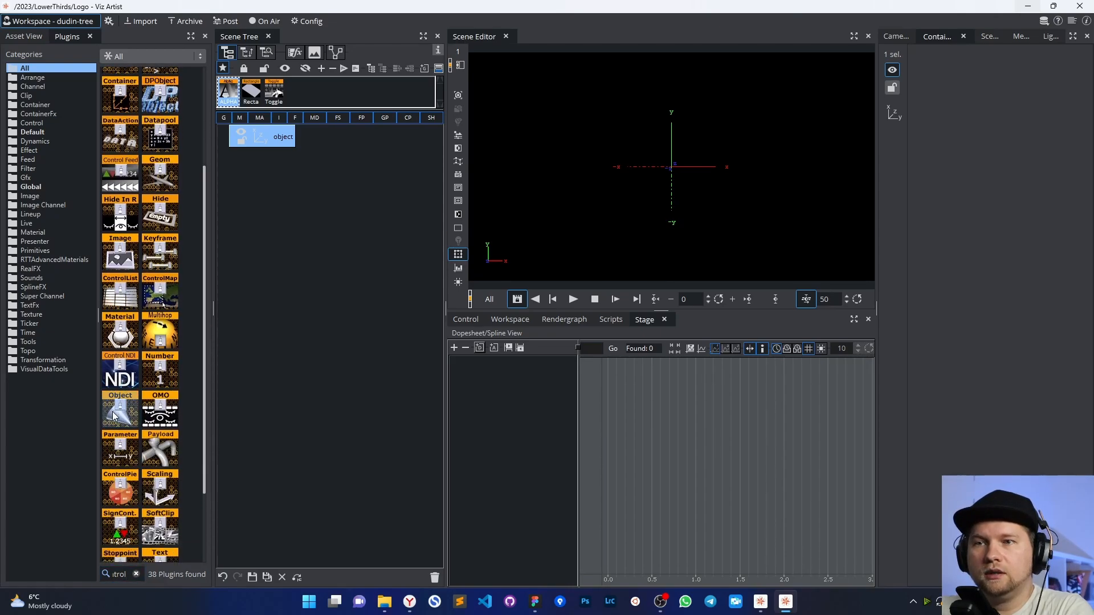
pyautogui.moveTo(114, 416); pyautogui.dragTo(281, 138)
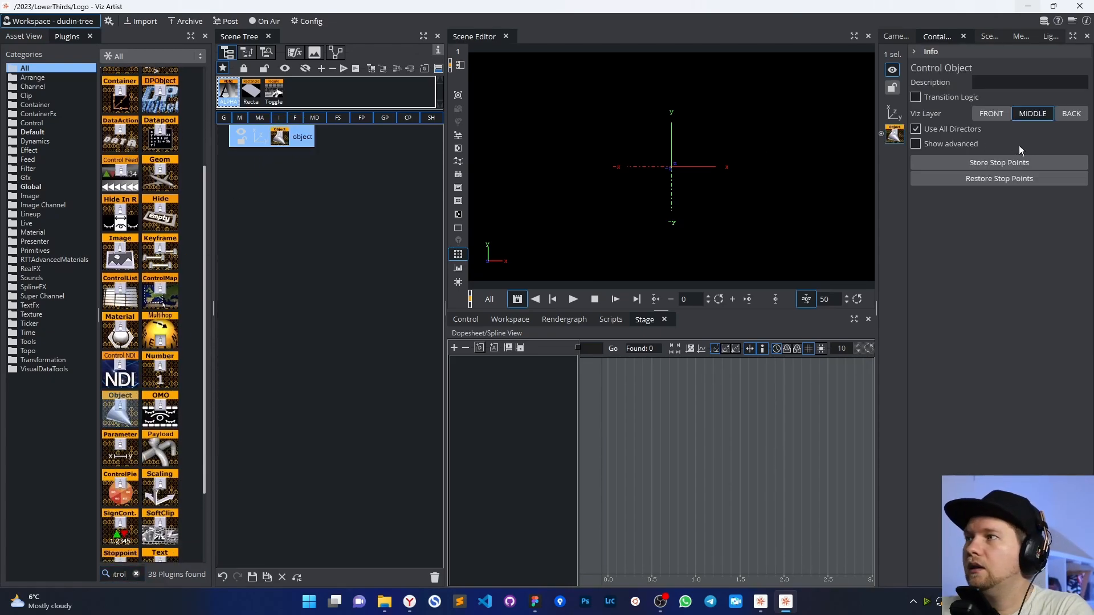
# - Enable Transition Logic in Control Object and set the layer identifier to Logo
pyautogui.click(916, 98)
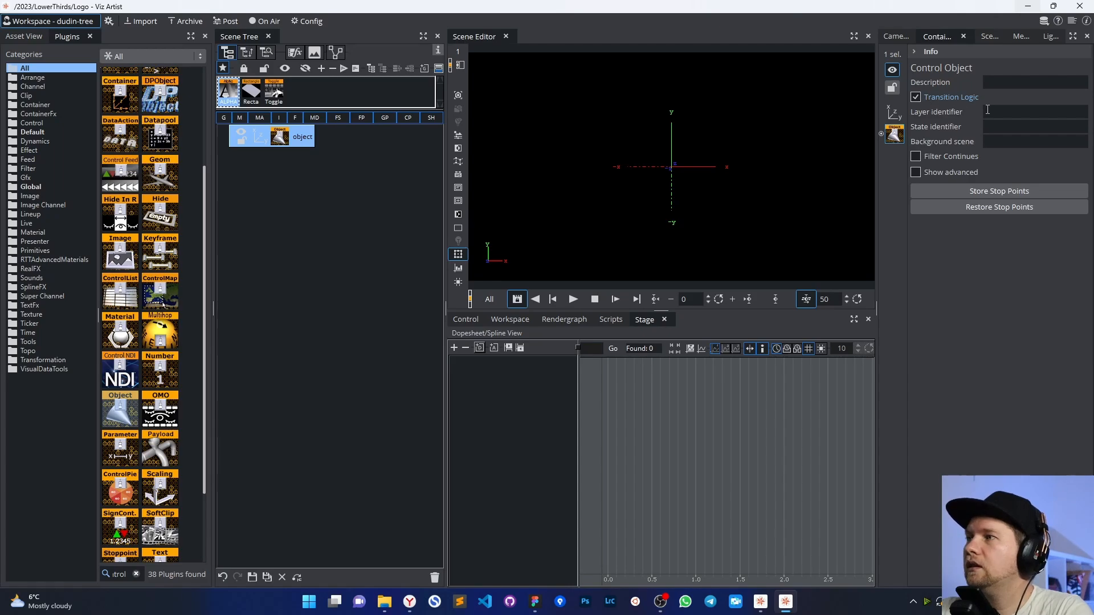
pyautogui.click(993, 112)
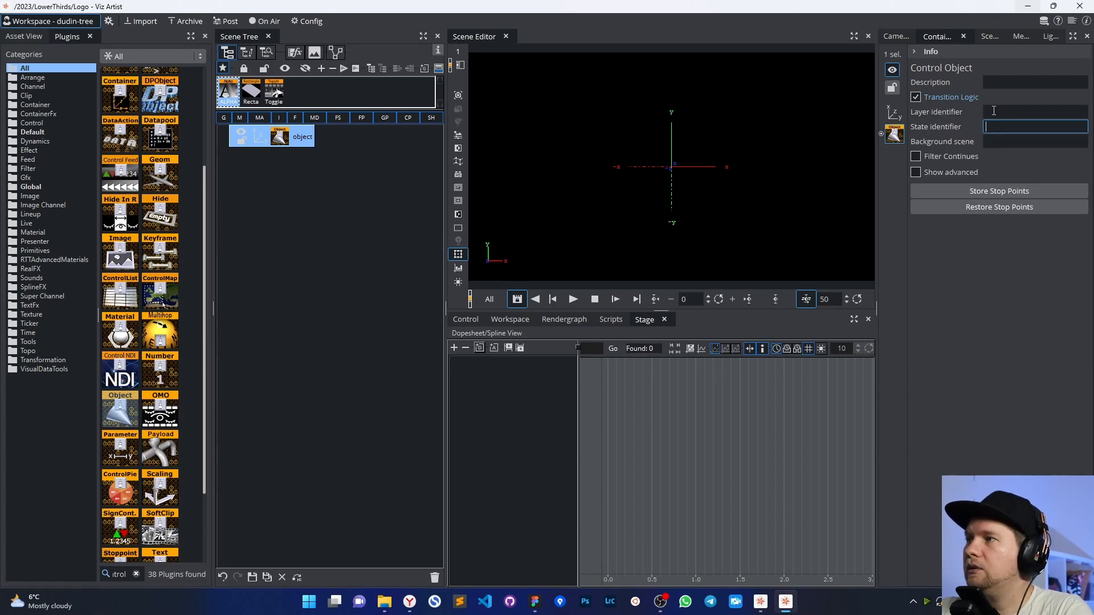
pyautogui.click(994, 130)
pyautogui.click(994, 141)
pyautogui.click(994, 112)
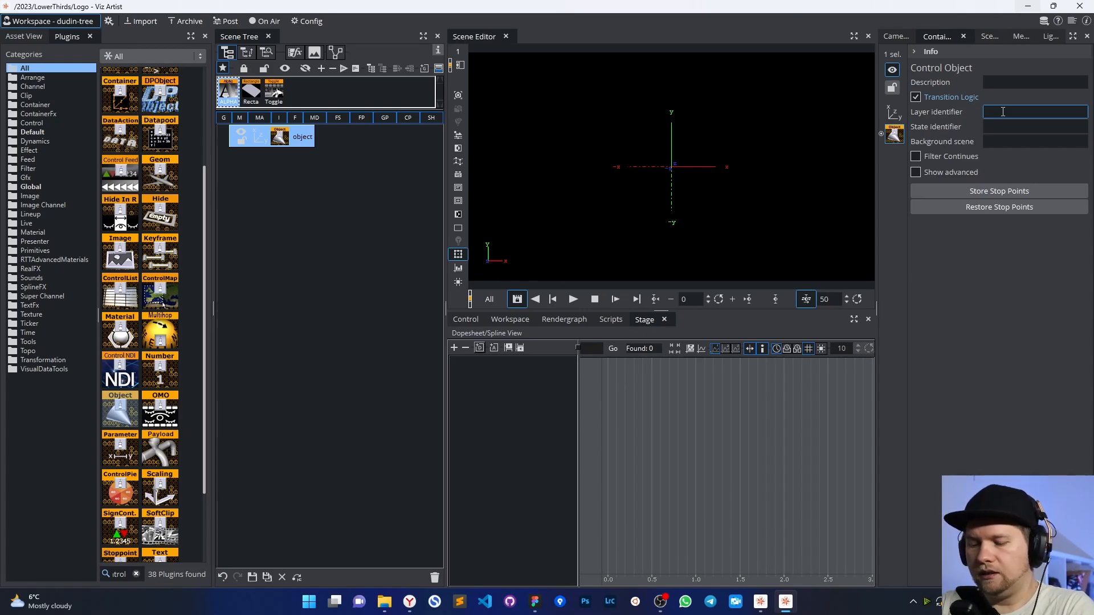
pyautogui.write('Logo')
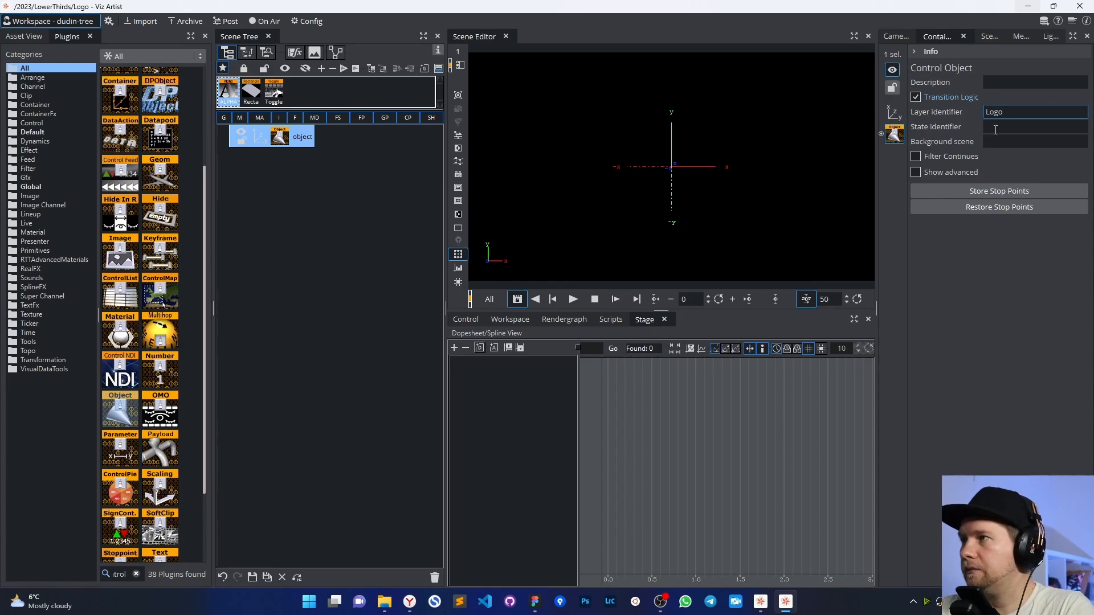
# - Set the Control Object's state identifier to IN
pyautogui.click(996, 126)
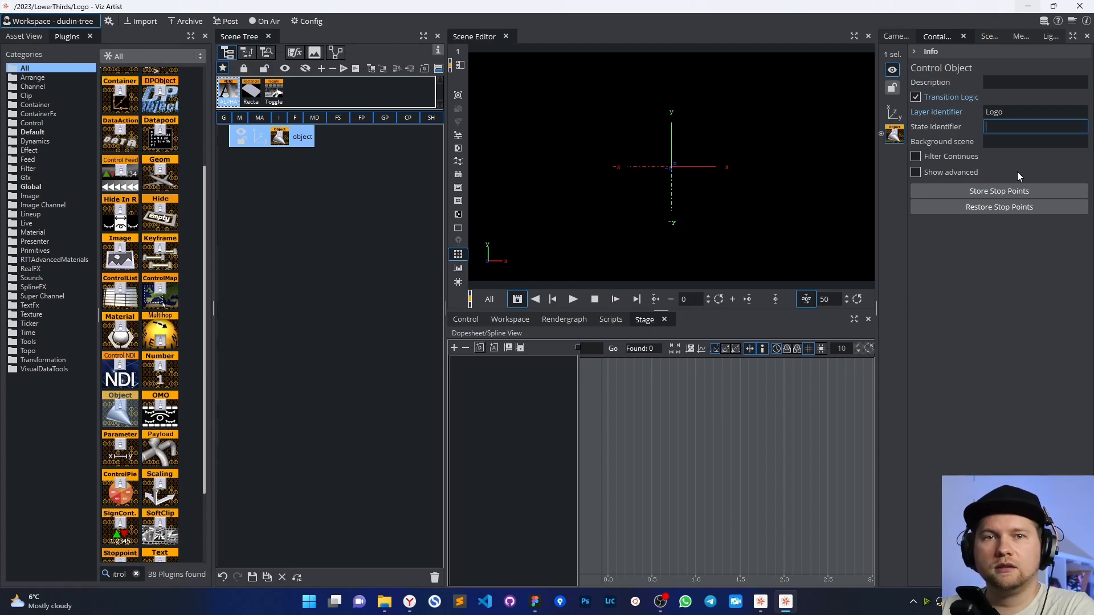
pyautogui.write('IN')
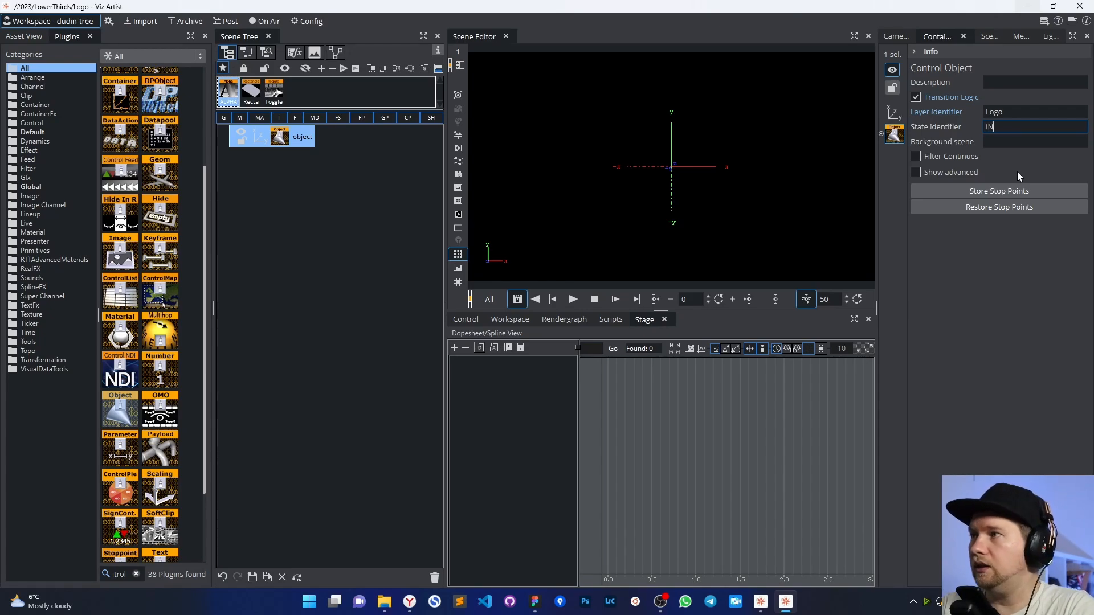
pyautogui.moveTo(995, 127); pyautogui.dragTo(974, 126)
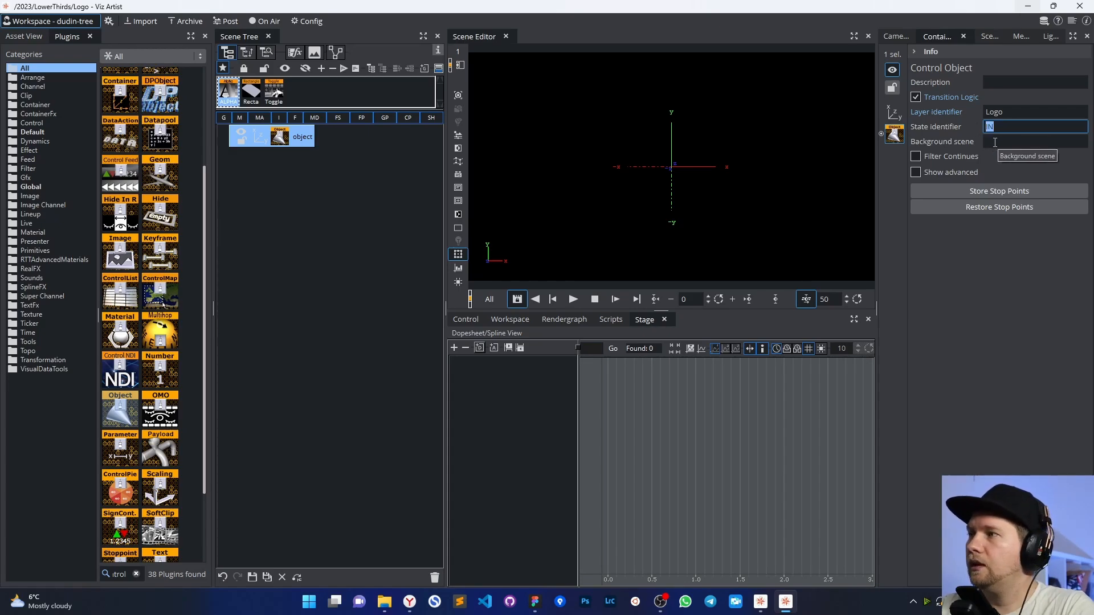
pyautogui.doubleClick(996, 112)
pyautogui.click(991, 126)
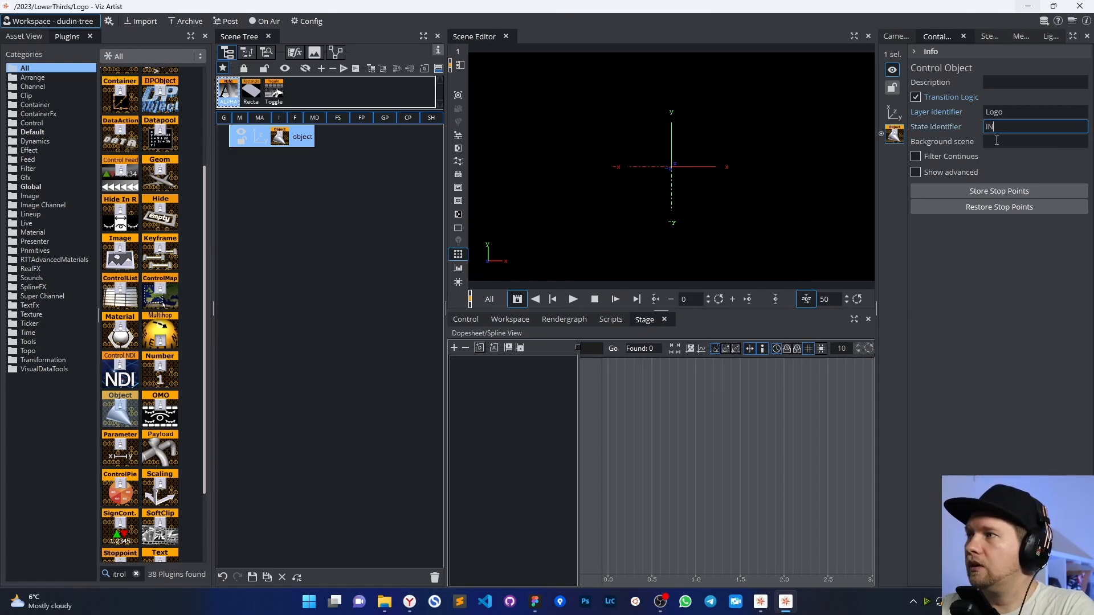
# - Set the Control Object's background scene to MASTER and compare it with the master scene's asset name
pyautogui.click(997, 142)
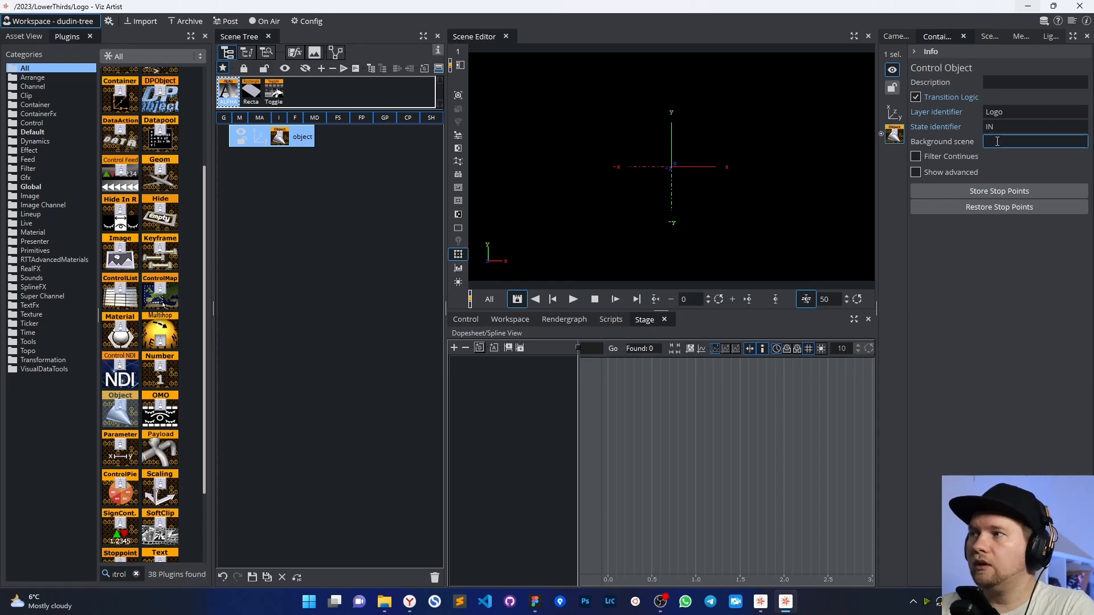
pyautogui.write('MASTER')
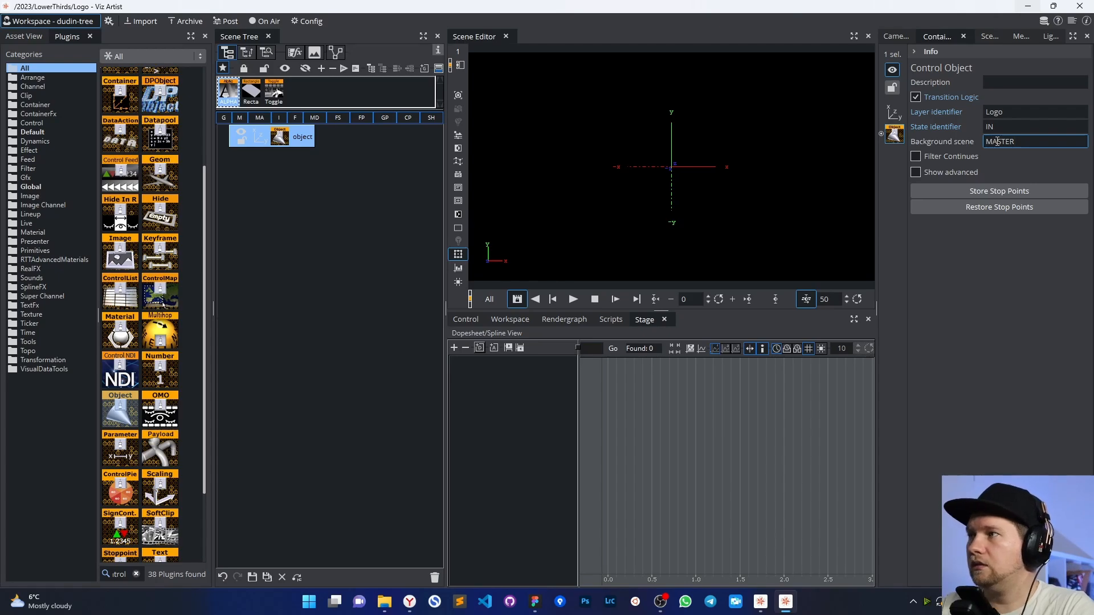
pyautogui.doubleClick(998, 141)
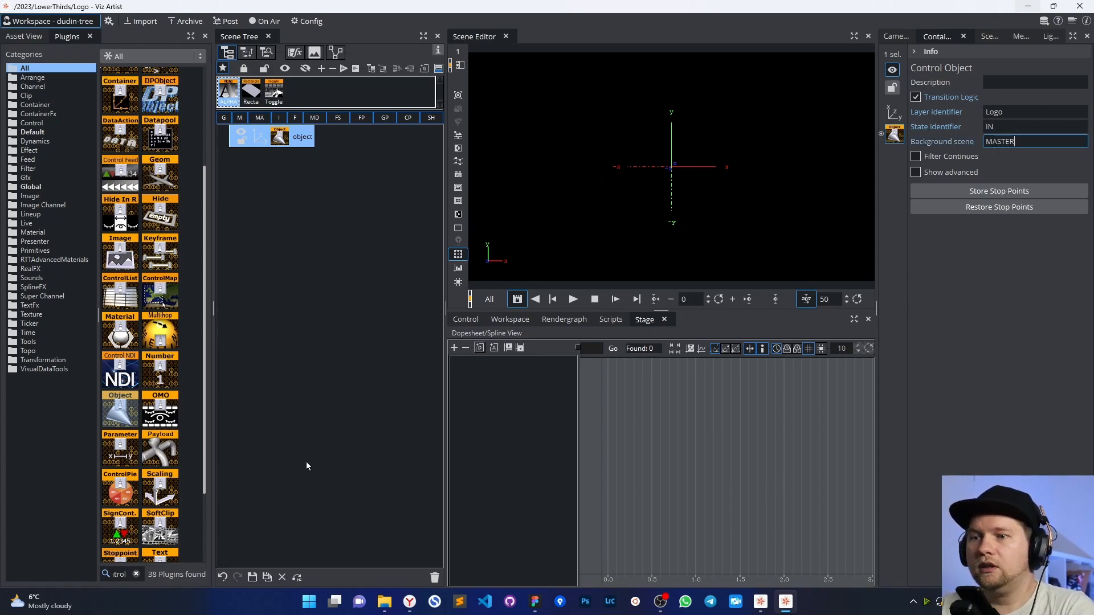
pyautogui.click(297, 577)
pyautogui.click(144, 114)
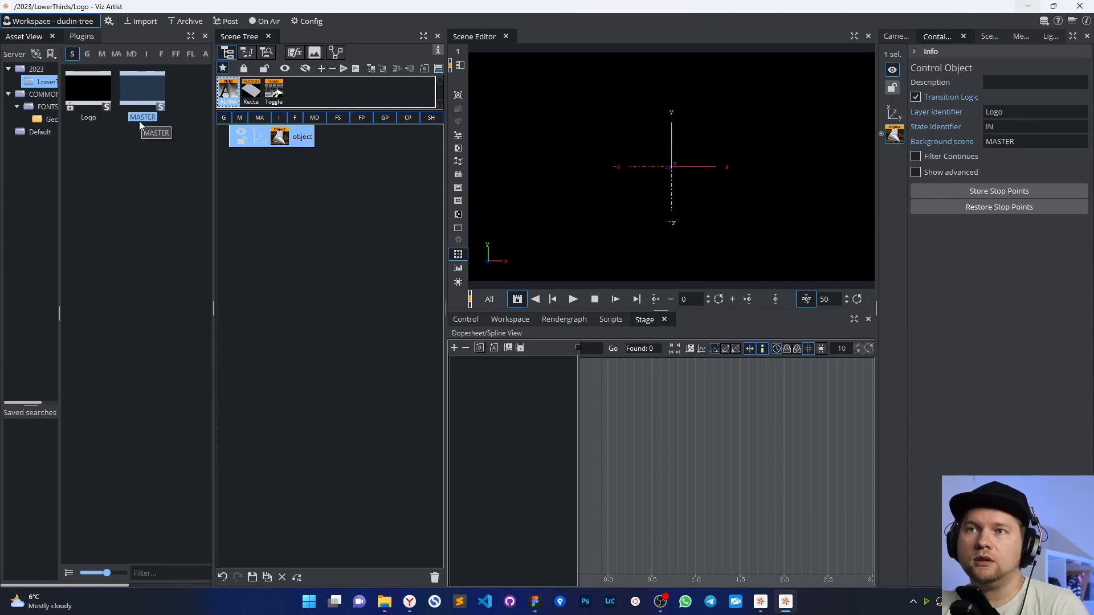
pyautogui.click(993, 143)
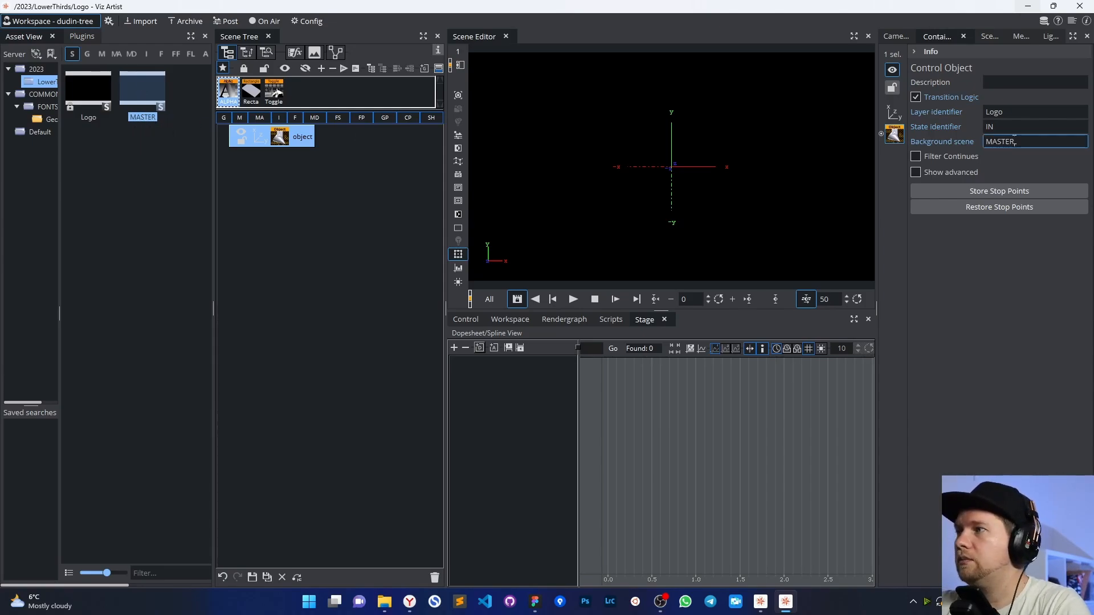
pyautogui.doubleClick(993, 142)
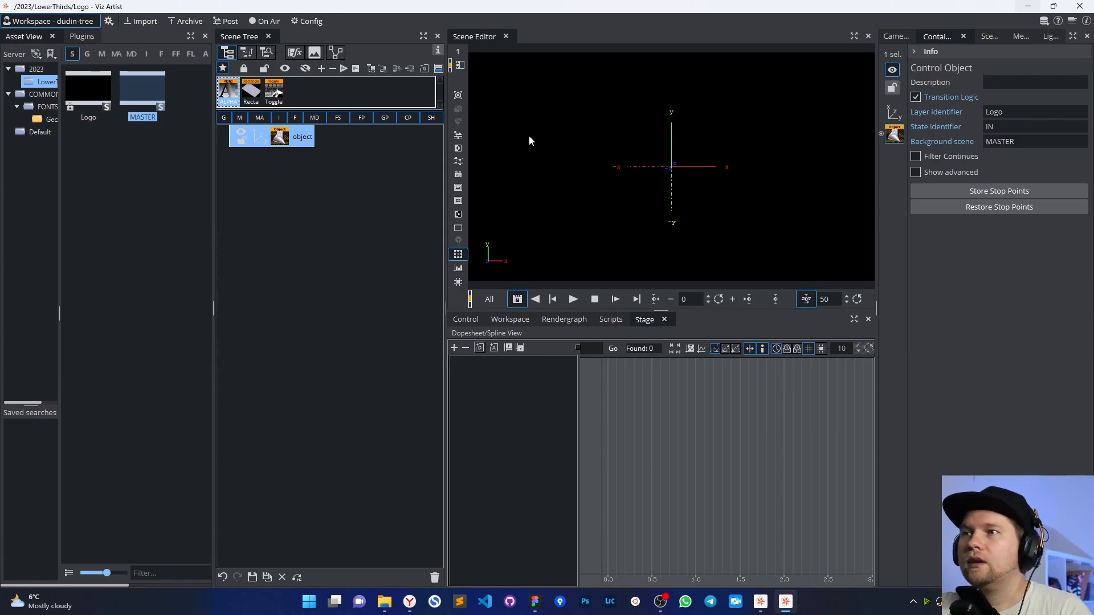
pyautogui.click(652, 100)
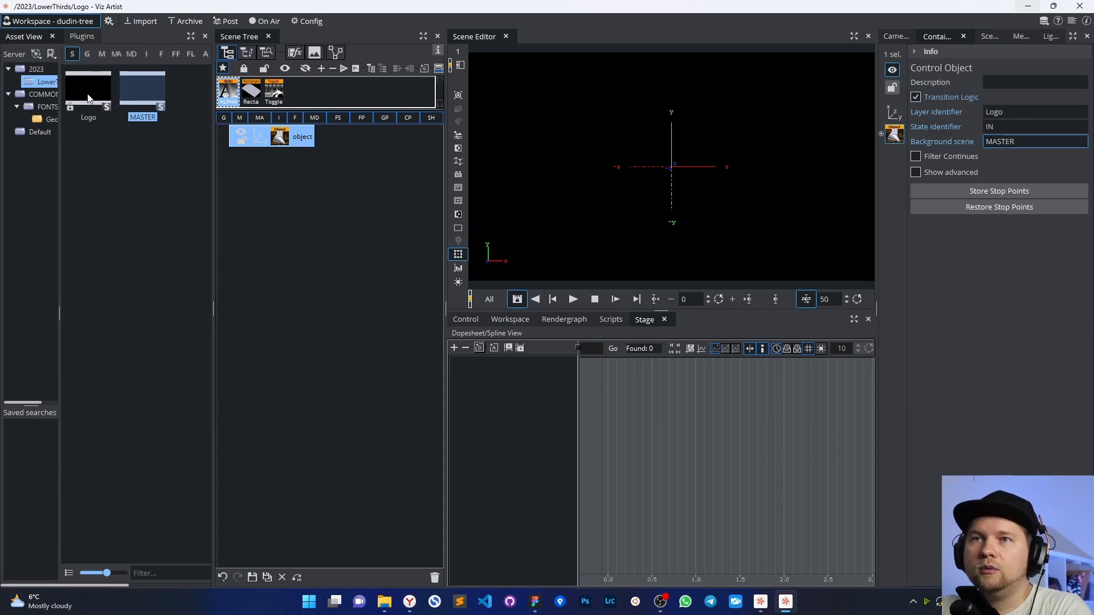
# - Add a Geometria-Bold text container as a child of object and reselect object's Control Object settings
pyautogui.click(46, 121)
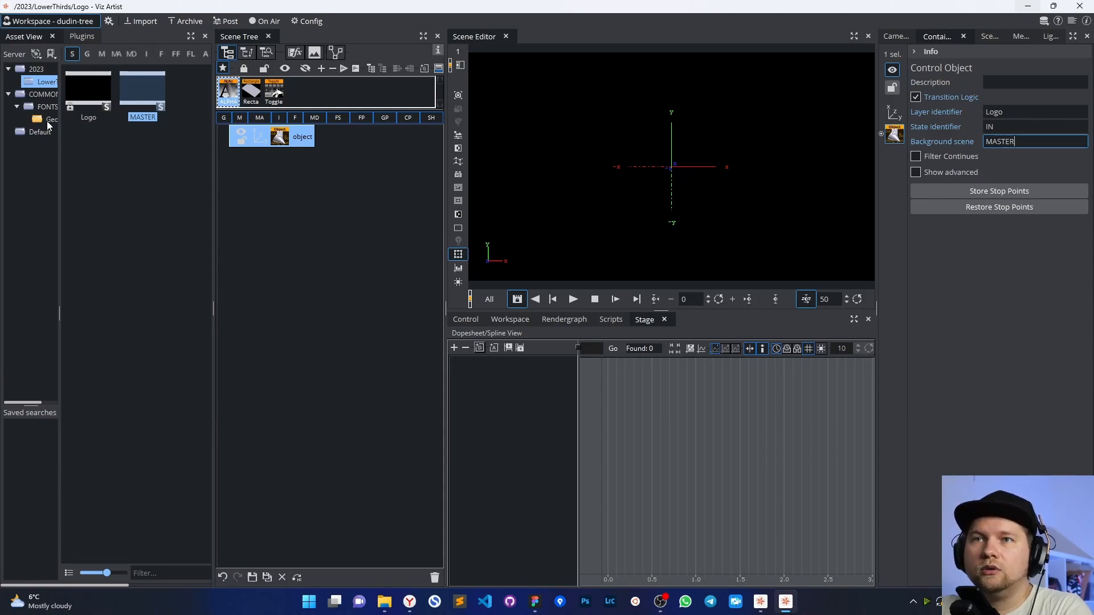
pyautogui.click(159, 55)
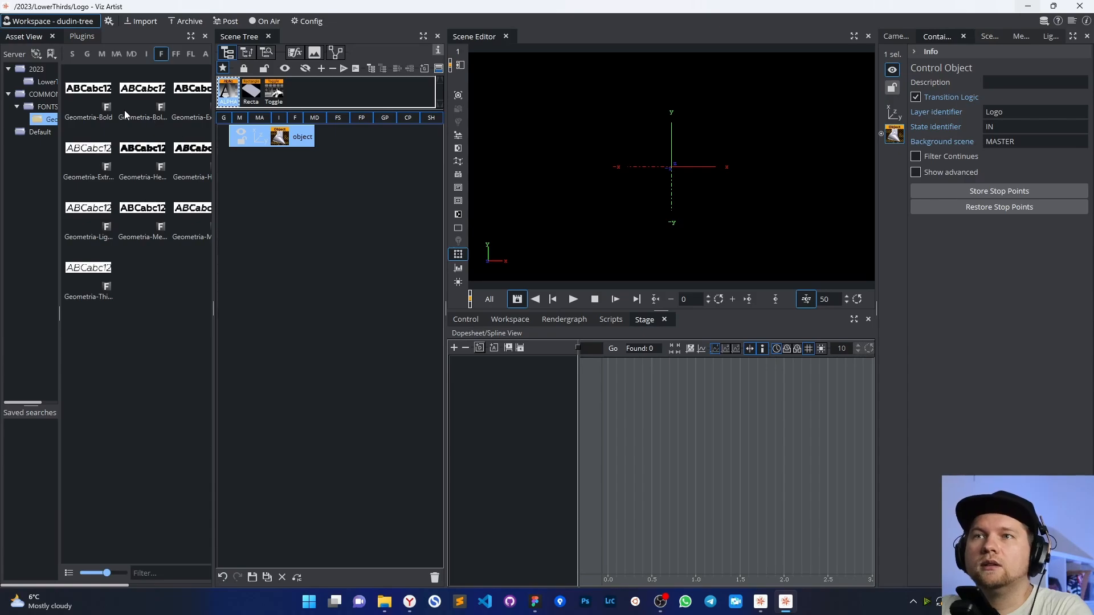
pyautogui.moveTo(104, 93); pyautogui.dragTo(337, 137)
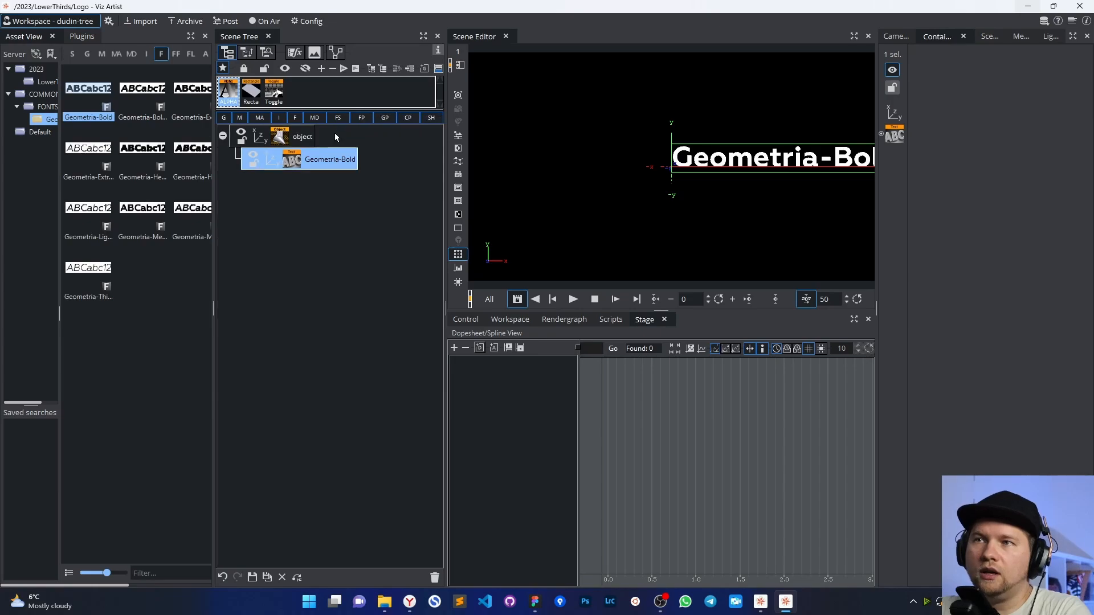
pyautogui.click(304, 141)
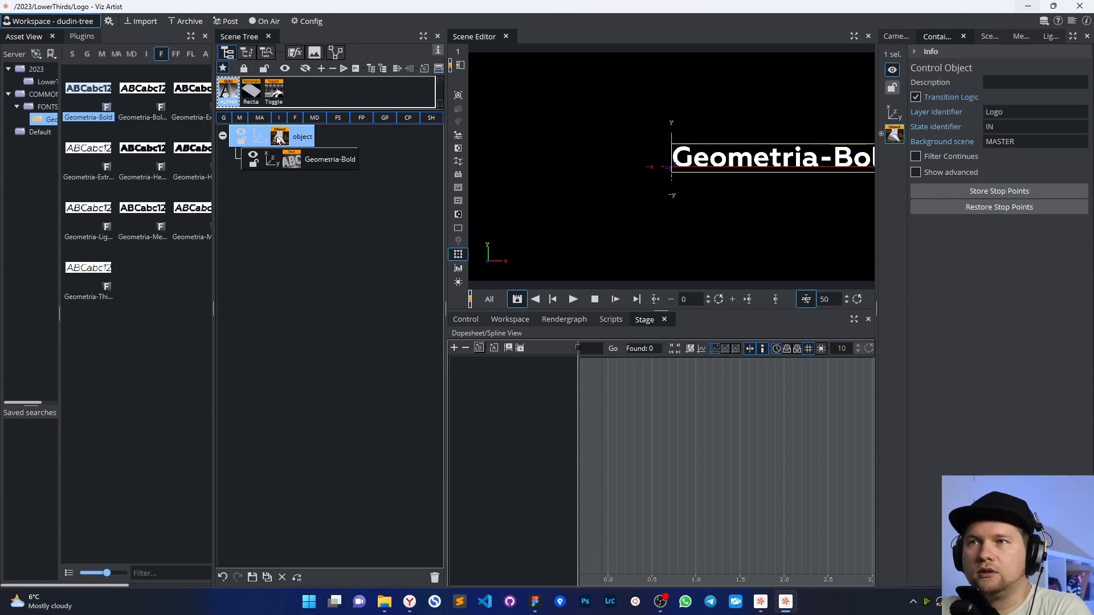
pyautogui.click(323, 164)
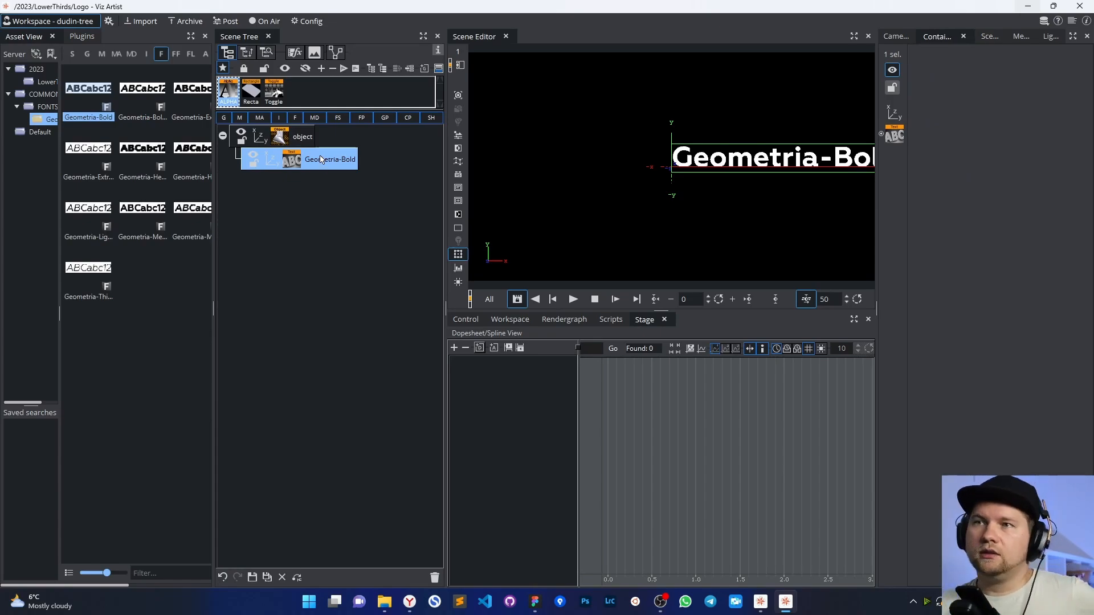
pyautogui.click(299, 140)
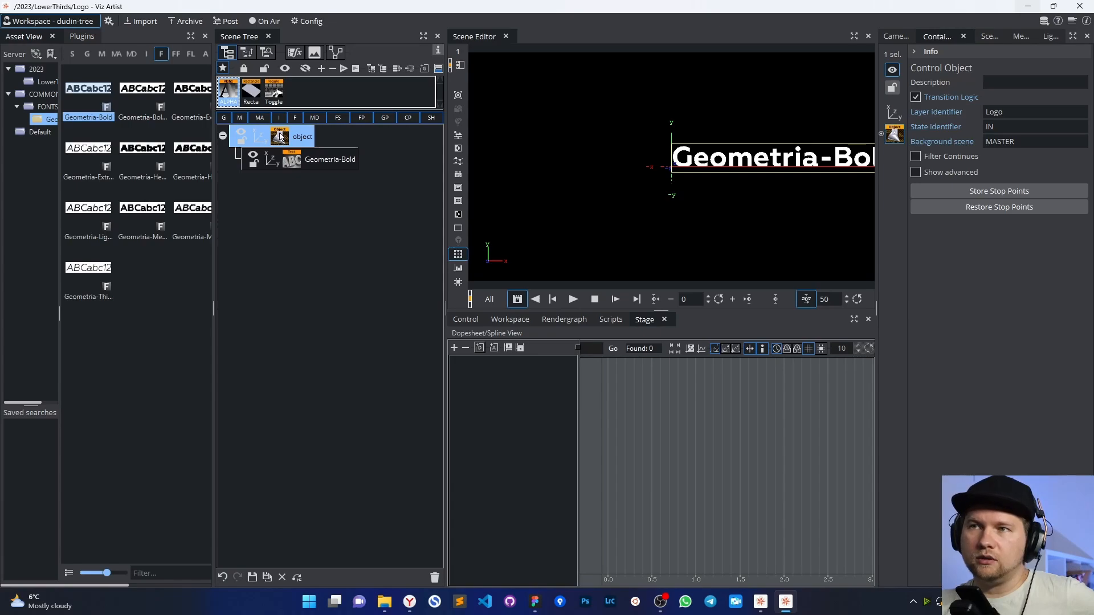
# - Move the Geometria-Bold text container out of object to the root level above it and rename it title
pyautogui.click(317, 163)
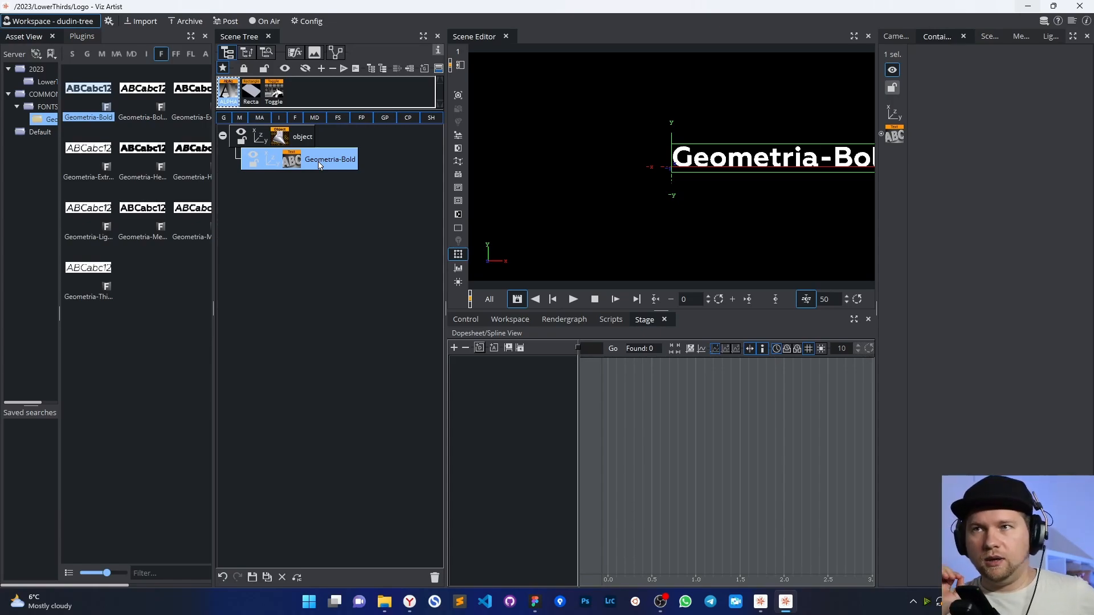
pyautogui.moveTo(319, 165); pyautogui.dragTo(280, 136)
pyautogui.click(280, 137)
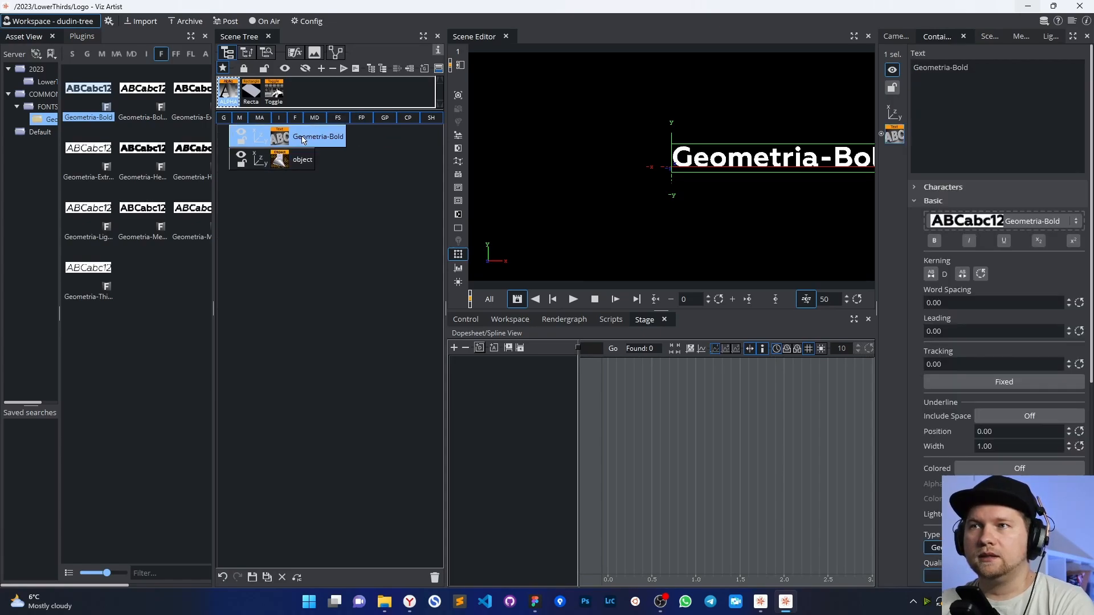
pyautogui.doubleClick(301, 138)
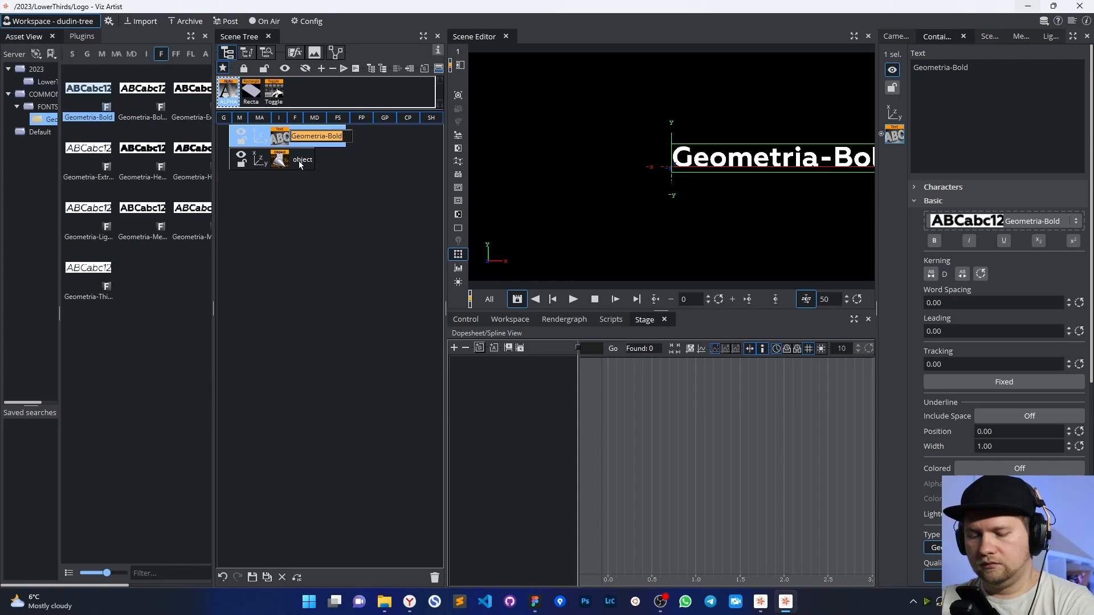
pyautogui.write('title')
pyautogui.press('Return')
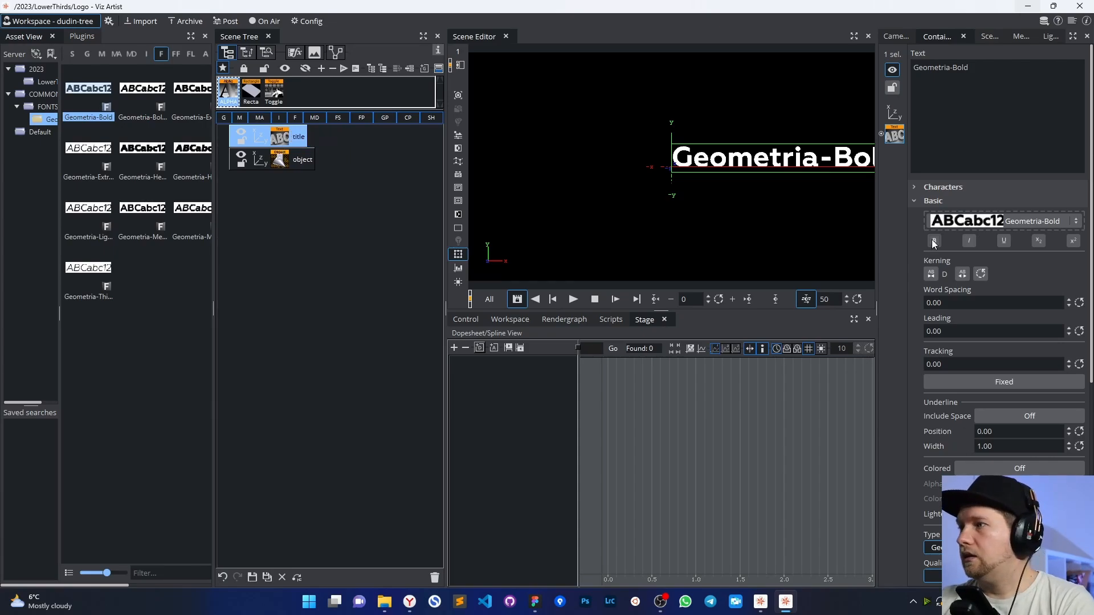
# - Center the title text's orientation both horizontally and vertically
pyautogui.scroll(-2, 960, 444)
pyautogui.scroll(-2, 959, 448)
pyautogui.click(946, 528)
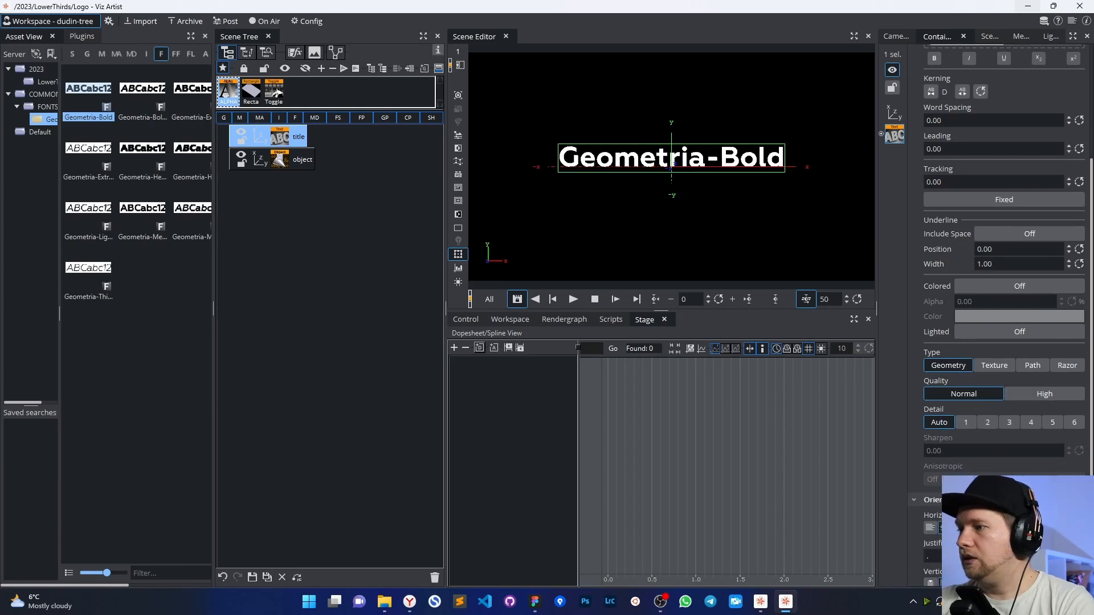
pyautogui.click(946, 582)
# - Replace the title container's placeholder text with LOGO
pyautogui.scroll(7, 980, 108)
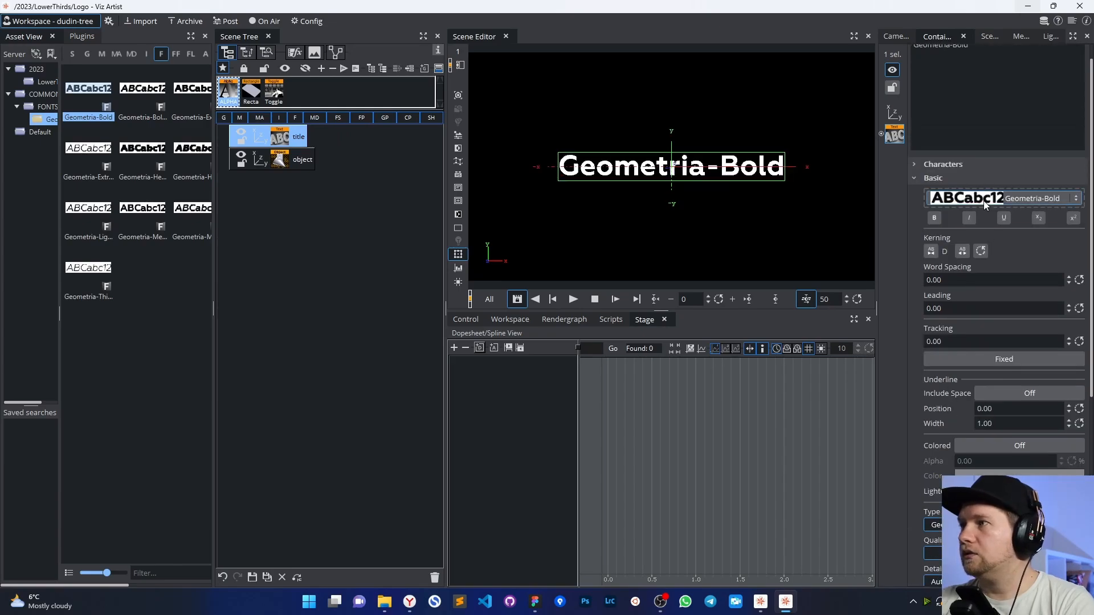
pyautogui.scroll(1, 965, 95)
pyautogui.tripleClick(977, 74)
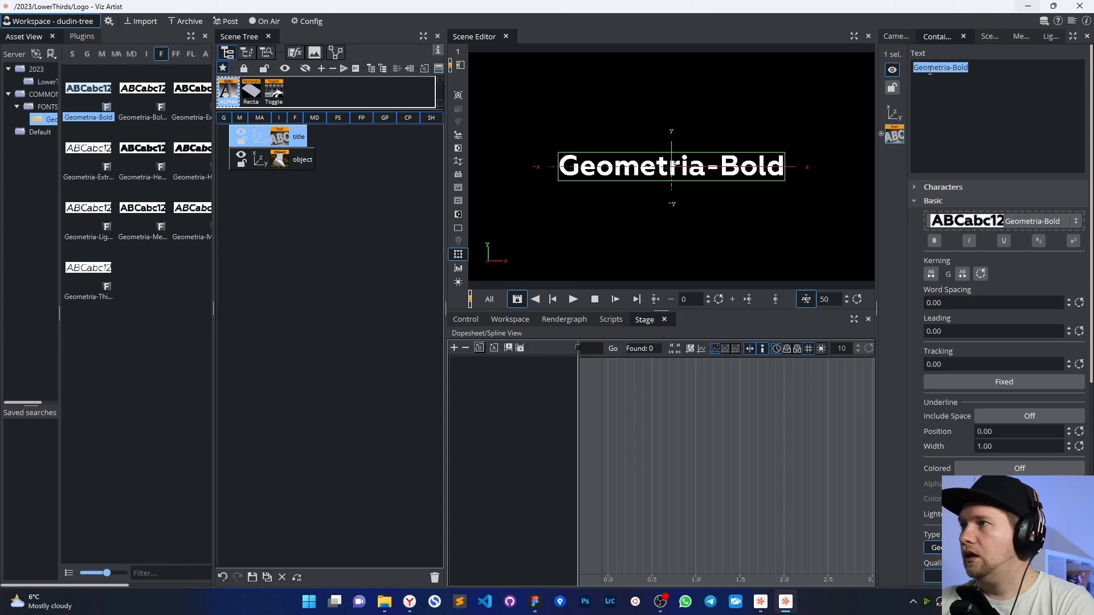
pyautogui.write('LOGO')
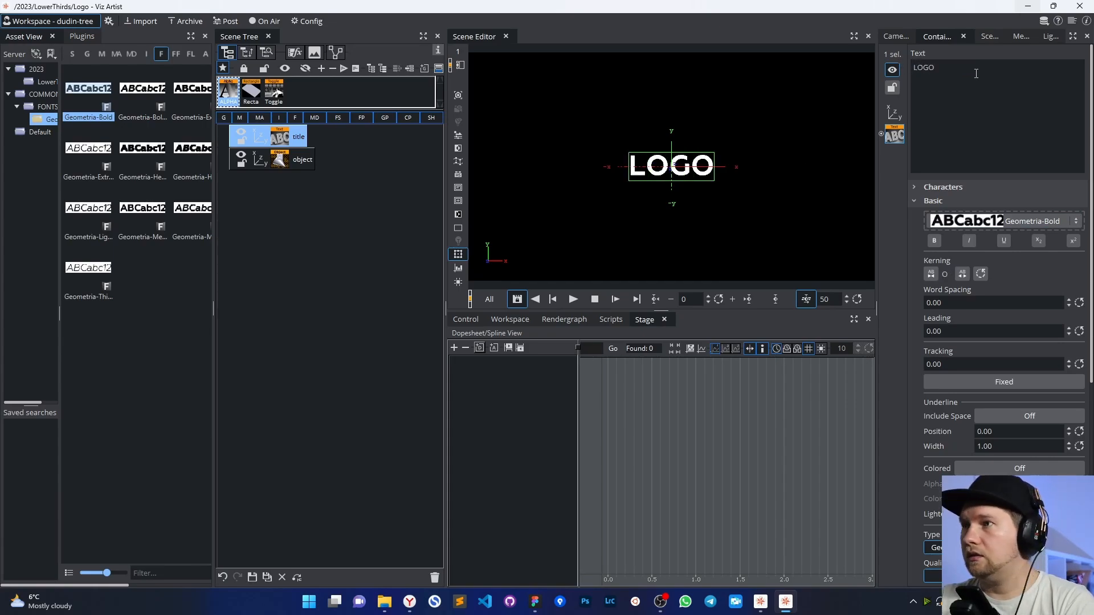
pyautogui.write(' IN')
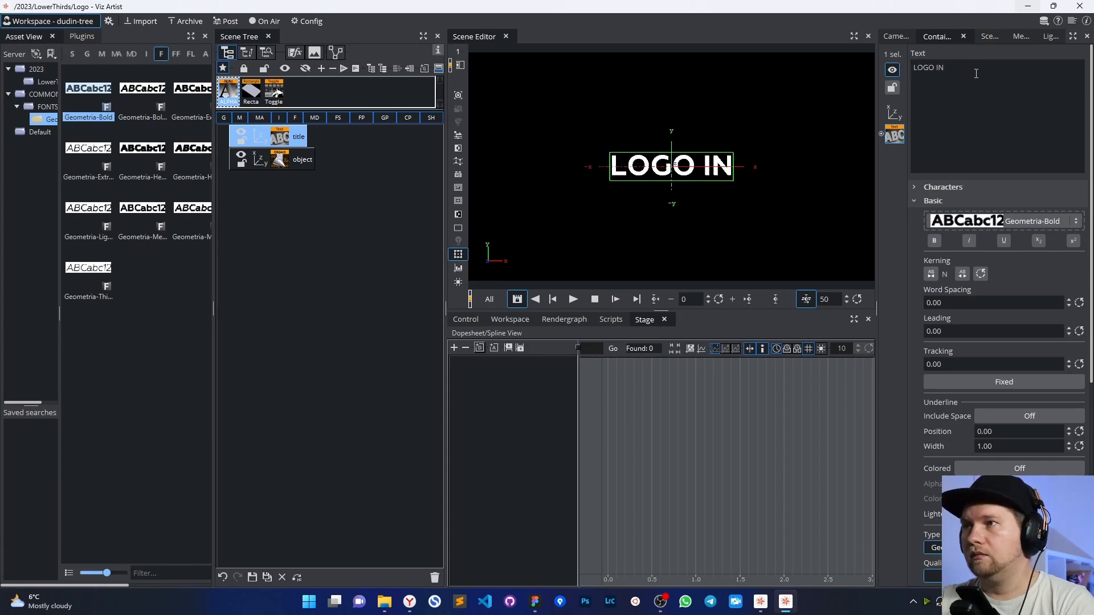
pyautogui.press('BackSpace')
pyautogui.press('BackSpace')
pyautogui.press('BackSpace')
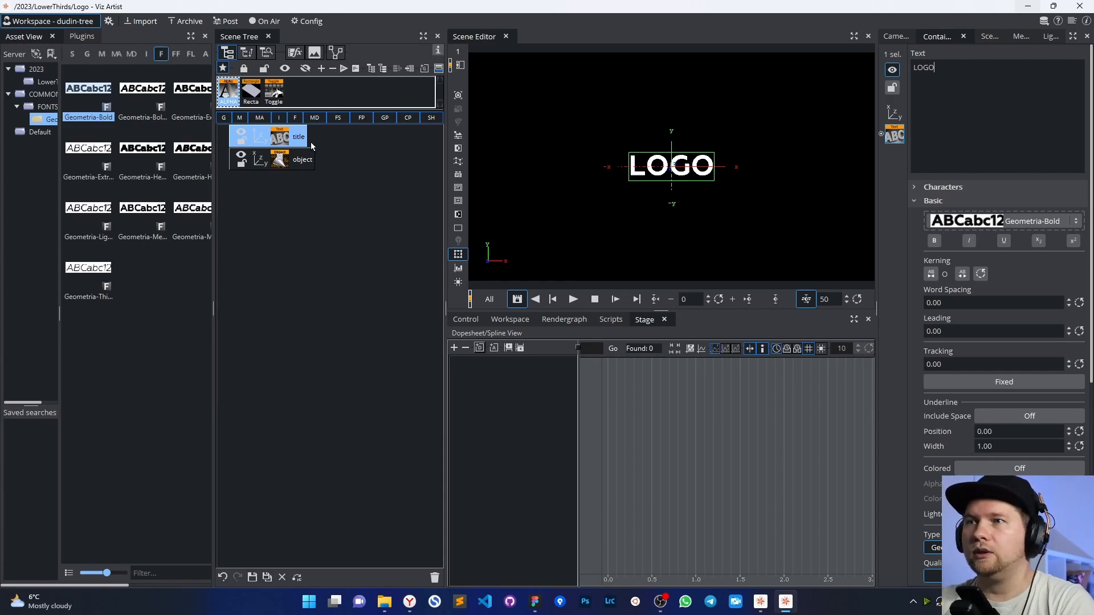
# - Scale the title container to 4.0 on all axes with locked scaling and save the scene
pyautogui.click(894, 113)
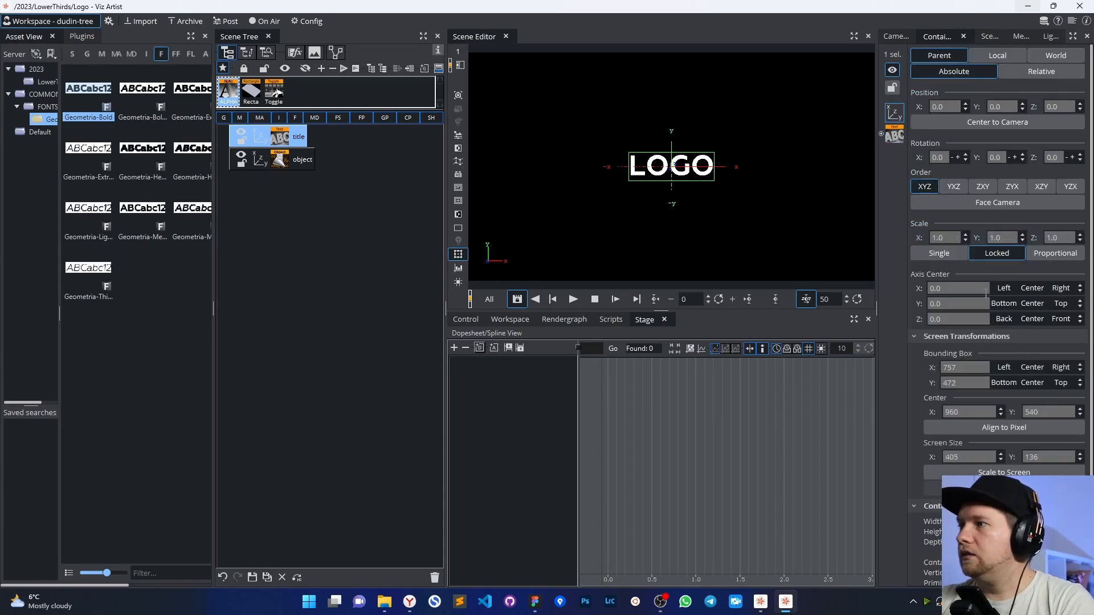
pyautogui.moveTo(997, 237); pyautogui.dragTo(1014, 239)
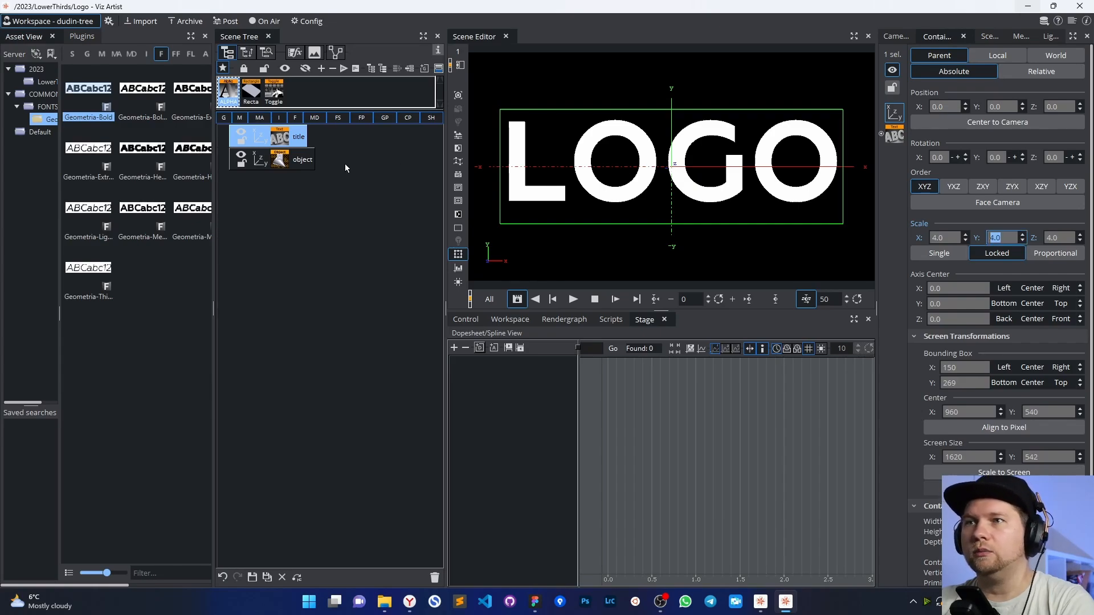
pyautogui.click(253, 577)
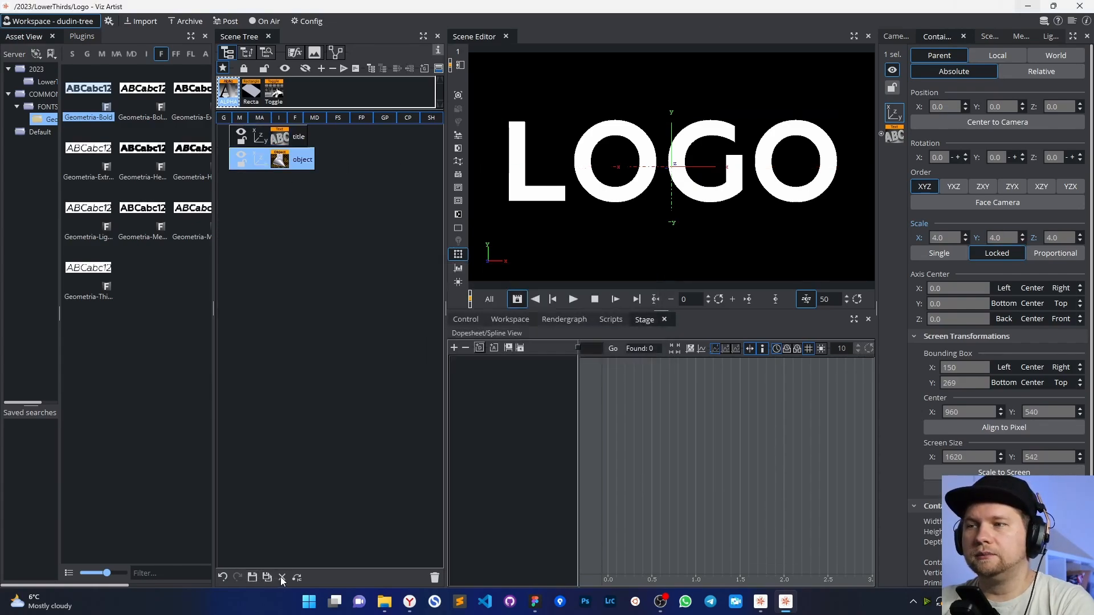